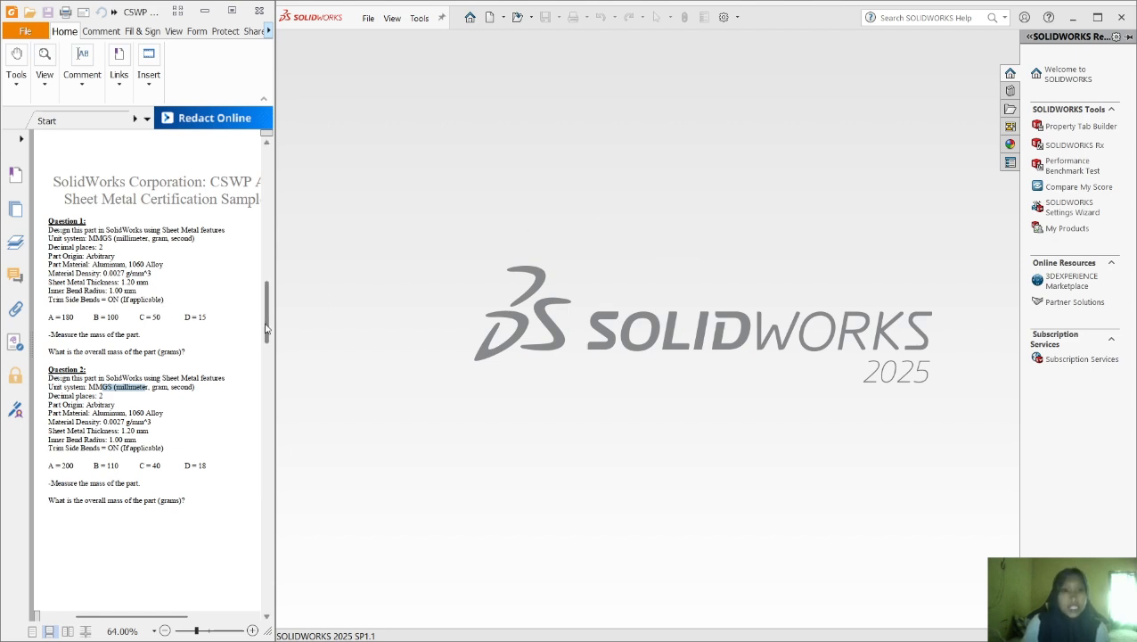
# Review the sheet metal sample exam's questions, primary part drawing, and answers and hints in the PDF
pyautogui.scroll(4, 261, 280)
pyautogui.scroll(3, 261, 279)
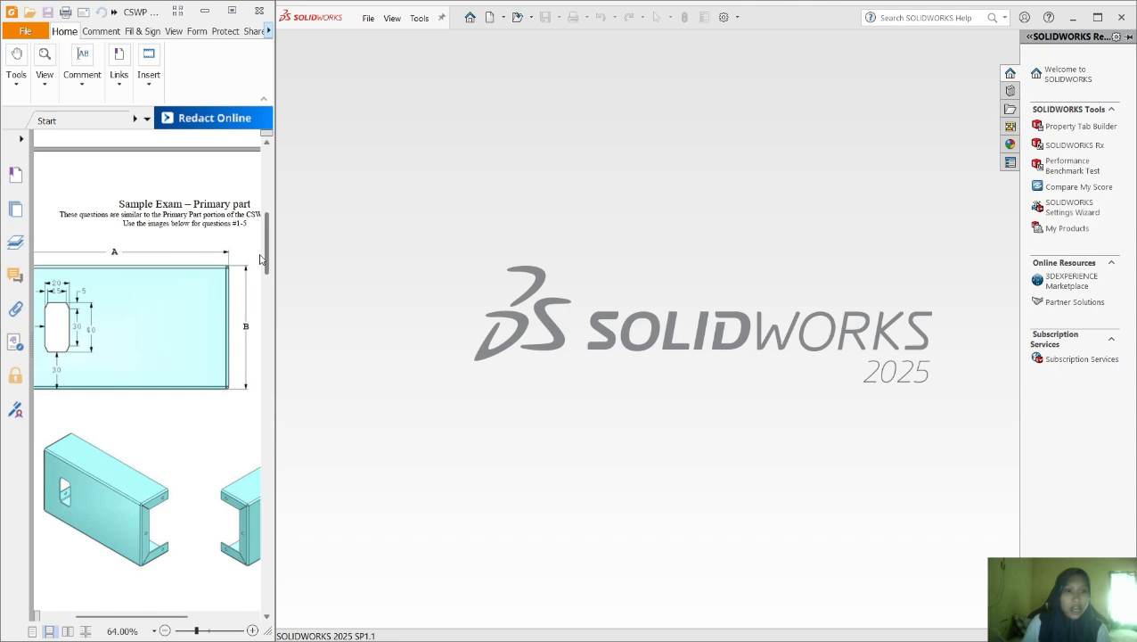
pyautogui.scroll(1, 261, 259)
pyautogui.moveTo(263, 257)
pyautogui.mouseDown()
pyautogui.moveTo(276, 175)
pyautogui.moveTo(265, 297)
pyautogui.moveTo(265, 269)
pyautogui.moveTo(269, 586)
pyautogui.mouseUp()
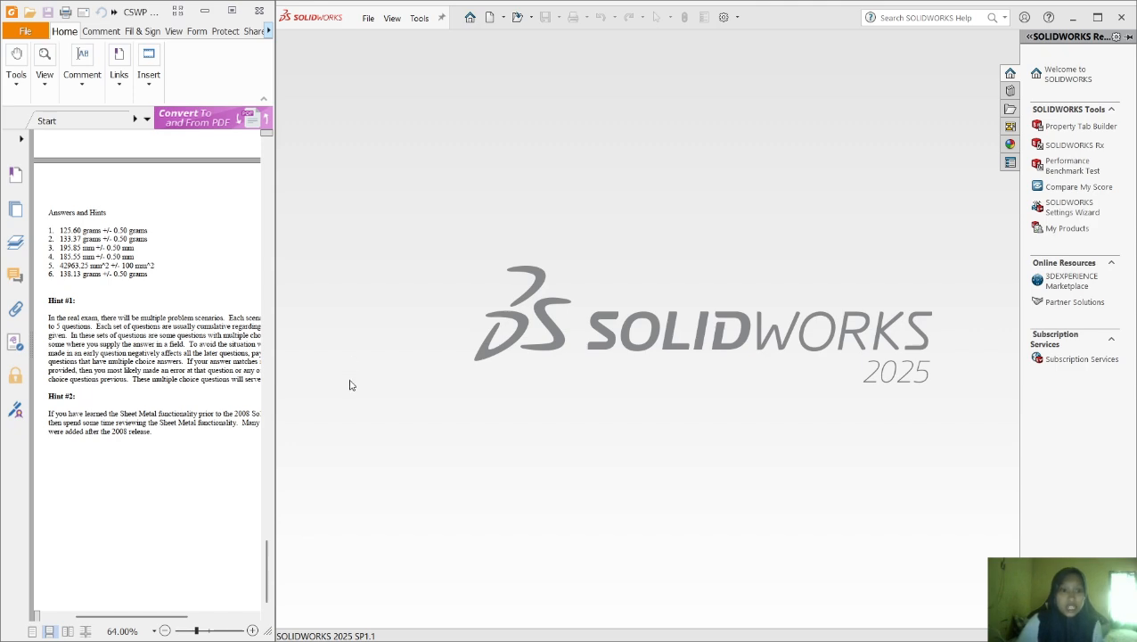
pyautogui.moveTo(267, 575); pyautogui.dragTo(264, 237)
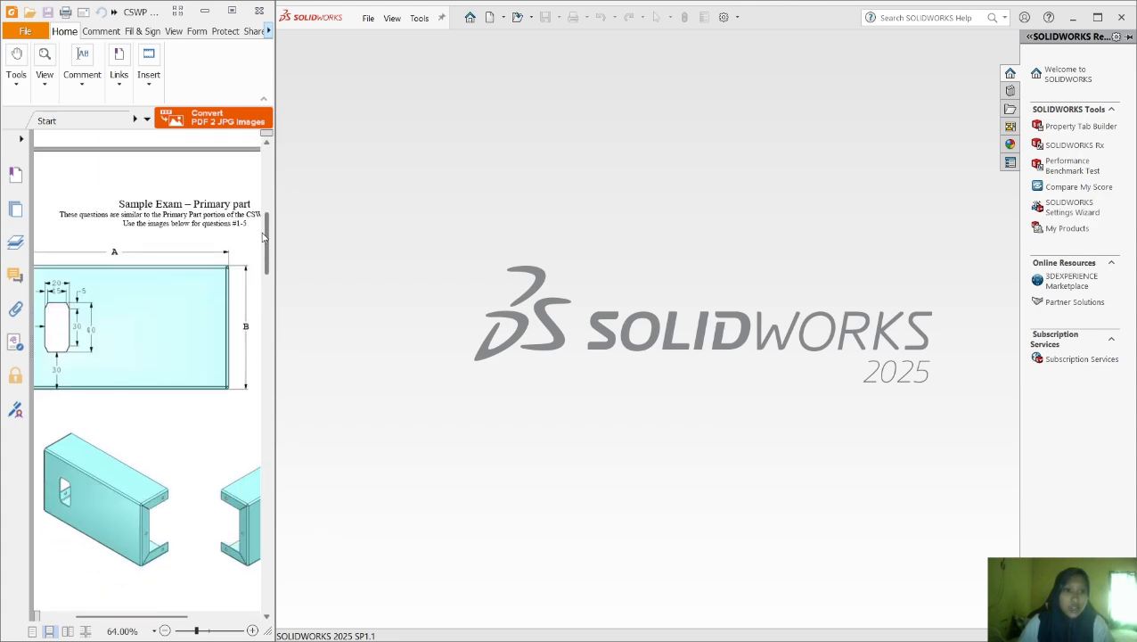
pyautogui.moveTo(274, 297); pyautogui.dragTo(301, 301)
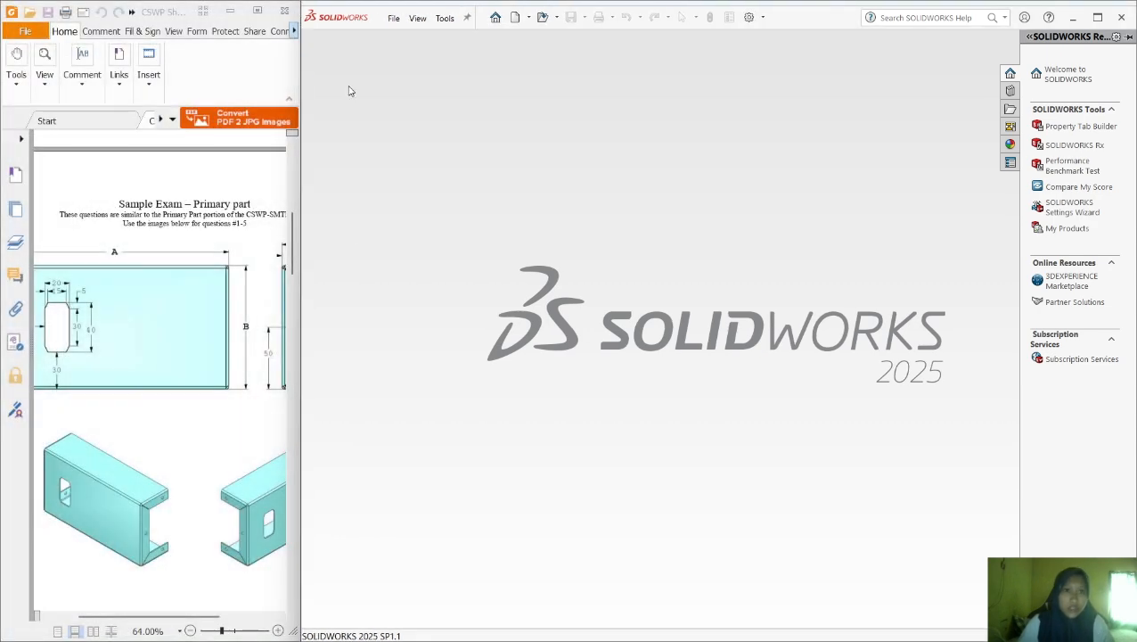
# Create a new part document in SOLIDWORKS and start a sketch on the Front Plane
pyautogui.click(393, 18)
pyautogui.click(403, 39)
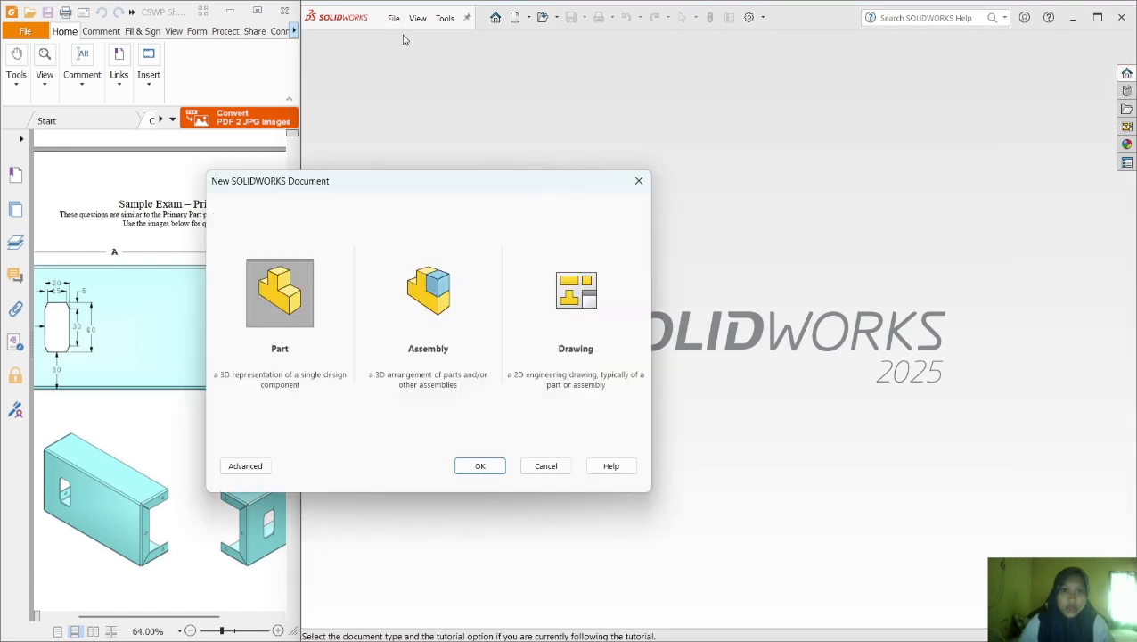
pyautogui.click(478, 465)
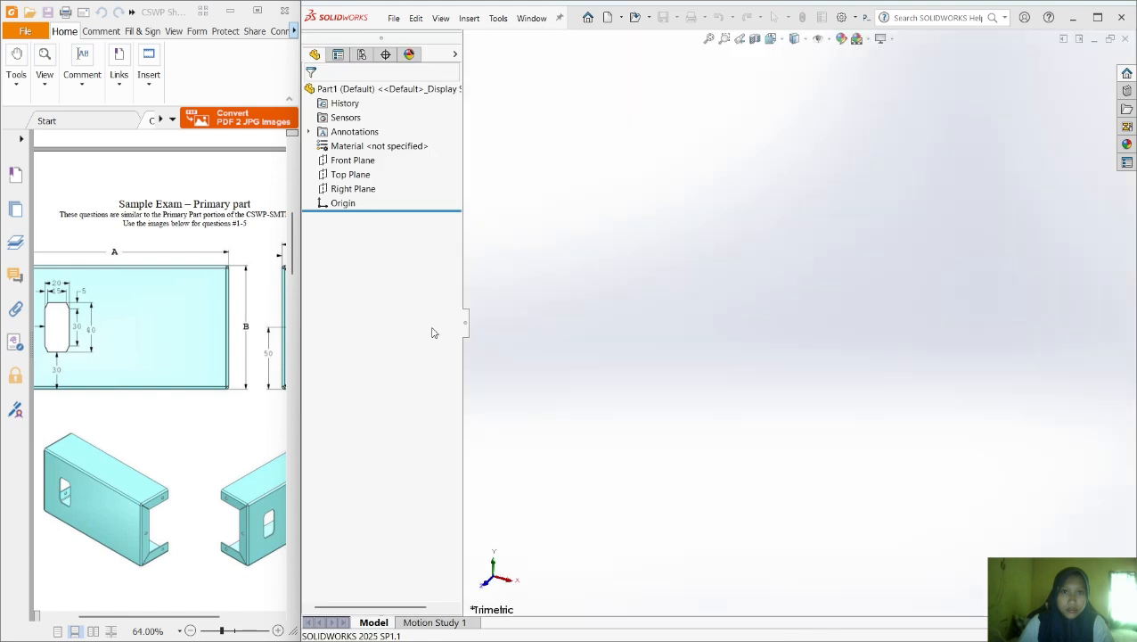
pyautogui.rightClick(361, 161)
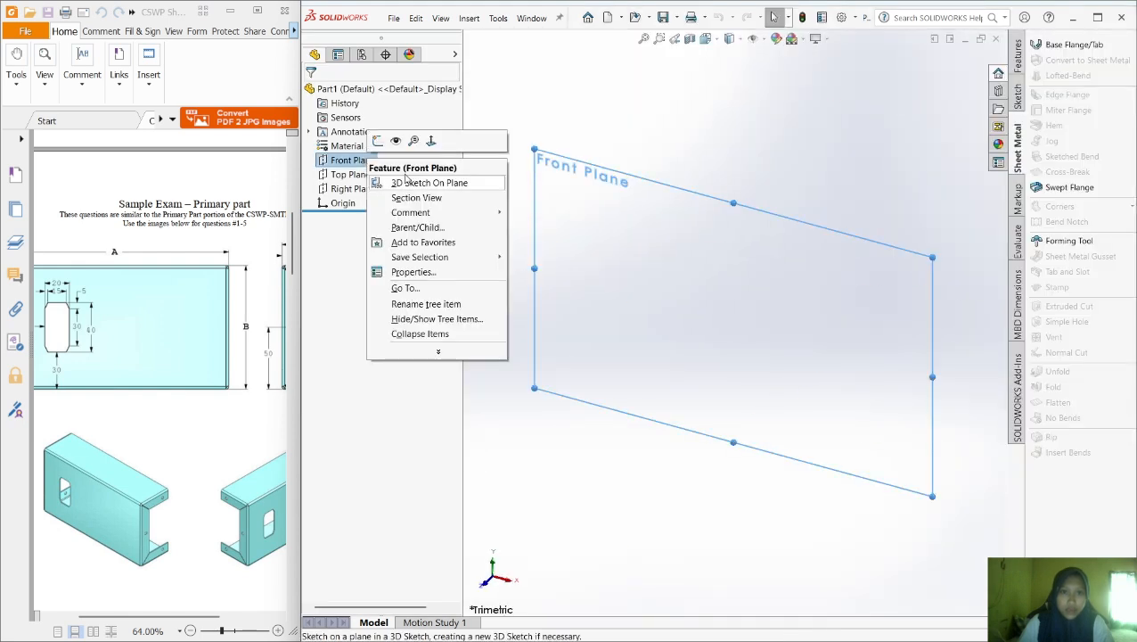
pyautogui.click(373, 135)
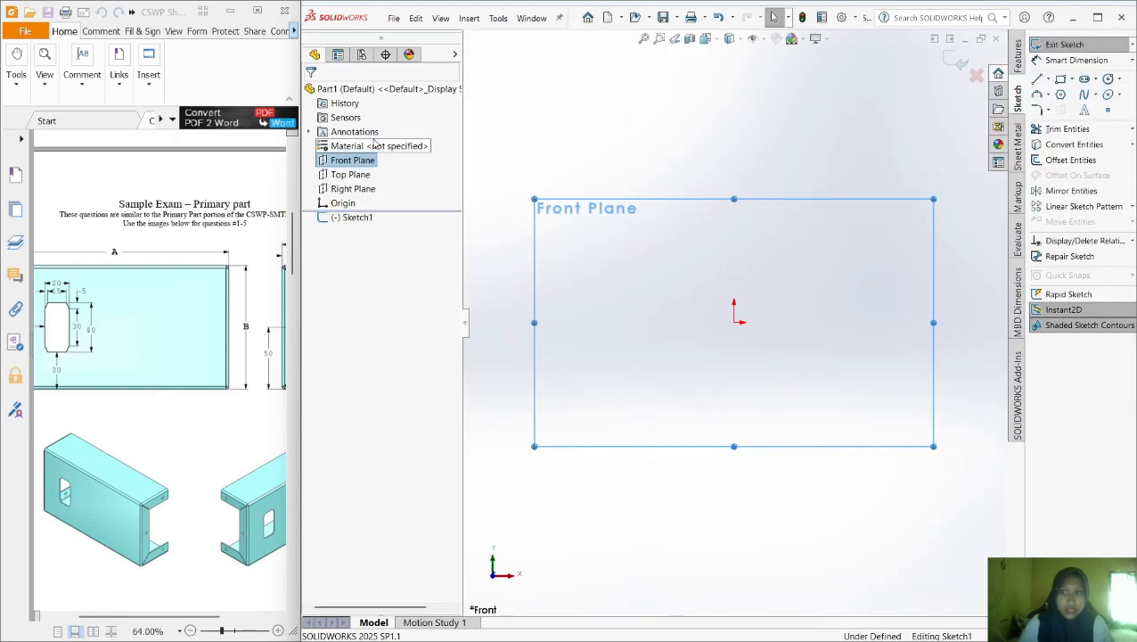
pyautogui.rightClick(1025, 134)
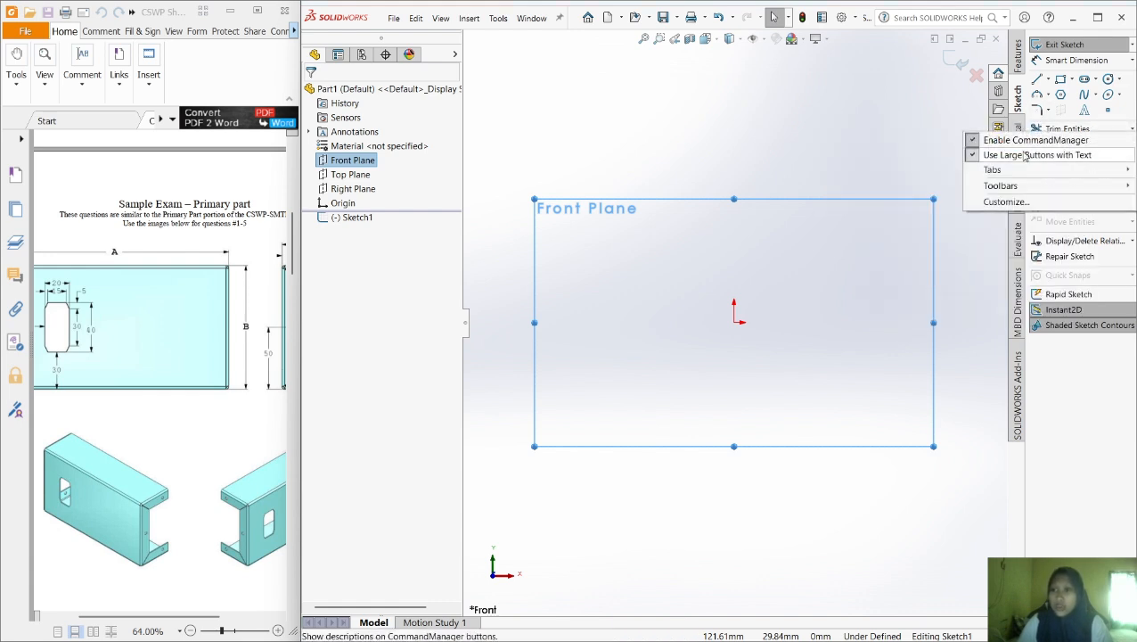
pyautogui.moveTo(1030, 176)
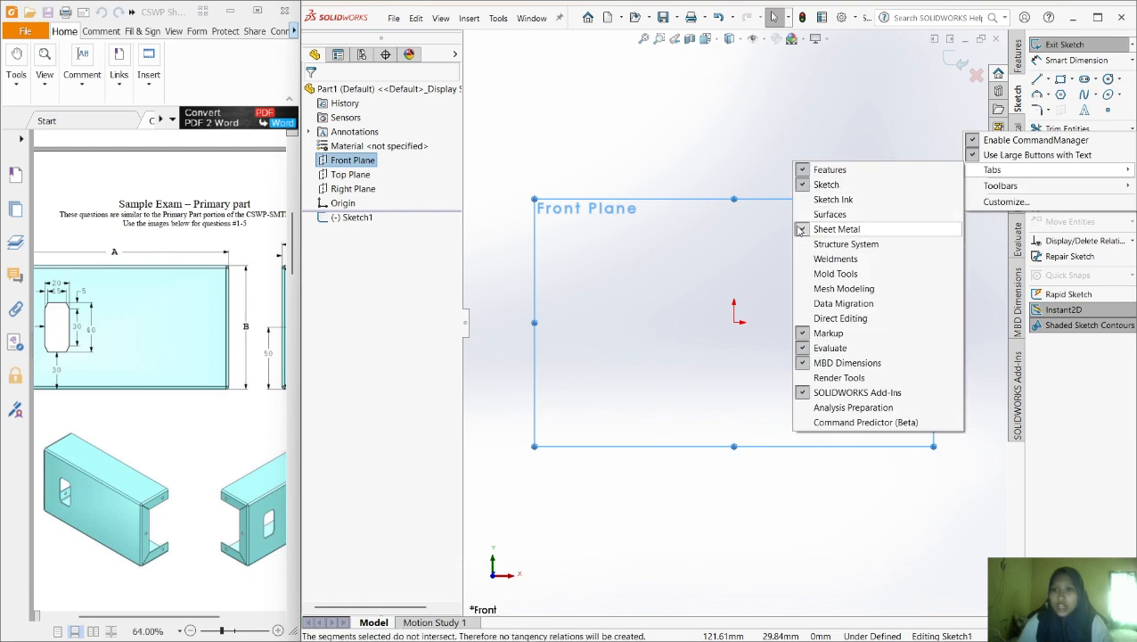
pyautogui.click(667, 96)
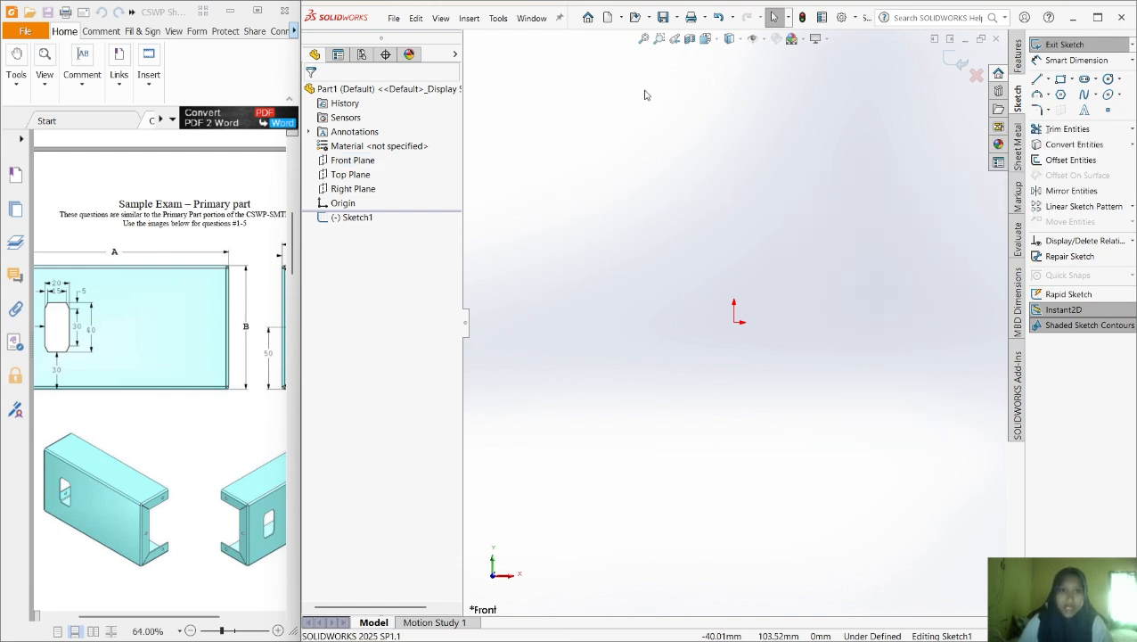
# Add a global variable a with the value 180mm to the part's equations, following Question 1
pyautogui.click(490, 25)
pyautogui.click(527, 364)
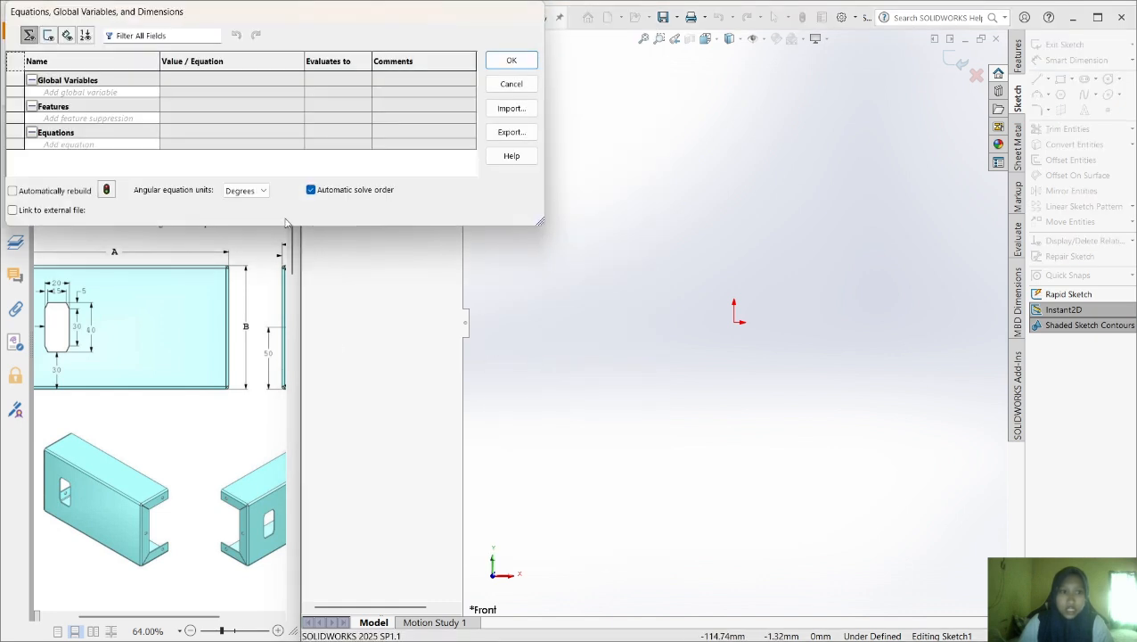
pyautogui.scroll(-10, 214, 434)
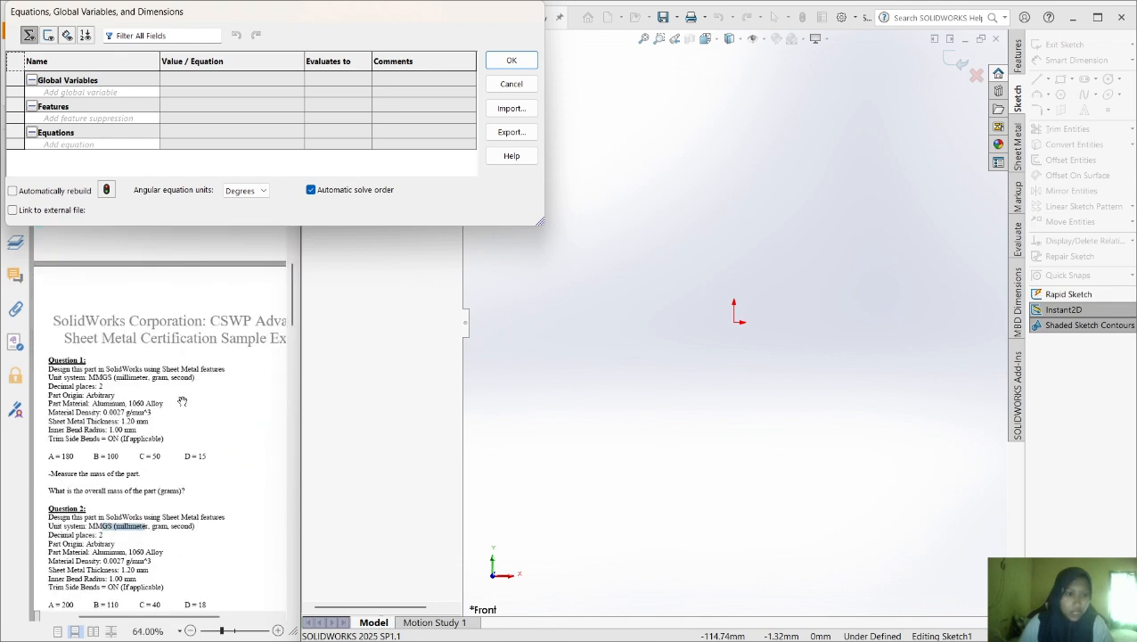
pyautogui.click(45, 93)
pyautogui.write('a')
pyautogui.click(212, 90)
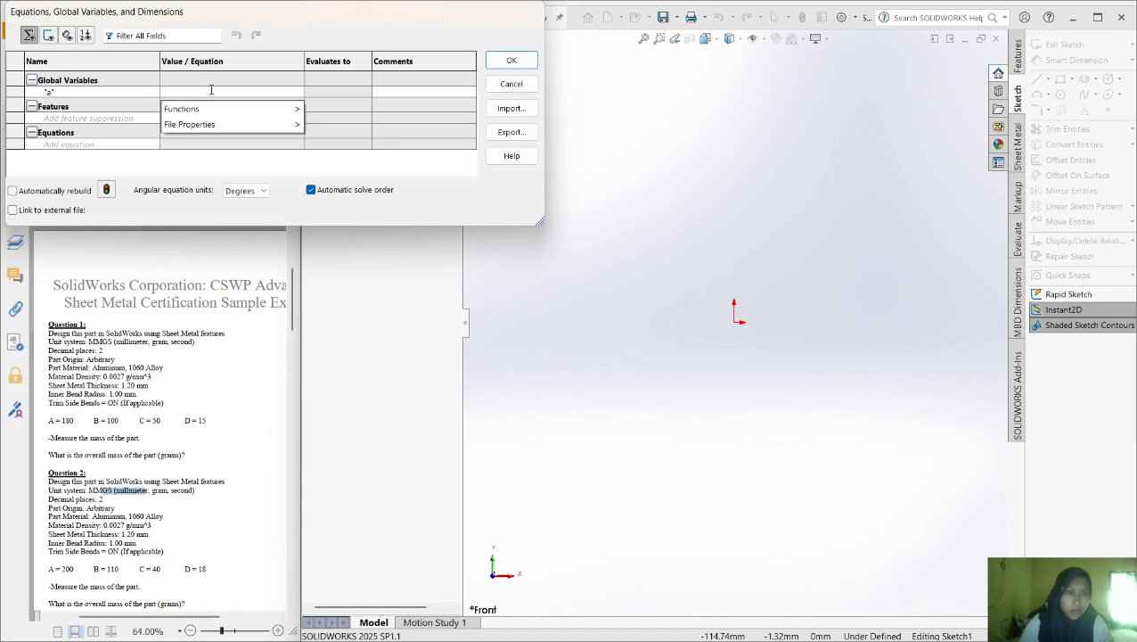
pyautogui.write('180')
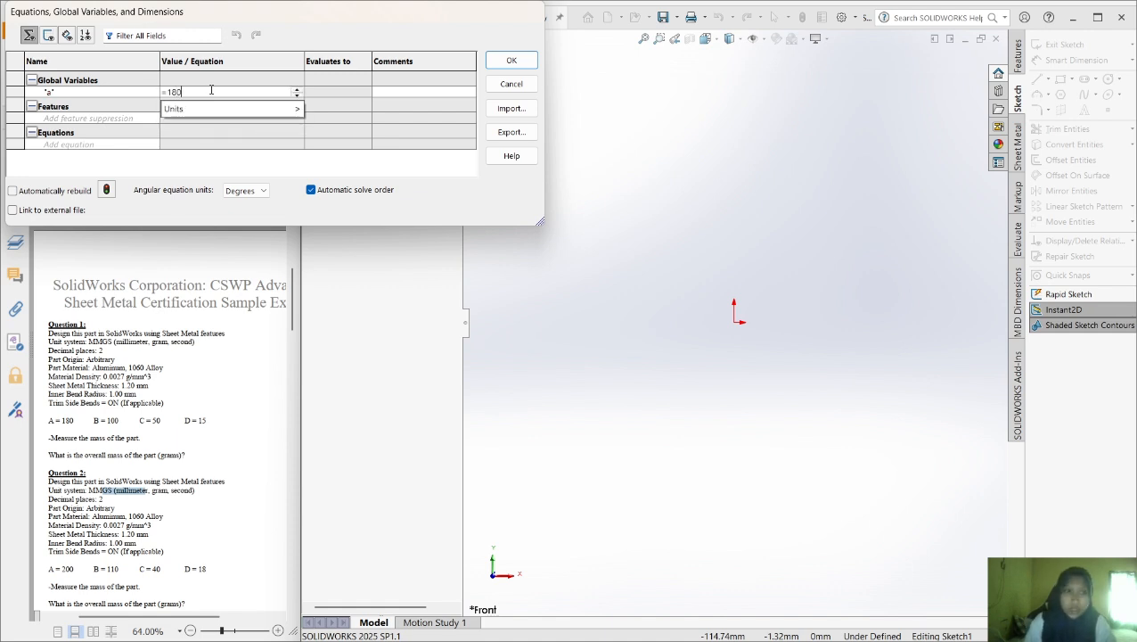
pyautogui.write('mm')
pyautogui.press('Return')
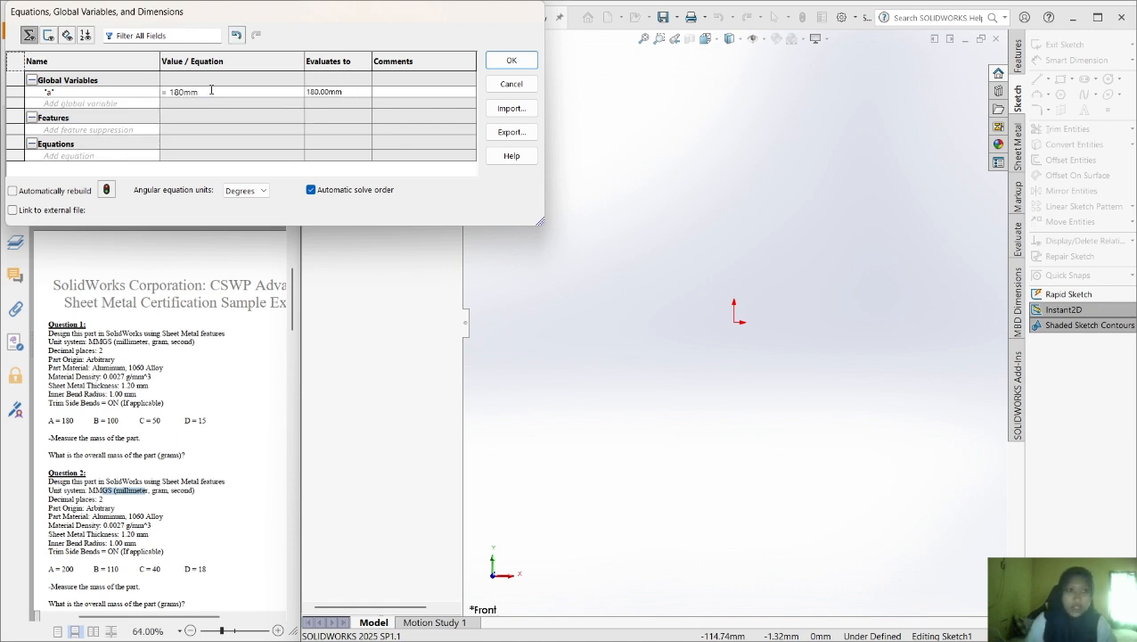
# Add a global variable b with the value 100mm
pyautogui.click(133, 105)
pyautogui.write('b')
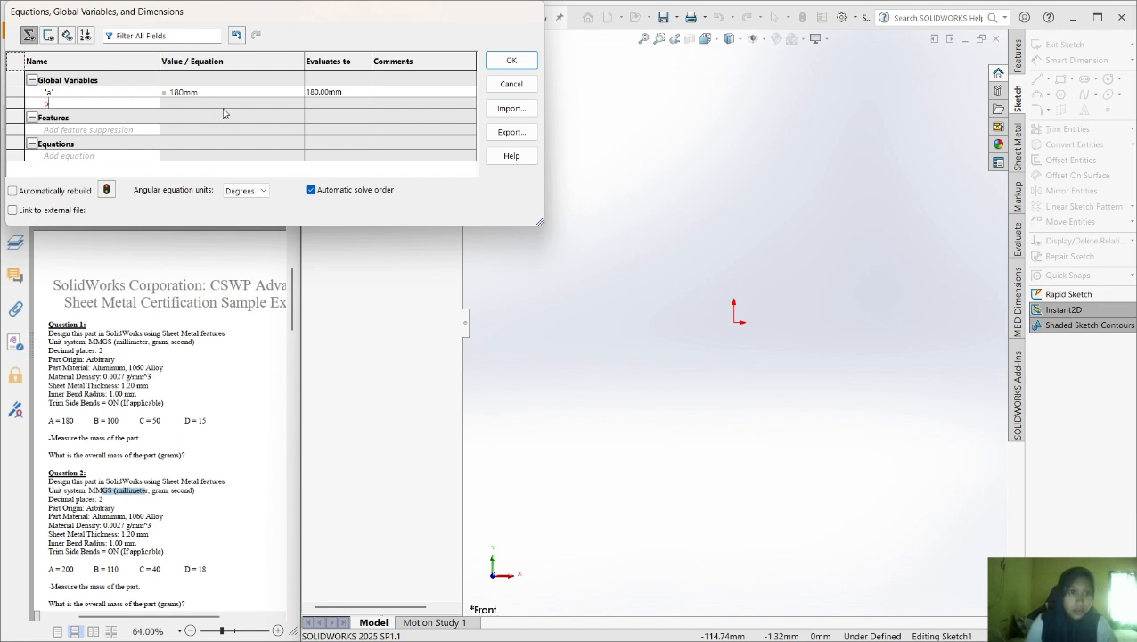
pyautogui.click(224, 104)
pyautogui.write('100mm')
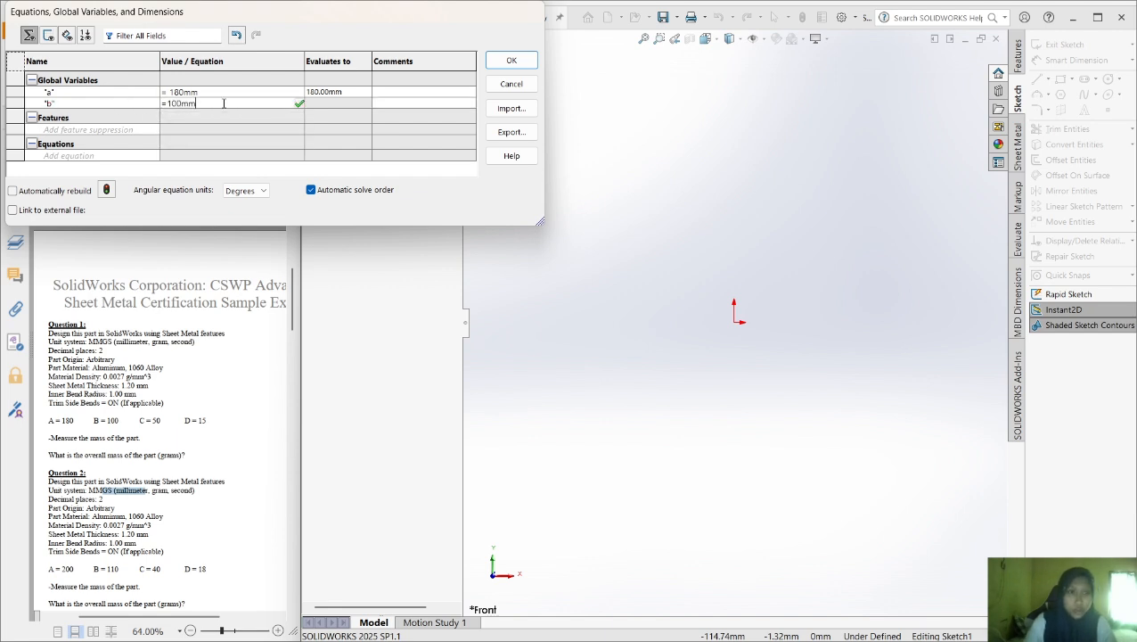
pyautogui.press('Return')
# Add a global variable c with the value 50mm
pyautogui.click(137, 113)
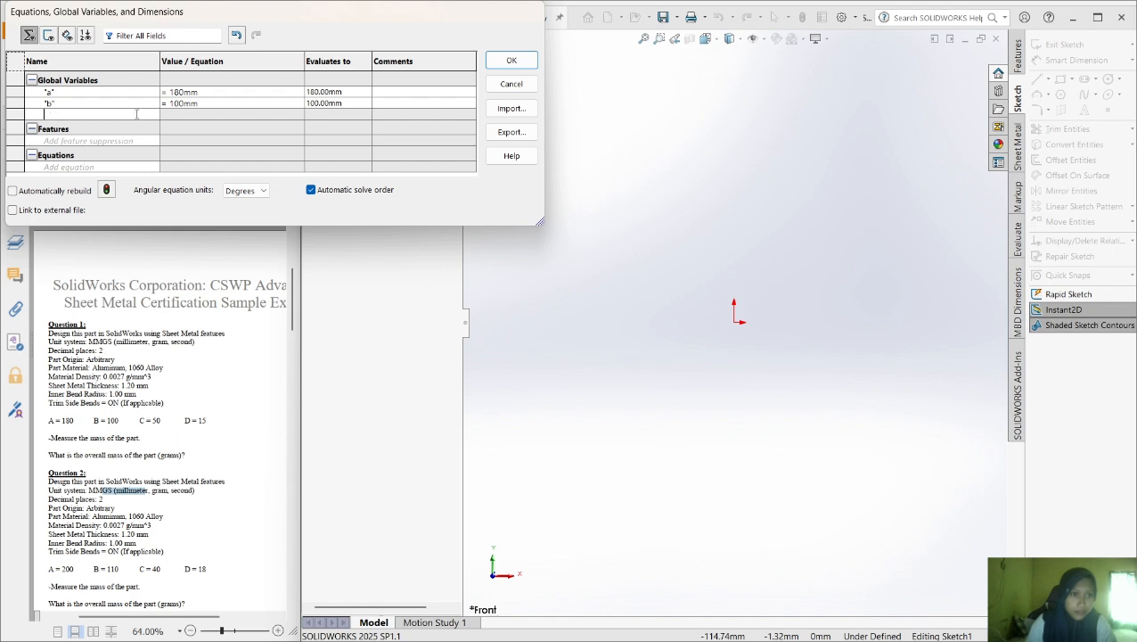
pyautogui.write('c')
pyautogui.click(200, 113)
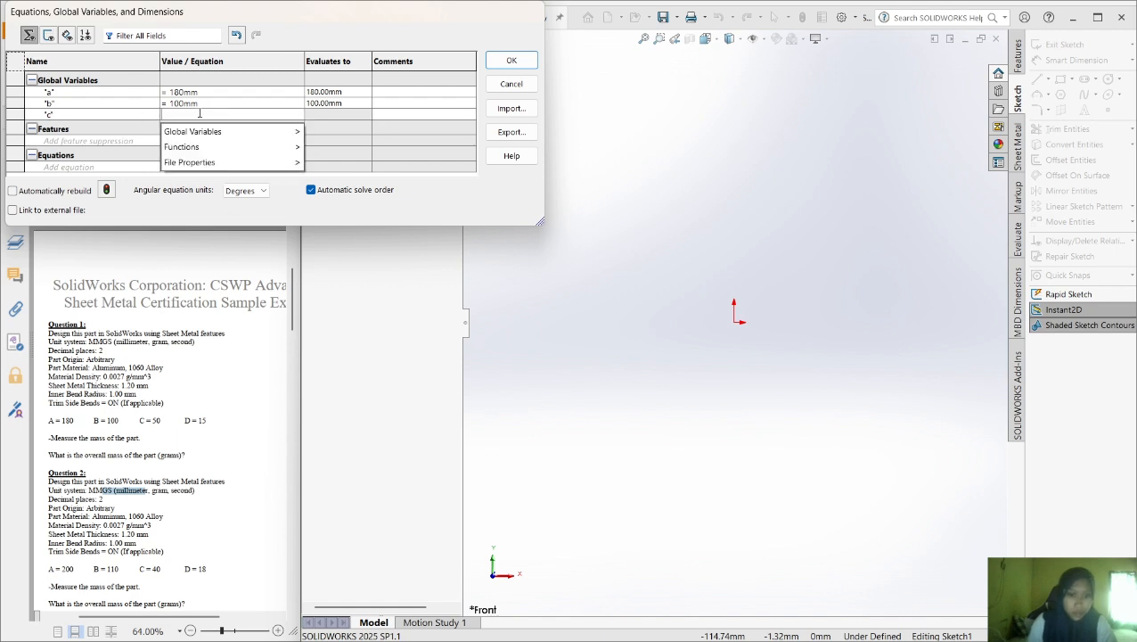
pyautogui.write('50mm')
pyautogui.press('Return')
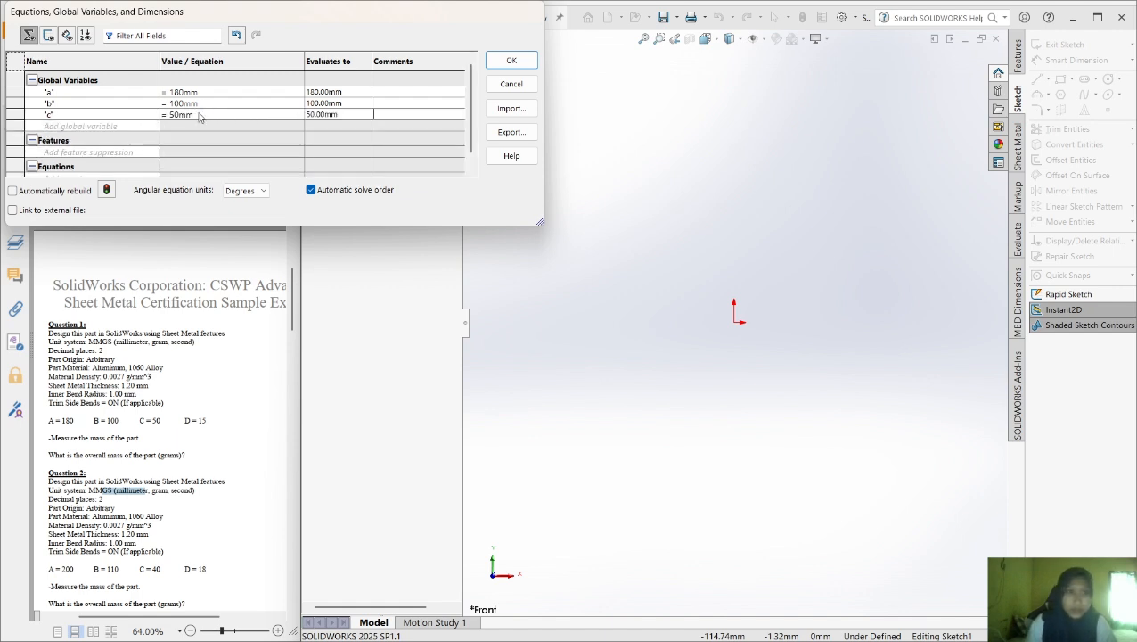
# Add a global variable d with the value 15mm and accept the equations
pyautogui.click(111, 129)
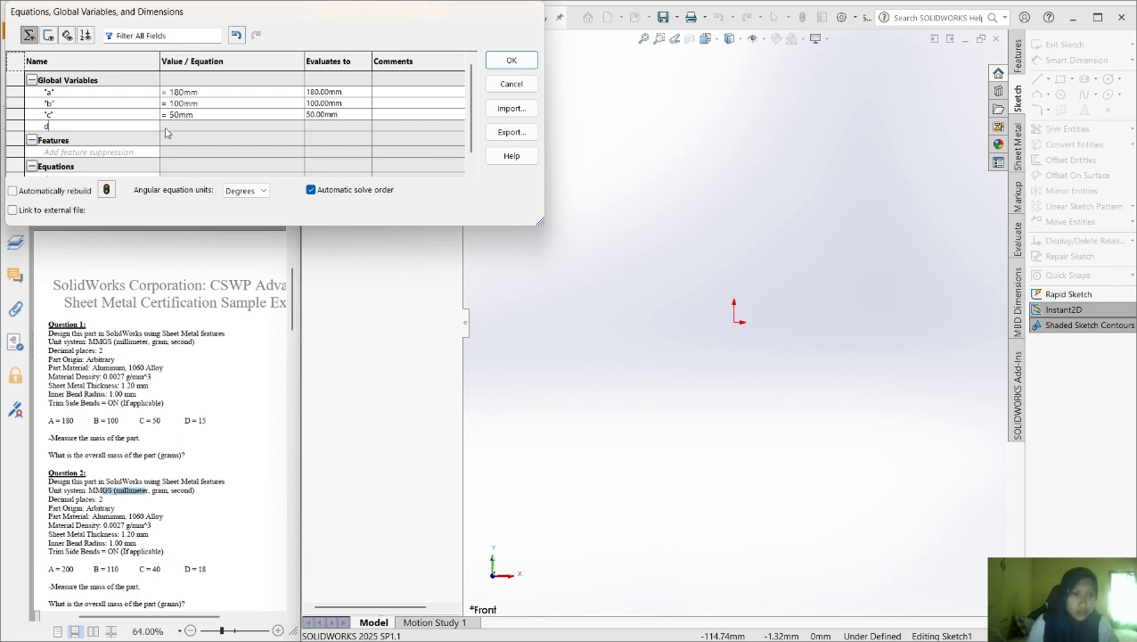
pyautogui.write('d')
pyautogui.click(167, 128)
pyautogui.write('15mm')
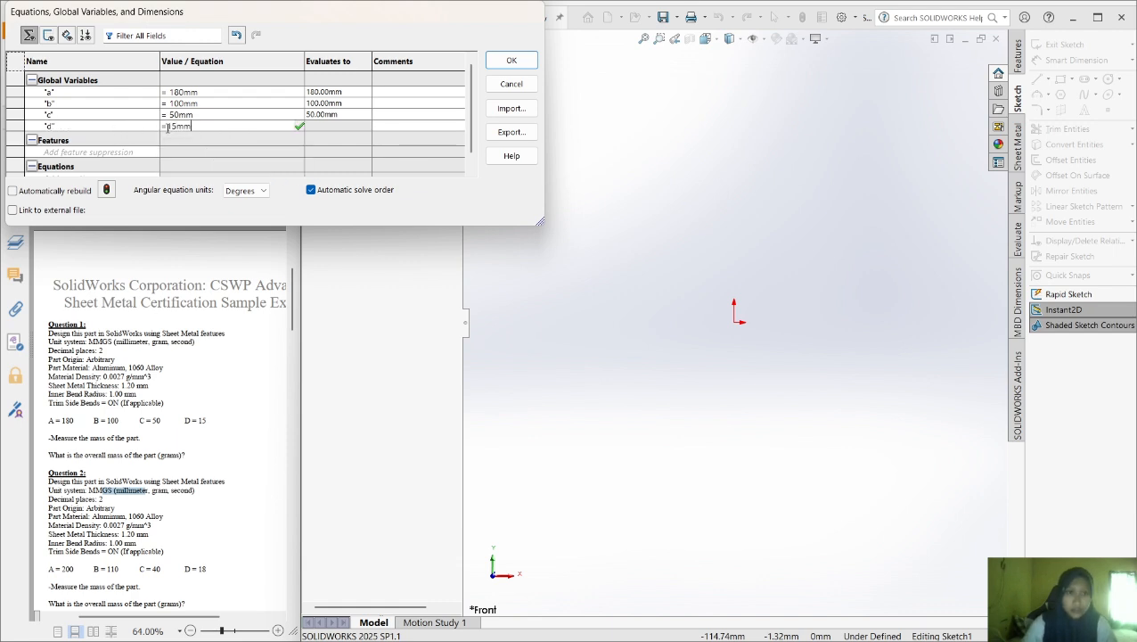
pyautogui.press('Return')
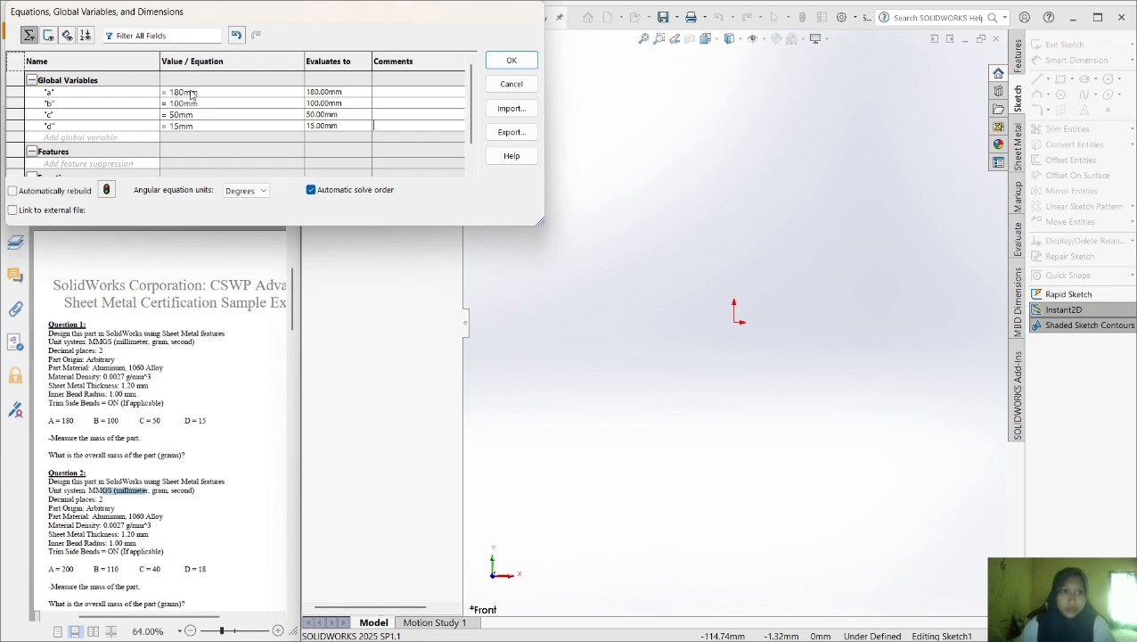
pyautogui.click(522, 60)
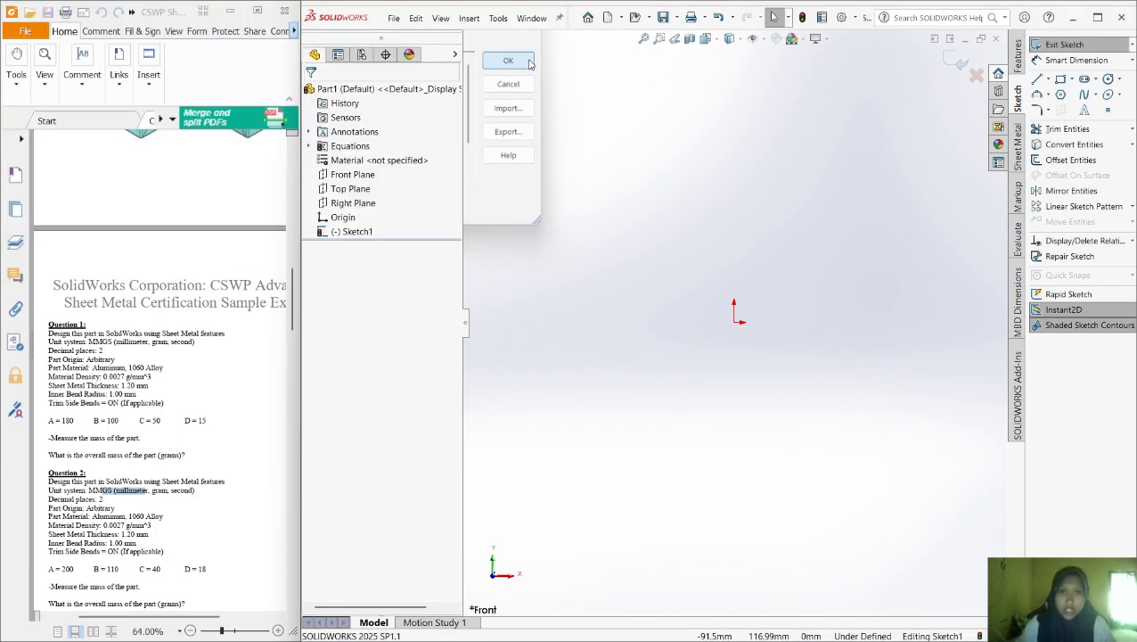
# Assign 1060 Alloy as the part's material
pyautogui.click(1060, 79)
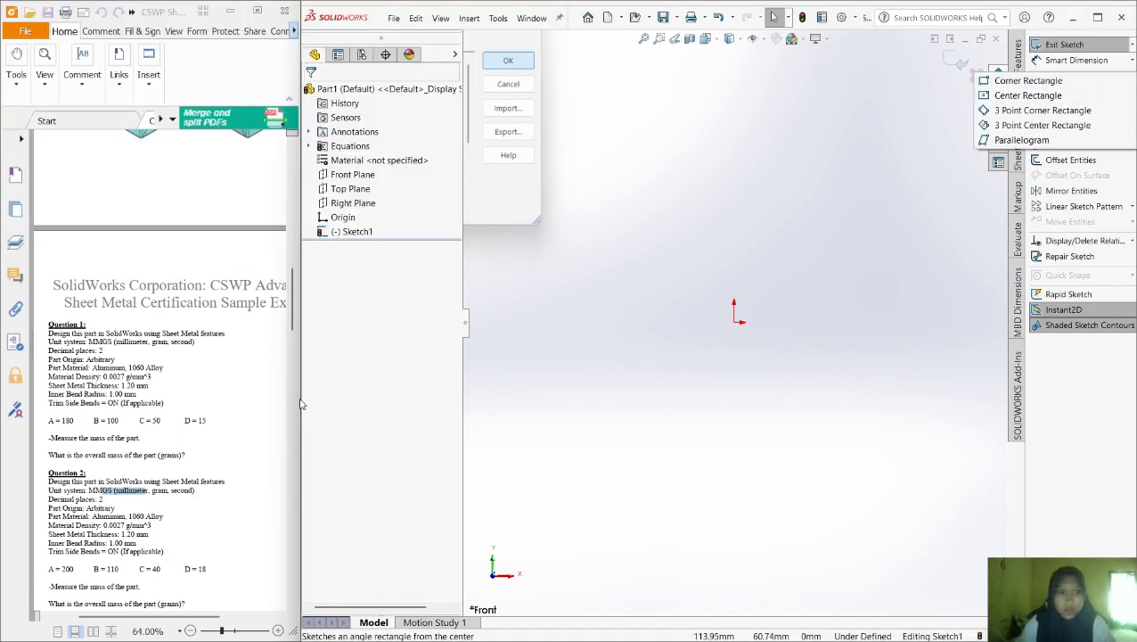
pyautogui.scroll(3, 178, 354)
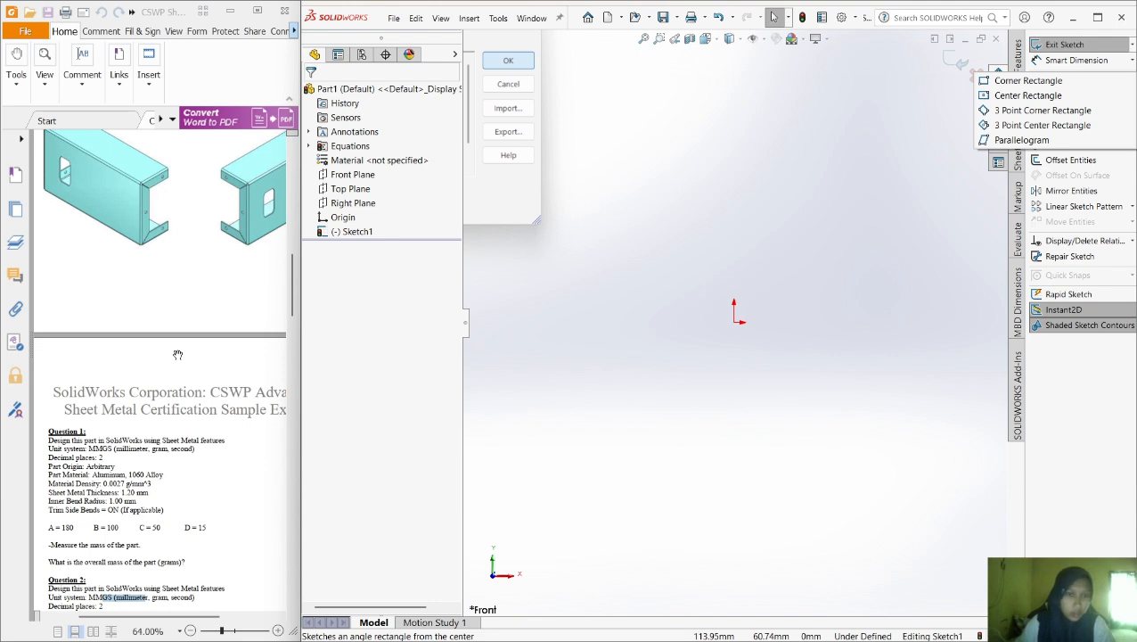
pyautogui.rightClick(378, 164)
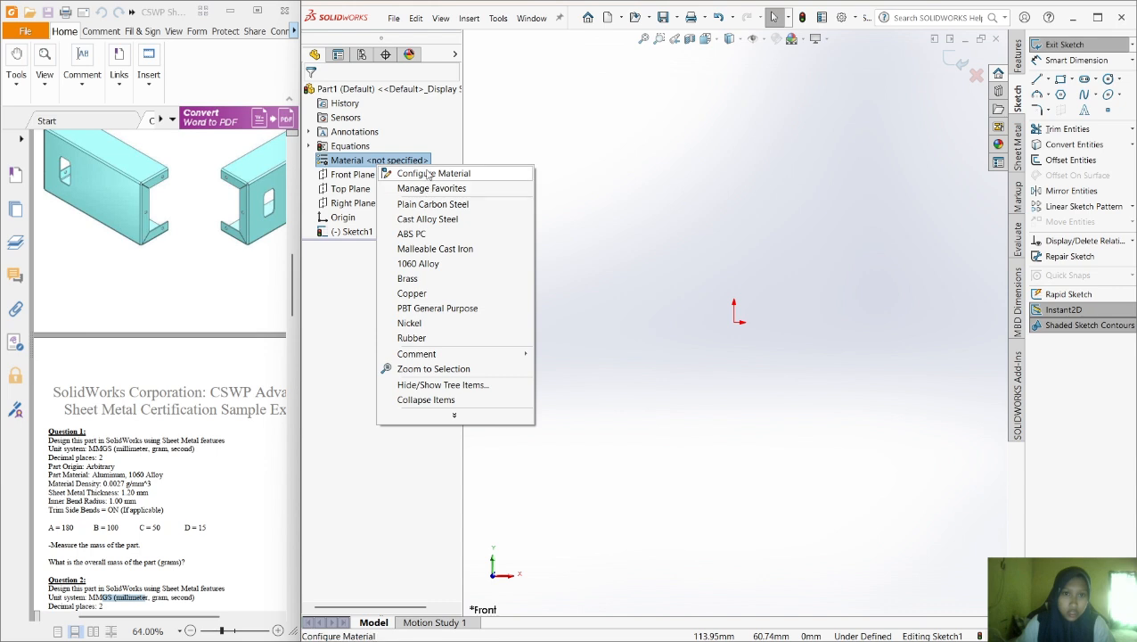
pyautogui.click(691, 180)
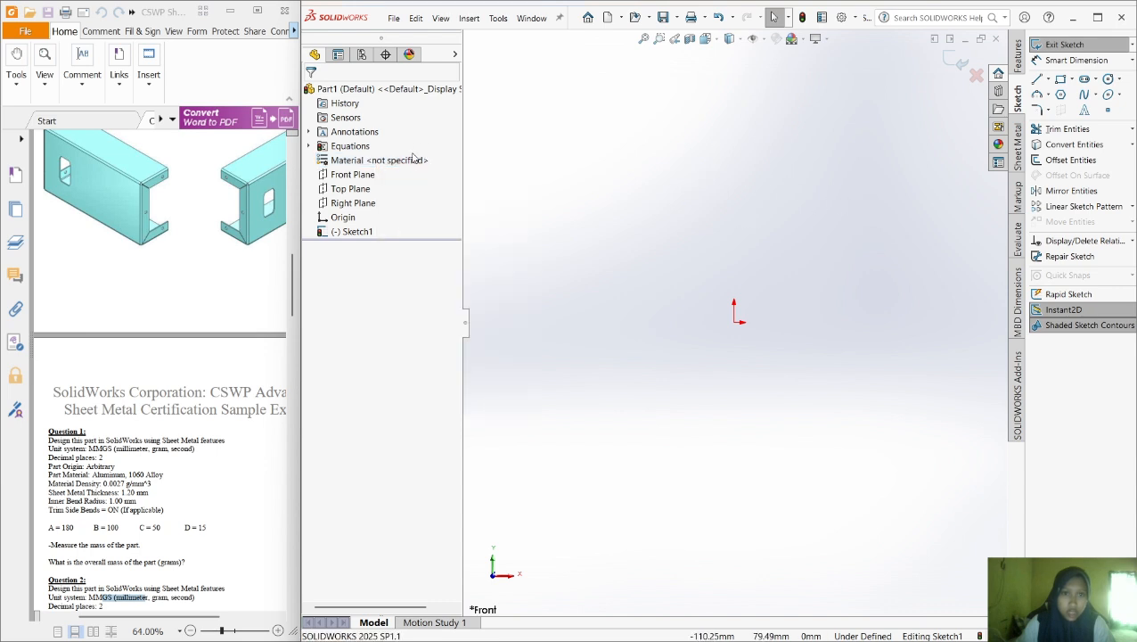
pyautogui.rightClick(349, 164)
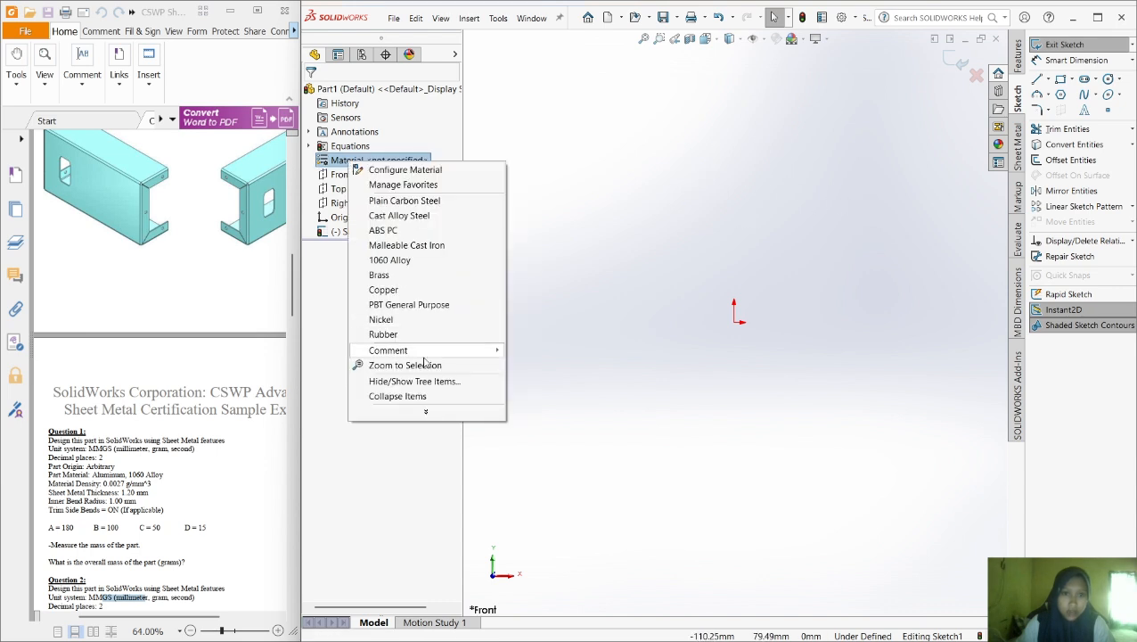
pyautogui.click(425, 258)
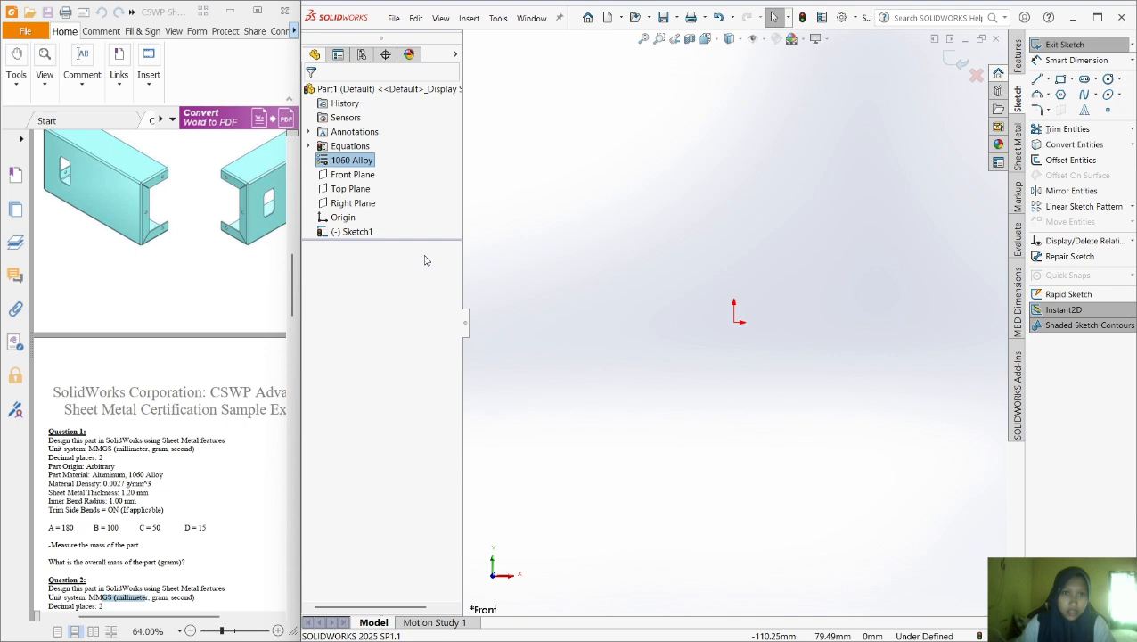
# Sketch a center rectangle centred on the origin on the Front Plane as the outline of the primary part
pyautogui.click(1071, 79)
pyautogui.click(1053, 95)
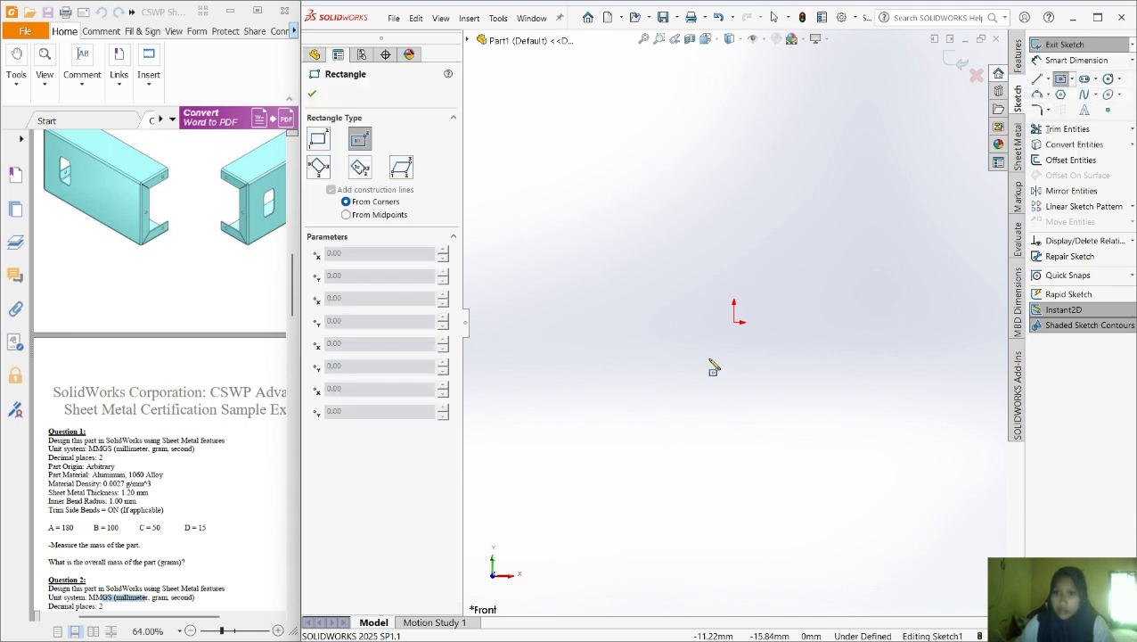
pyautogui.scroll(5, 114, 327)
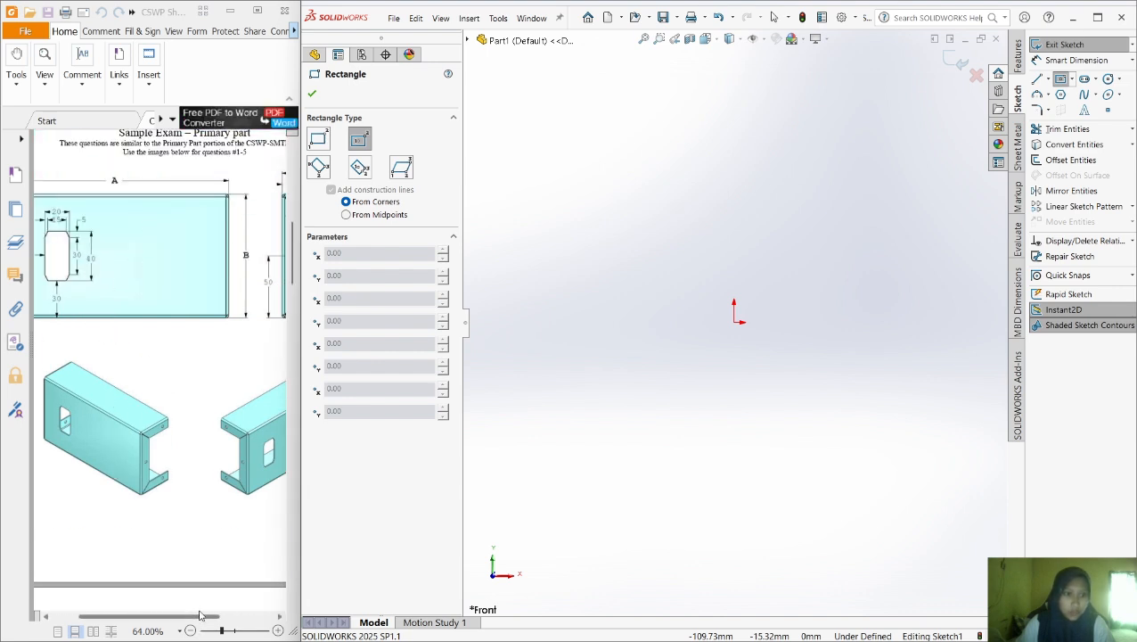
pyautogui.moveTo(200, 611); pyautogui.dragTo(174, 611)
pyautogui.click(735, 322)
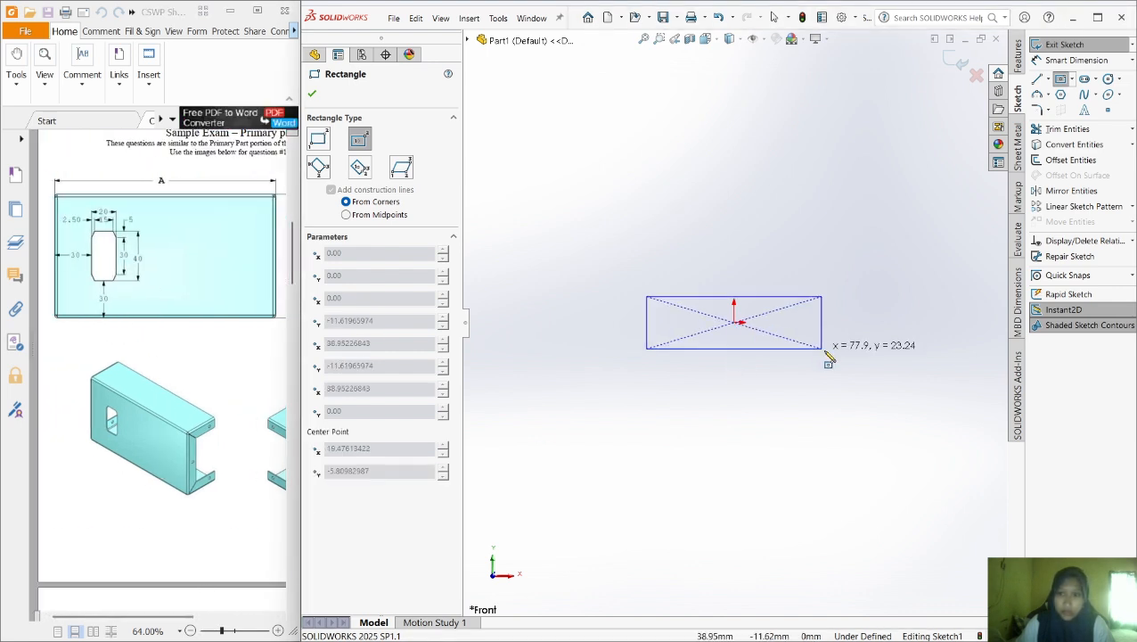
pyautogui.click(890, 430)
pyautogui.rightClick(890, 431)
pyautogui.click(927, 438)
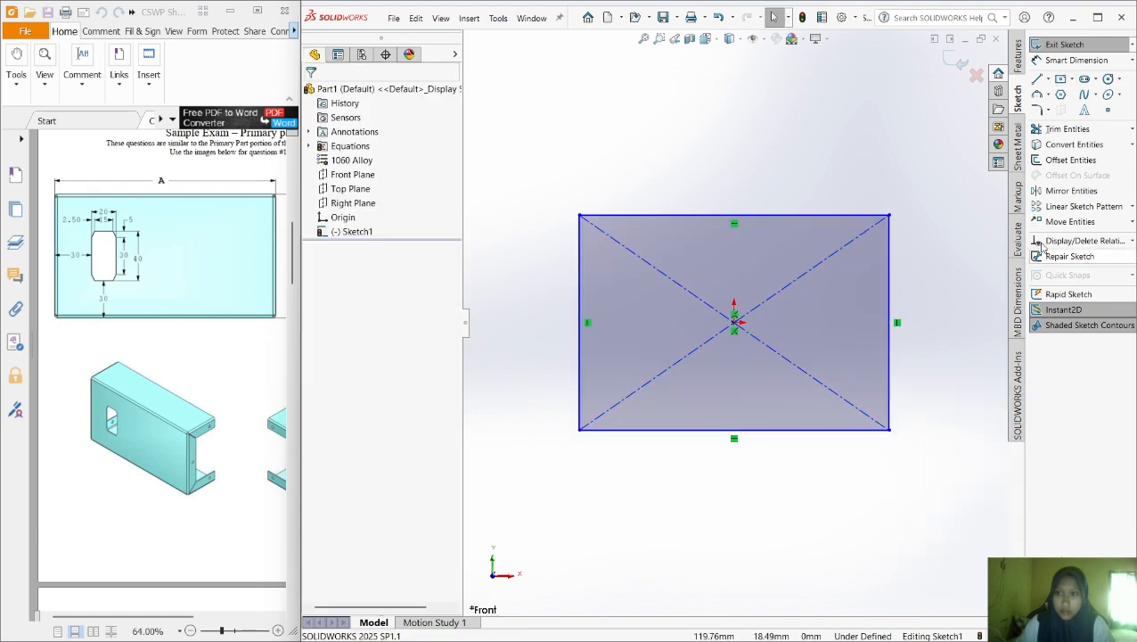
# Dimension the rectangle's upper edge and link its length to the global variable a
pyautogui.click(1076, 59)
pyautogui.click(721, 215)
pyautogui.click(718, 163)
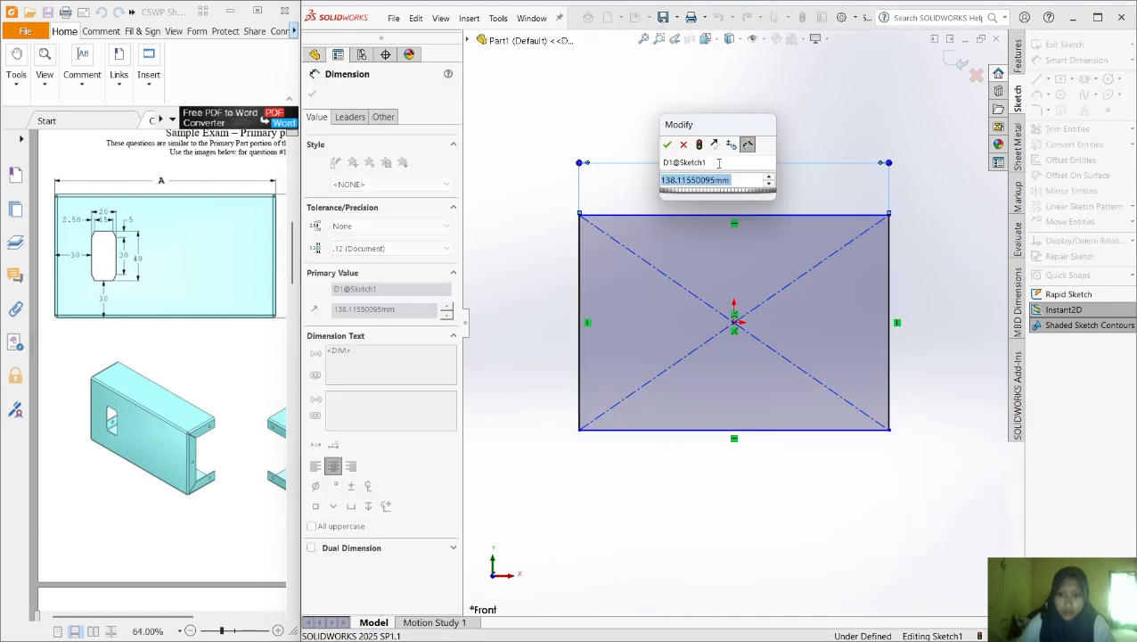
pyautogui.write('=a')
pyautogui.click(721, 197)
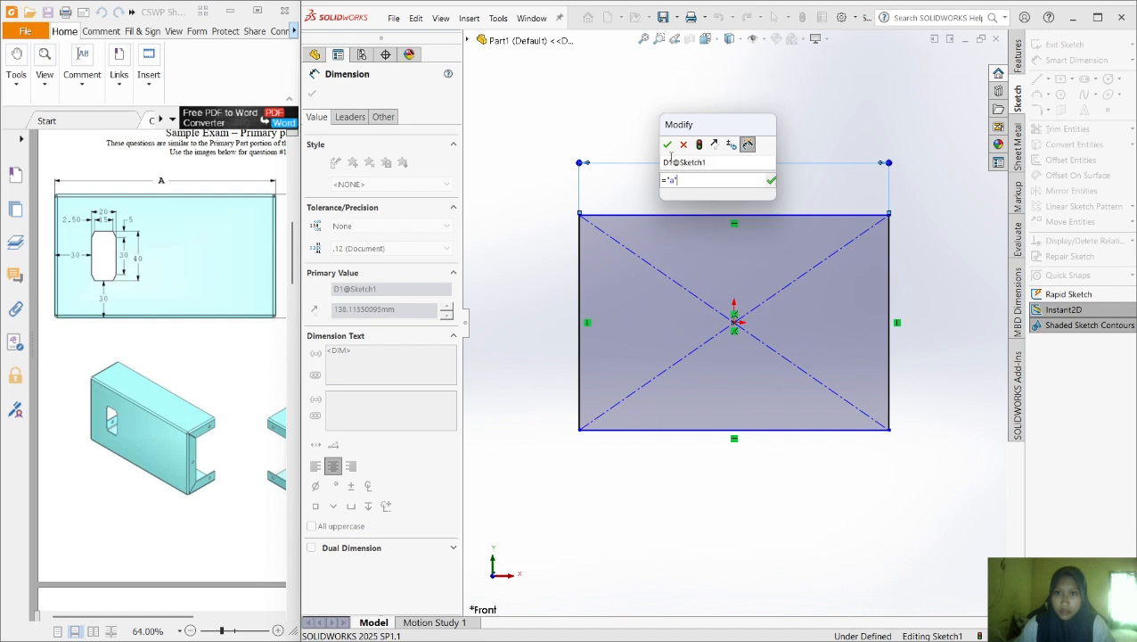
pyautogui.click(667, 143)
# Dimension the rectangle's right vertical edge and link its height to the global variable b
pyautogui.click(889, 316)
pyautogui.click(966, 344)
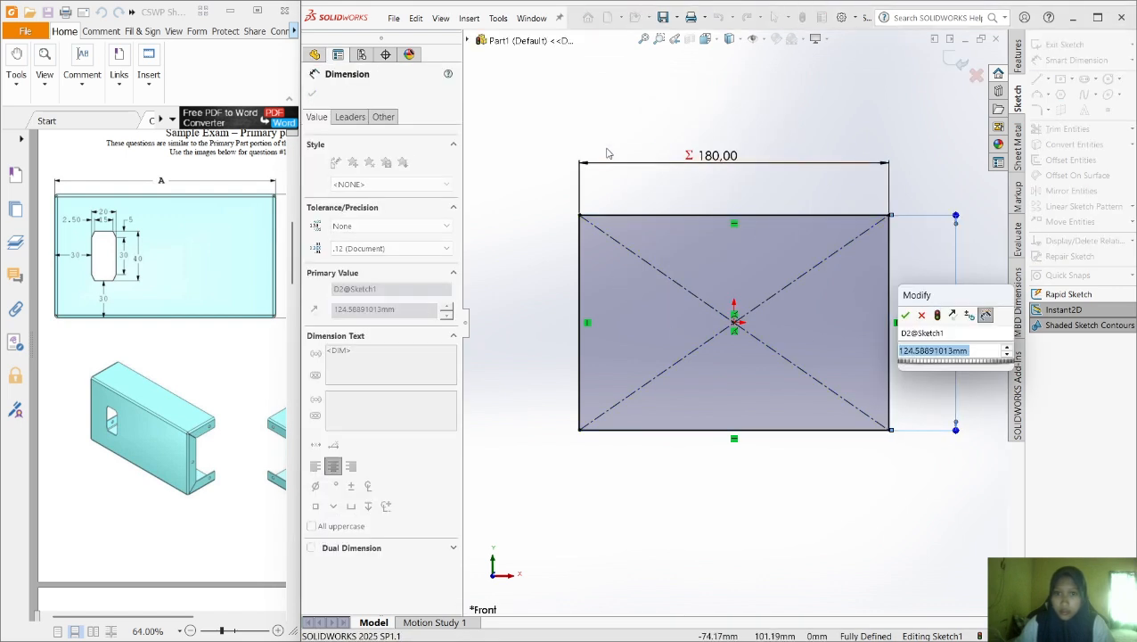
pyautogui.write('=b')
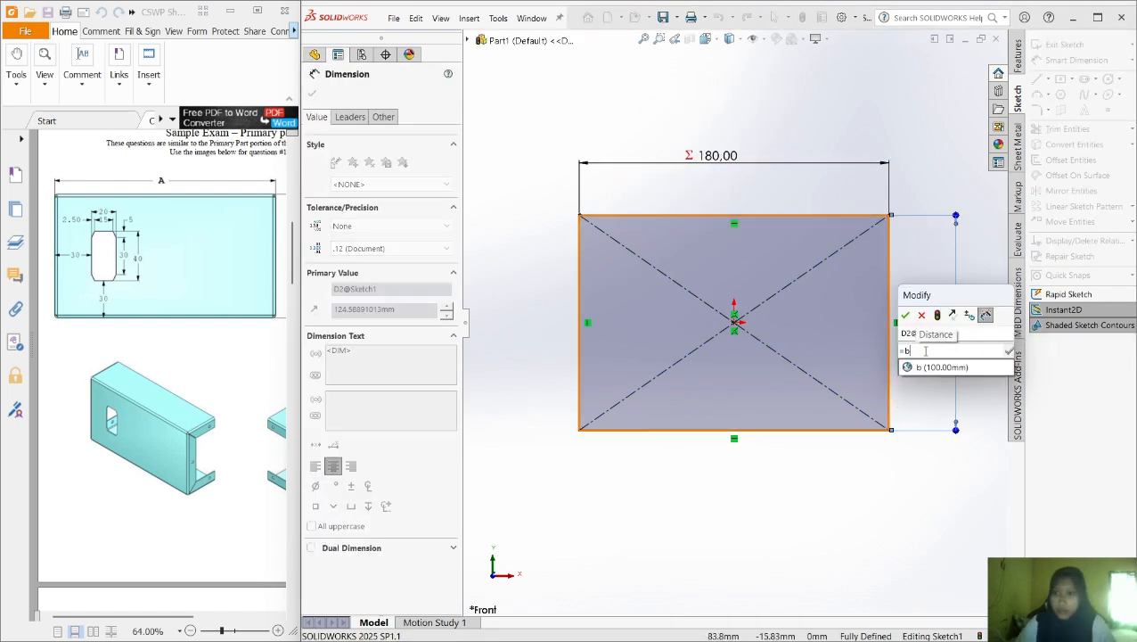
pyautogui.click(955, 367)
pyautogui.click(906, 316)
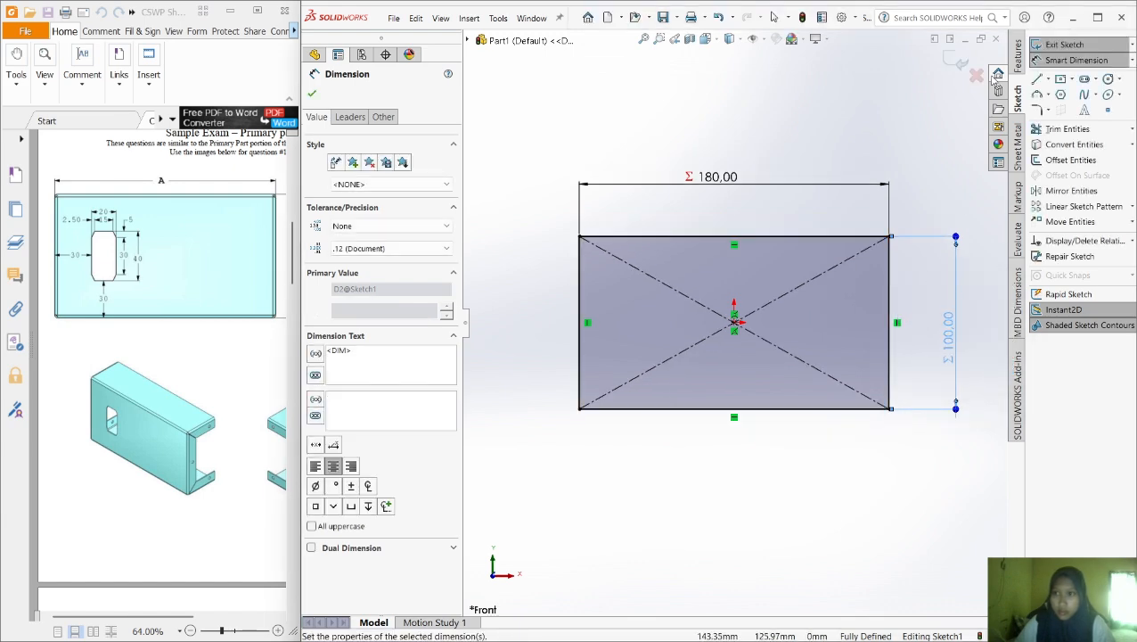
# Create a 1.20 mm thick base flange from the rectangle, with a K-factor of 0.4 as the exam sheet specifies
pyautogui.click(1017, 144)
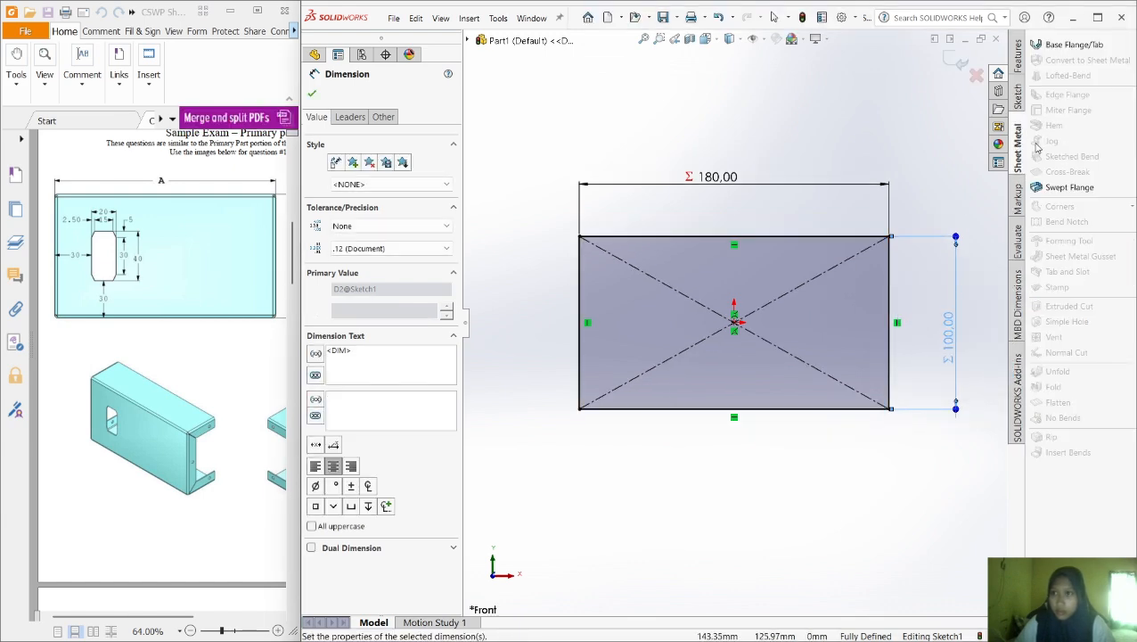
pyautogui.click(1068, 44)
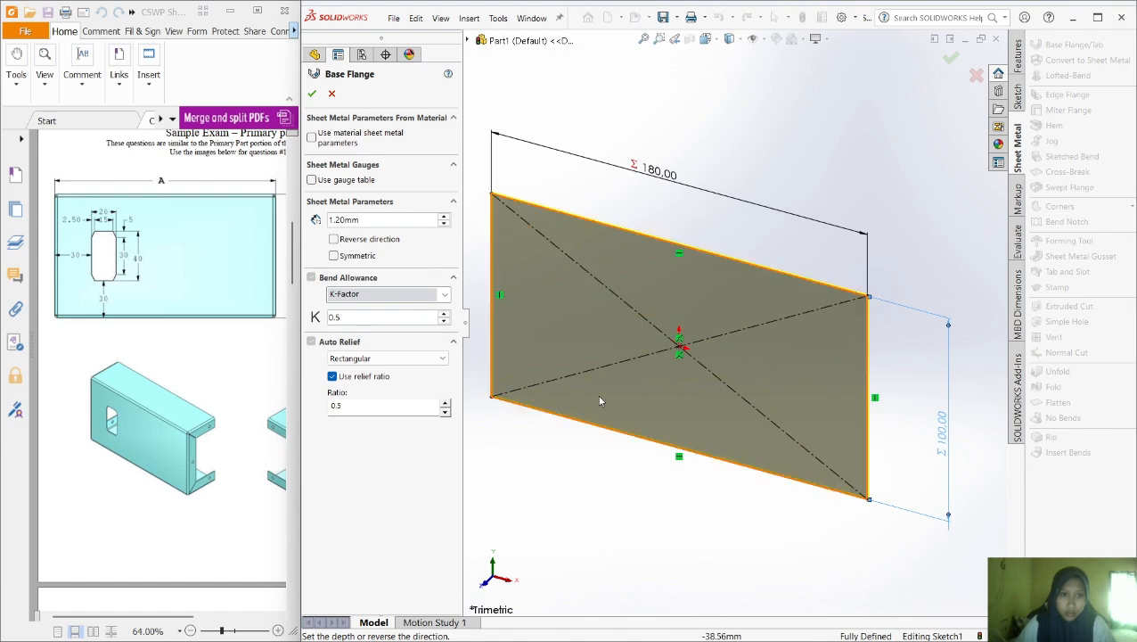
pyautogui.scroll(-10, 228, 386)
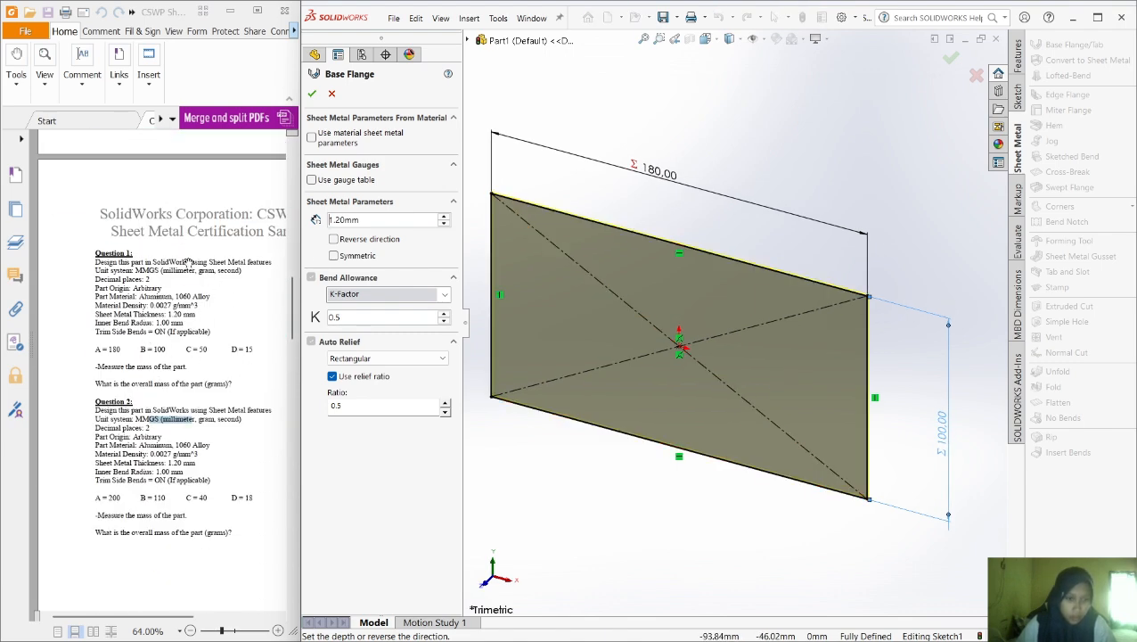
pyautogui.scroll(-5, 171, 330)
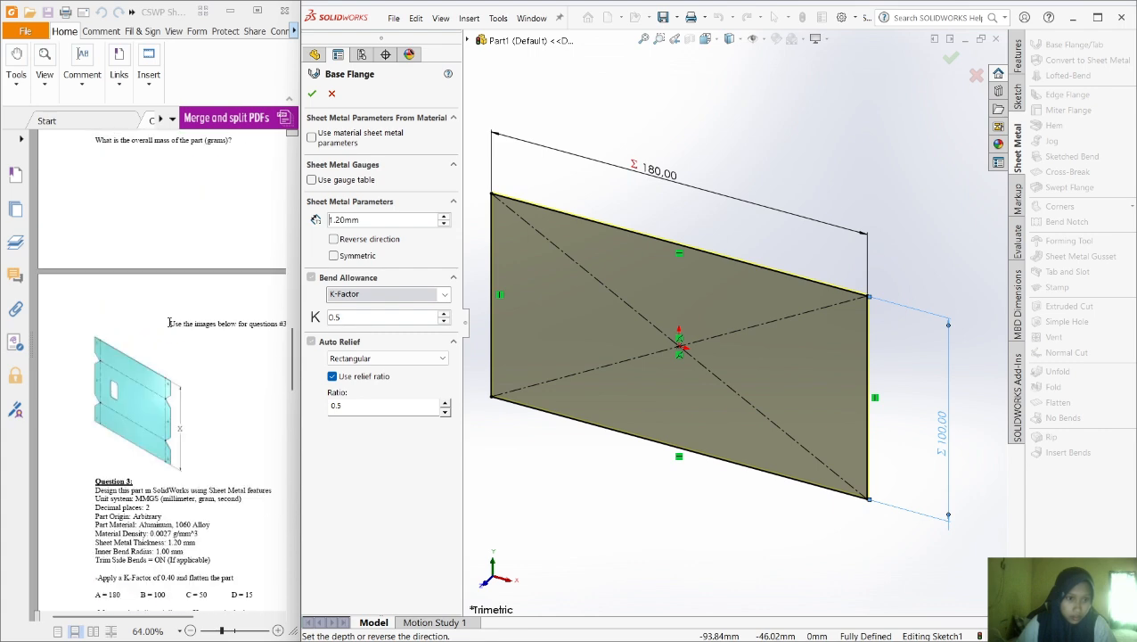
pyautogui.scroll(3, 169, 323)
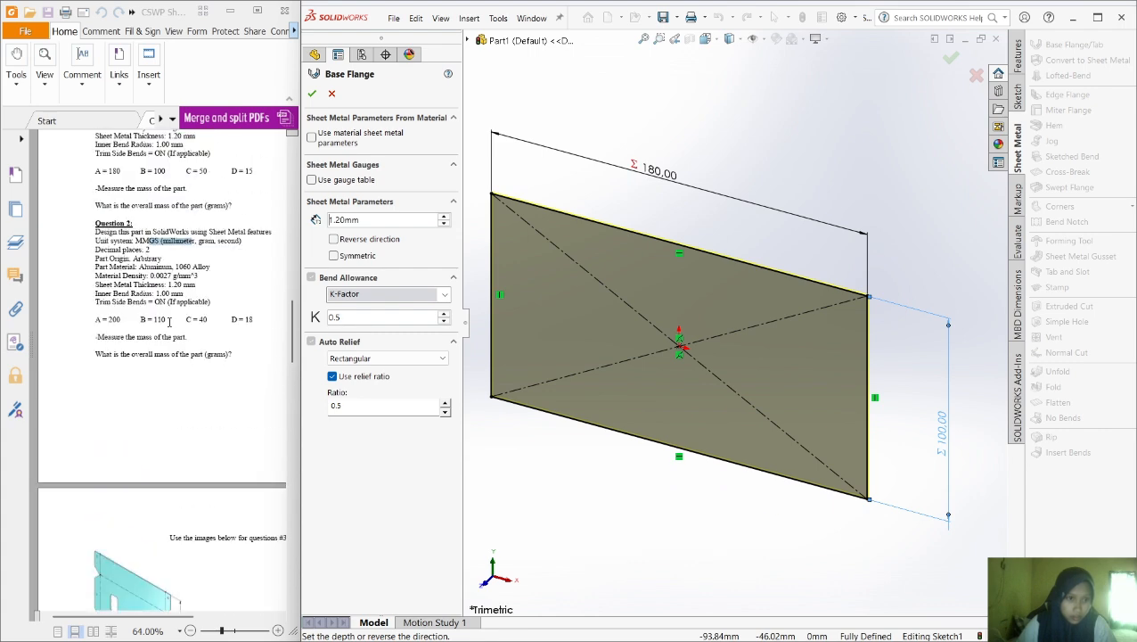
pyautogui.scroll(-3, 170, 322)
pyautogui.scroll(-2, 169, 322)
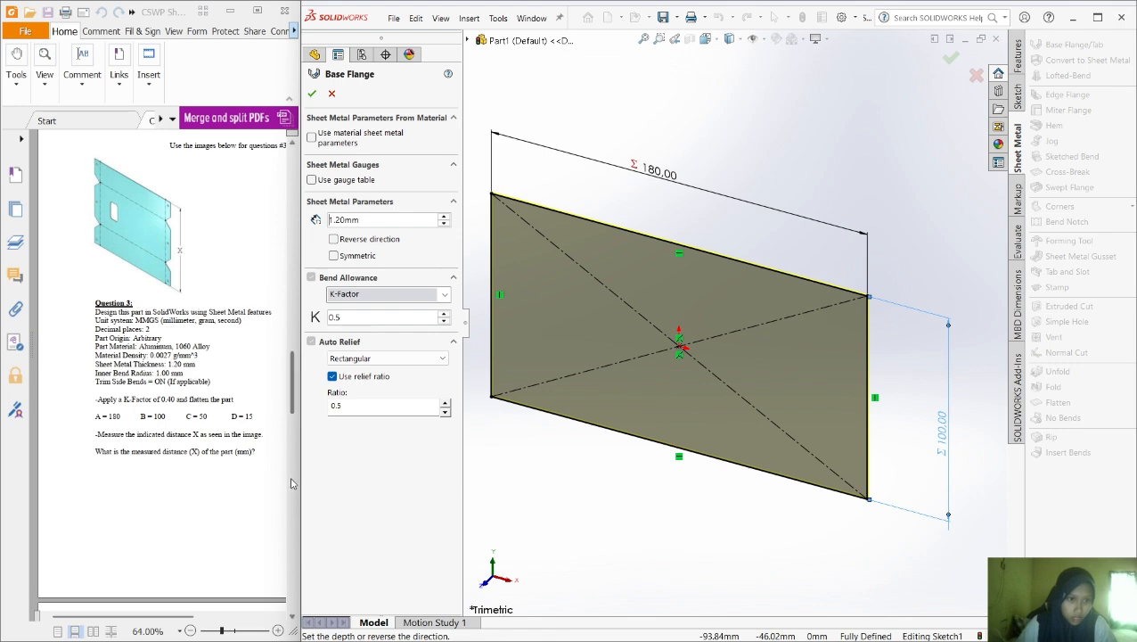
pyautogui.scroll(5, 248, 270)
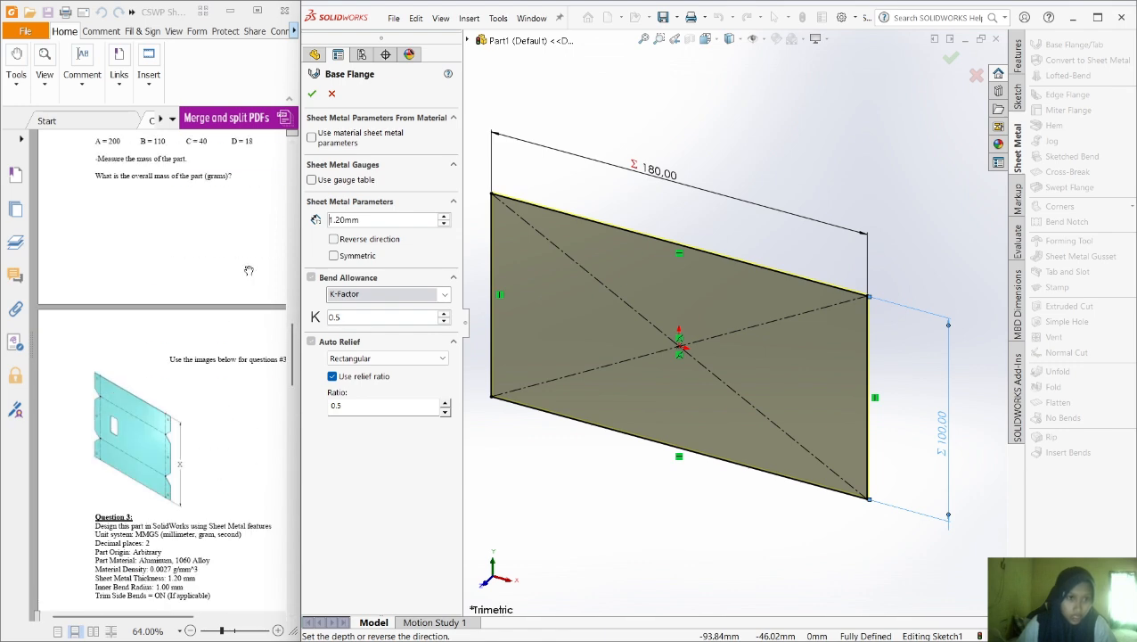
pyautogui.scroll(-2, 249, 270)
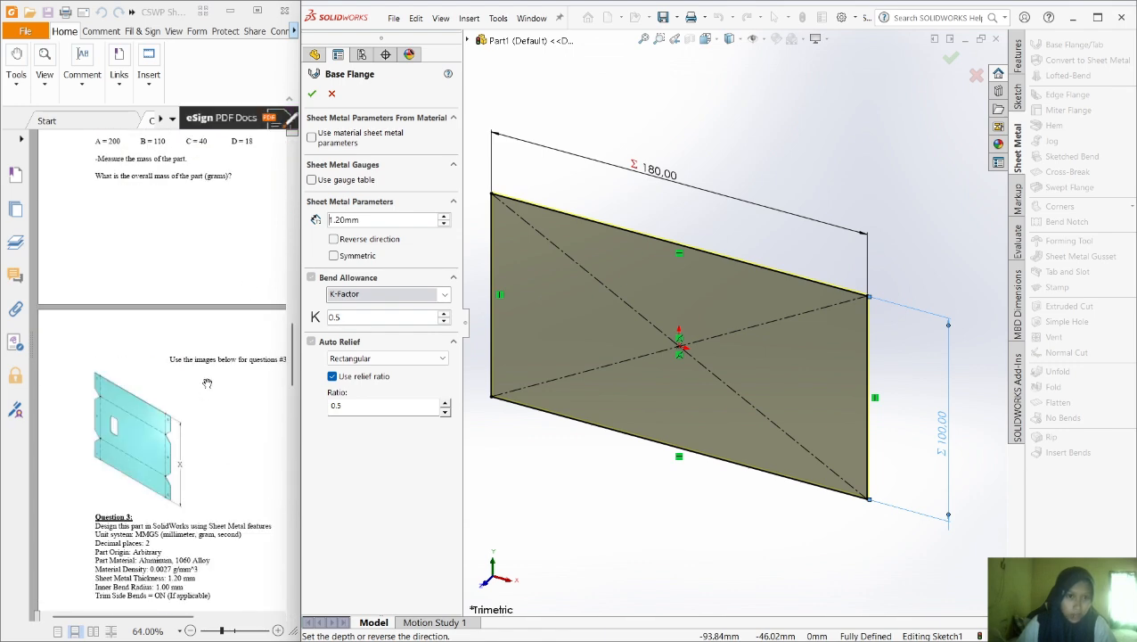
pyautogui.scroll(-1, 204, 441)
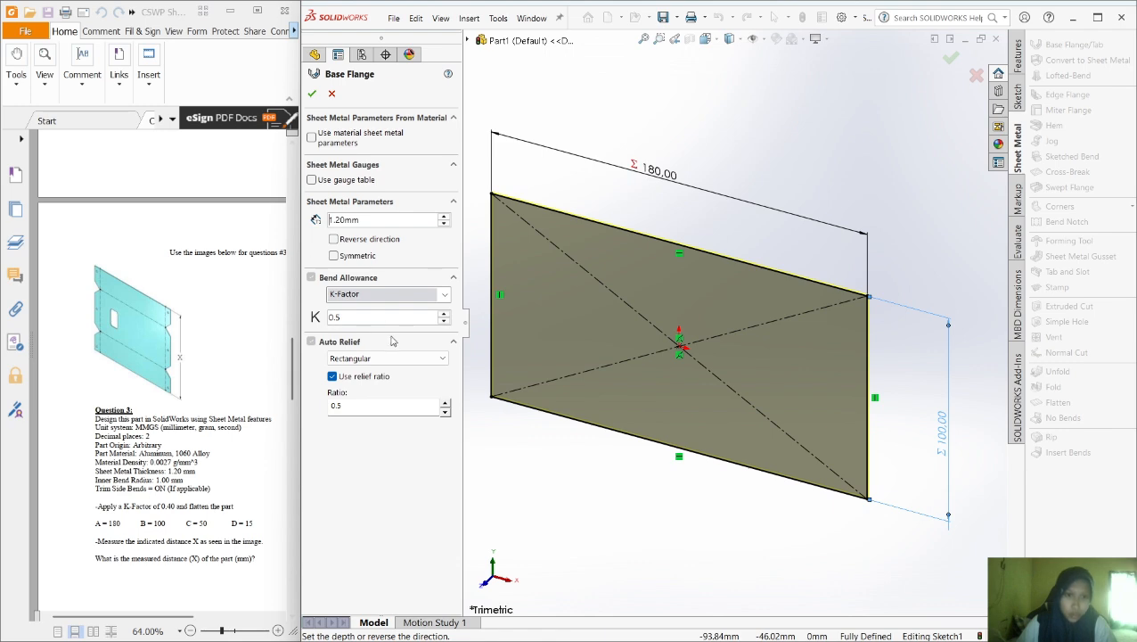
pyautogui.press('BackSpace')
pyautogui.write('4')
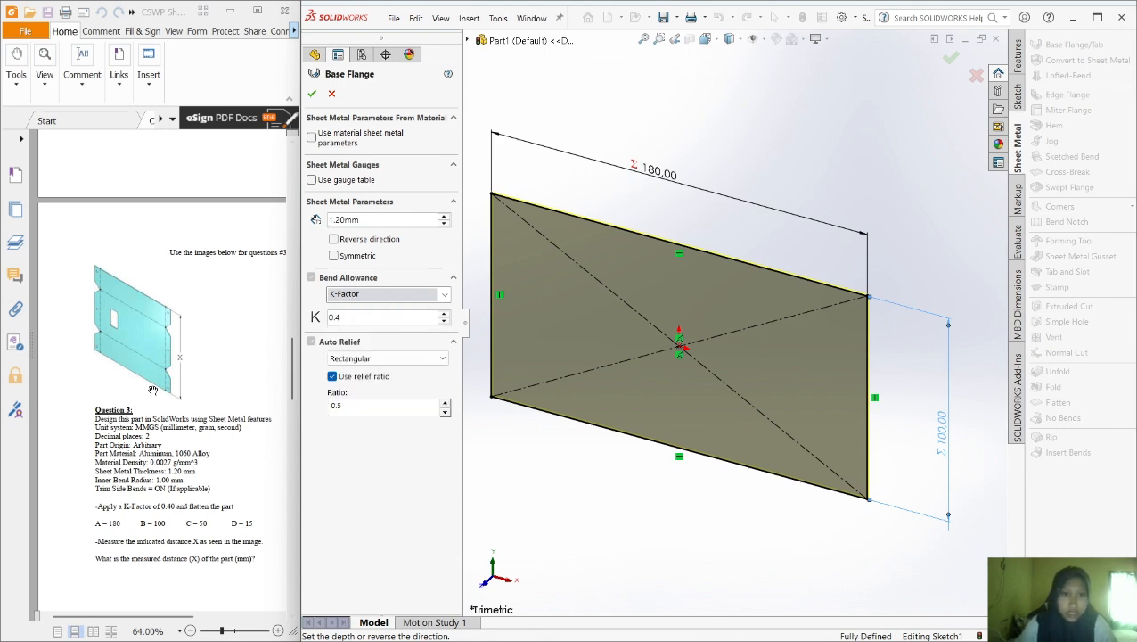
pyautogui.scroll(10, 214, 329)
pyautogui.scroll(-3, 150, 457)
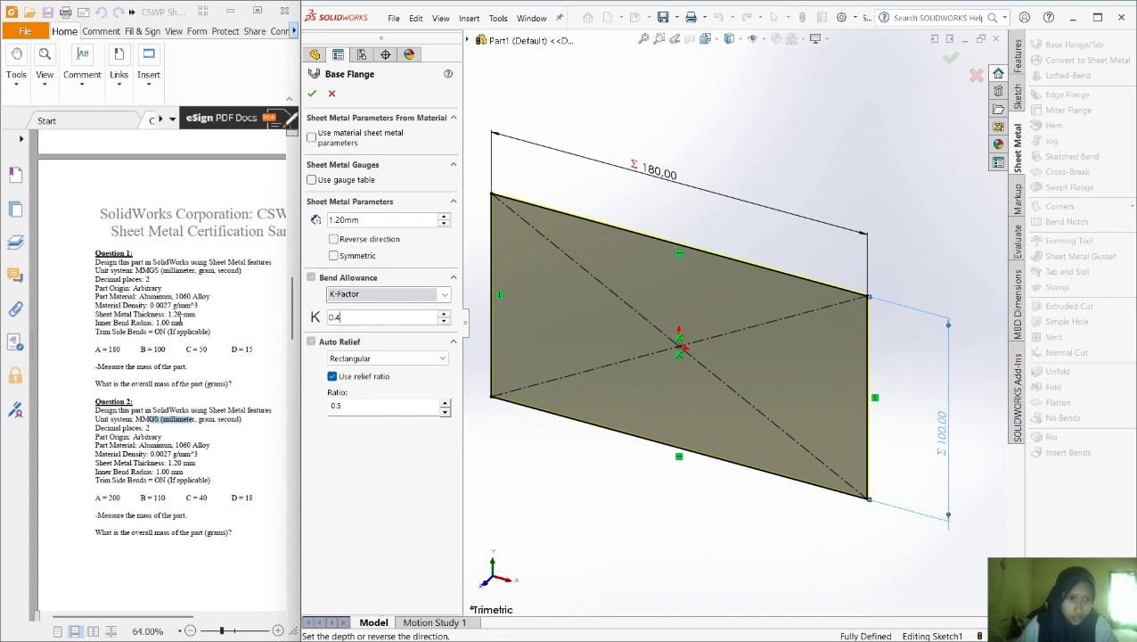
pyautogui.click(313, 96)
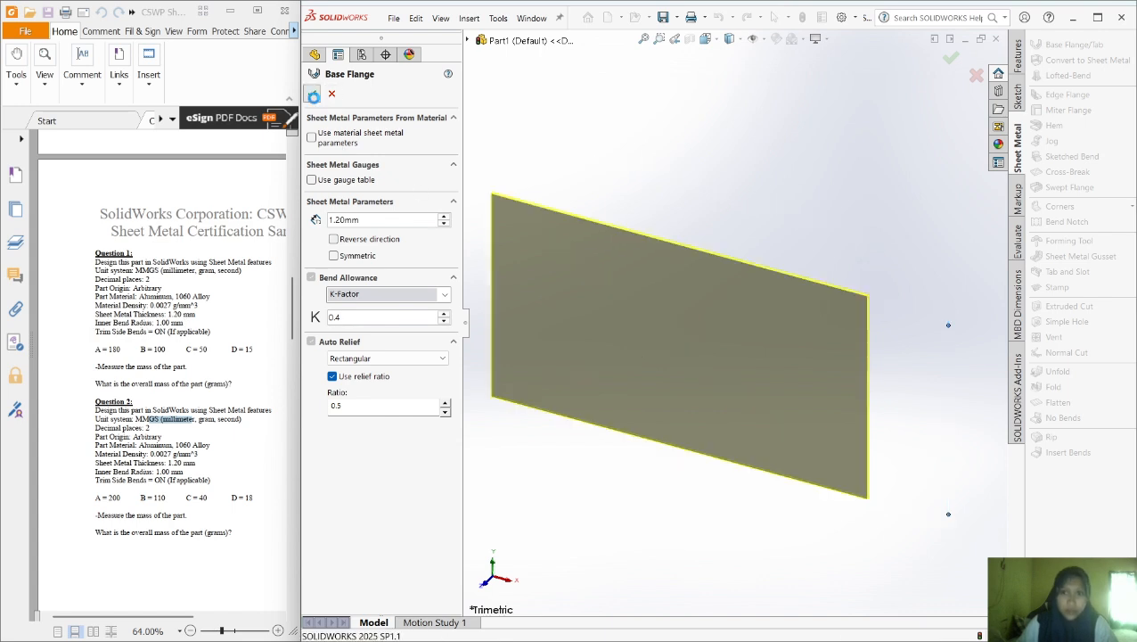
# Start an edge flange on the upper and lower long edges of the base plate, following the exam drawing
pyautogui.scroll(10, 144, 384)
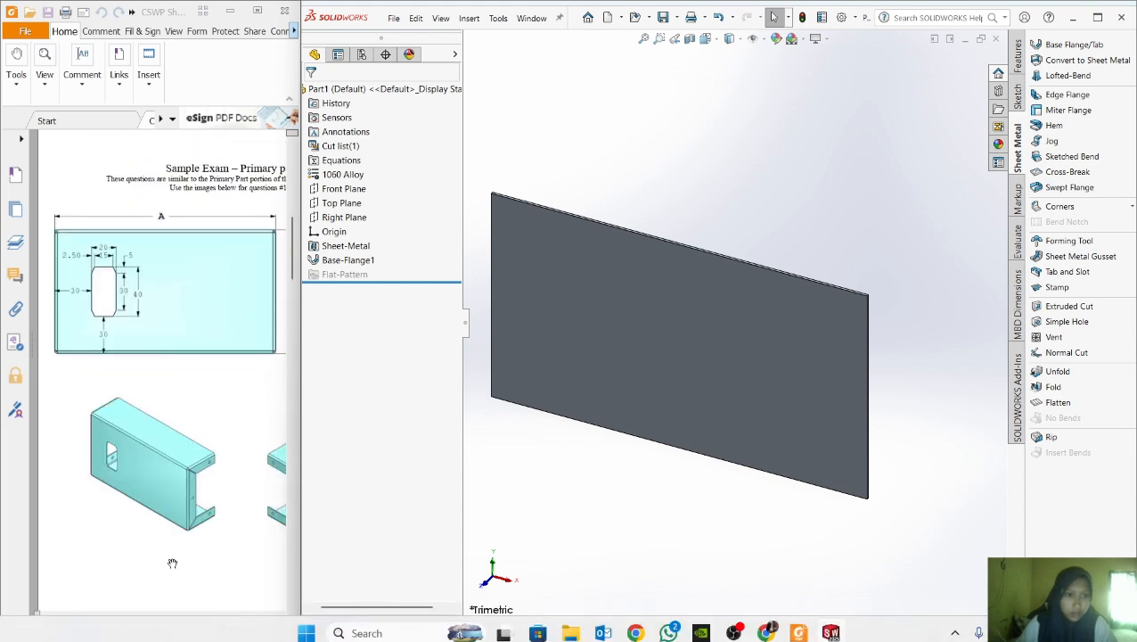
pyautogui.moveTo(152, 615); pyautogui.dragTo(232, 615)
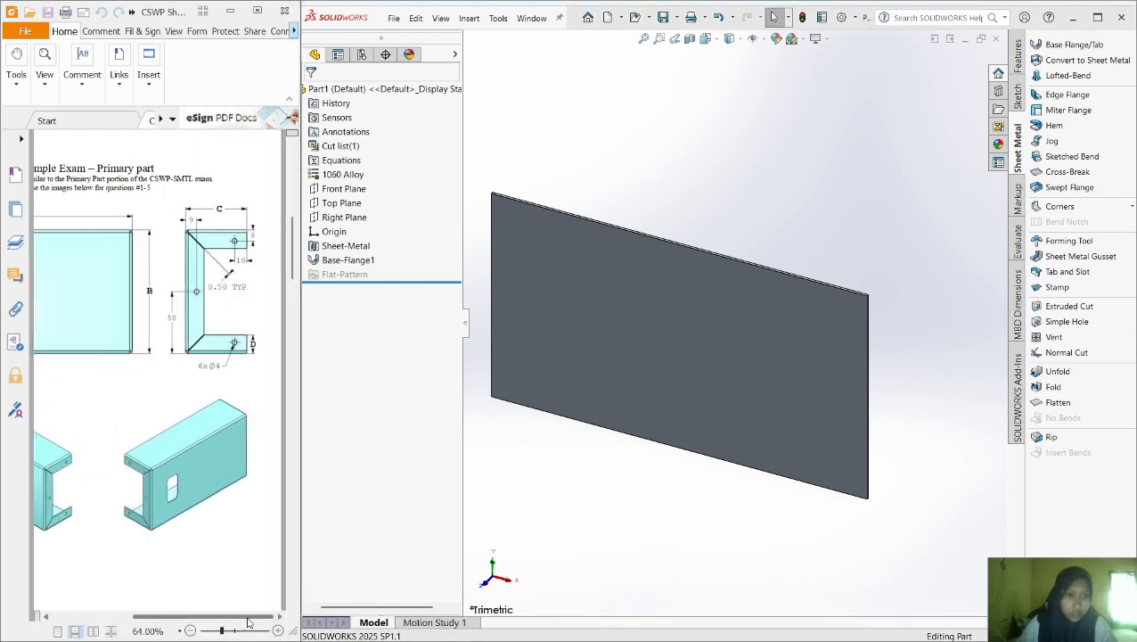
pyautogui.click(1069, 94)
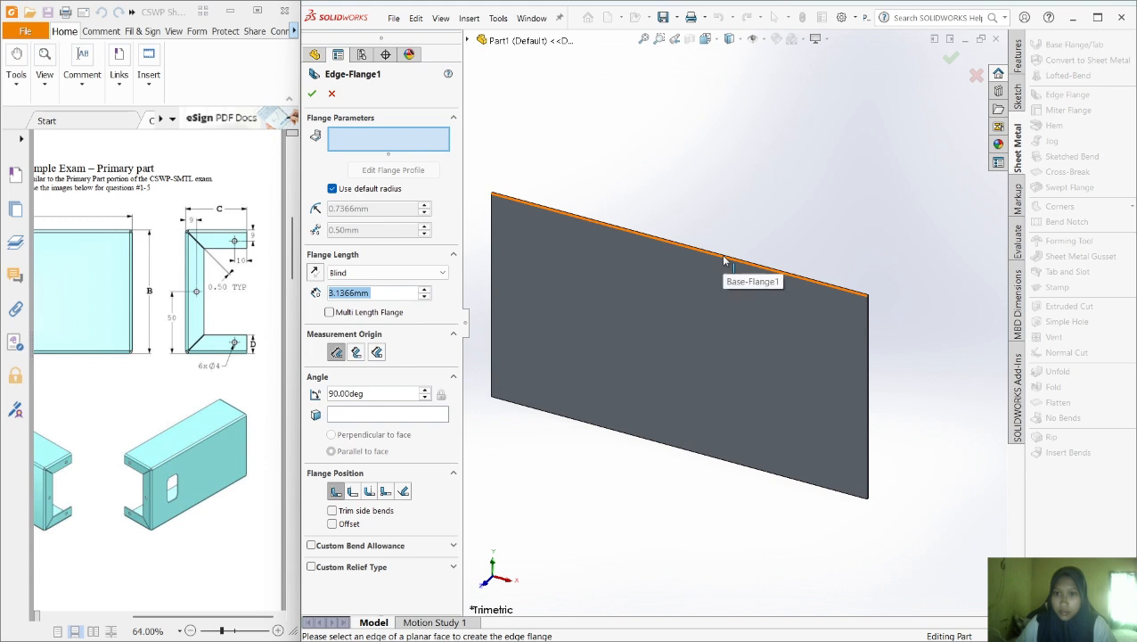
pyautogui.scroll(-2, 724, 261)
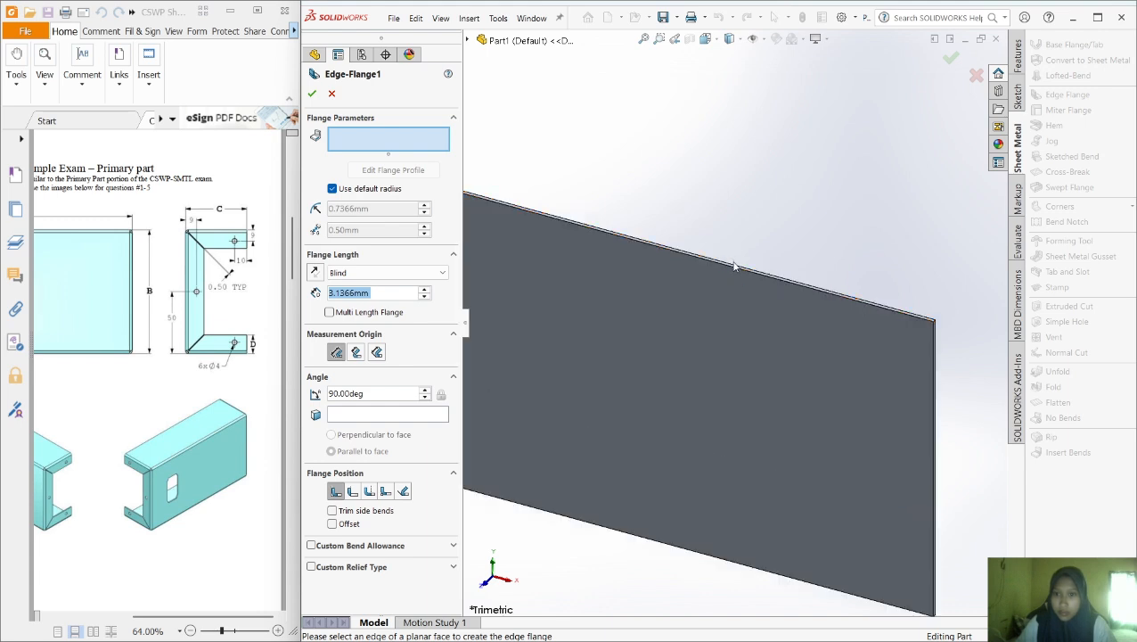
pyautogui.click(735, 268)
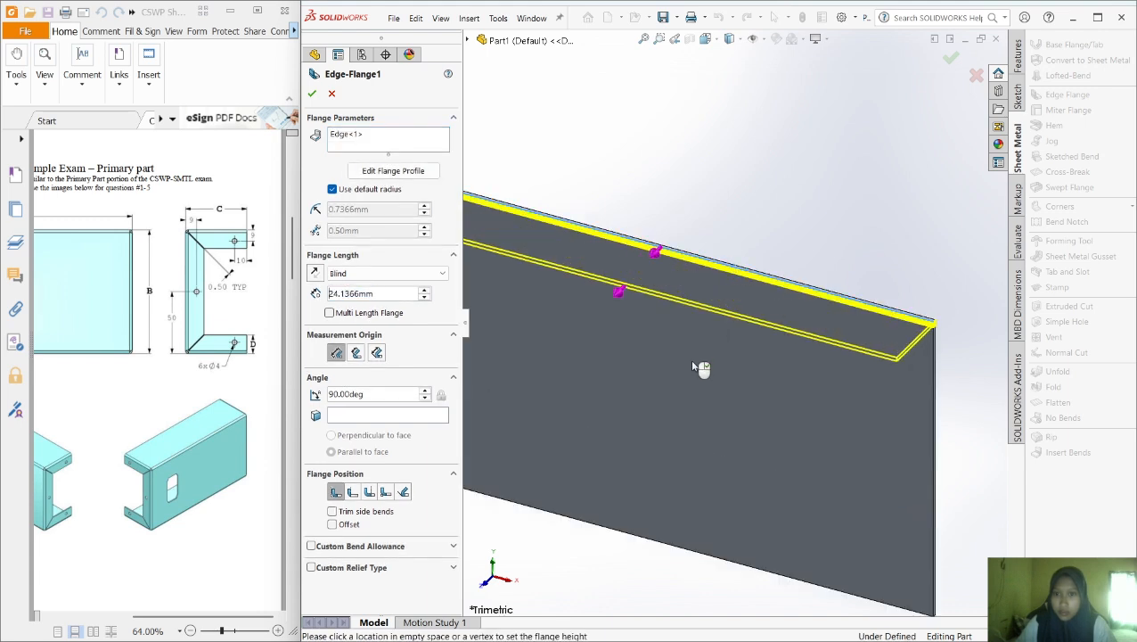
pyautogui.scroll(3, 692, 366)
pyautogui.click(709, 455)
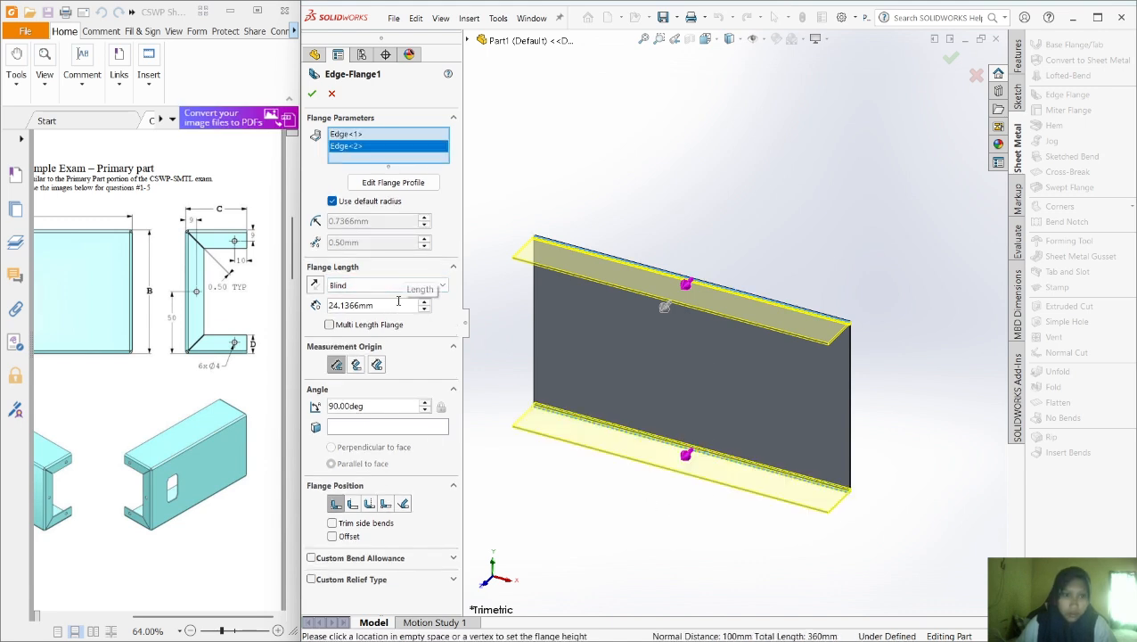
# Override the default radius of the edge flanges with a bend radius of 1 mm, checking the exam drawing
pyautogui.click(333, 202)
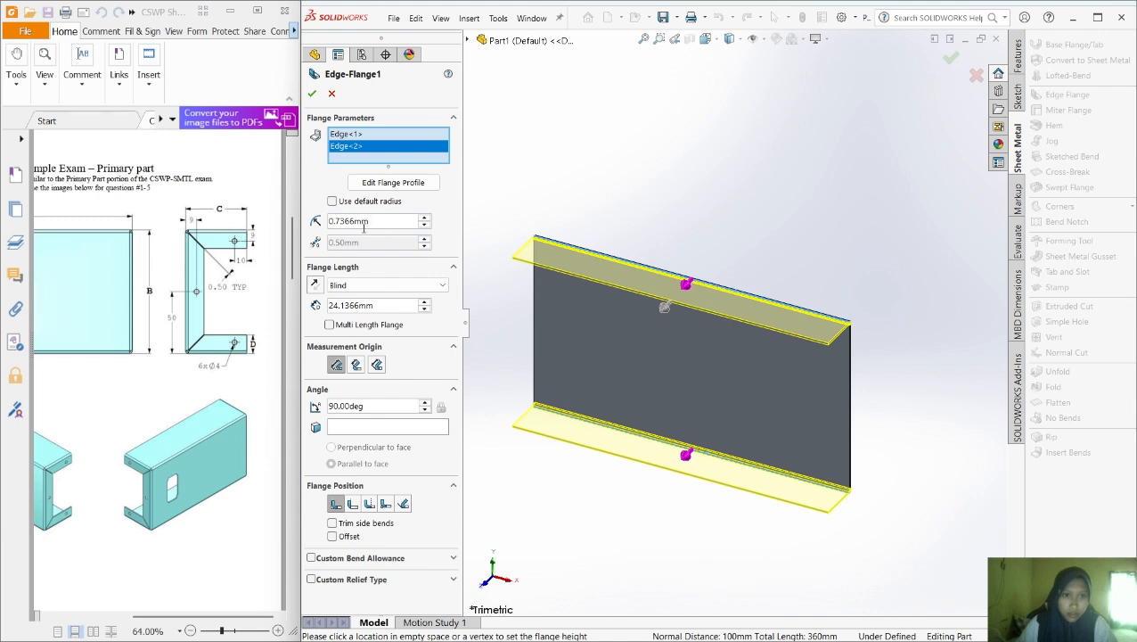
pyautogui.write('1')
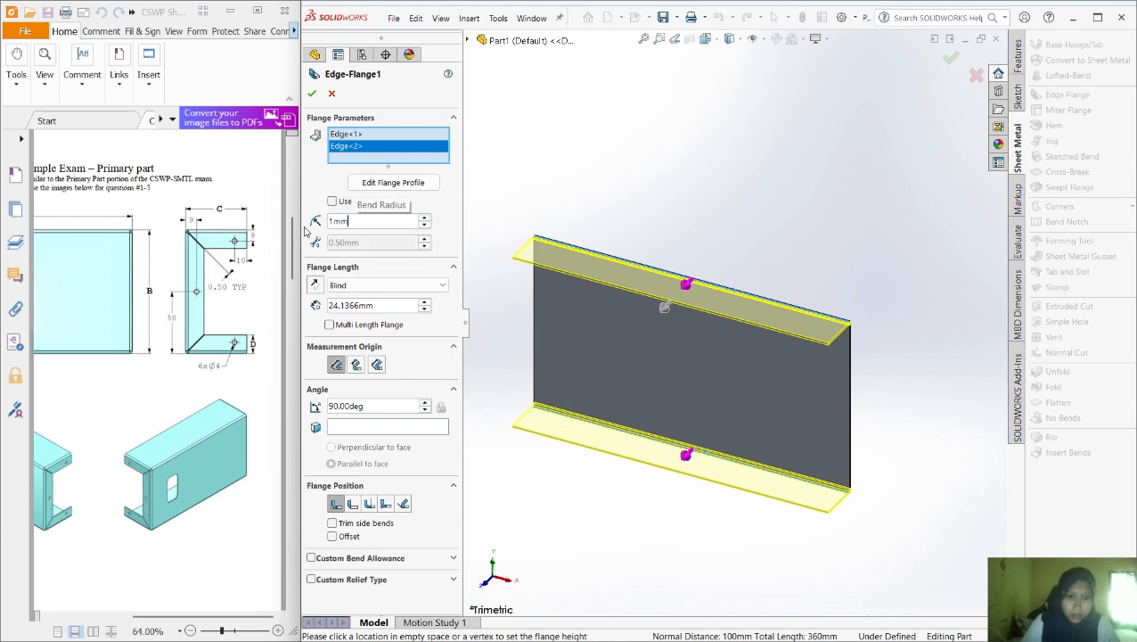
pyautogui.scroll(-3, 183, 446)
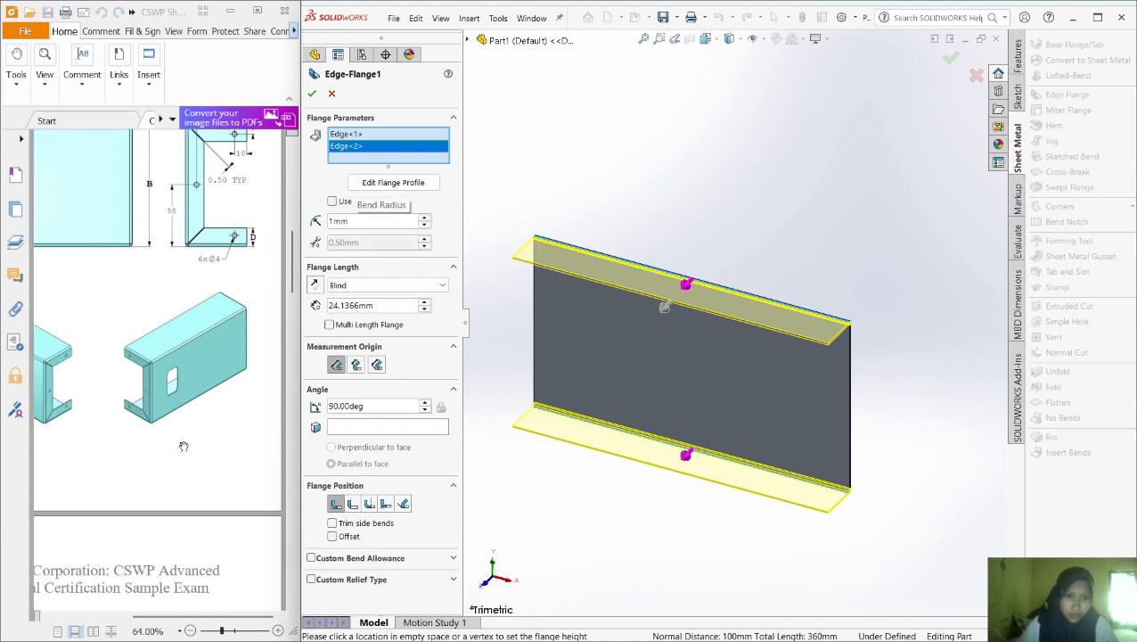
pyautogui.scroll(-2, 182, 446)
pyautogui.moveTo(167, 616)
pyautogui.mouseDown()
pyautogui.moveTo(98, 616)
pyautogui.moveTo(167, 615)
pyautogui.mouseUp()
pyautogui.scroll(5, 218, 339)
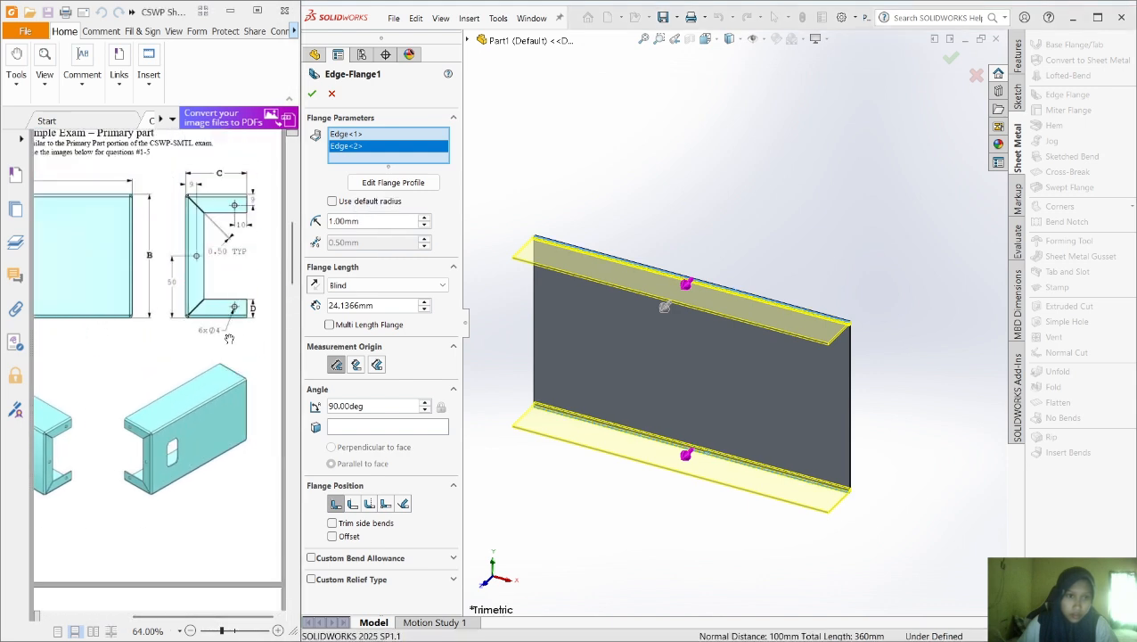
# Link the edge flange length to the global variable c and accept the two flanges
pyautogui.click(376, 408)
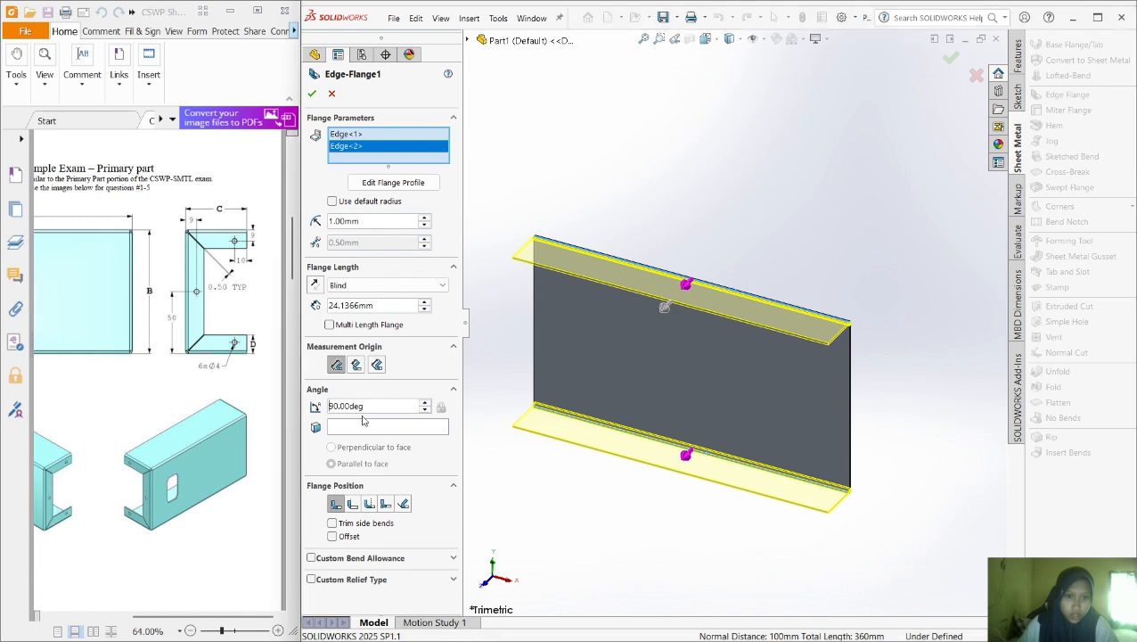
pyautogui.click(384, 304)
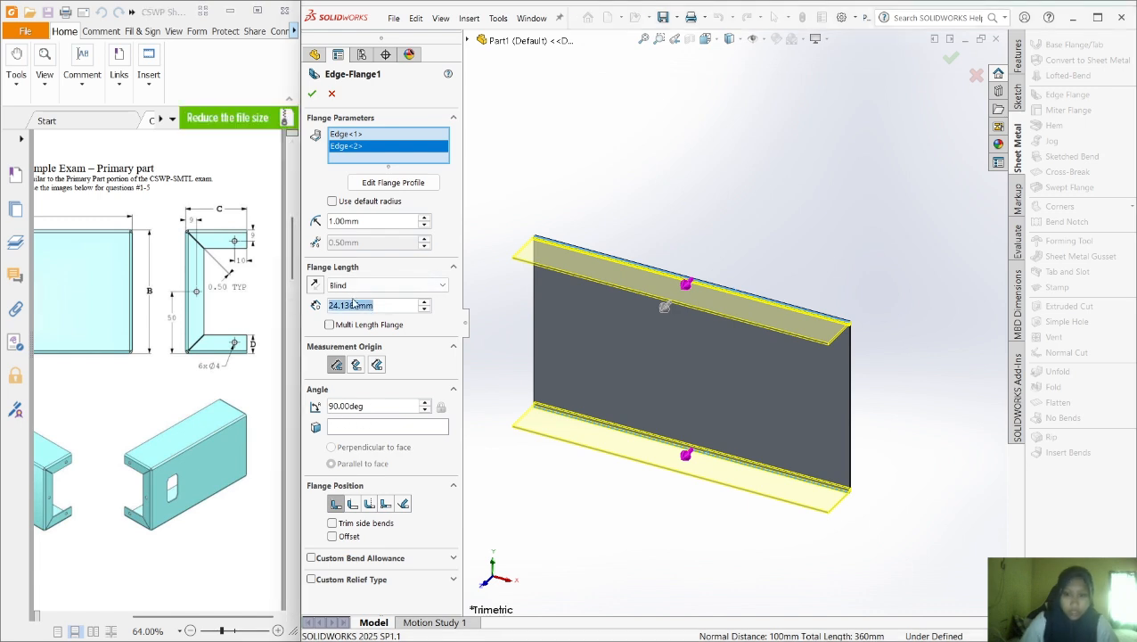
pyautogui.write('="c')
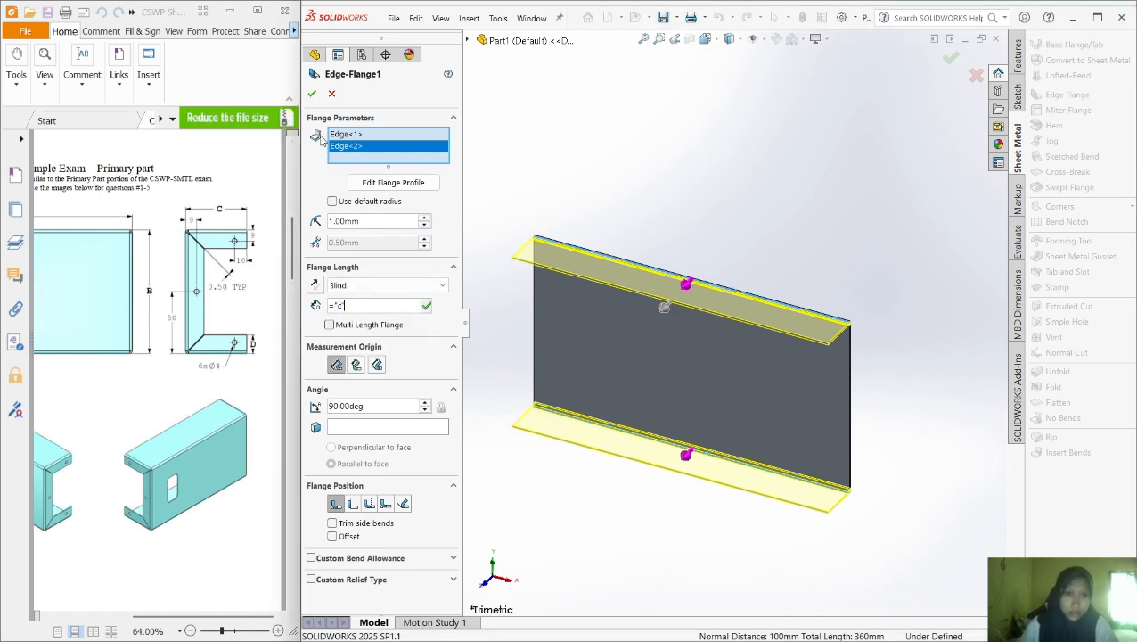
pyautogui.click(312, 96)
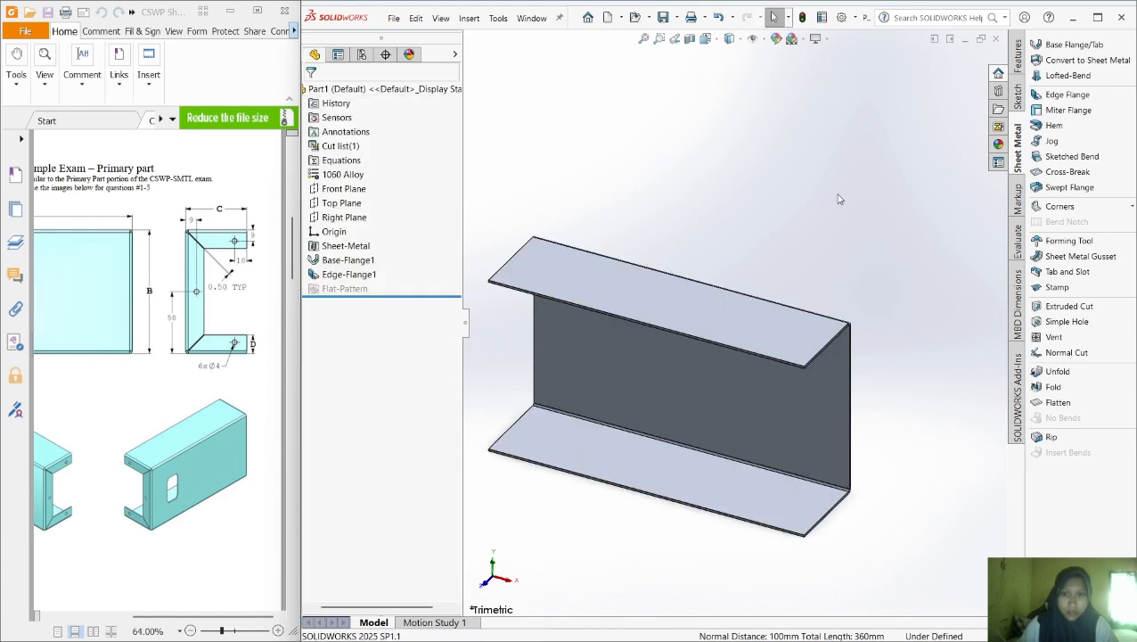
# Start an edge flange on the three outer edges at one open end of the U-shaped channel
pyautogui.click(1061, 95)
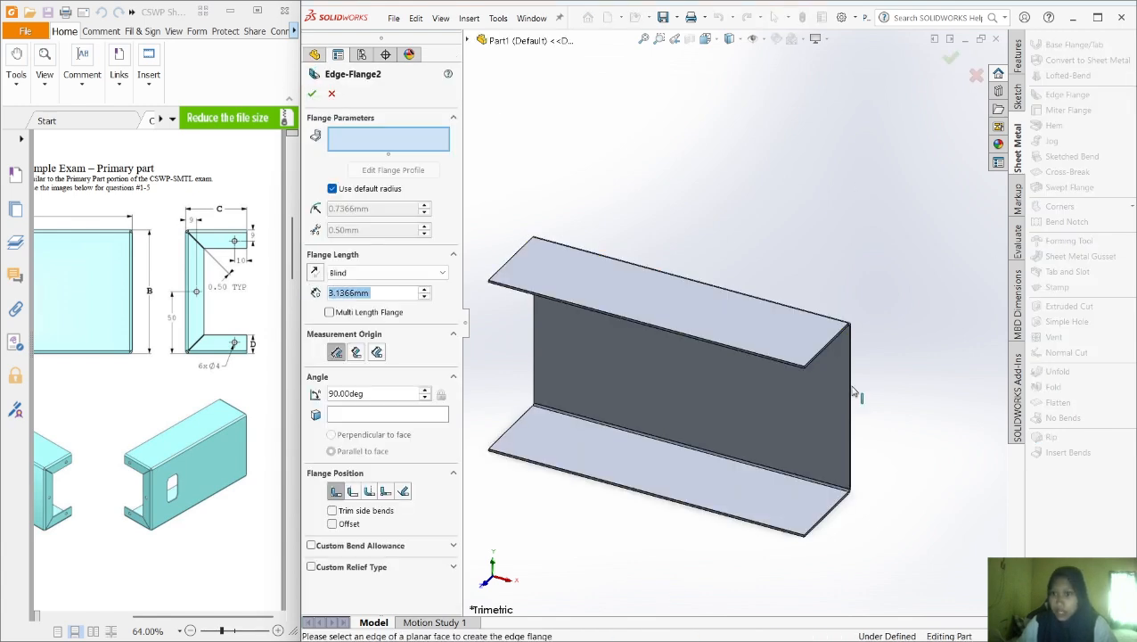
pyautogui.click(852, 415)
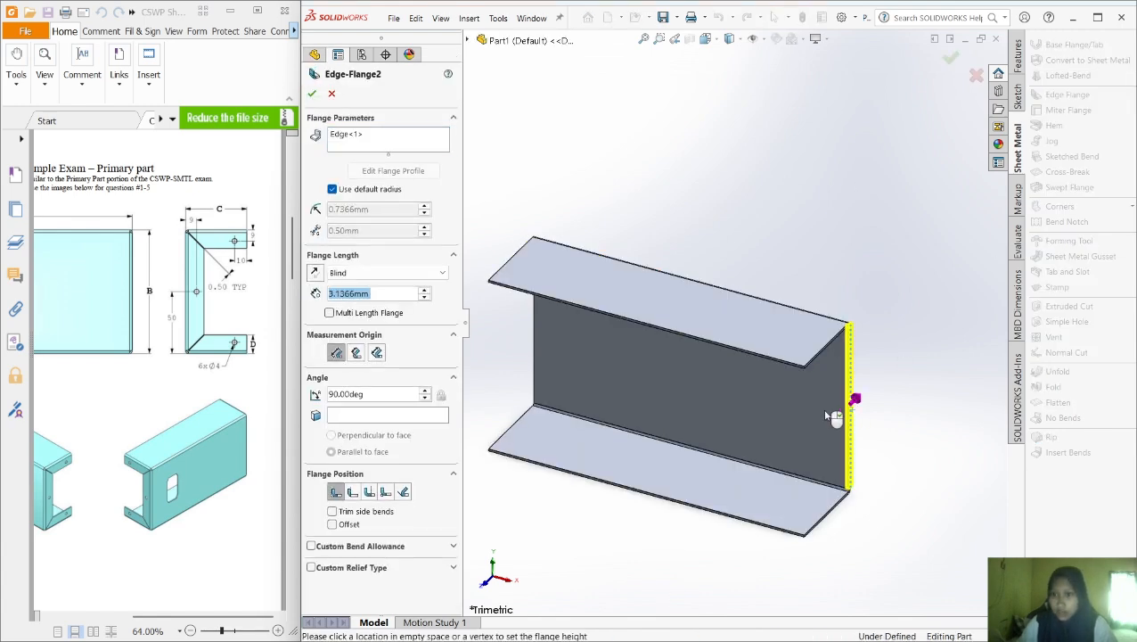
pyautogui.click(813, 364)
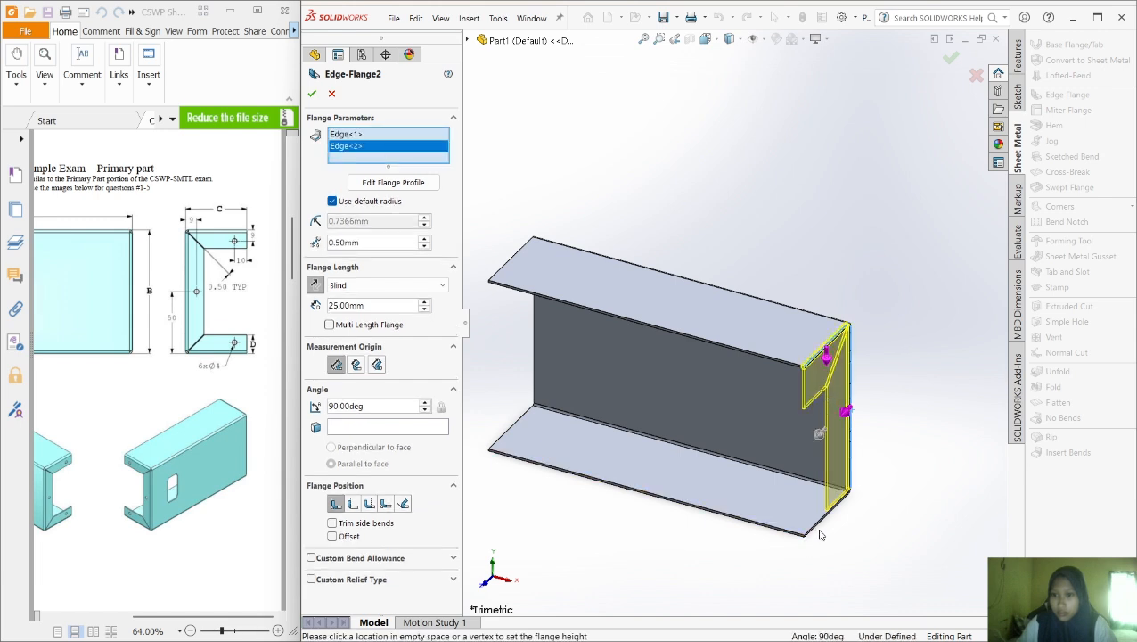
pyautogui.scroll(-5, 829, 517)
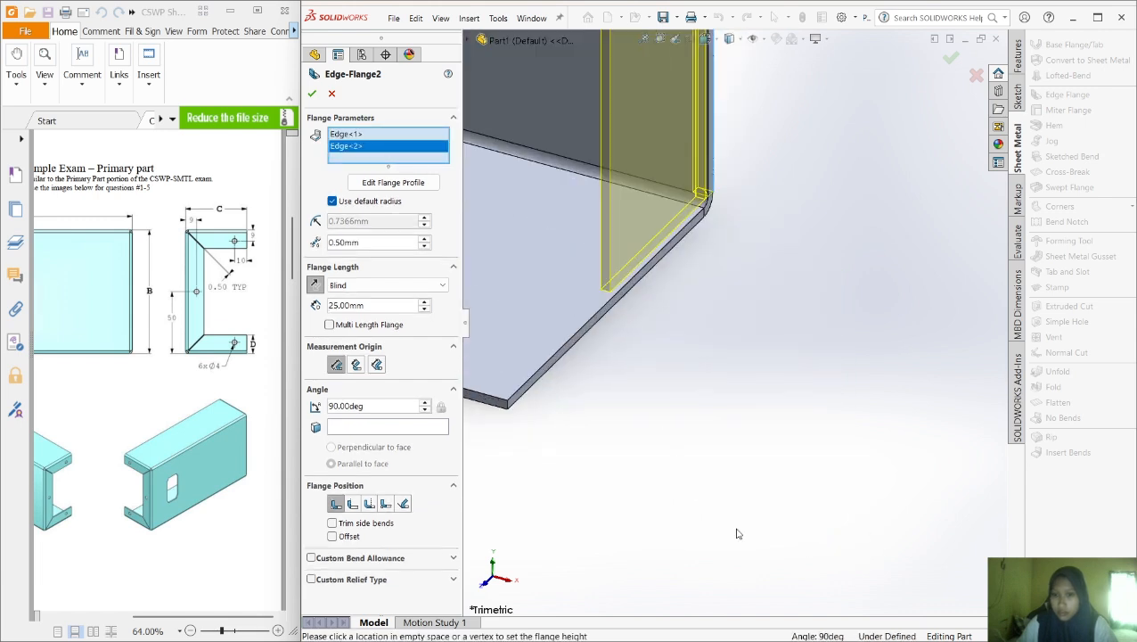
pyautogui.click(535, 392)
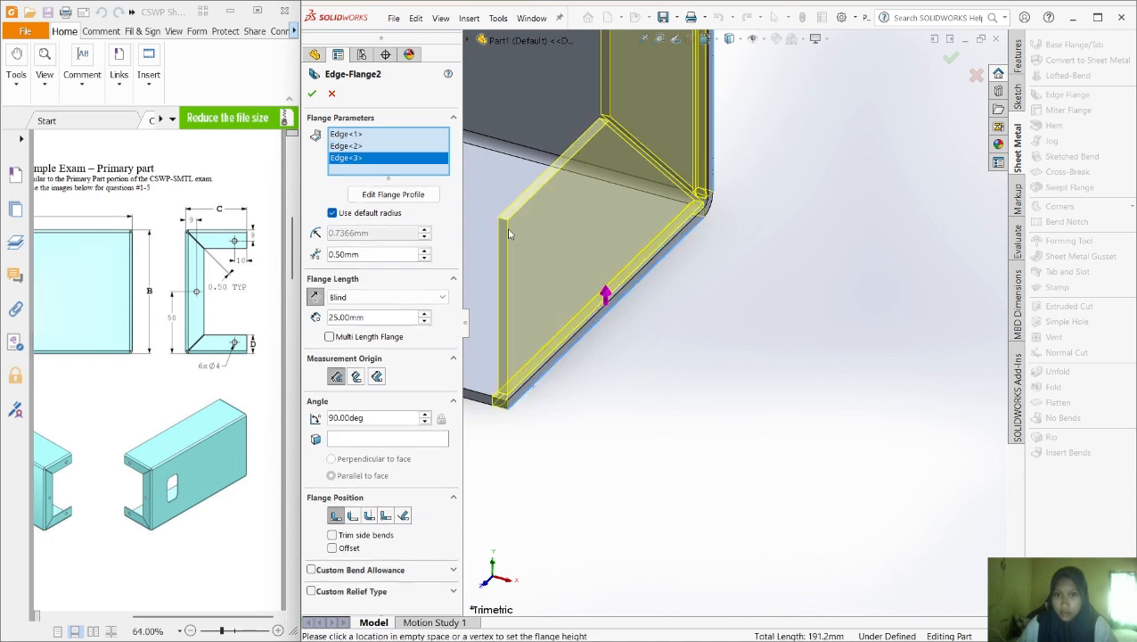
pyautogui.scroll(5, 499, 267)
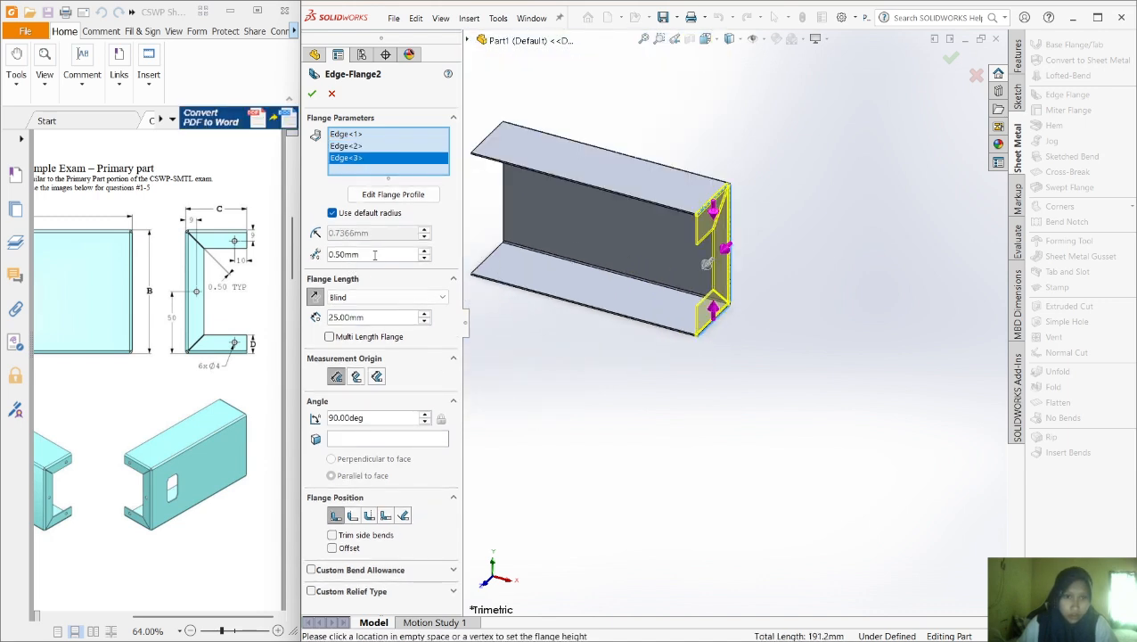
# Override the default radius of the end flanges with a 1 mm bend radius and link their length to the global variable d
pyautogui.click(333, 212)
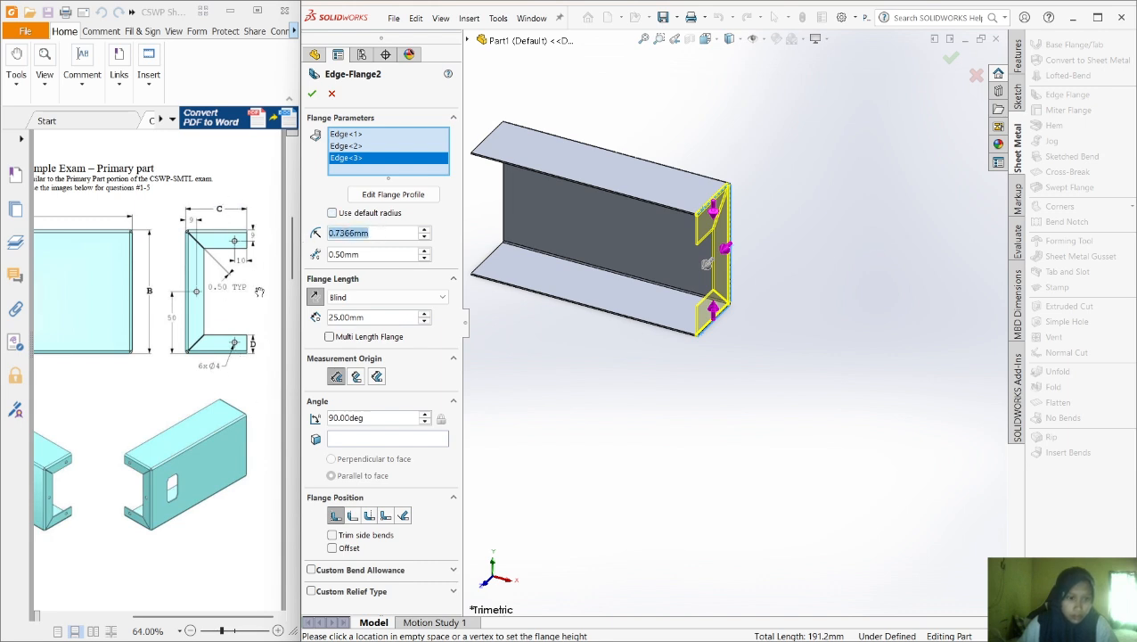
pyautogui.write('1mm')
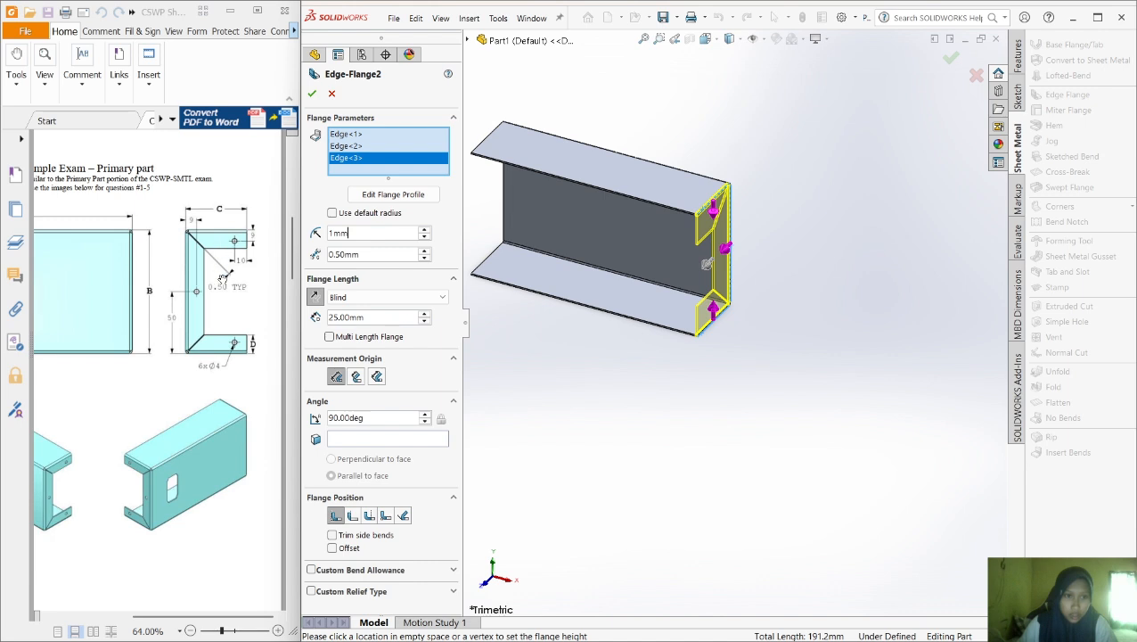
pyautogui.click(365, 318)
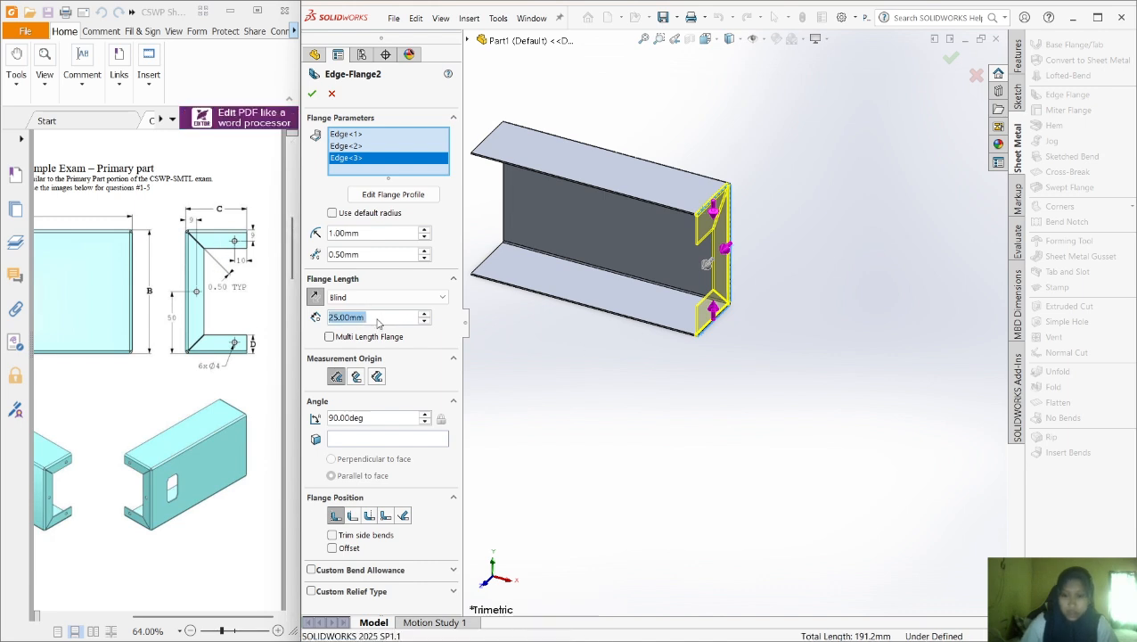
pyautogui.write('=d')
pyautogui.click(386, 336)
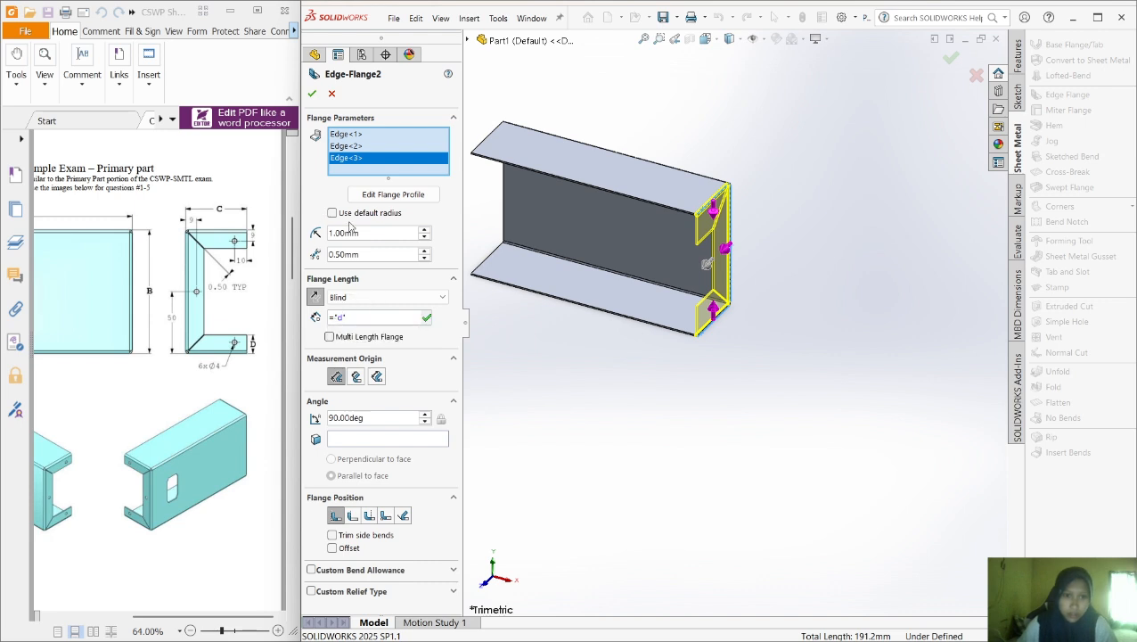
# Add the three outer edges at the opposite open end of the channel to the same edge flange
pyautogui.rightClick(551, 353)
pyautogui.moveTo(624, 419)
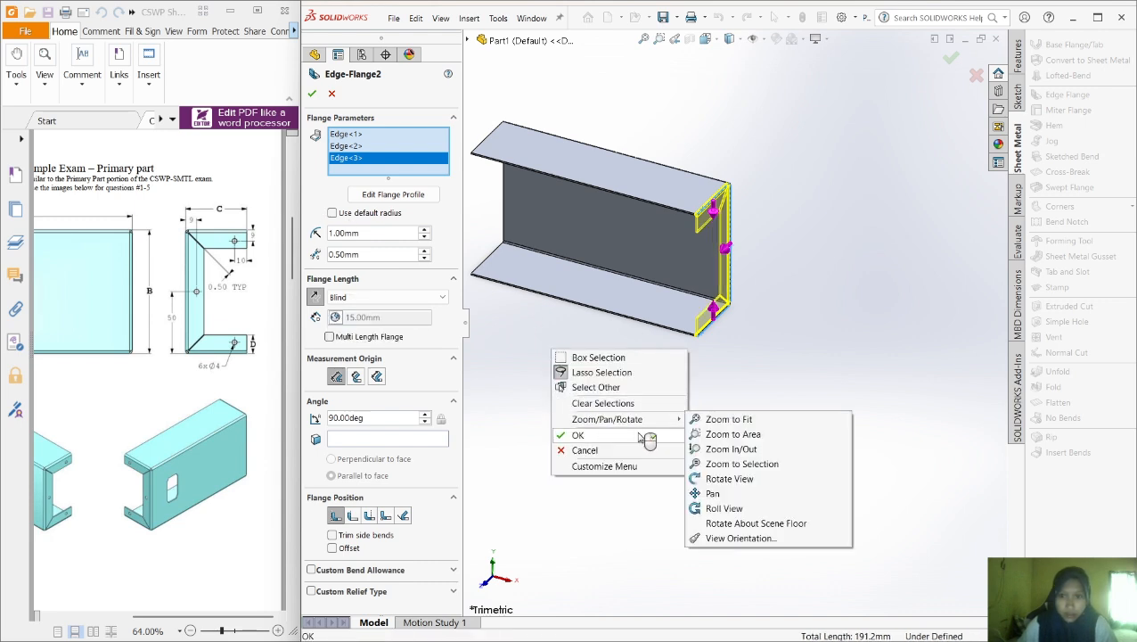
pyautogui.click(729, 479)
pyautogui.moveTo(591, 396); pyautogui.dragTo(685, 433)
pyautogui.rightClick(684, 433)
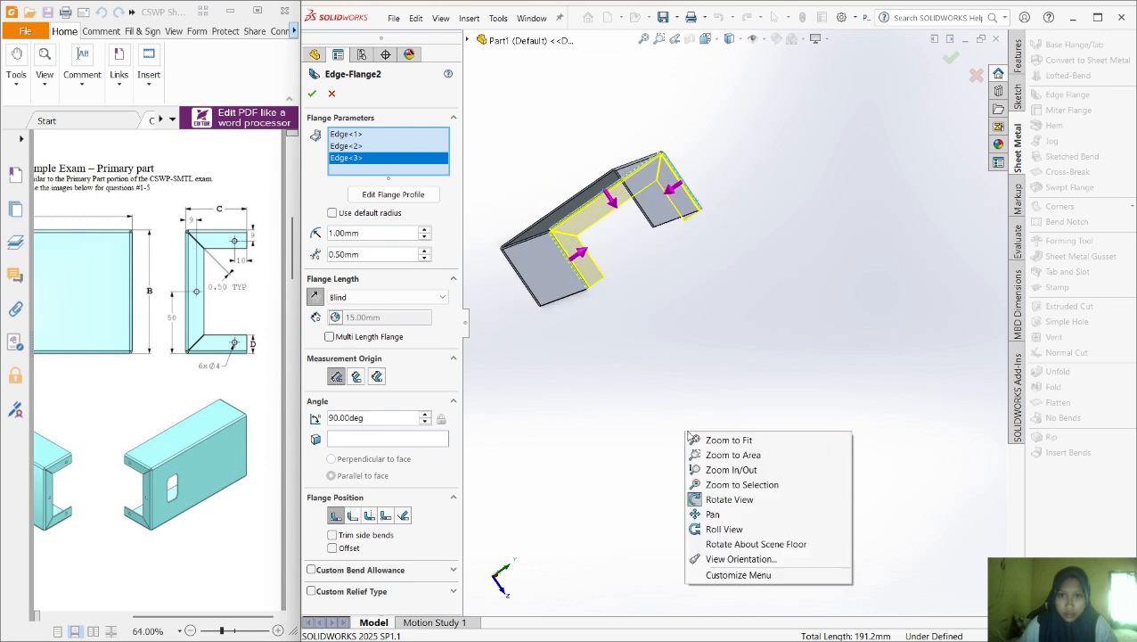
pyautogui.click(696, 499)
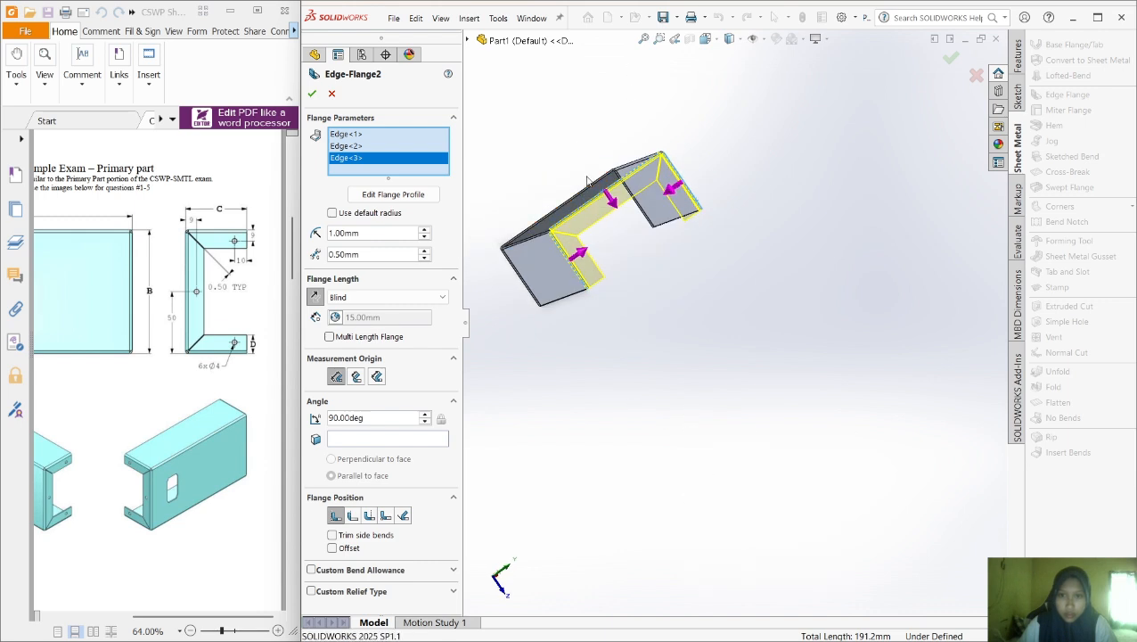
pyautogui.scroll(-3, 608, 187)
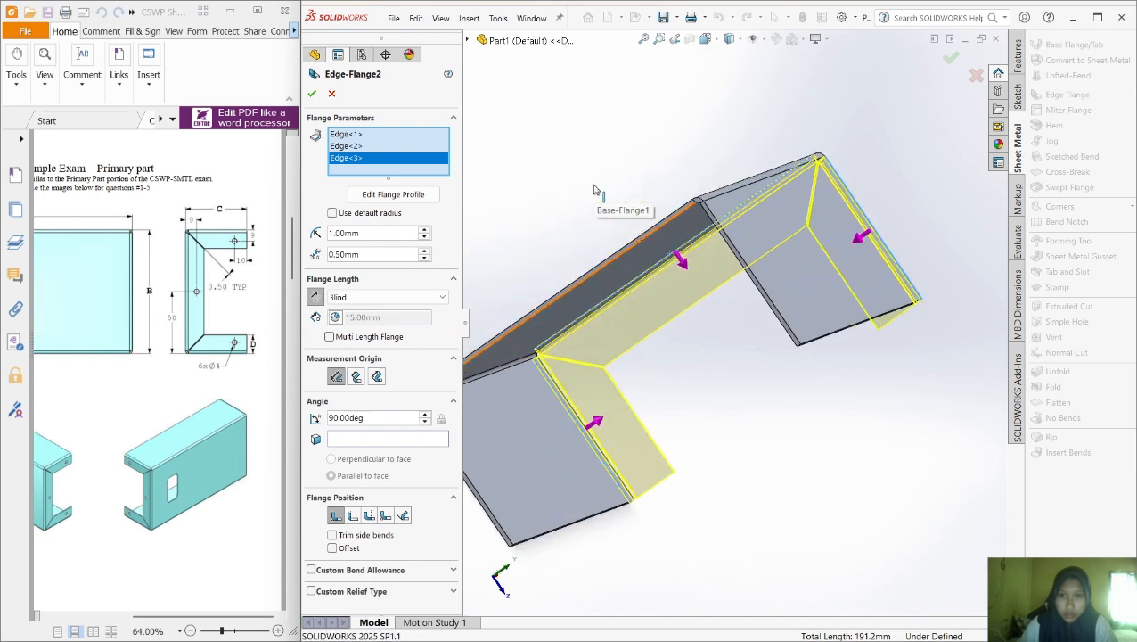
pyautogui.click(627, 252)
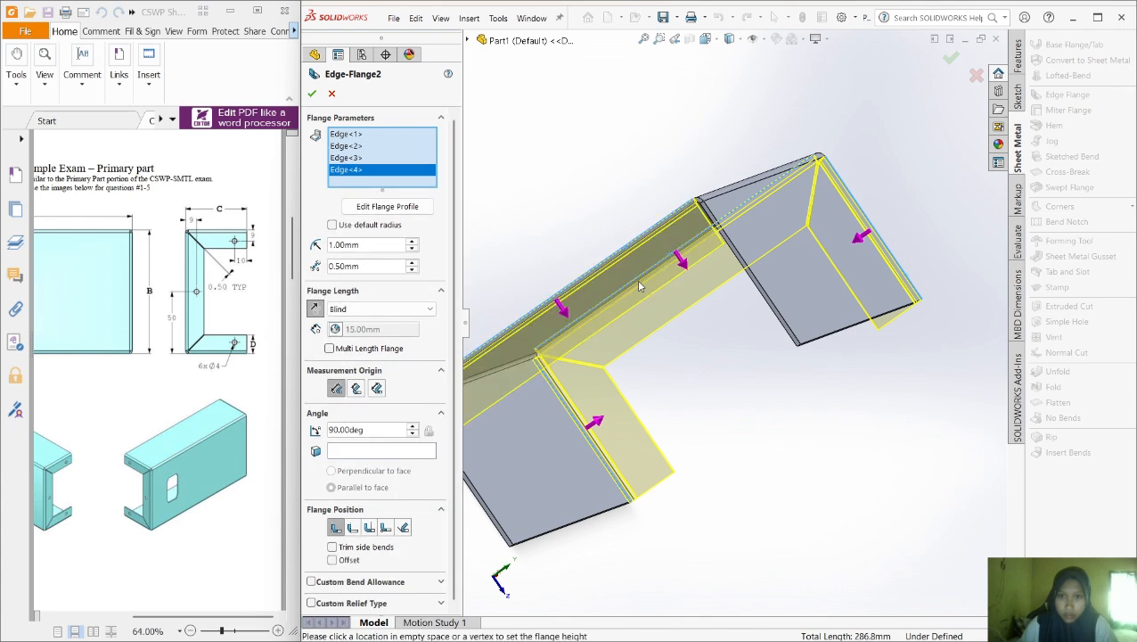
pyautogui.rightClick(636, 279)
pyautogui.click(770, 221)
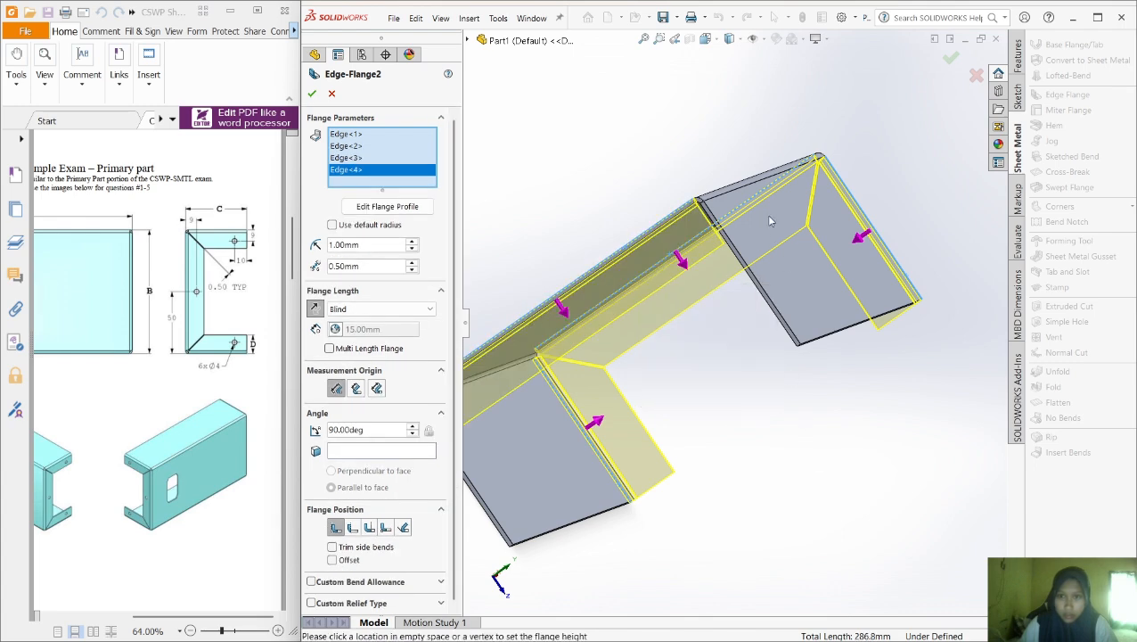
pyautogui.click(736, 253)
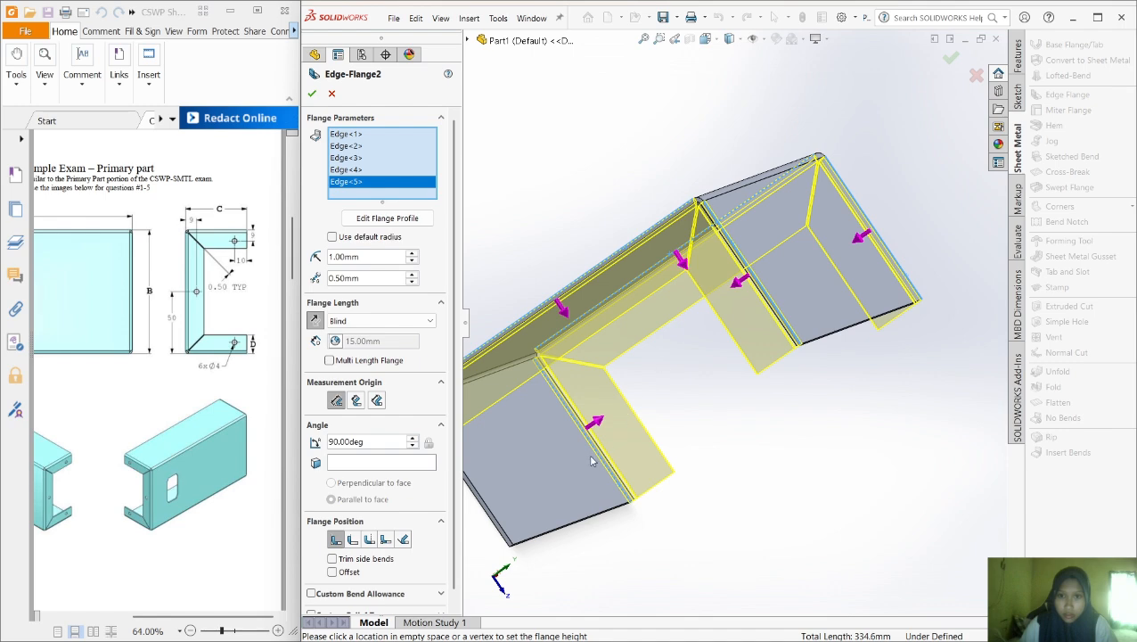
pyautogui.scroll(2, 593, 428)
pyautogui.scroll(-5, 611, 389)
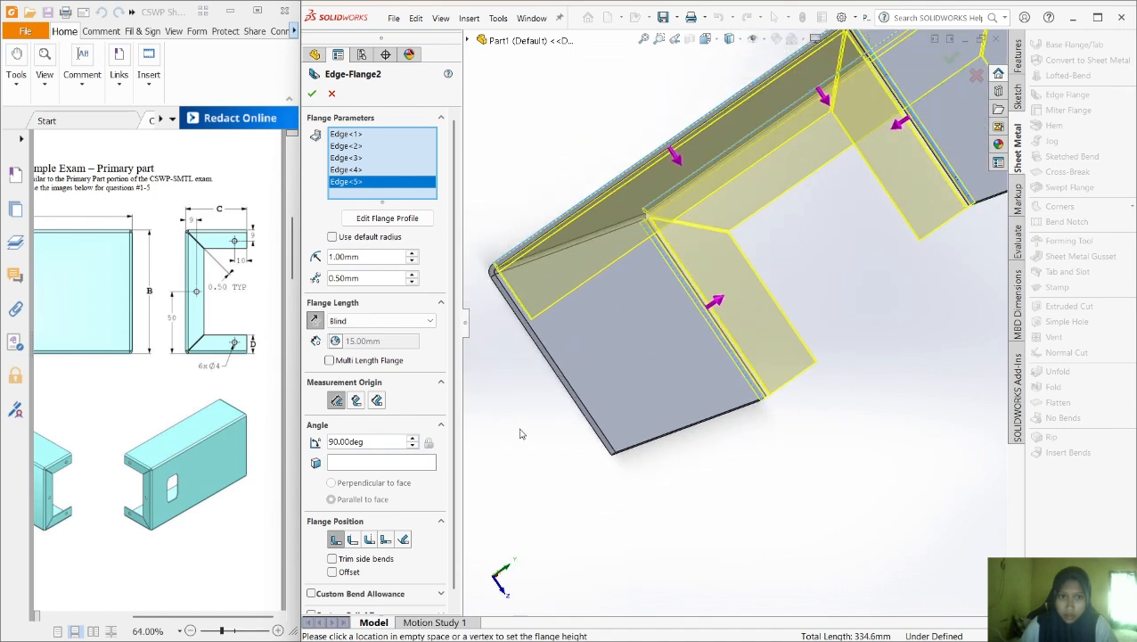
pyautogui.click(567, 374)
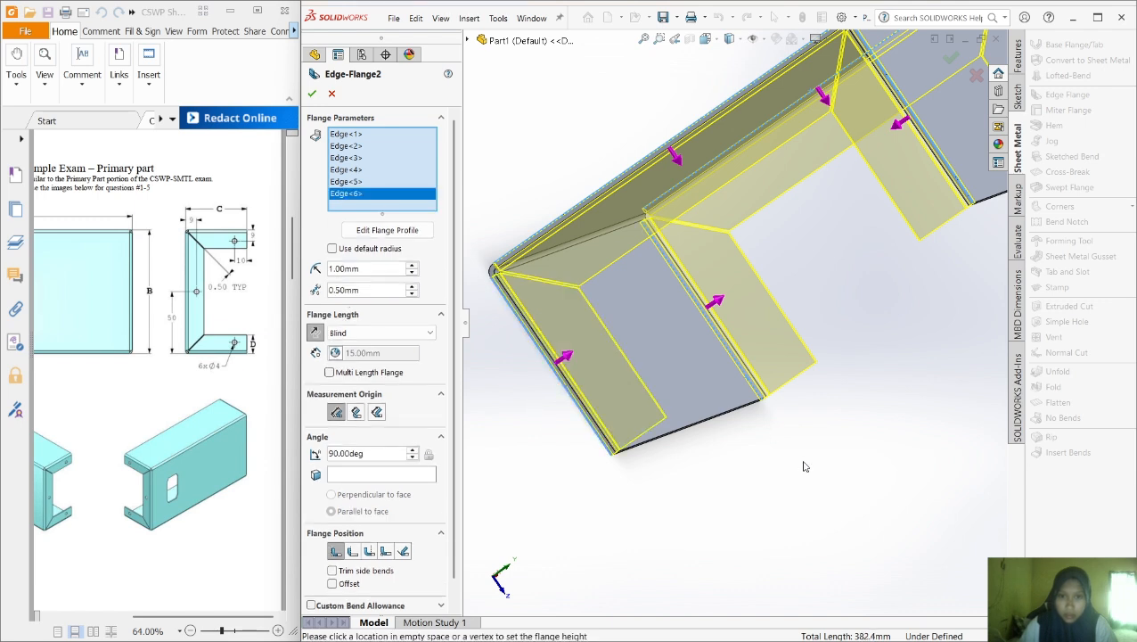
# Remove the first selected edge from the edge flange and reselect the base plate's short end edge
pyautogui.scroll(1, 863, 458)
pyautogui.rightClick(871, 450)
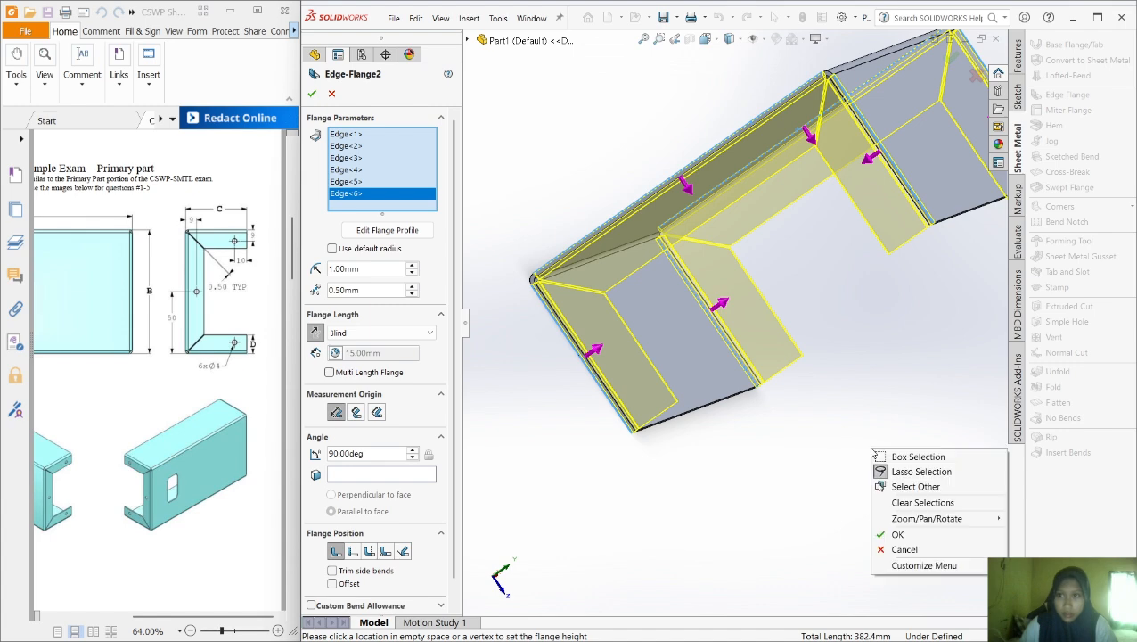
pyautogui.moveTo(927, 517)
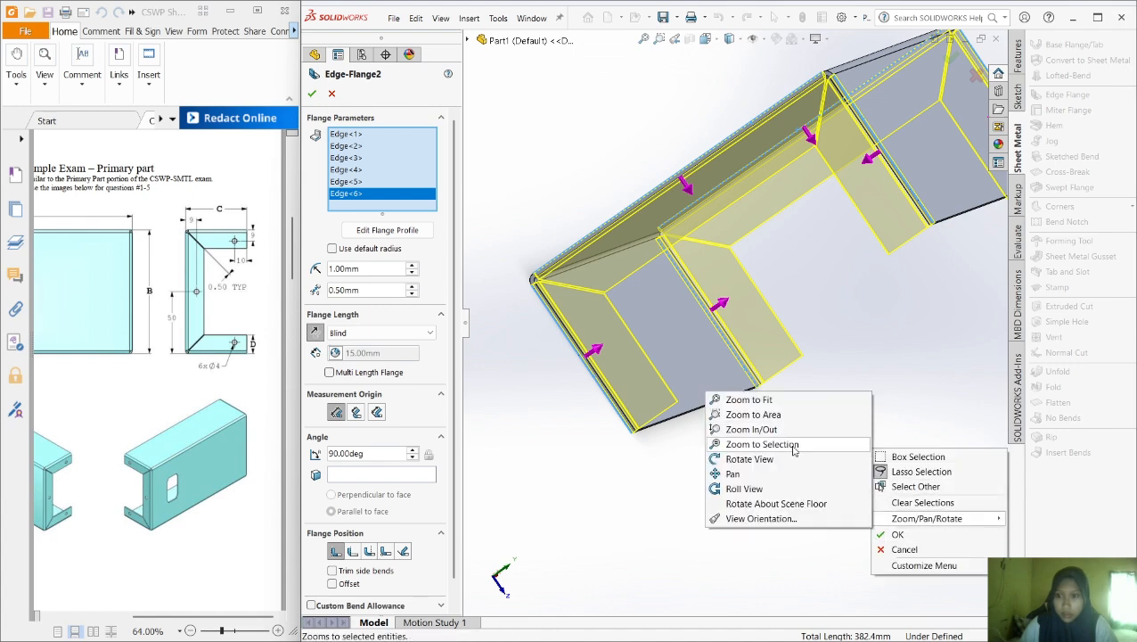
pyautogui.click(732, 456)
pyautogui.moveTo(927, 365); pyautogui.dragTo(727, 331)
pyautogui.click(331, 136)
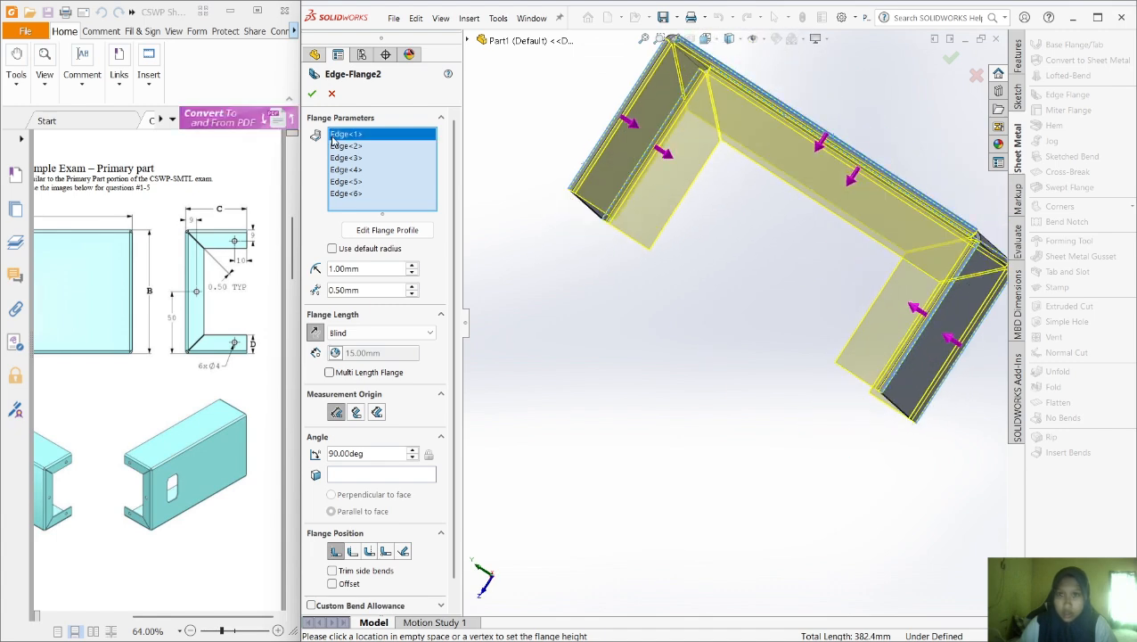
pyautogui.rightClick(778, 136)
pyautogui.click(788, 158)
pyautogui.rightClick(347, 138)
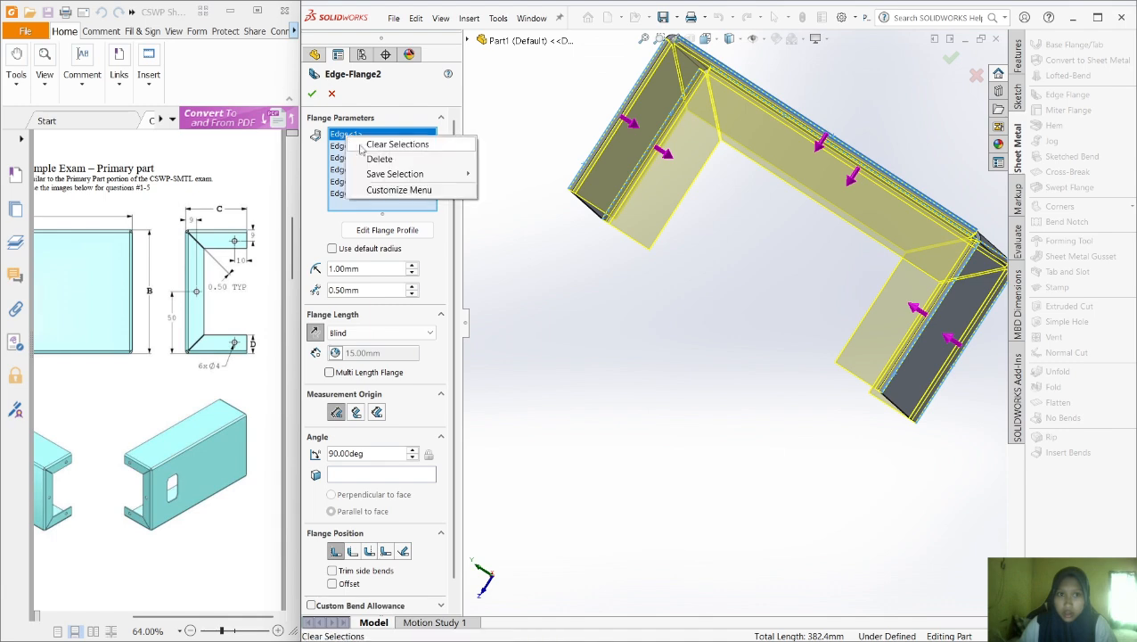
pyautogui.click(379, 158)
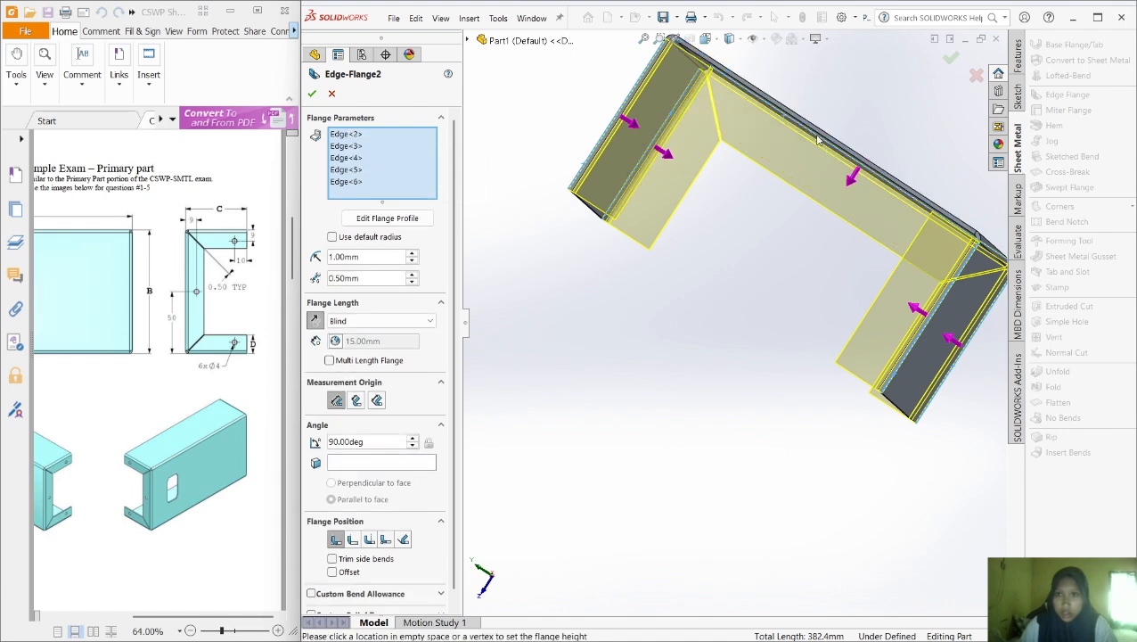
pyautogui.click(843, 136)
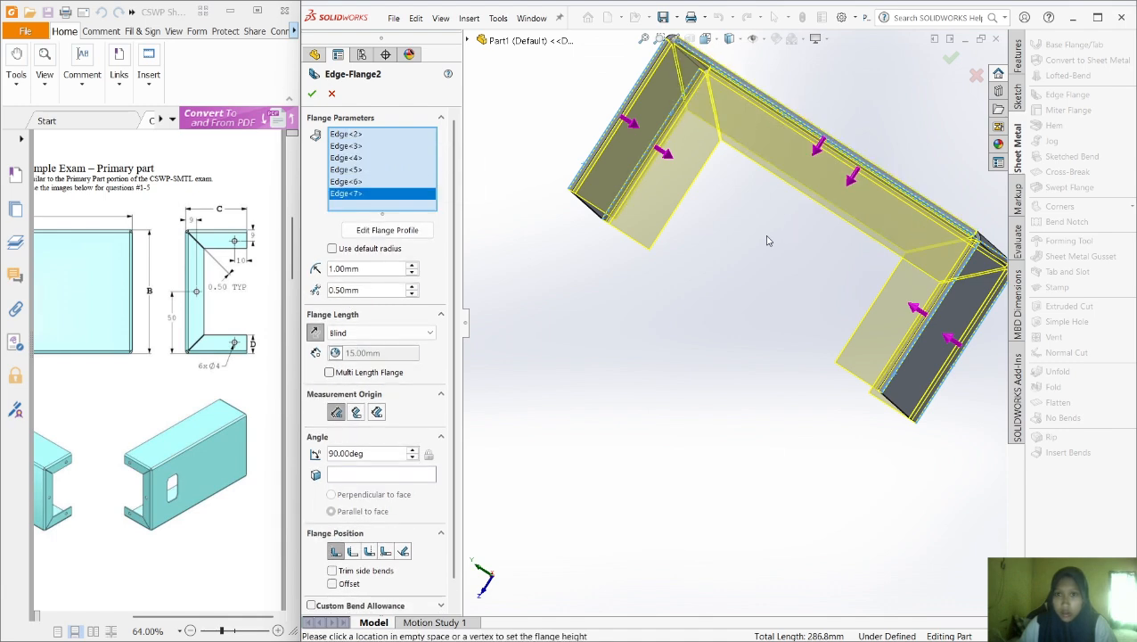
# Check the six end flanges in the preview and accept the edge flange
pyautogui.scroll(3, 764, 247)
pyautogui.rightClick(693, 416)
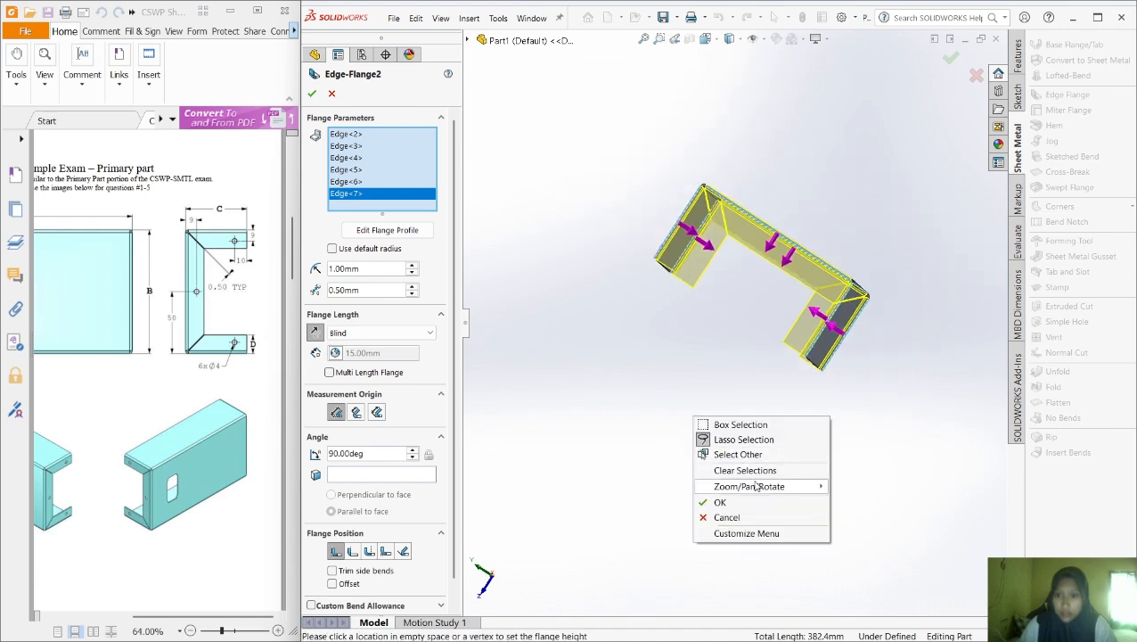
pyautogui.moveTo(767, 485)
pyautogui.click(872, 546)
pyautogui.moveTo(842, 463); pyautogui.dragTo(616, 237)
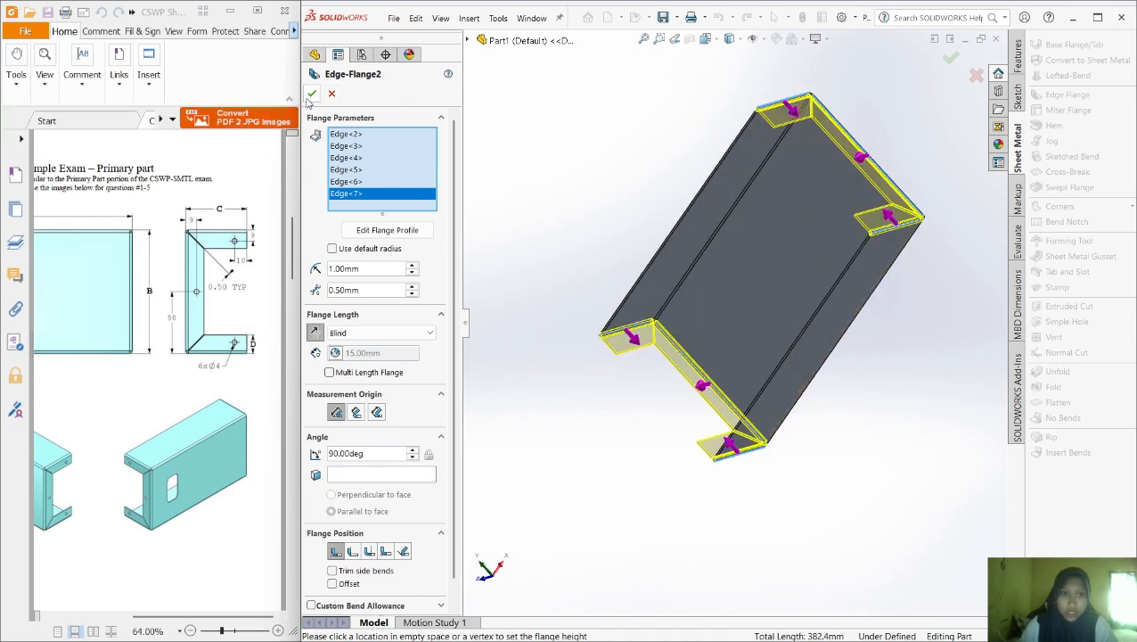
pyautogui.click(312, 96)
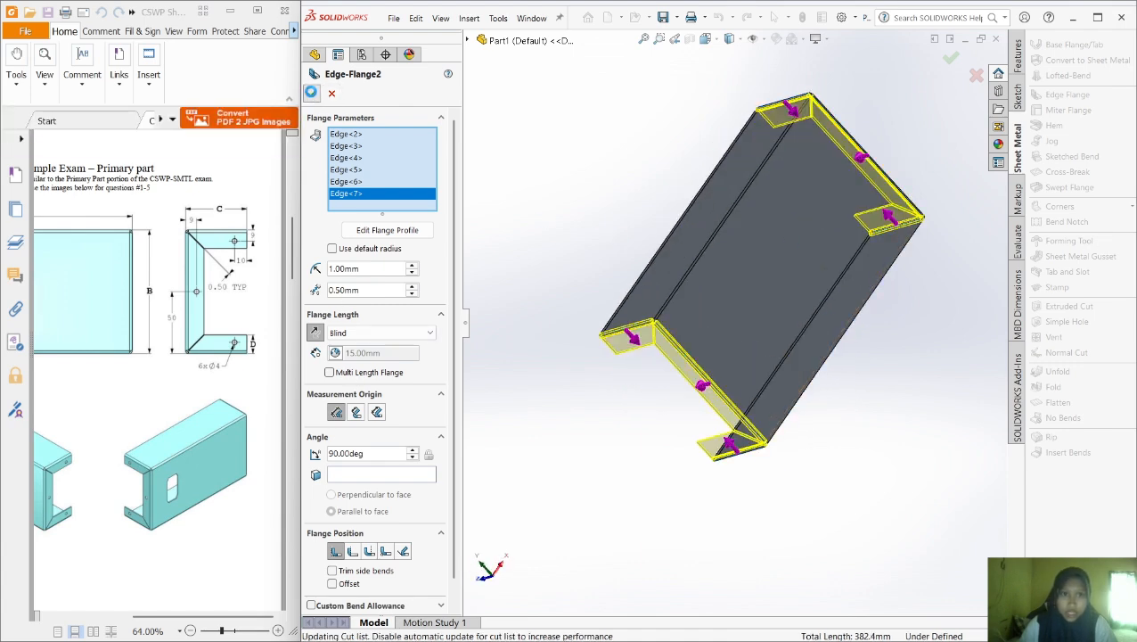
# Bring the cutout dimensions into view in the exam drawing and start a sketch on the outer face of the base plate
pyautogui.rightClick(589, 396)
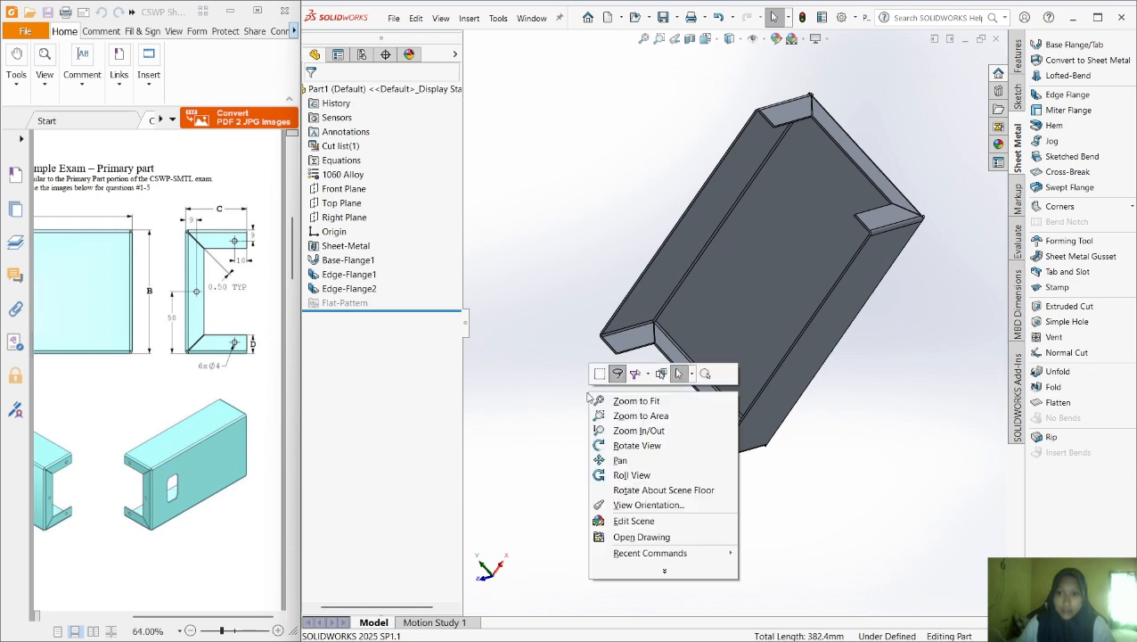
pyautogui.click(637, 445)
pyautogui.moveTo(634, 437); pyautogui.dragTo(832, 215)
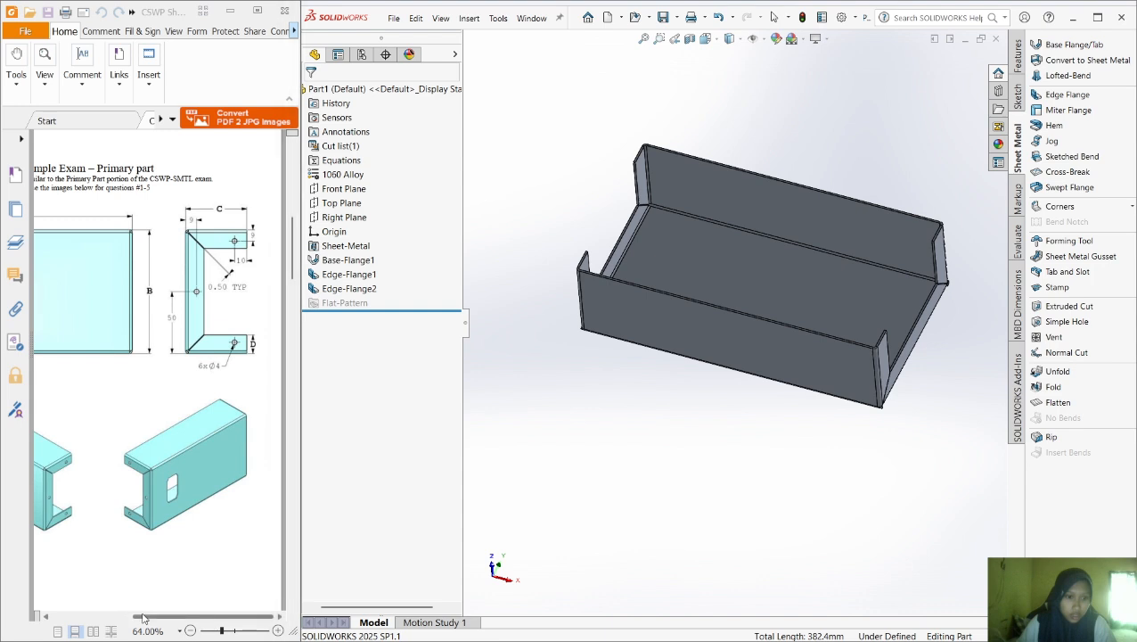
pyautogui.moveTo(132, 613); pyautogui.dragTo(53, 613)
pyautogui.moveTo(722, 572)
pyautogui.mouseDown()
pyautogui.moveTo(785, 501)
pyautogui.moveTo(876, 469)
pyautogui.mouseUp()
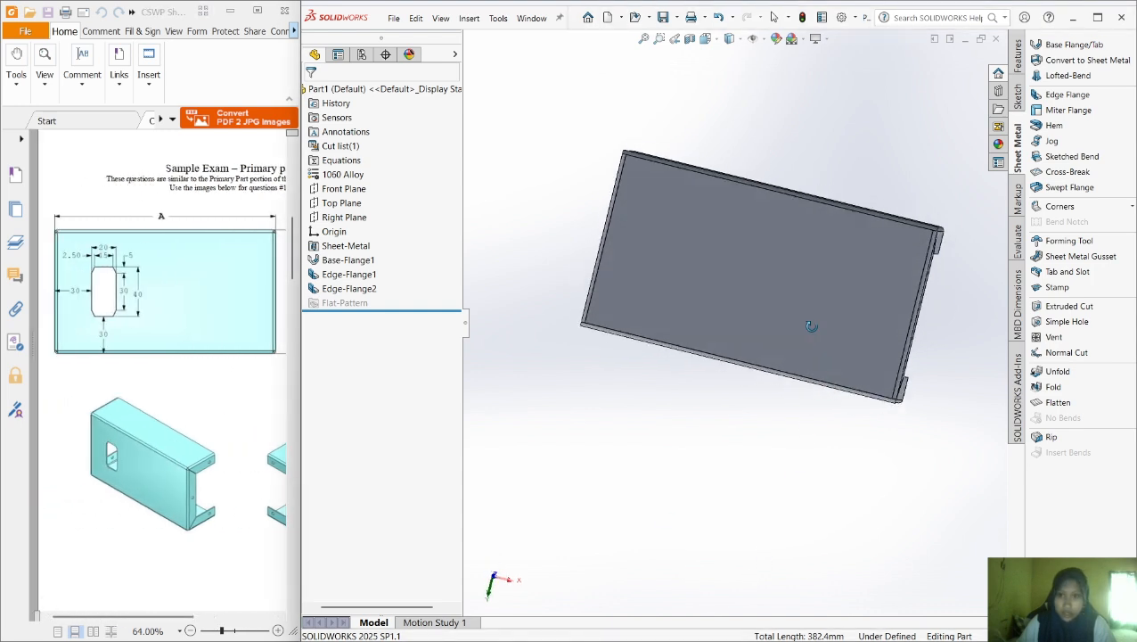
pyautogui.rightClick(812, 330)
pyautogui.click(818, 339)
pyautogui.scroll(-4, 820, 350)
pyautogui.rightClick(747, 357)
pyautogui.click(748, 357)
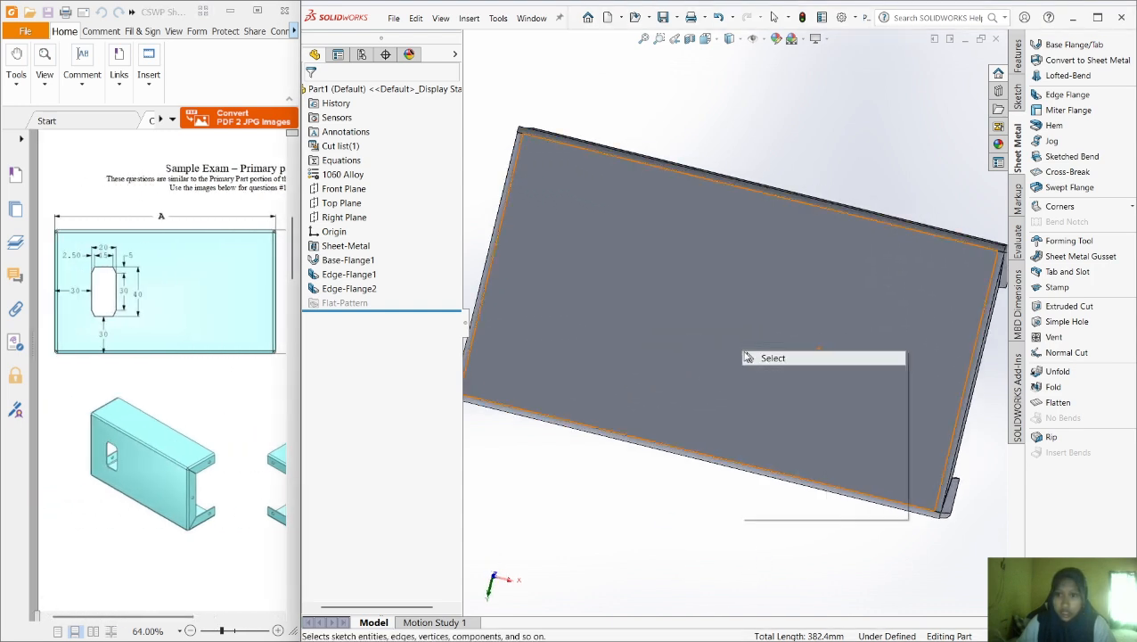
pyautogui.click(741, 337)
pyautogui.rightClick(741, 337)
pyautogui.click(733, 342)
pyautogui.click(733, 342)
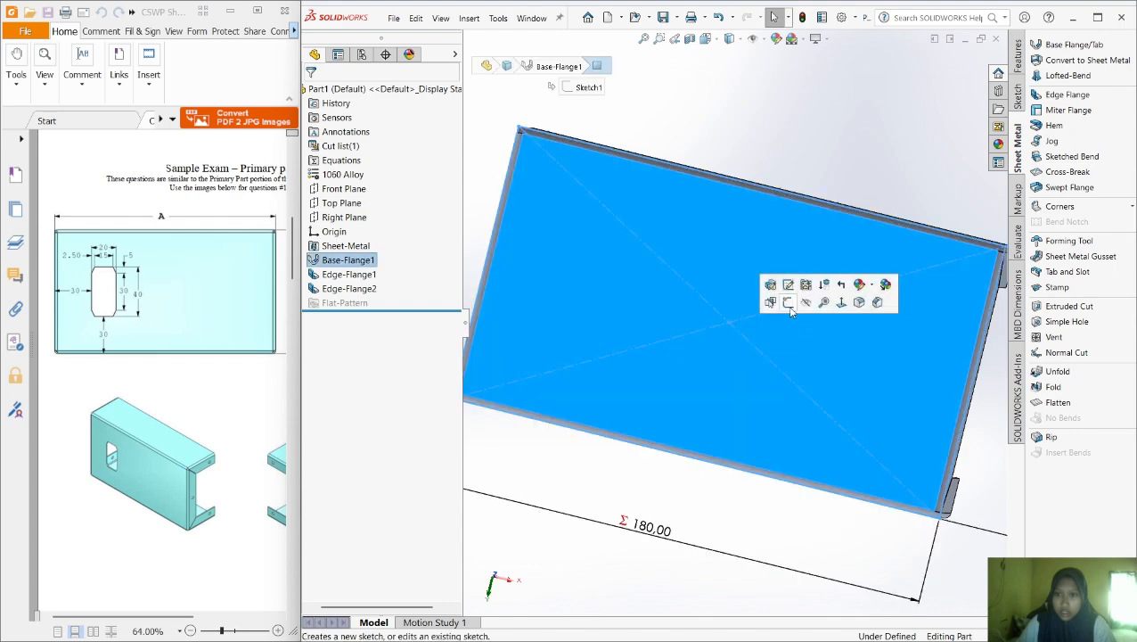
pyautogui.click(775, 287)
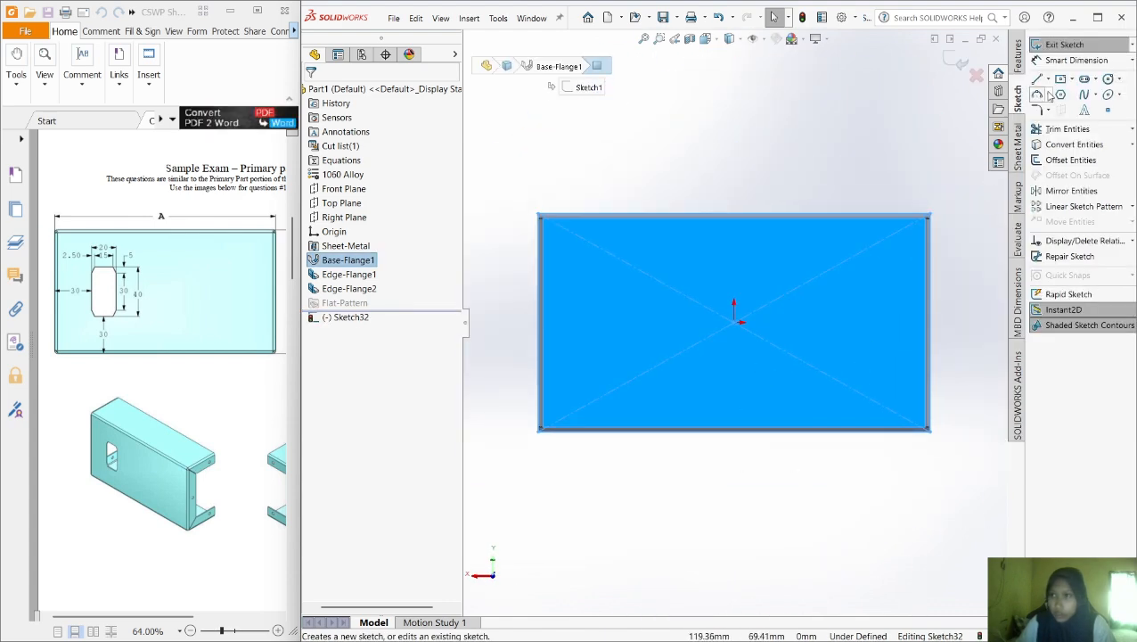
# Sketch a corner rectangle about 33 mm wide and 47 mm high on the base plate's face, between its left end and the origin
pyautogui.click(1072, 78)
pyautogui.click(1034, 79)
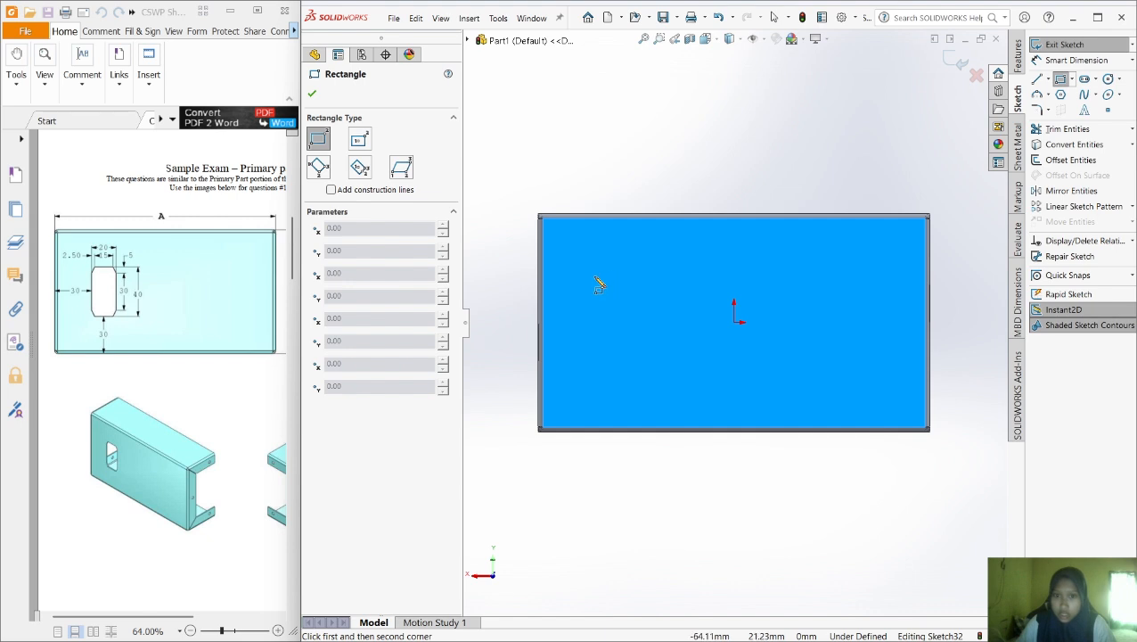
pyautogui.click(595, 275)
pyautogui.click(667, 377)
pyautogui.rightClick(670, 381)
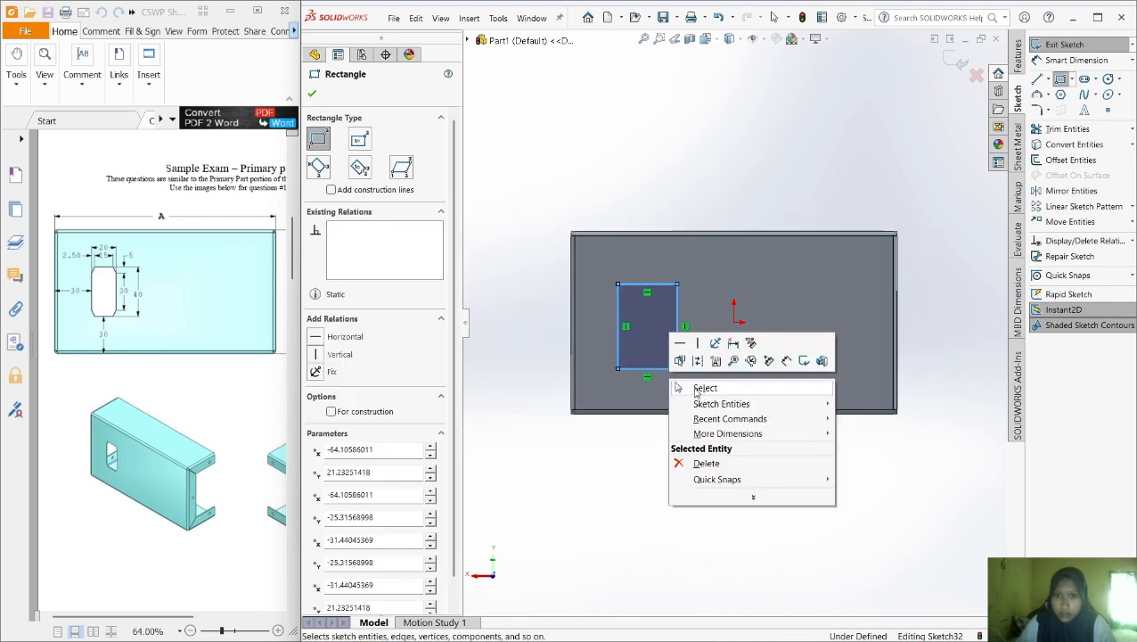
pyautogui.click(704, 389)
pyautogui.scroll(-2, 647, 462)
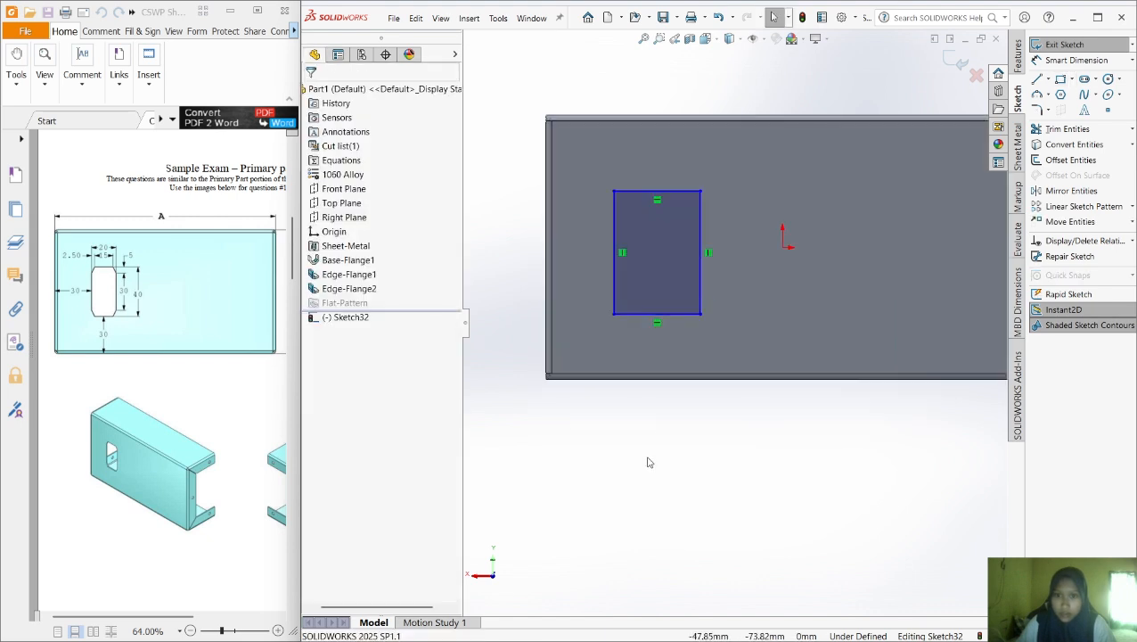
# Dimension the rectangle's upper side 30 mm from the base plate's upper long edge
pyautogui.click(1045, 61)
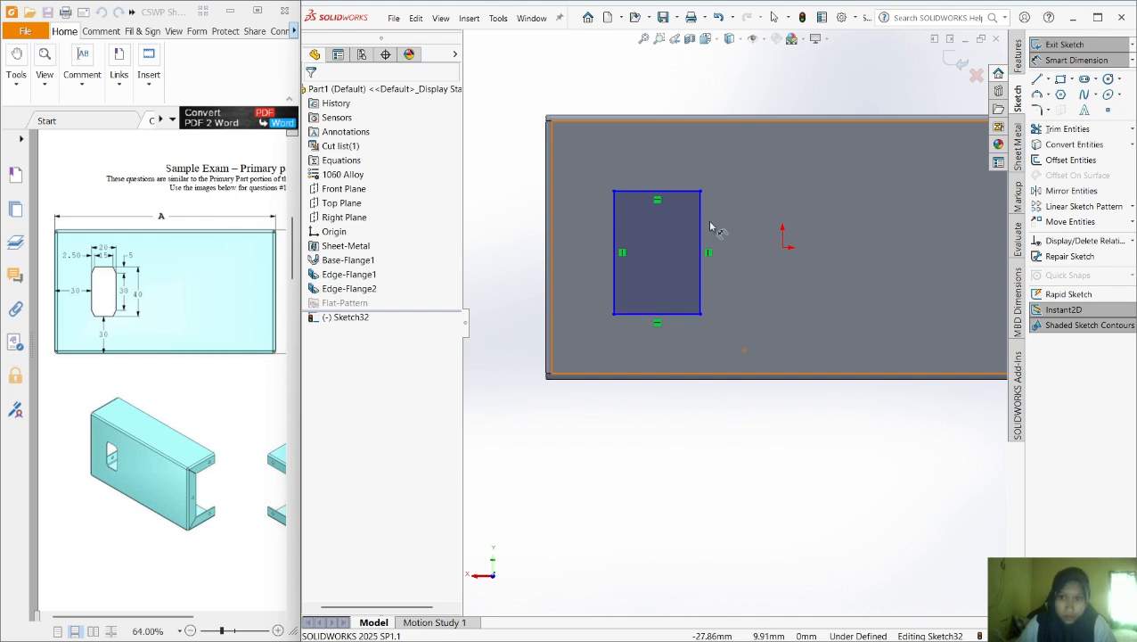
pyautogui.click(700, 239)
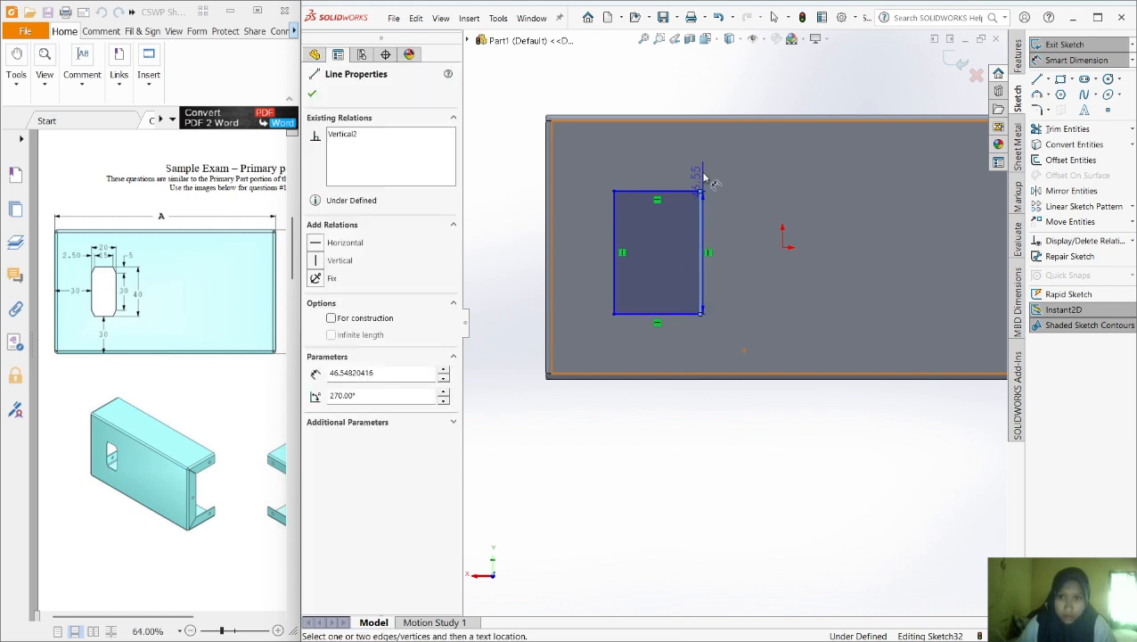
pyautogui.click(700, 118)
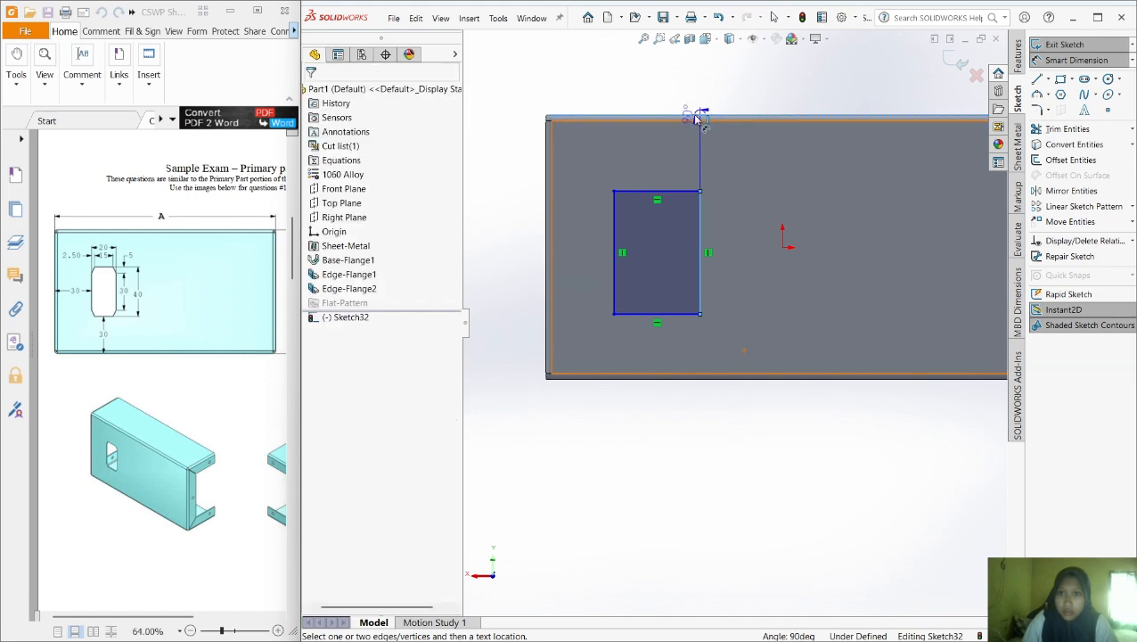
pyautogui.press('Escape')
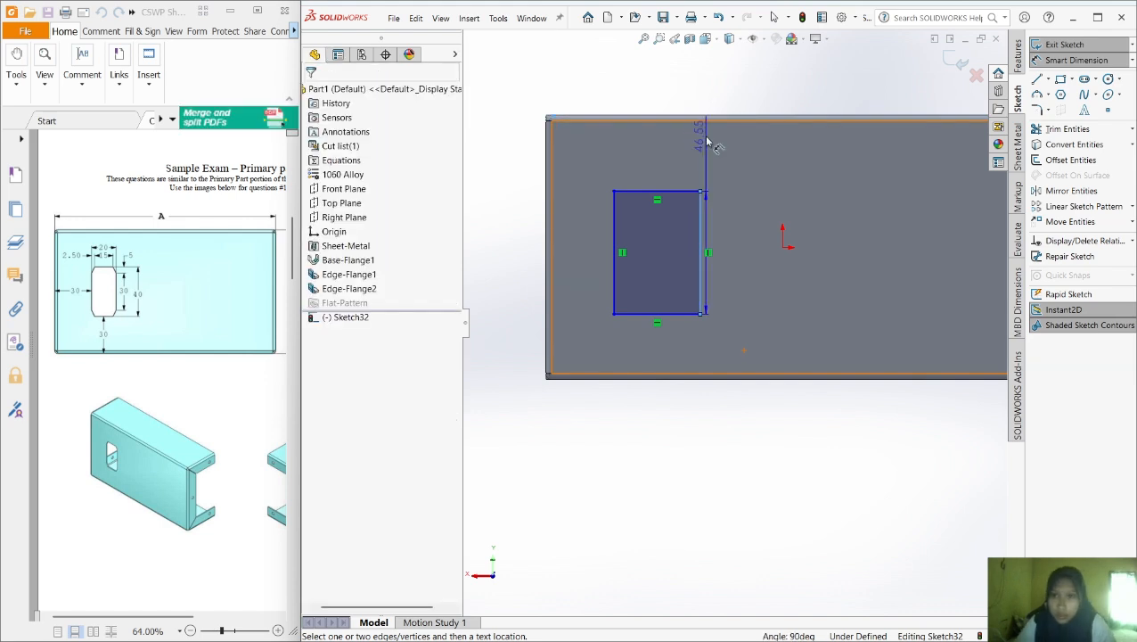
pyautogui.click(684, 192)
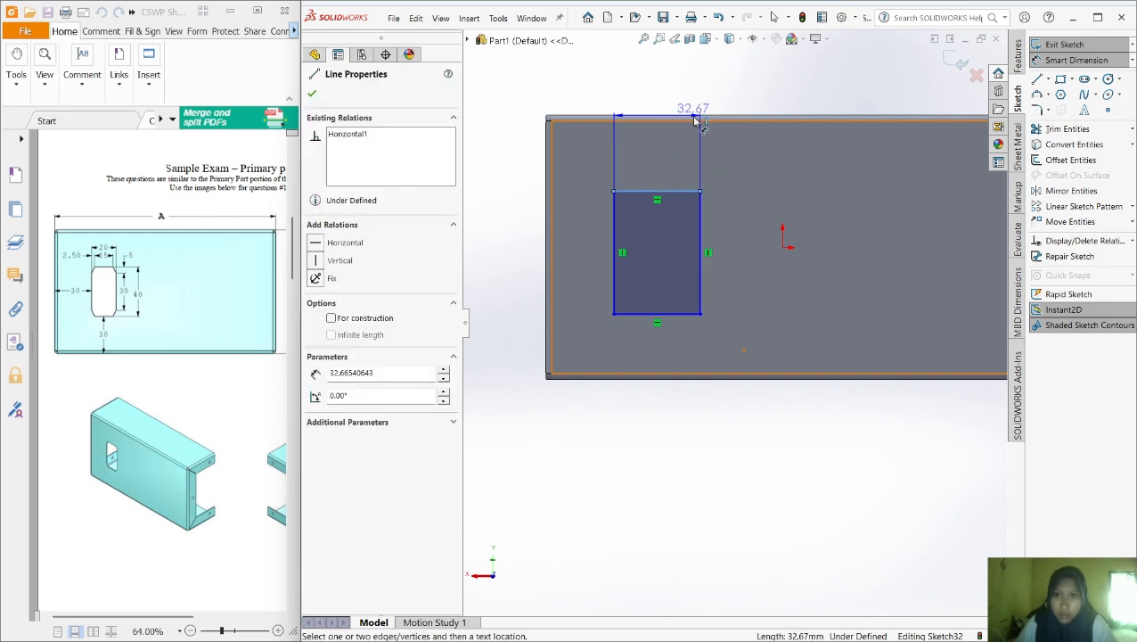
pyautogui.click(695, 118)
pyautogui.click(714, 151)
pyautogui.write('30')
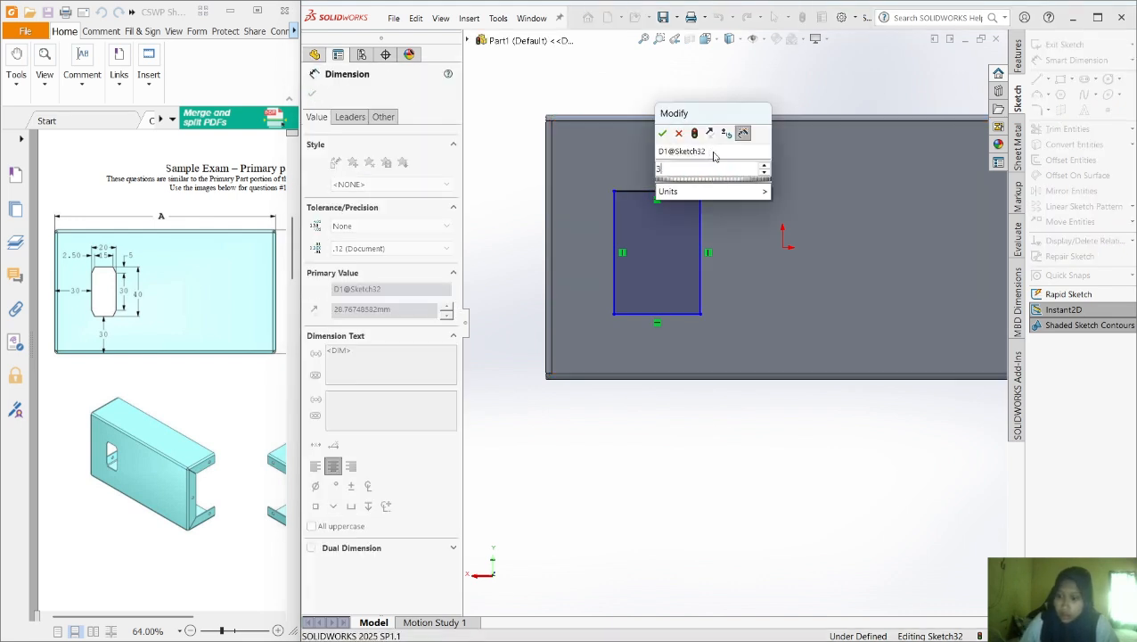
pyautogui.press('Return')
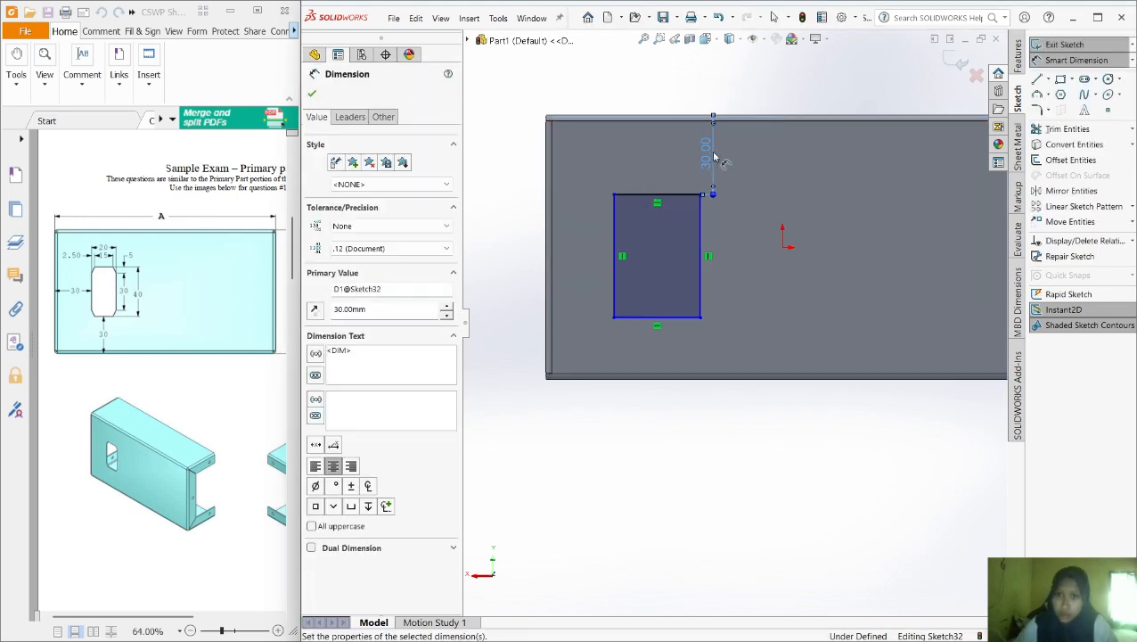
# Dimension the rectangle's left side 30 mm from the base plate's left end edge
pyautogui.click(615, 227)
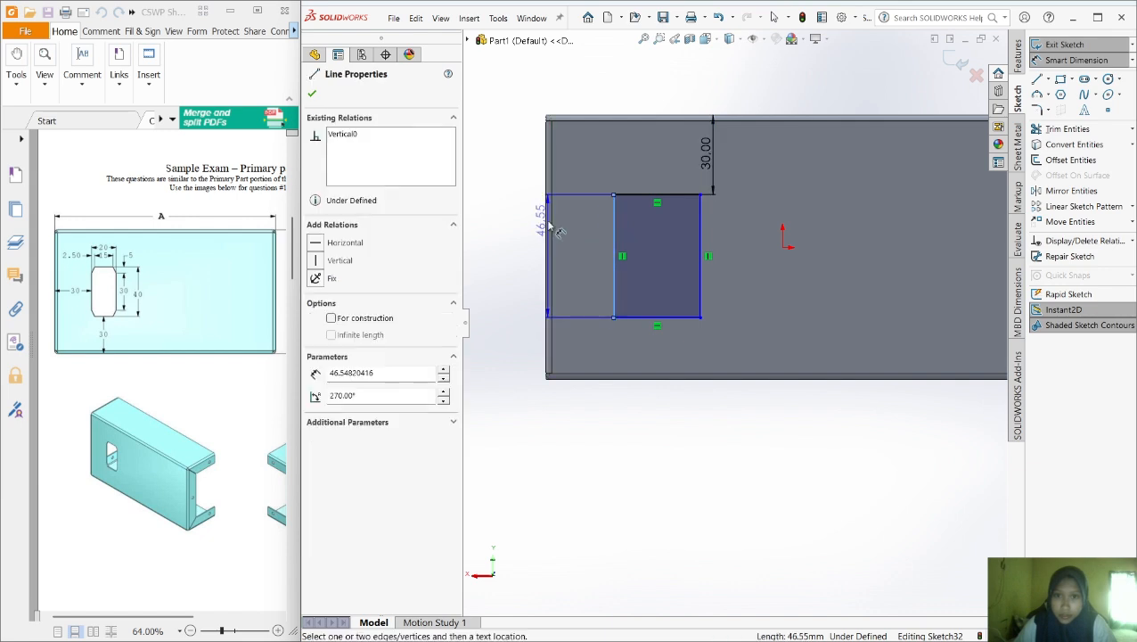
pyautogui.click(547, 233)
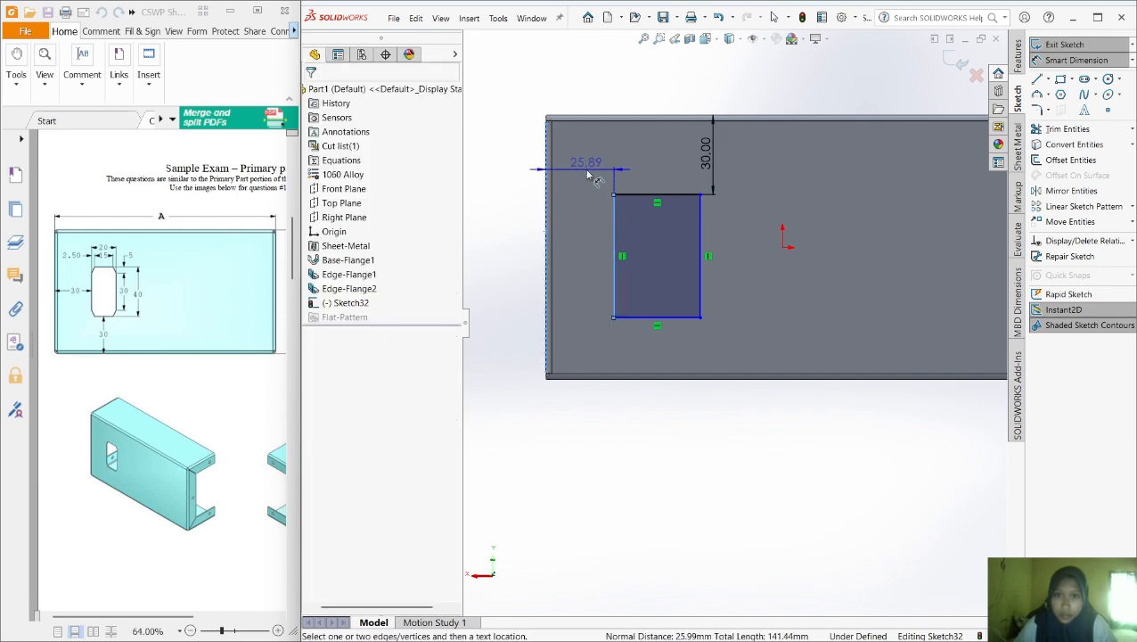
pyautogui.click(589, 175)
pyautogui.write('30')
pyautogui.press('Return')
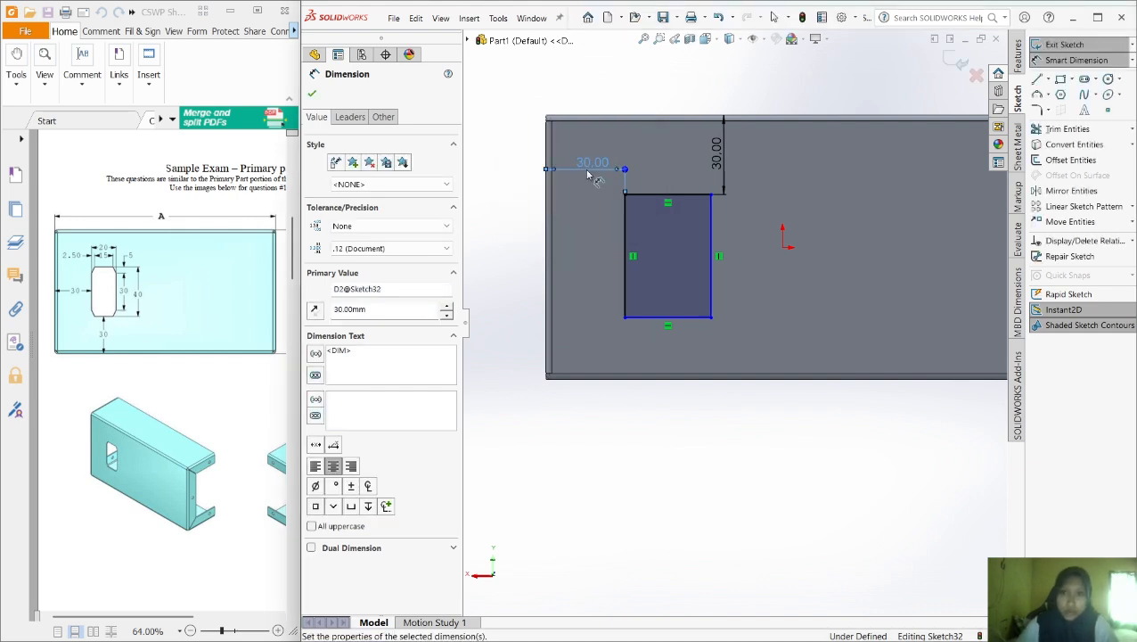
# Set the rectangle's width to 20 mm and its height to 40 mm
pyautogui.click(652, 194)
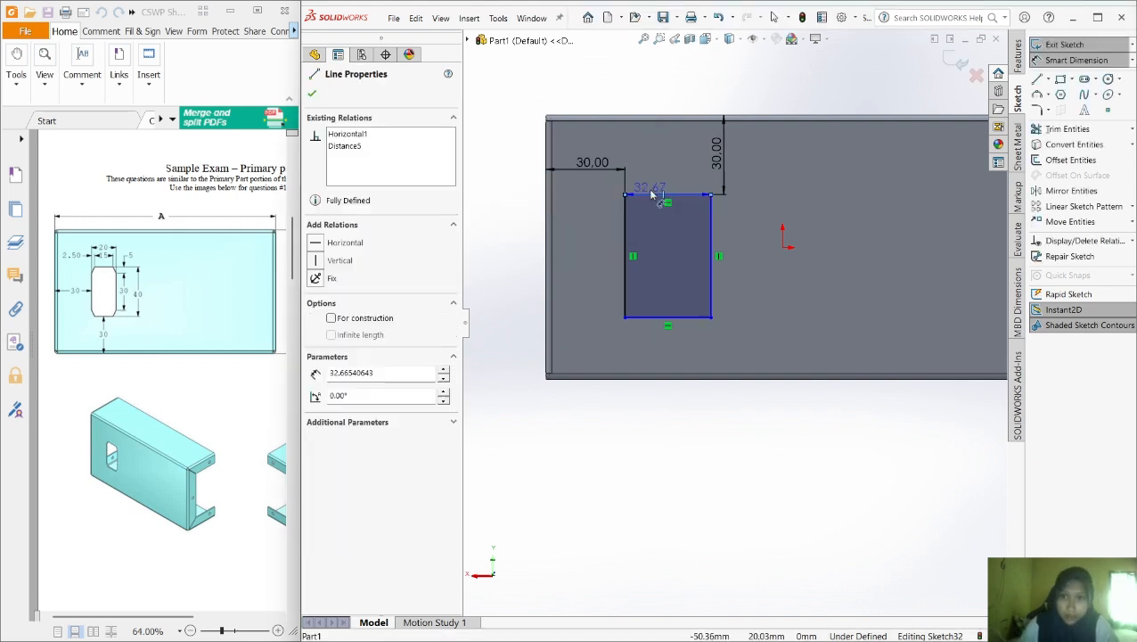
pyautogui.click(655, 151)
pyautogui.write('20')
pyautogui.press('Return')
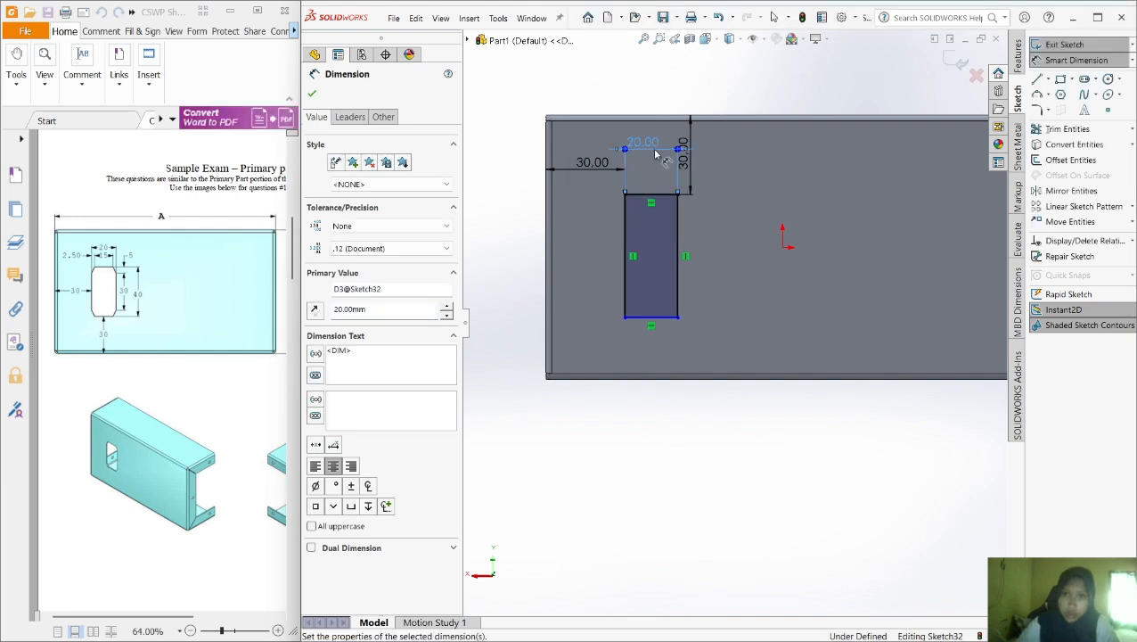
pyautogui.click(678, 254)
pyautogui.click(738, 253)
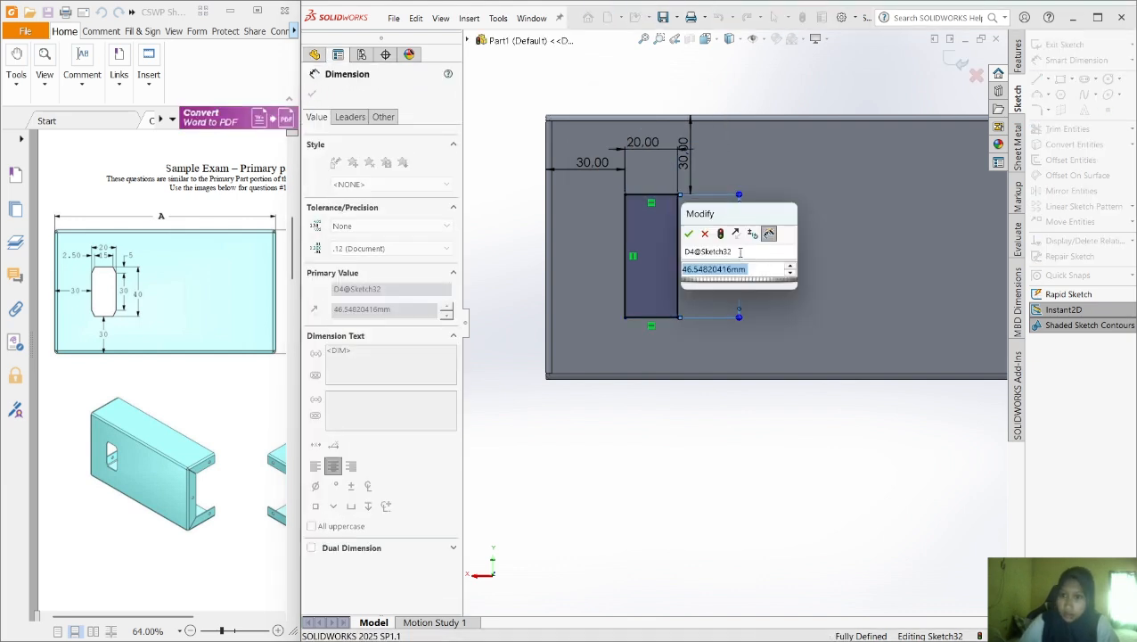
pyautogui.write('40')
pyautogui.press('Return')
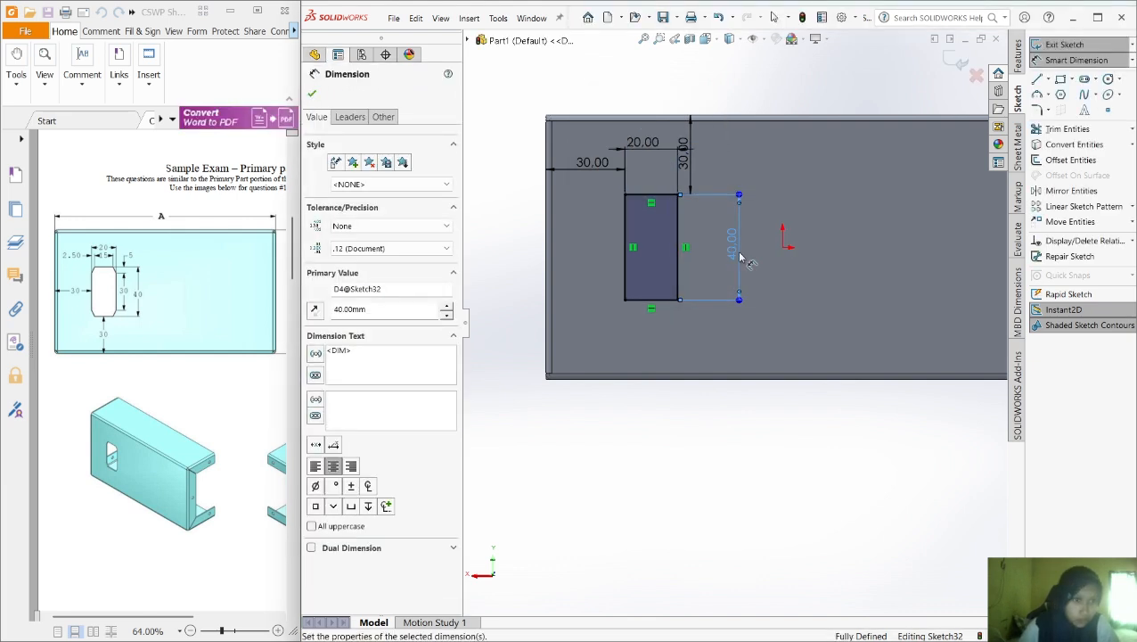
pyautogui.click(311, 95)
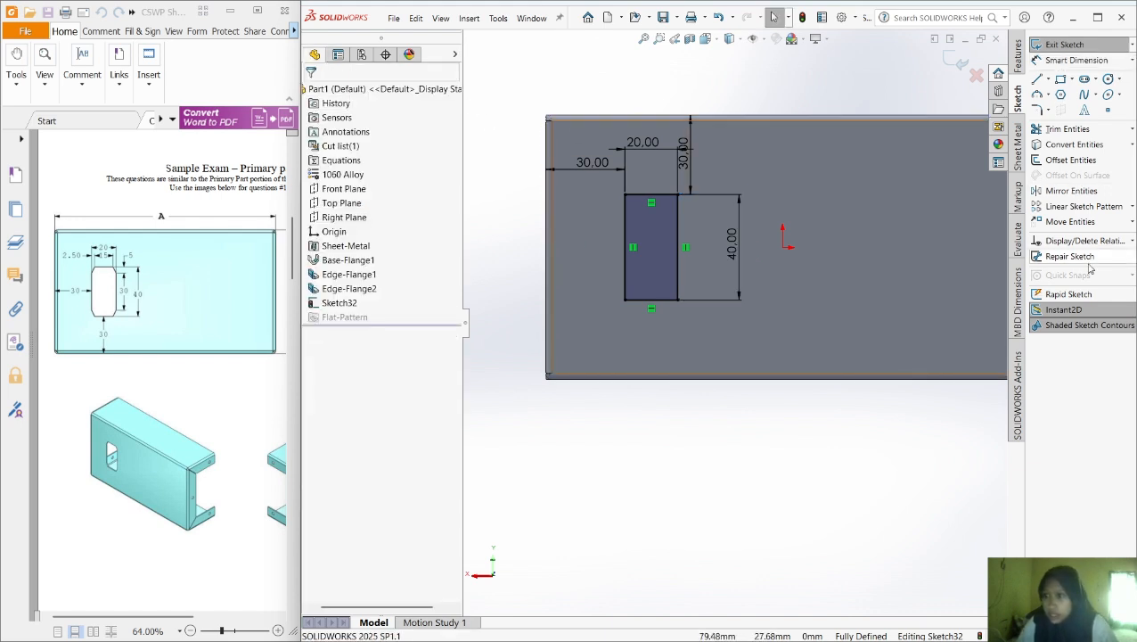
# Chamfer the rectangle's two upper corners with unequal distances, 2.5 mm along the horizontal side and 5 mm along the vertical sides
pyautogui.click(1050, 110)
pyautogui.click(1065, 122)
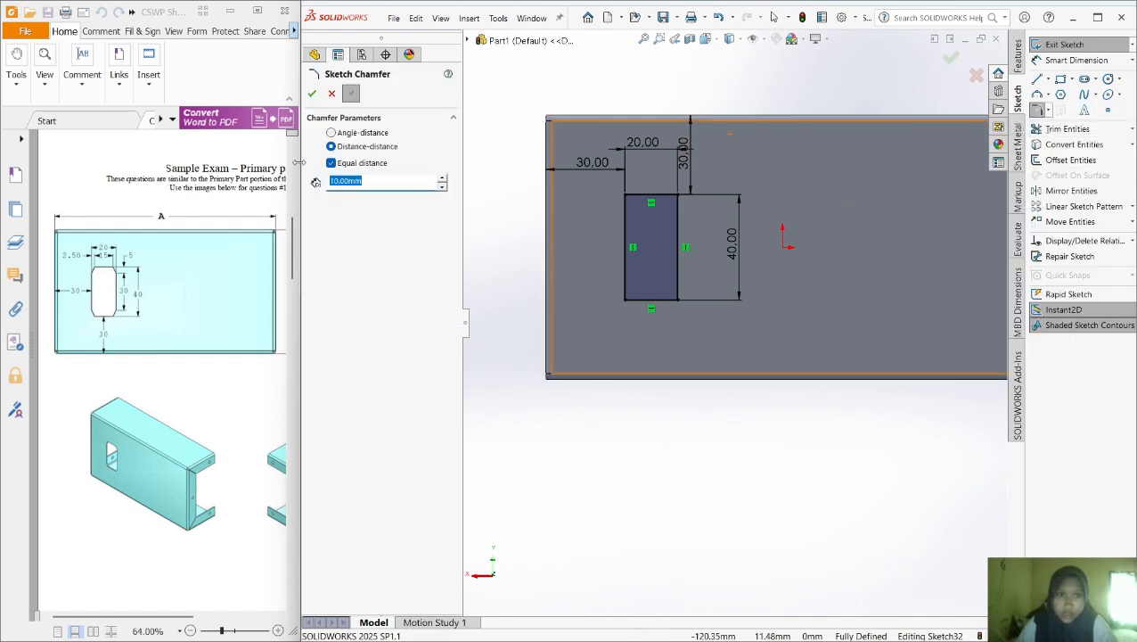
pyautogui.click(332, 162)
pyautogui.doubleClick(362, 182)
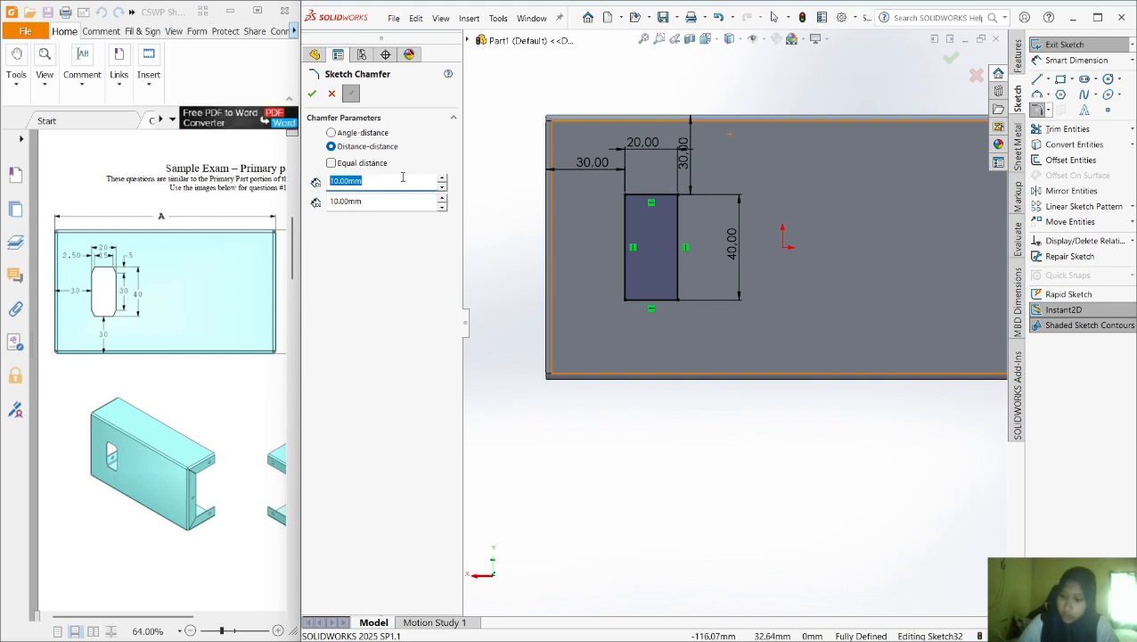
pyautogui.write('2.5')
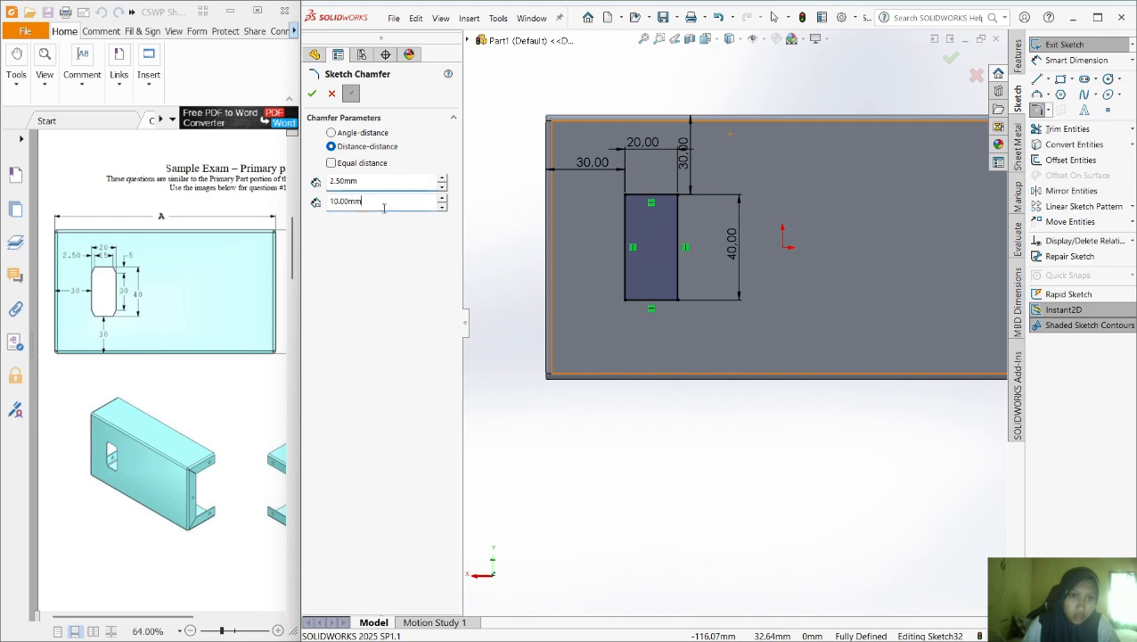
pyautogui.doubleClick(384, 205)
pyautogui.write('5')
pyautogui.press('Return')
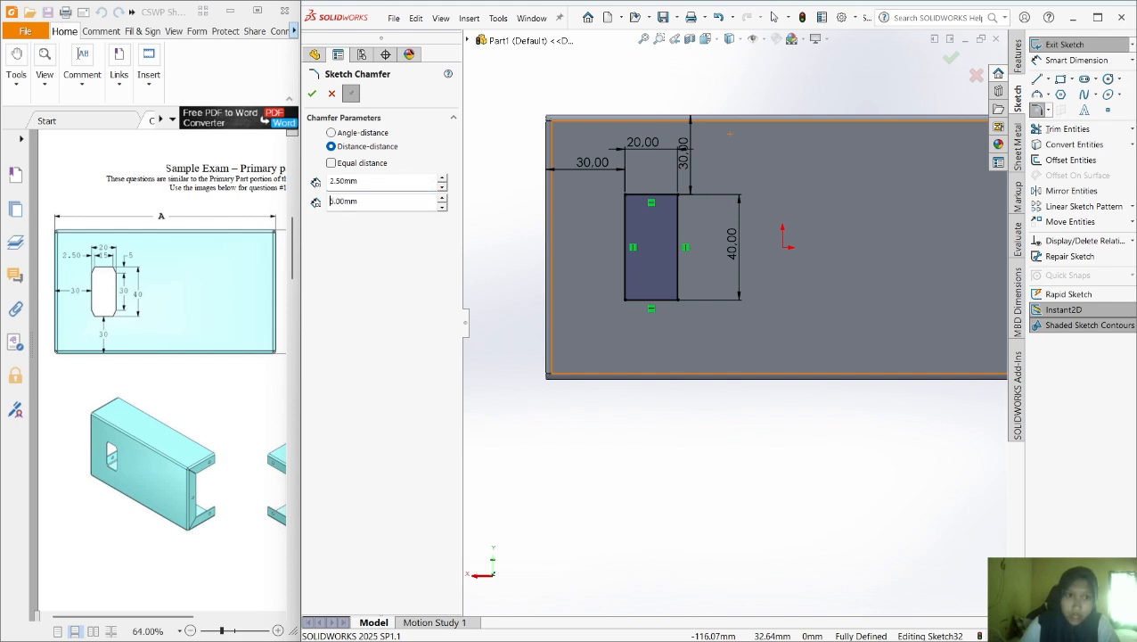
pyautogui.click(639, 195)
pyautogui.click(624, 213)
pyautogui.click(659, 195)
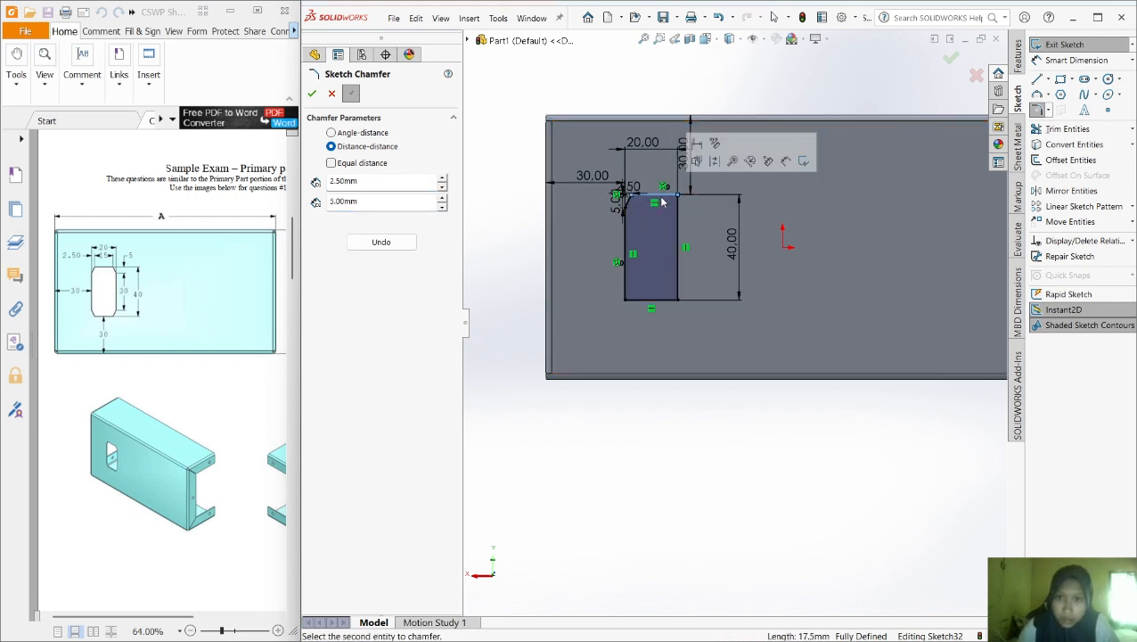
pyautogui.click(677, 213)
# Chamfer the rectangle's two lower corners with the same 2.5 mm and 5 mm distances and finish the Sketch Chamfer
pyautogui.click(638, 307)
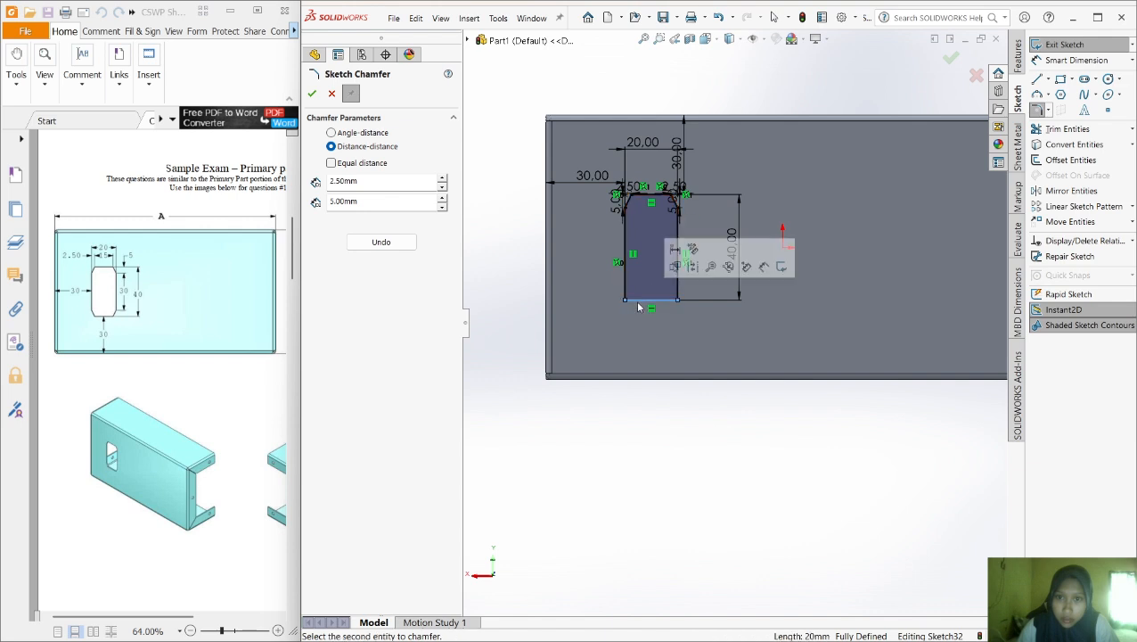
pyautogui.click(624, 284)
pyautogui.click(662, 308)
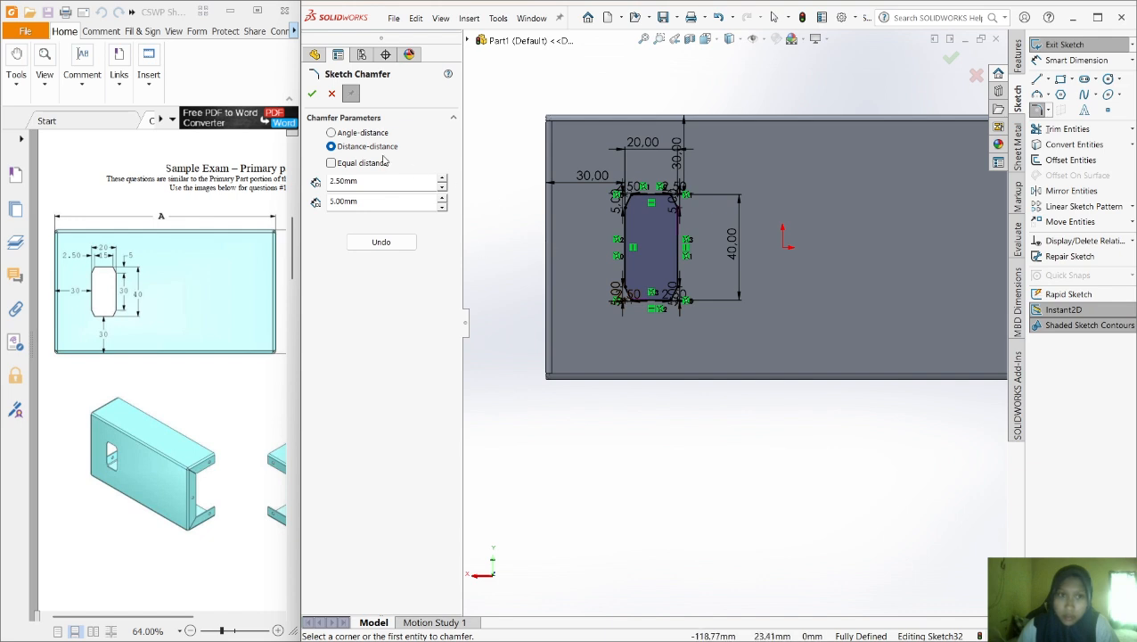
pyautogui.click(312, 95)
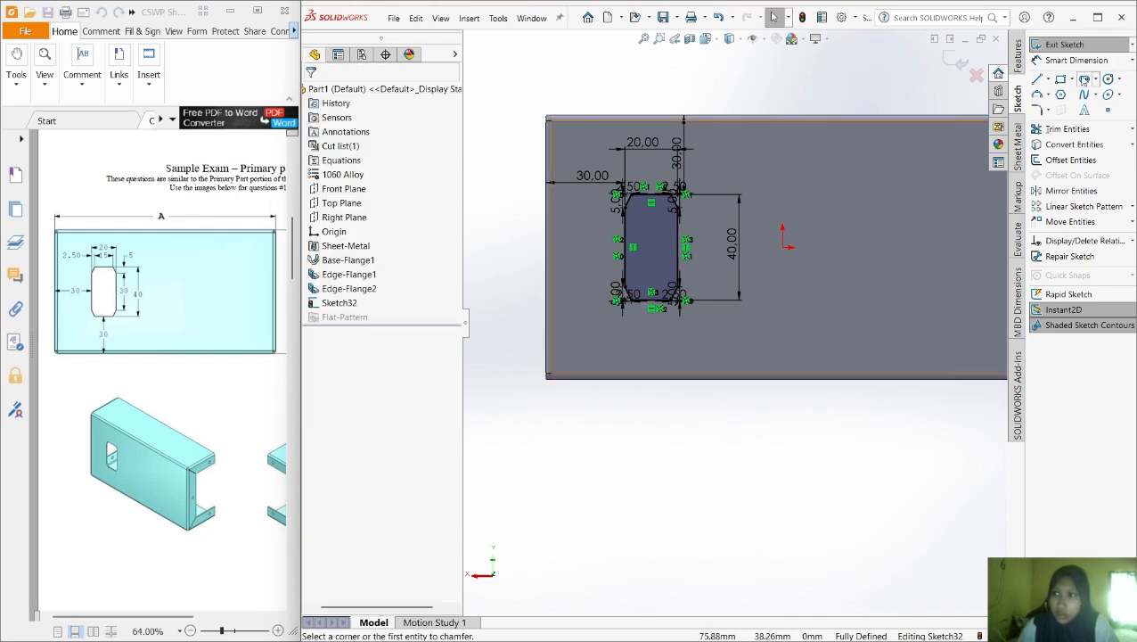
# Add a reference dimension to the lower horizontal edge of the chamfered outline
pyautogui.click(654, 307)
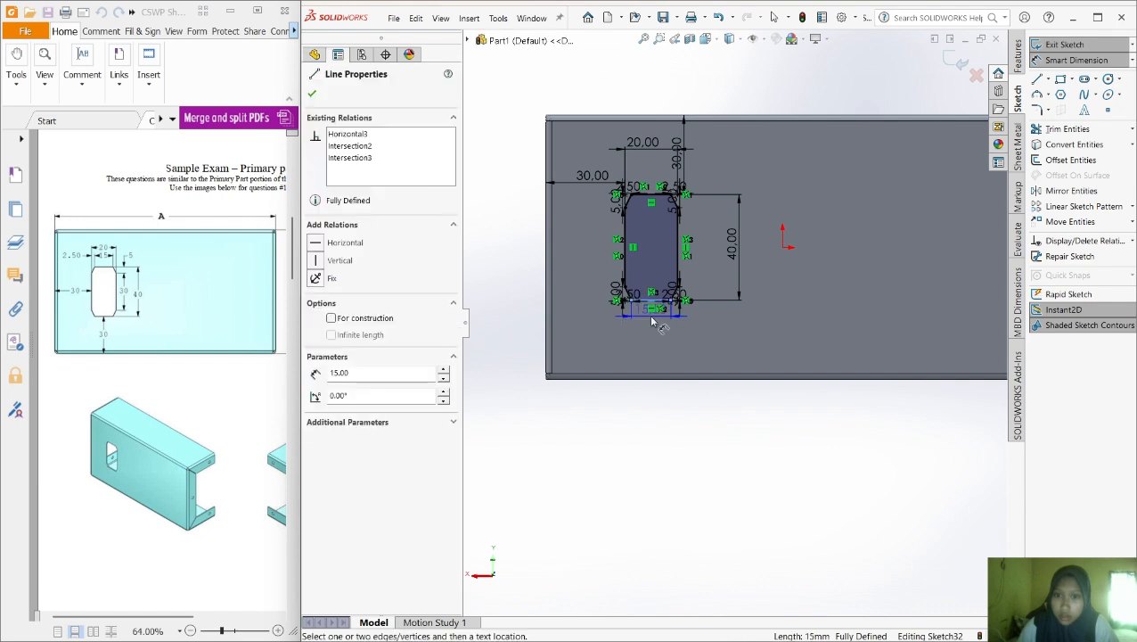
pyautogui.click(653, 326)
pyautogui.click(644, 324)
pyautogui.click(654, 410)
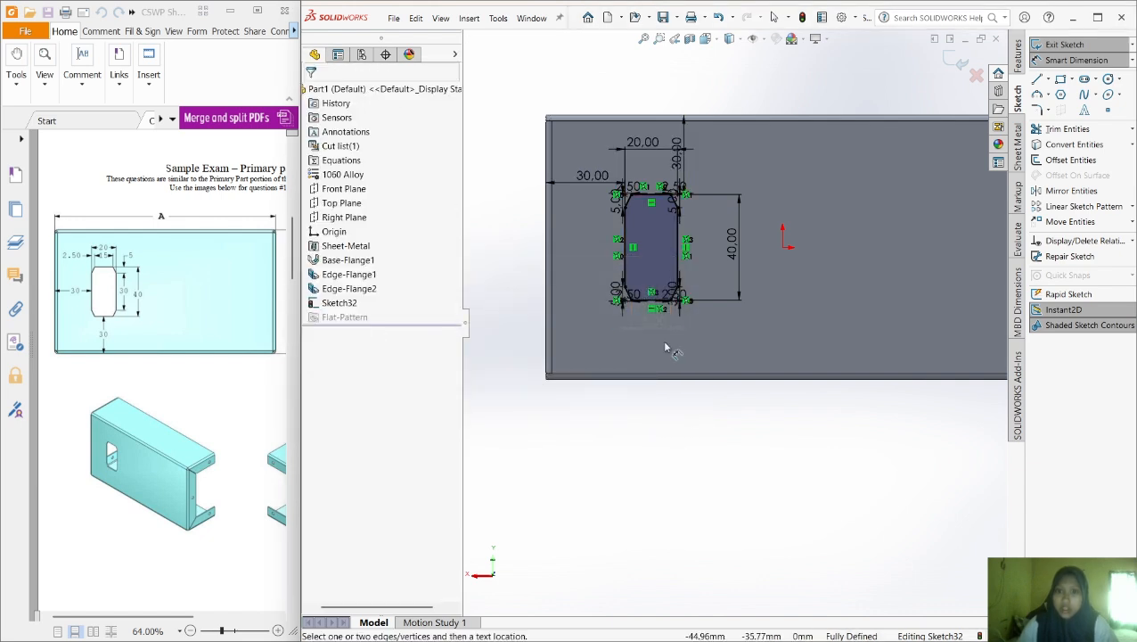
# Cut the chamfered window through the base plate with a blind 10 mm Extruded Cut, keeping the normal cut option
pyautogui.click(1018, 59)
pyautogui.click(1069, 124)
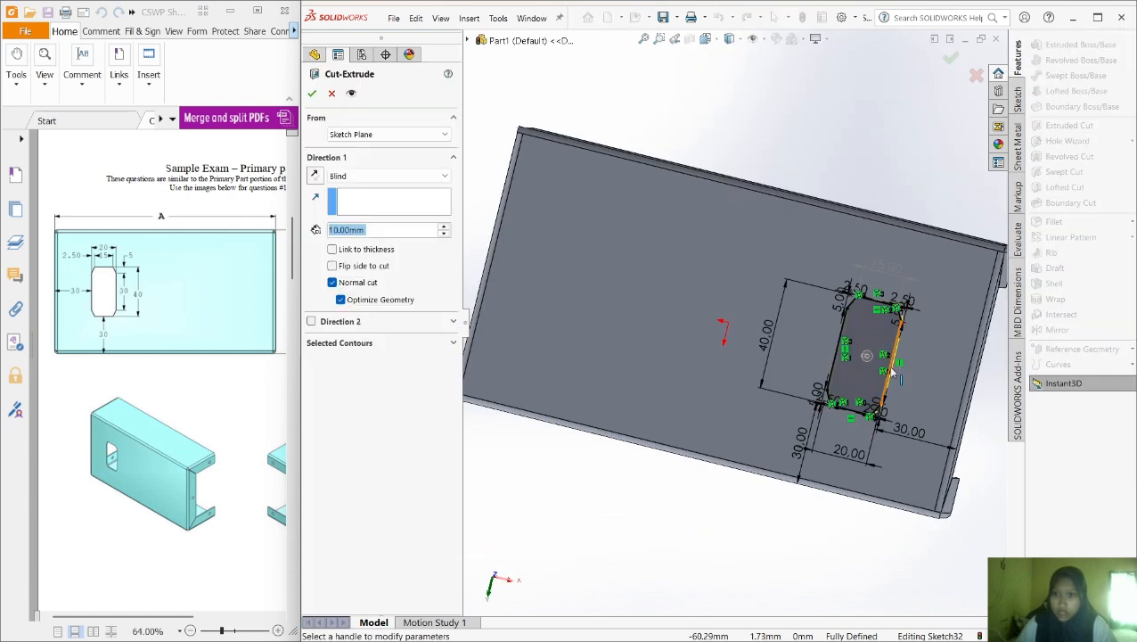
pyautogui.click(313, 89)
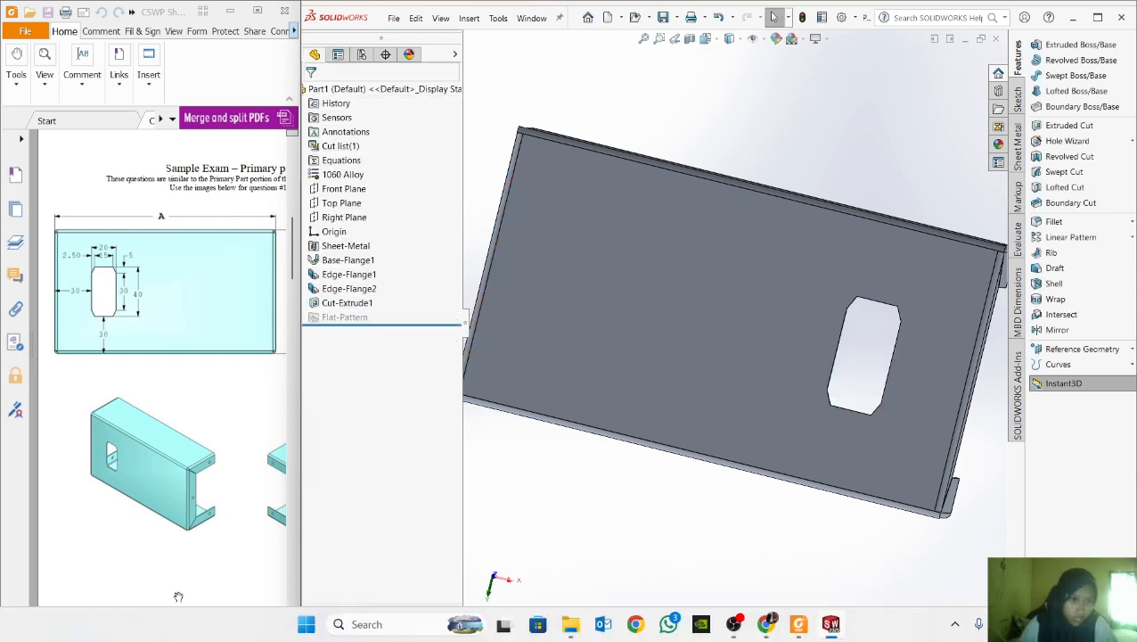
# Bring the flange hole dimensions into view in the exam drawing and start a sketch on the face of the long side wall
pyautogui.moveTo(184, 622); pyautogui.dragTo(277, 627)
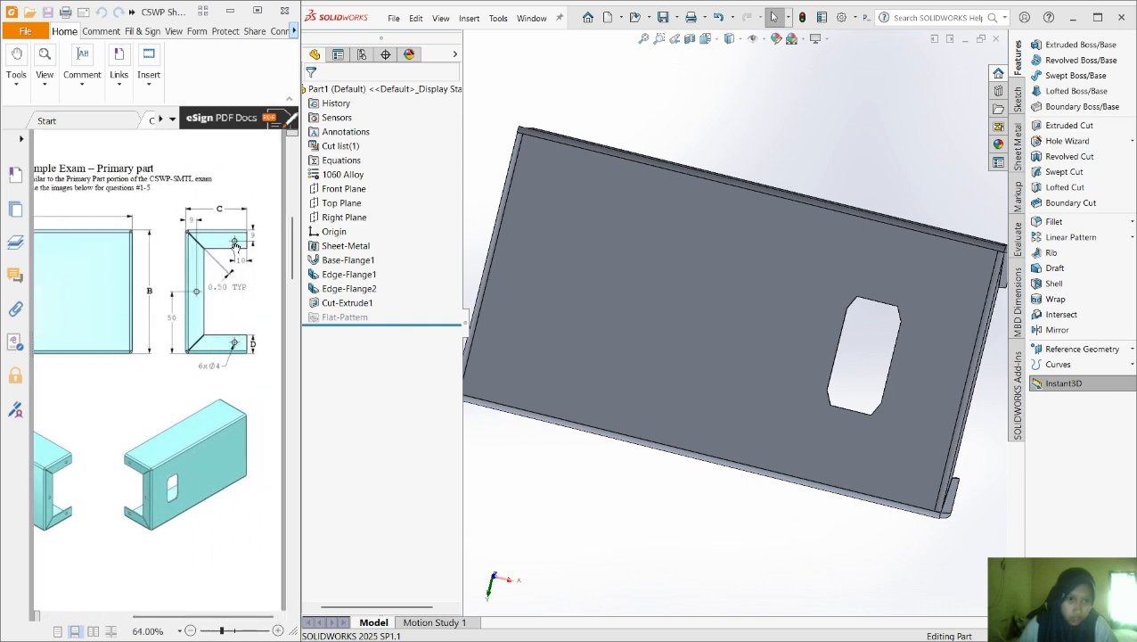
pyautogui.rightClick(755, 564)
pyautogui.click(784, 538)
pyautogui.rightClick(784, 538)
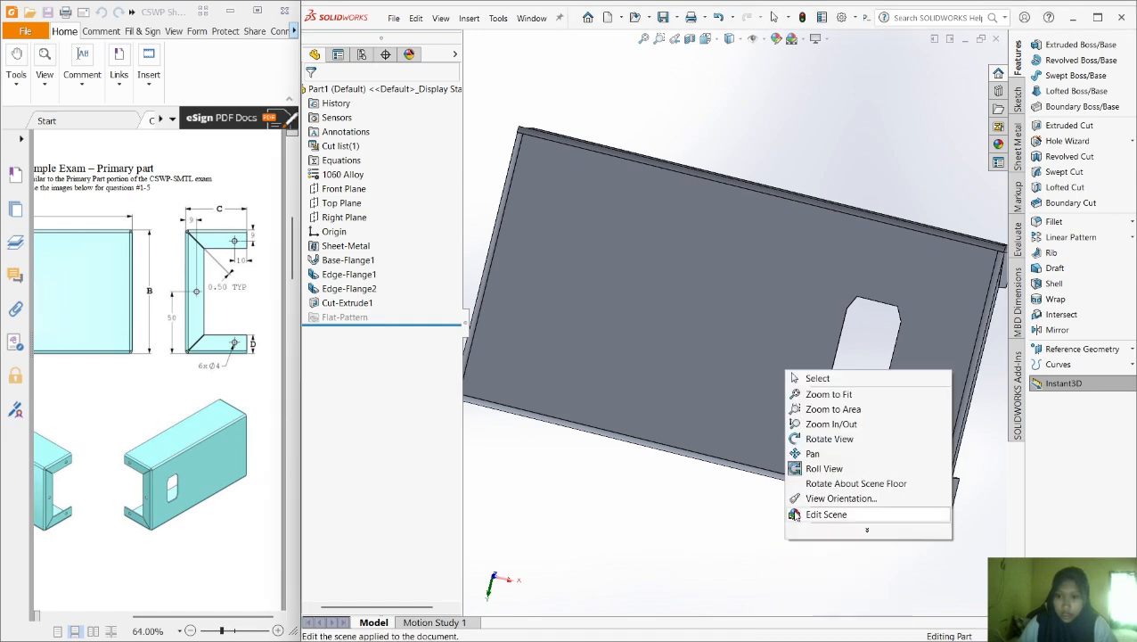
pyautogui.click(820, 438)
pyautogui.moveTo(820, 438); pyautogui.dragTo(717, 508)
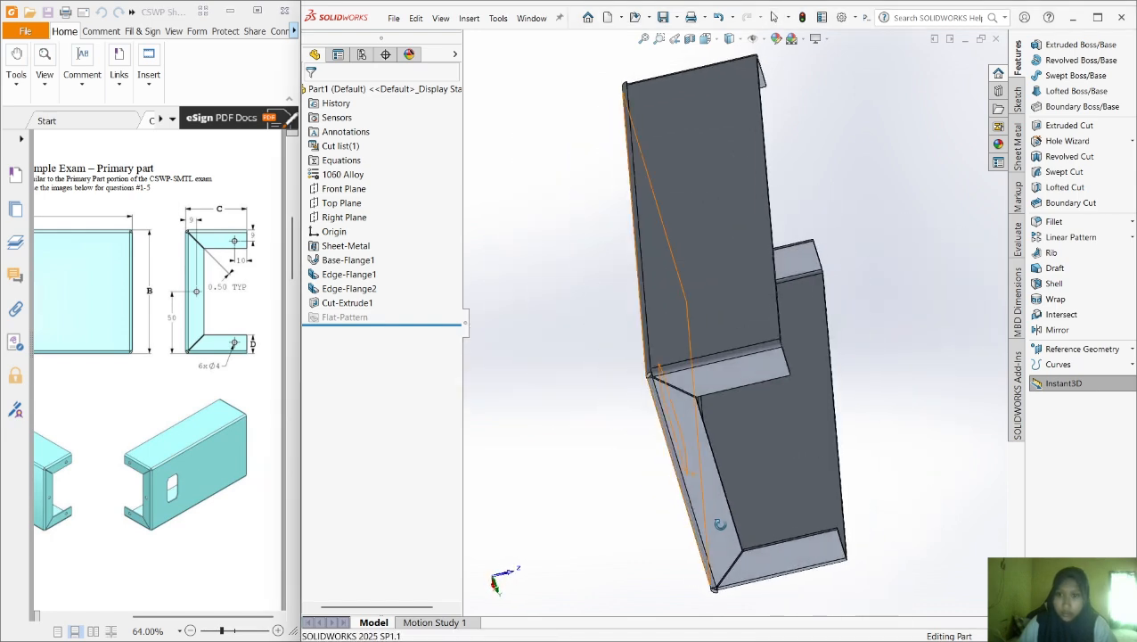
pyautogui.rightClick(724, 360)
pyautogui.click(737, 362)
pyautogui.rightClick(720, 258)
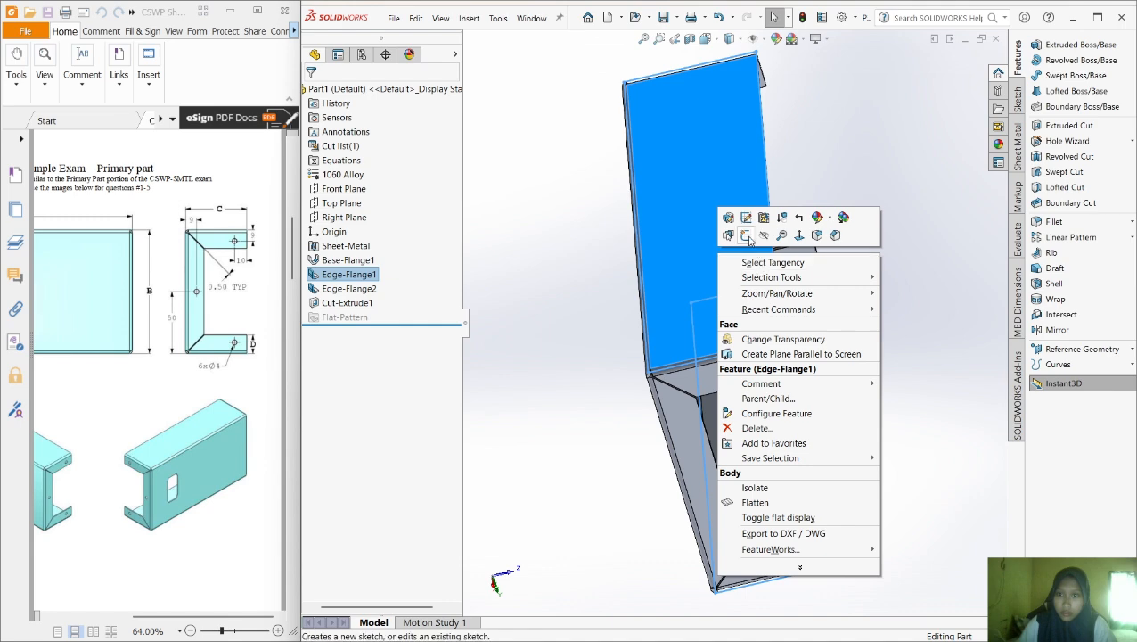
pyautogui.click(749, 235)
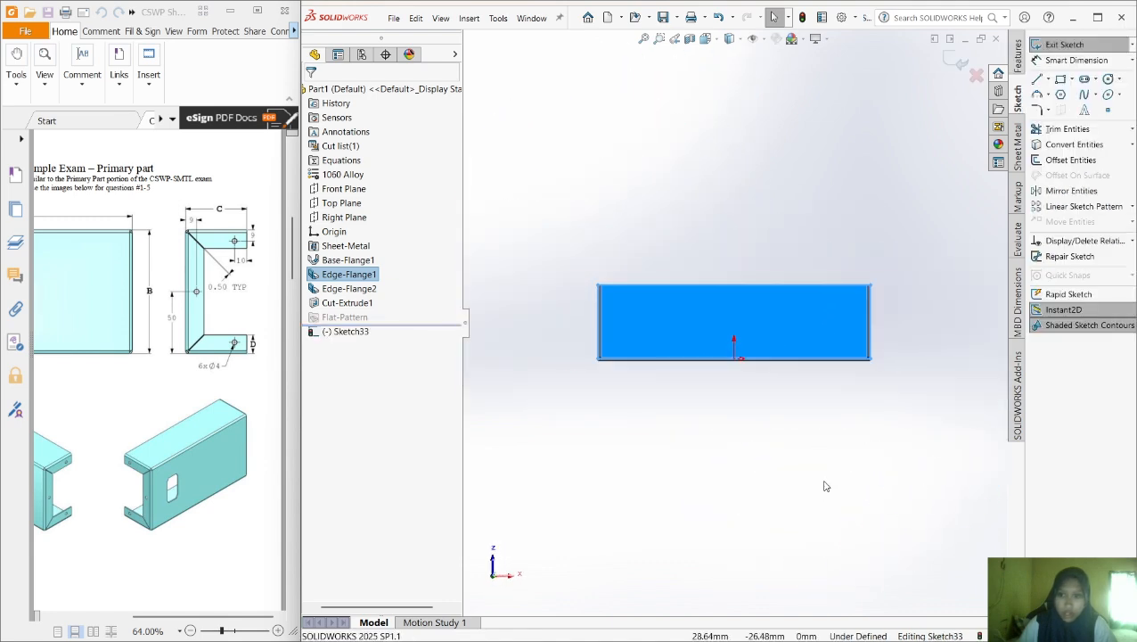
# Leave the empty sketch on the long side wall and turn the model toward its end flange
pyautogui.rightClick(811, 434)
pyautogui.moveTo(864, 460)
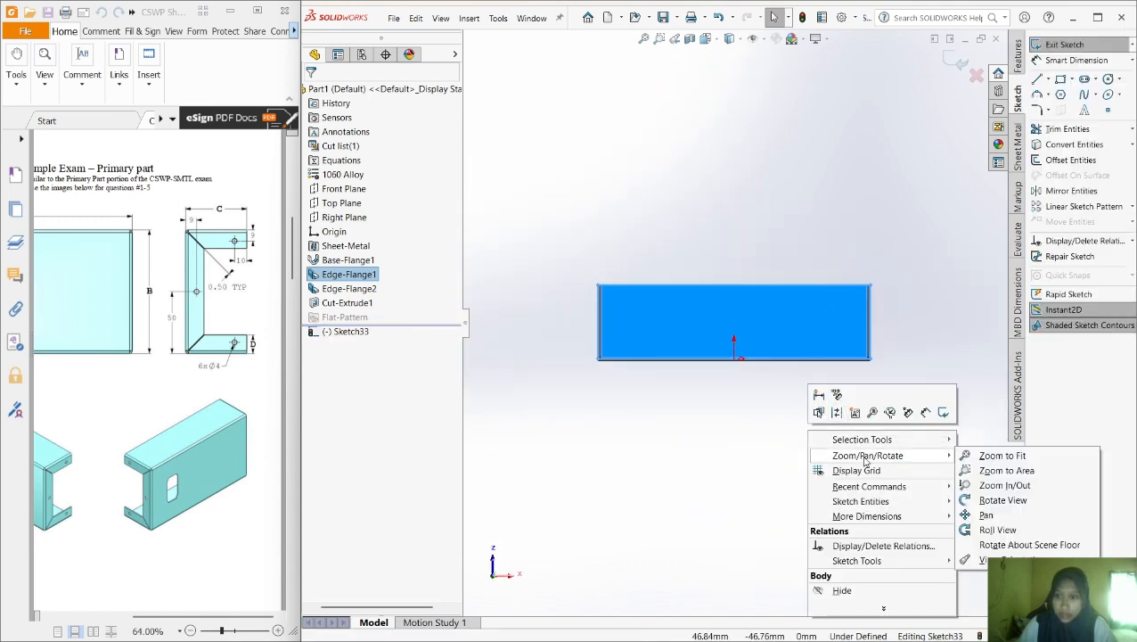
pyautogui.click(1004, 500)
pyautogui.moveTo(927, 419); pyautogui.dragTo(772, 375)
pyautogui.rightClick(770, 374)
pyautogui.click(799, 383)
pyautogui.rightClick(738, 308)
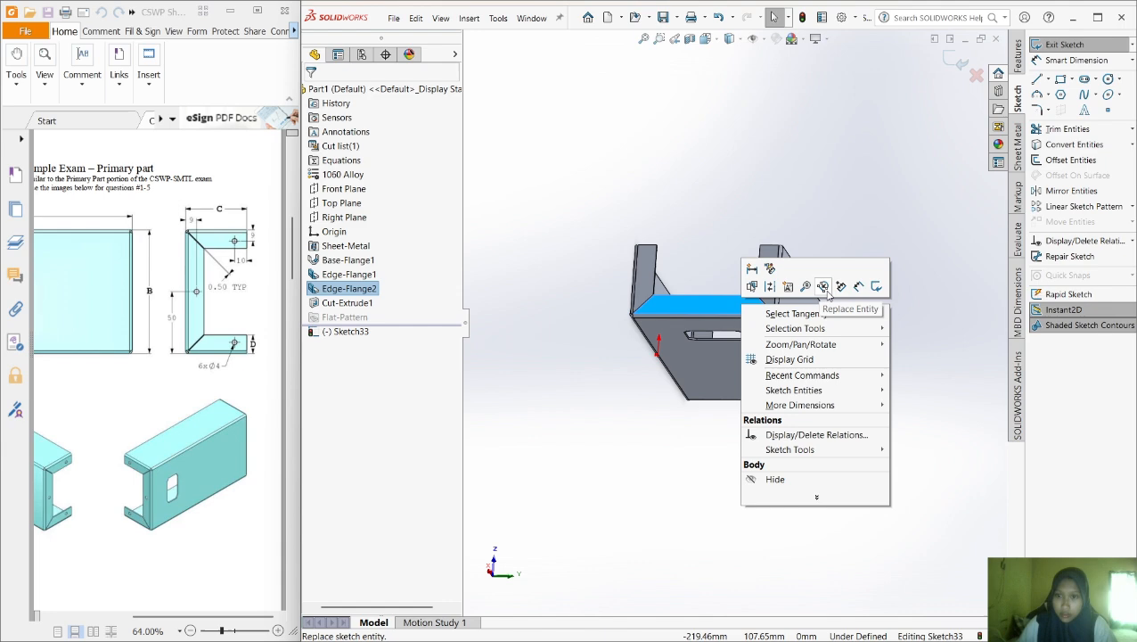
pyautogui.click(876, 286)
pyautogui.rightClick(740, 308)
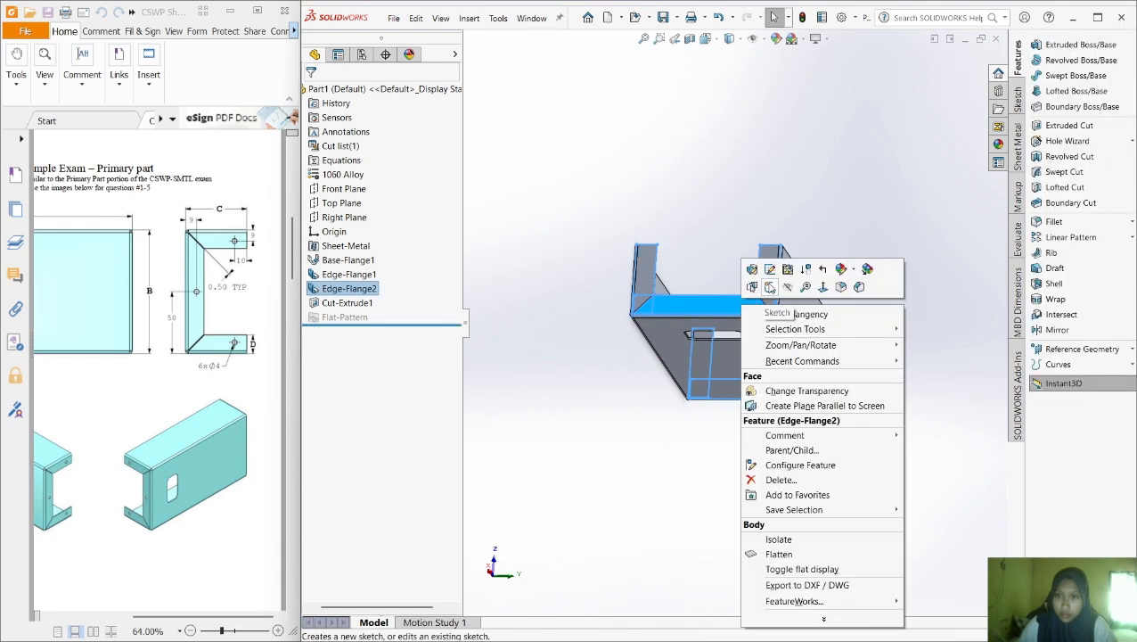
pyautogui.click(770, 286)
pyautogui.click(681, 304)
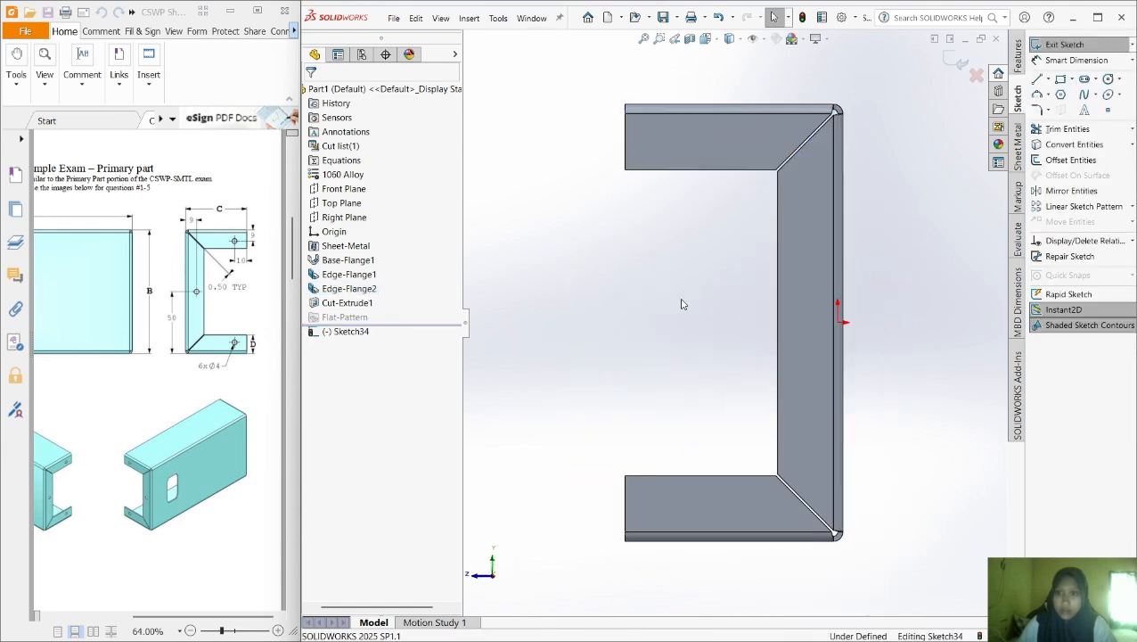
pyautogui.rightClick(883, 385)
pyautogui.moveTo(929, 415)
pyautogui.click(853, 449)
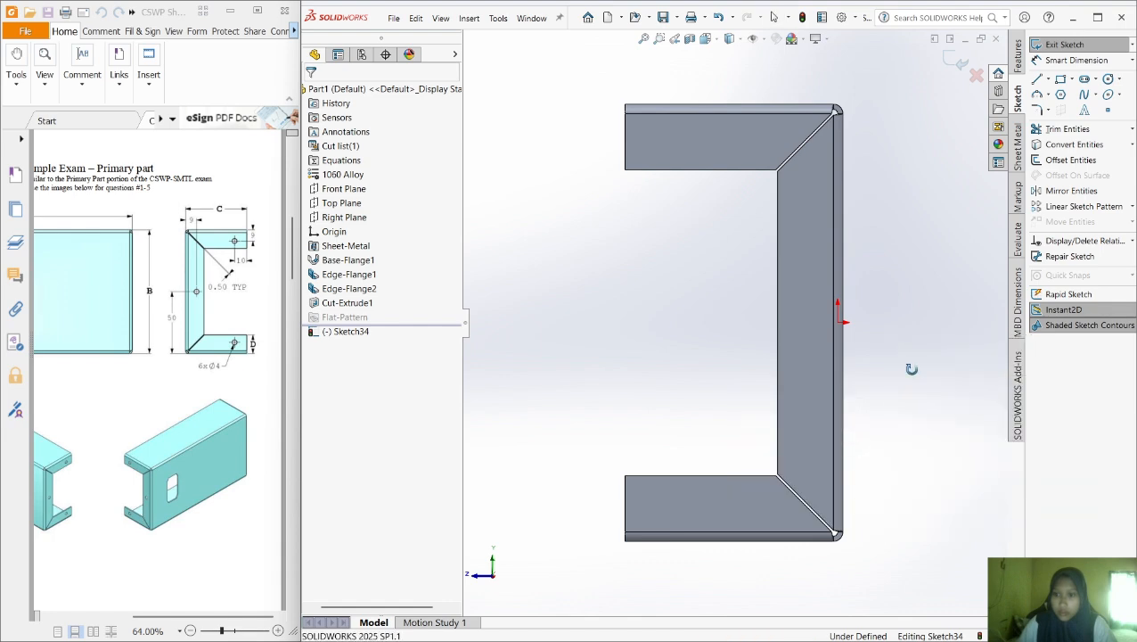
pyautogui.moveTo(911, 369); pyautogui.dragTo(642, 354)
pyautogui.rightClick(674, 337)
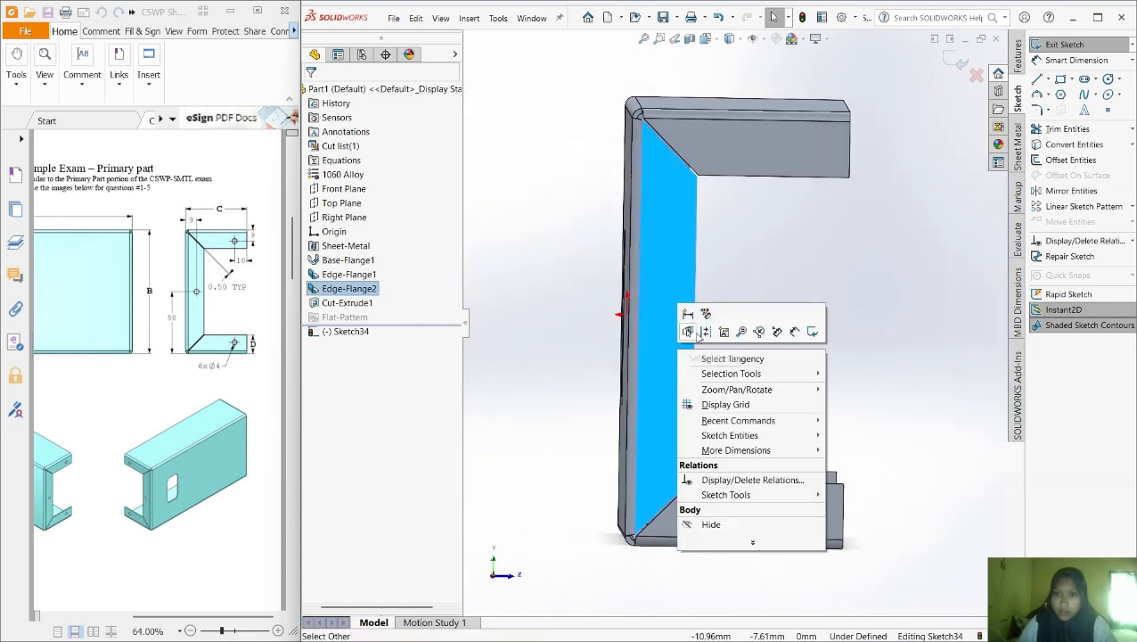
pyautogui.click(812, 331)
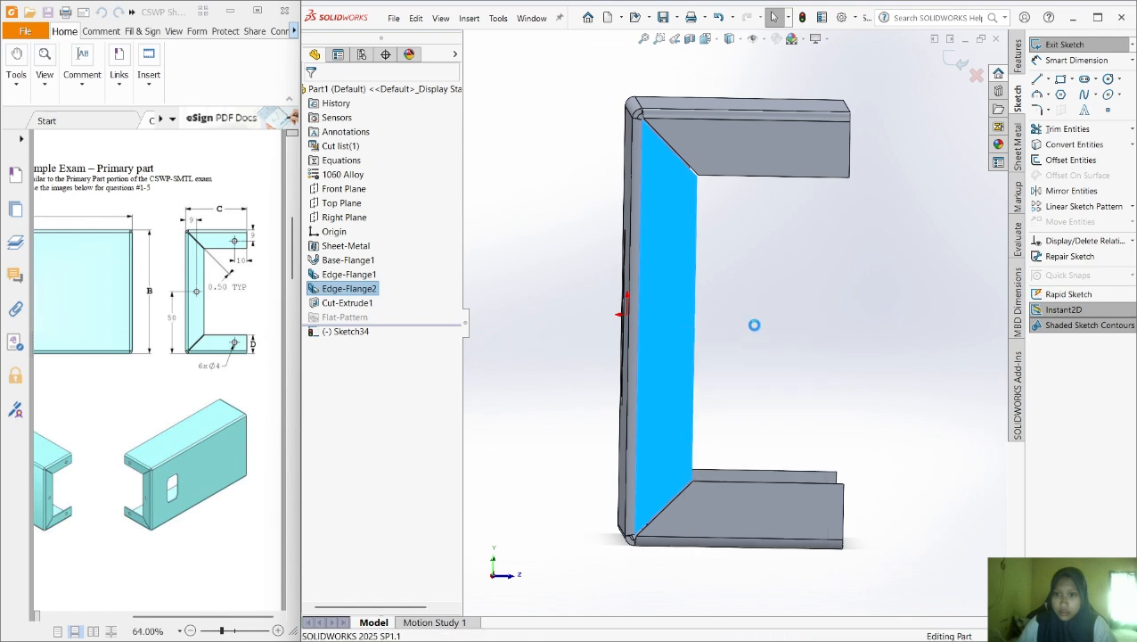
# Sketch three circles on the outer end flange face: about 16 mm on the middle strip, 11.6 mm on the upper, 21 mm on the lower
pyautogui.rightClick(672, 301)
pyautogui.click(703, 296)
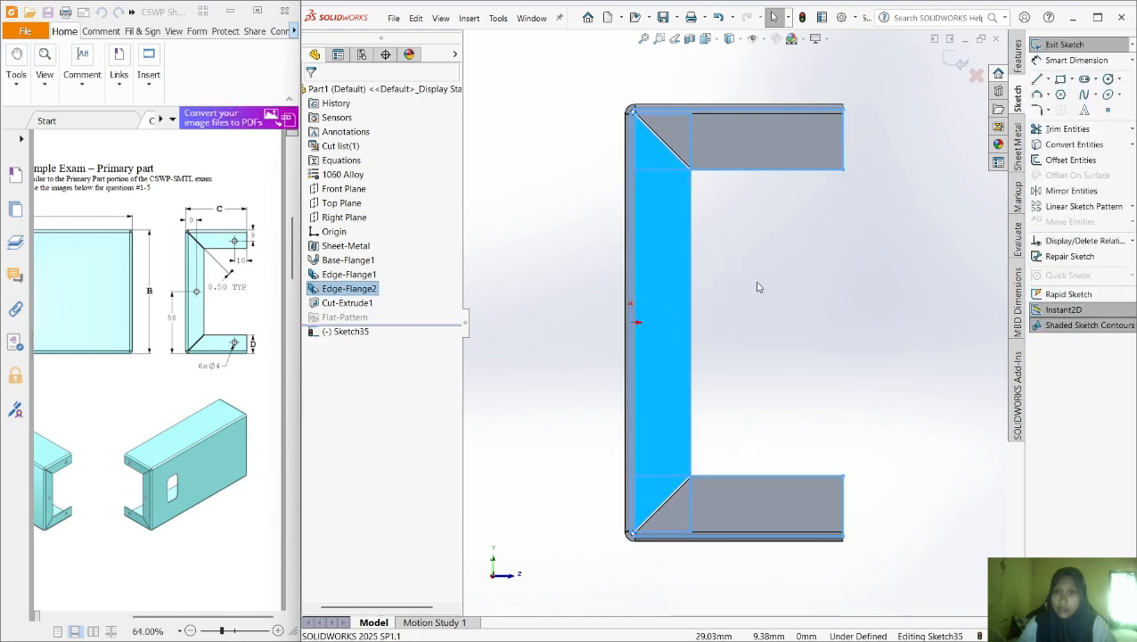
pyautogui.click(1108, 80)
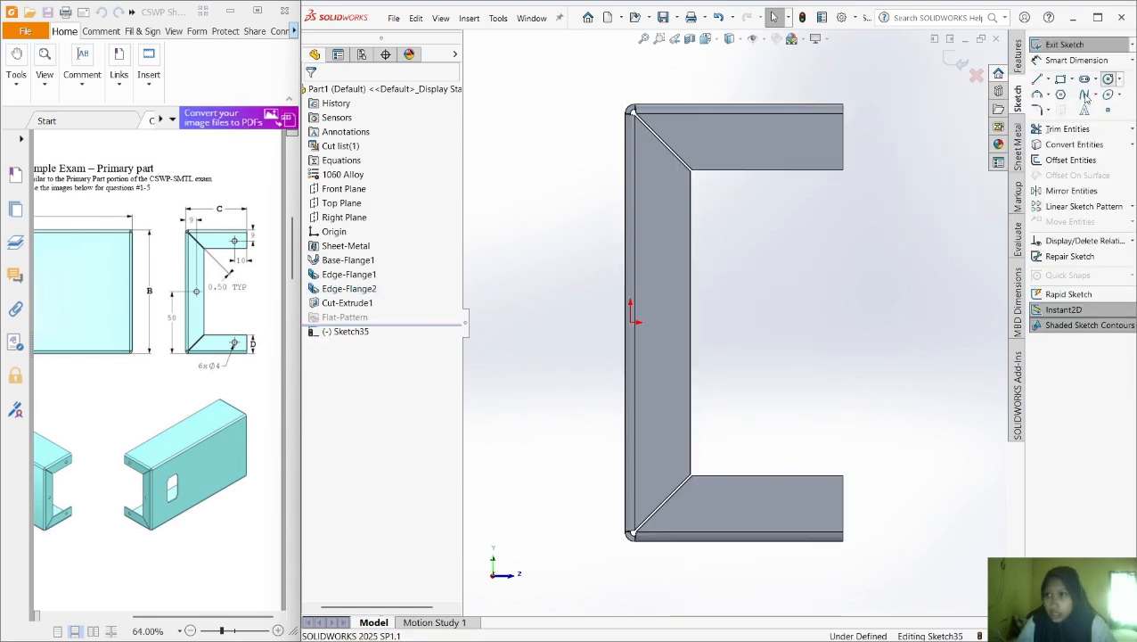
pyautogui.click(663, 322)
pyautogui.click(684, 357)
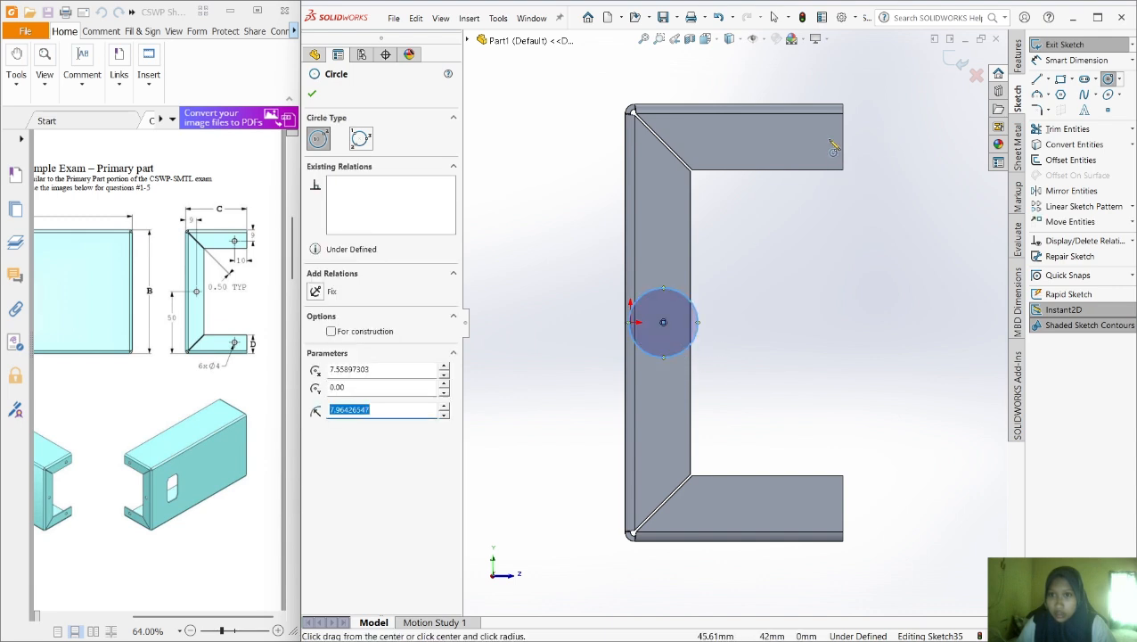
pyautogui.click(807, 136)
pyautogui.click(827, 151)
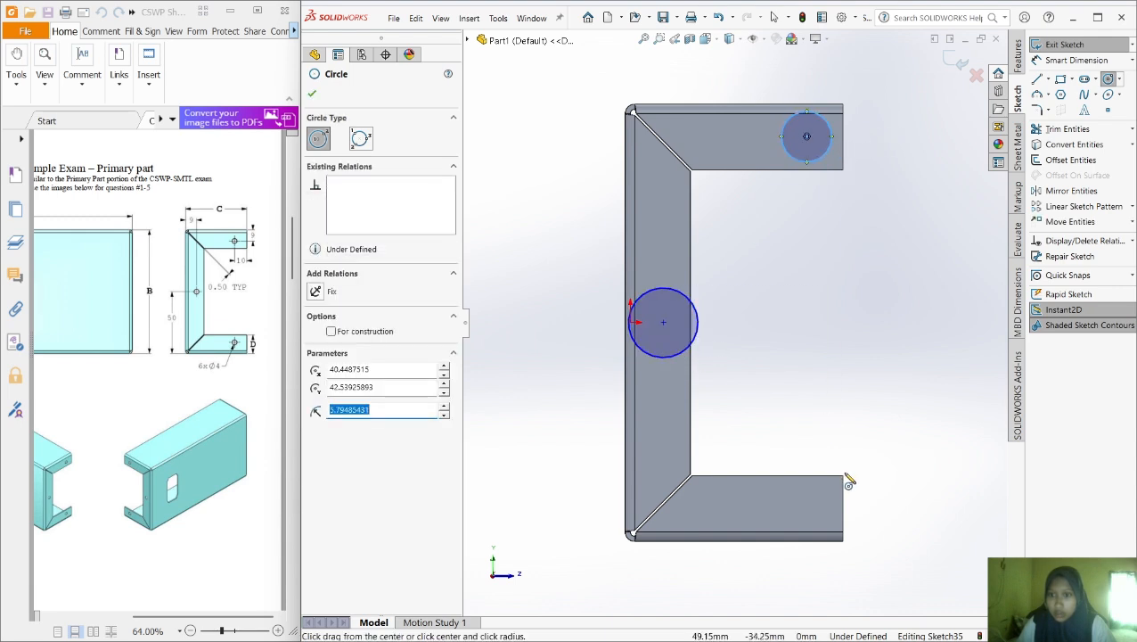
pyautogui.click(806, 506)
pyautogui.click(845, 540)
# Dimension the diameters of all three flange circles to 4 mm each
pyautogui.rightClick(847, 414)
pyautogui.click(871, 423)
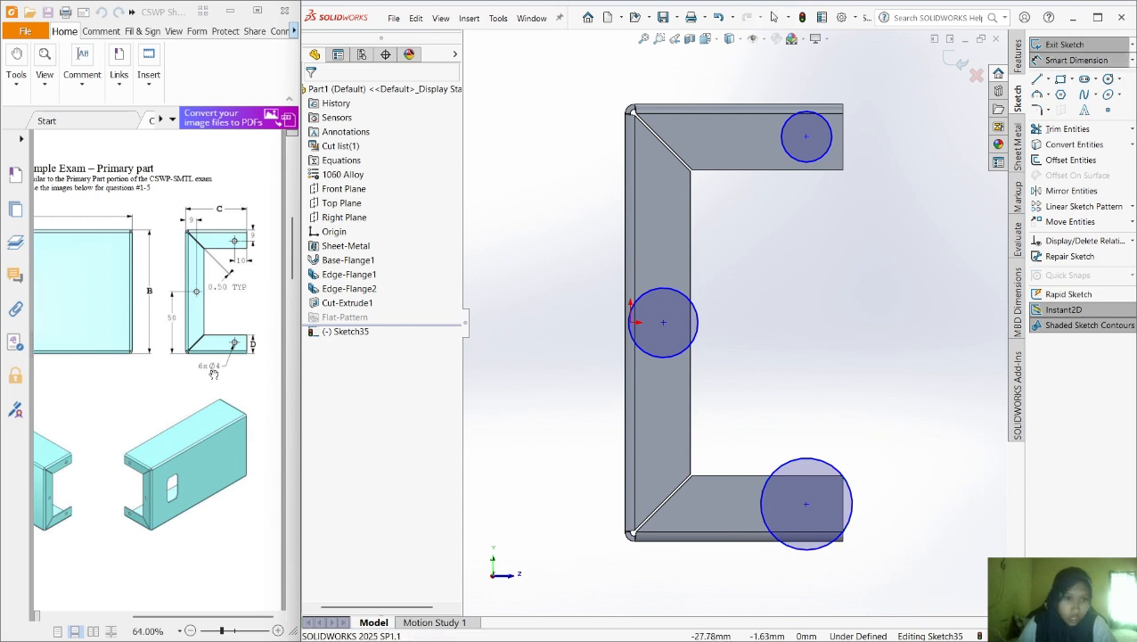
pyautogui.click(699, 331)
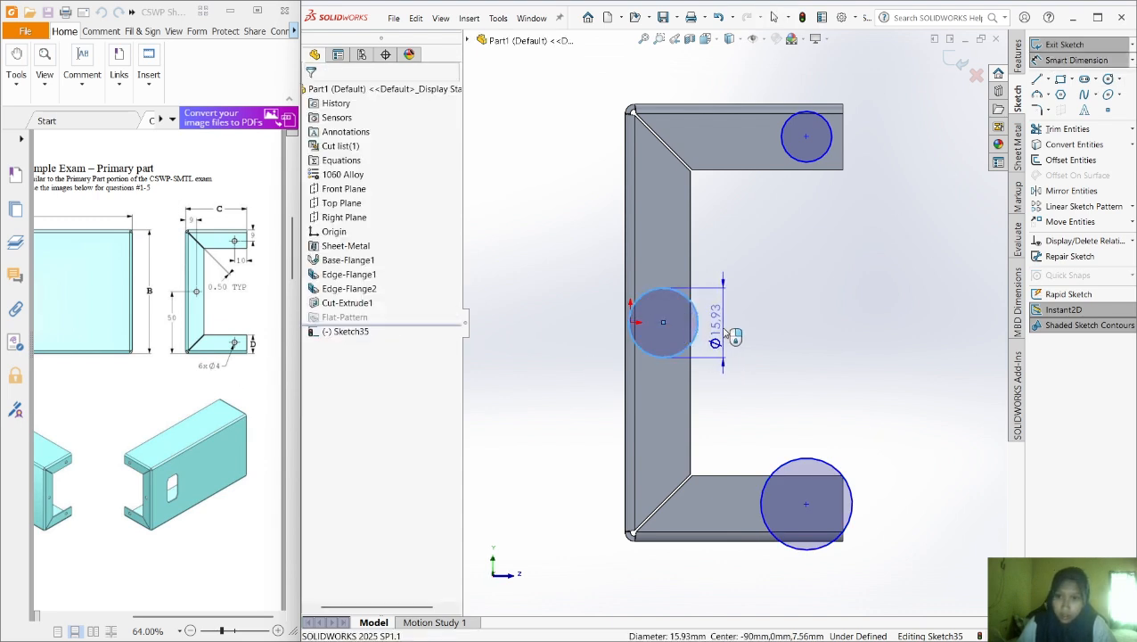
pyautogui.click(728, 333)
pyautogui.write('4mm')
pyautogui.press('Return')
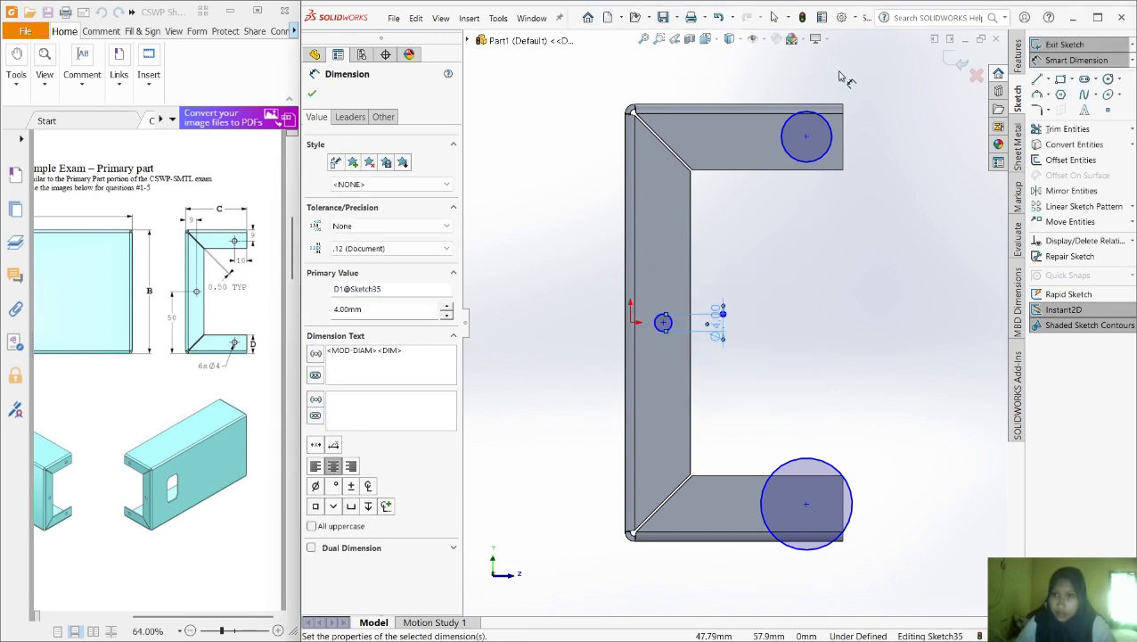
pyautogui.click(836, 140)
pyautogui.click(855, 140)
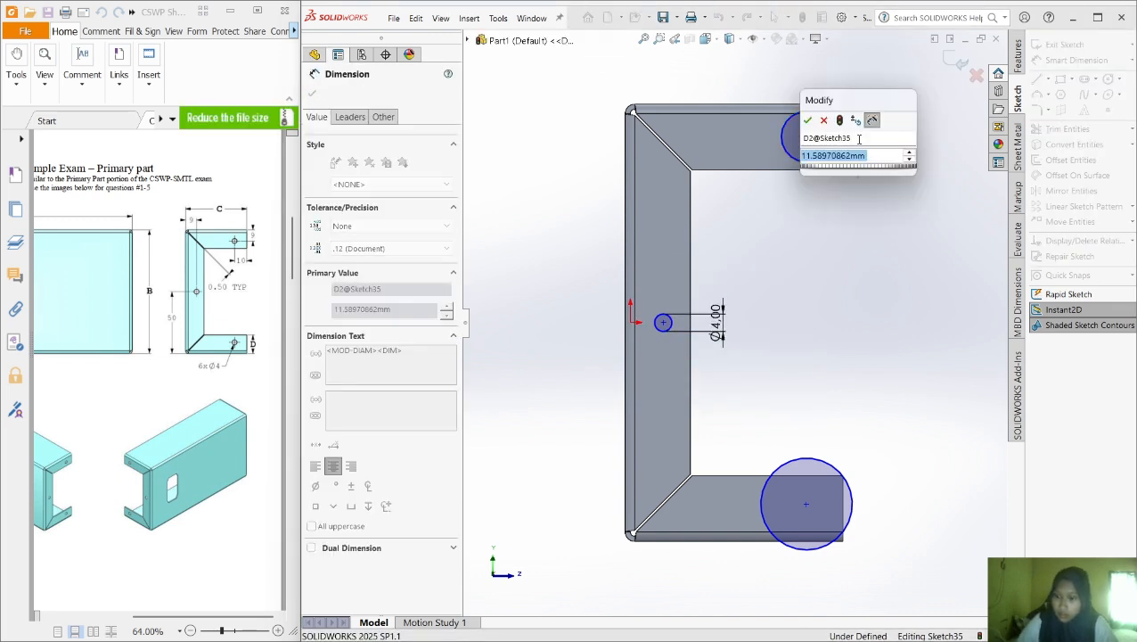
pyautogui.write('4')
pyautogui.press('Return')
pyautogui.click(856, 514)
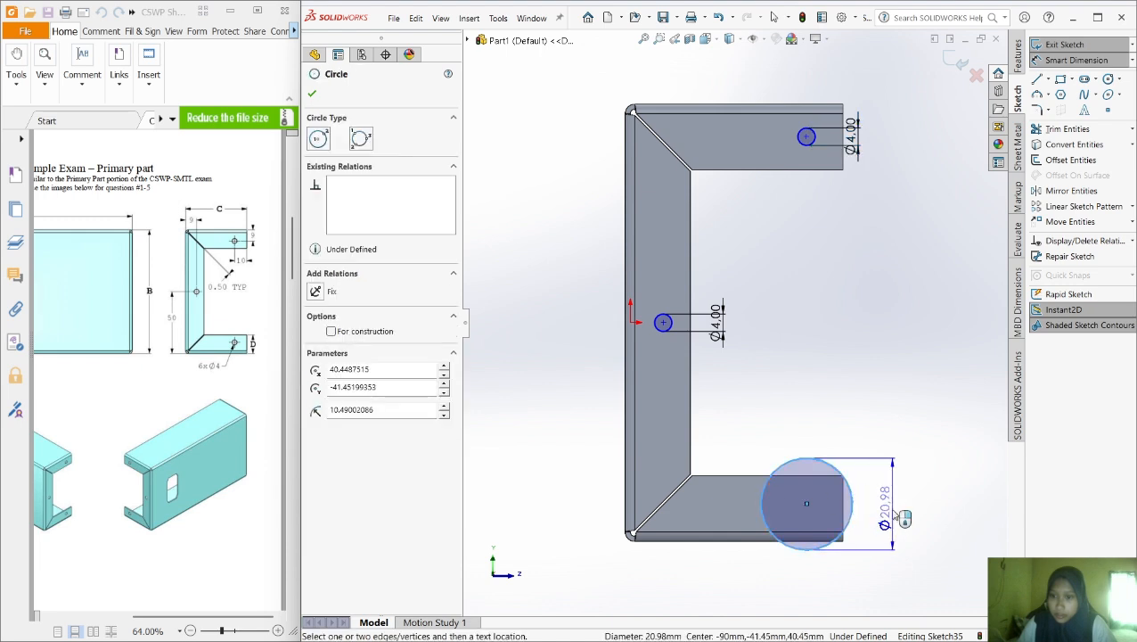
pyautogui.click(893, 509)
pyautogui.write('4.00mm')
pyautogui.press('Return')
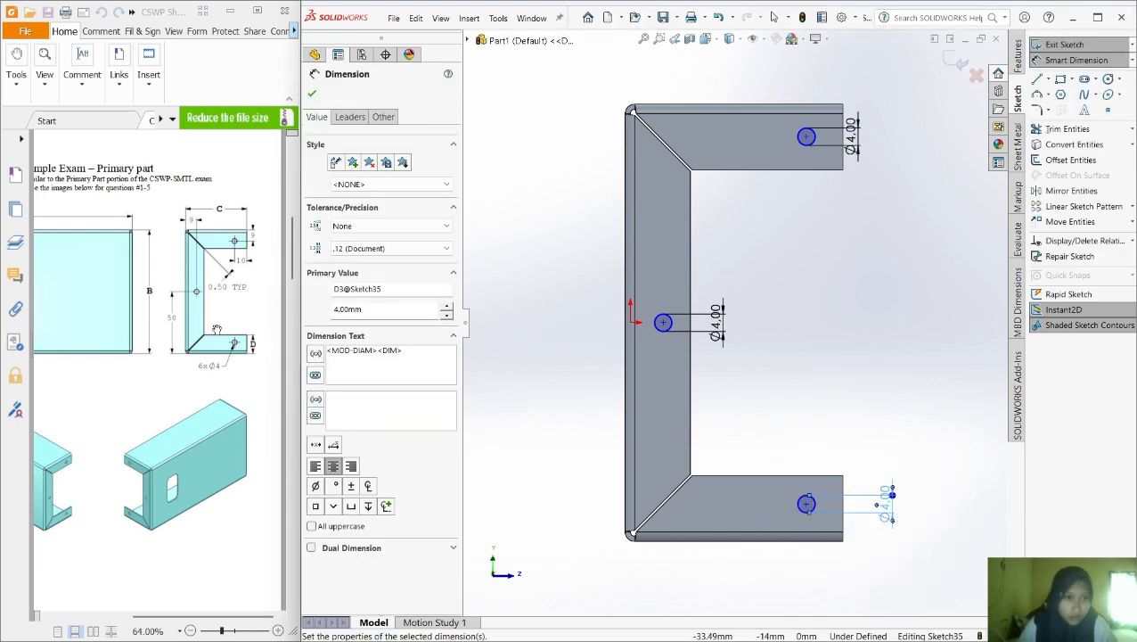
# Position the middle circle's center 50 mm above the profile's lower outer edge and 9 mm from the vertical outer edge
pyautogui.click(664, 324)
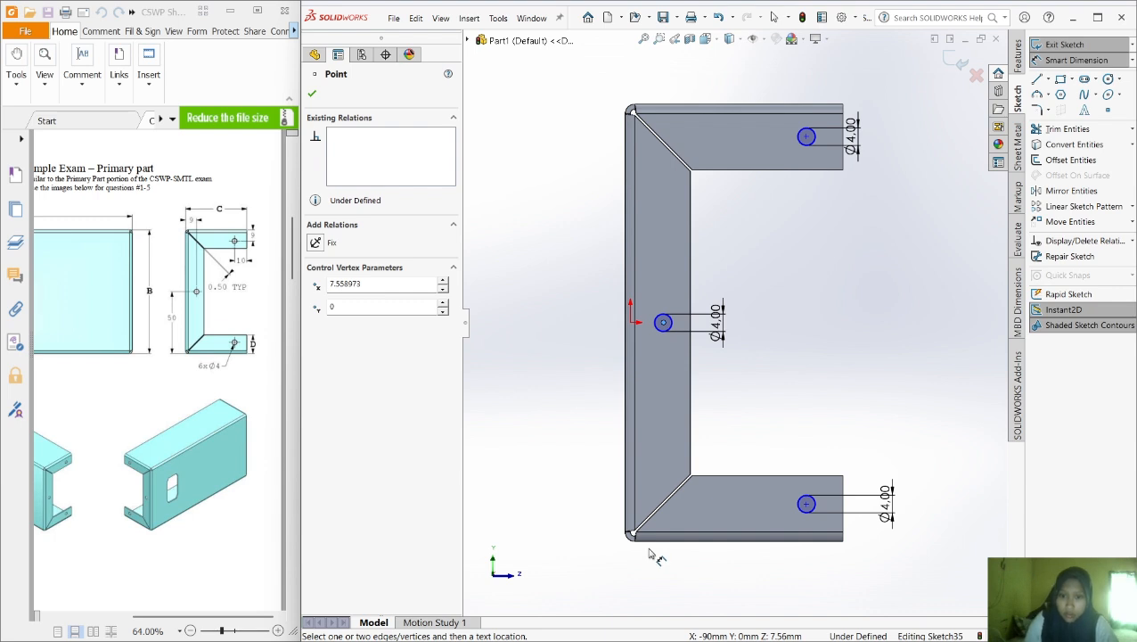
pyautogui.click(649, 540)
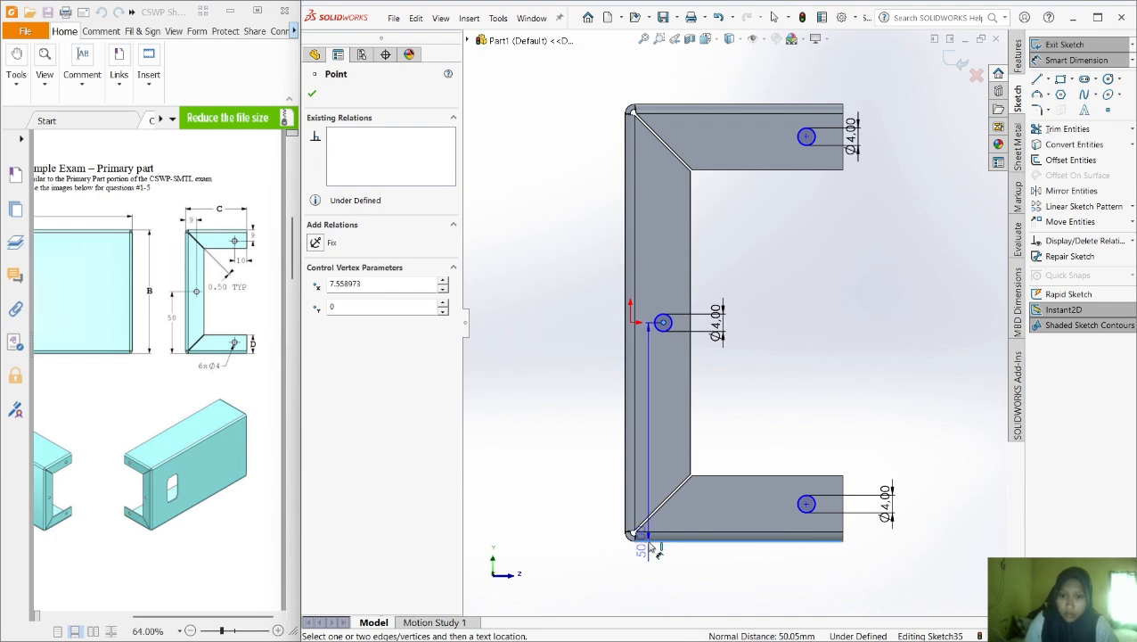
pyautogui.click(572, 457)
pyautogui.click(521, 434)
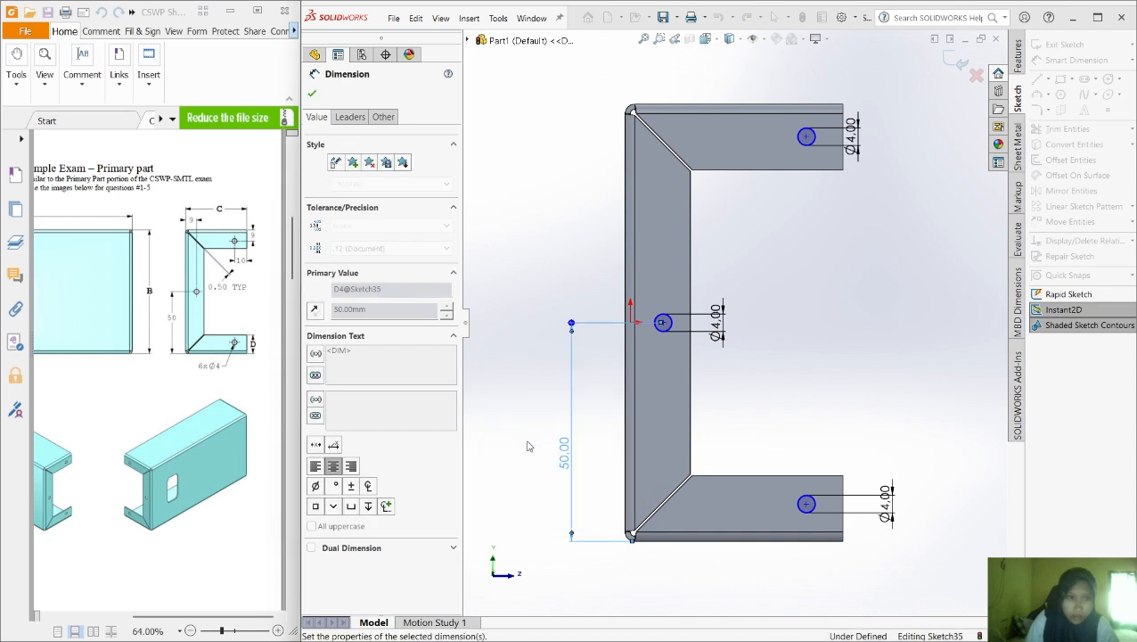
pyautogui.click(664, 323)
pyautogui.click(630, 299)
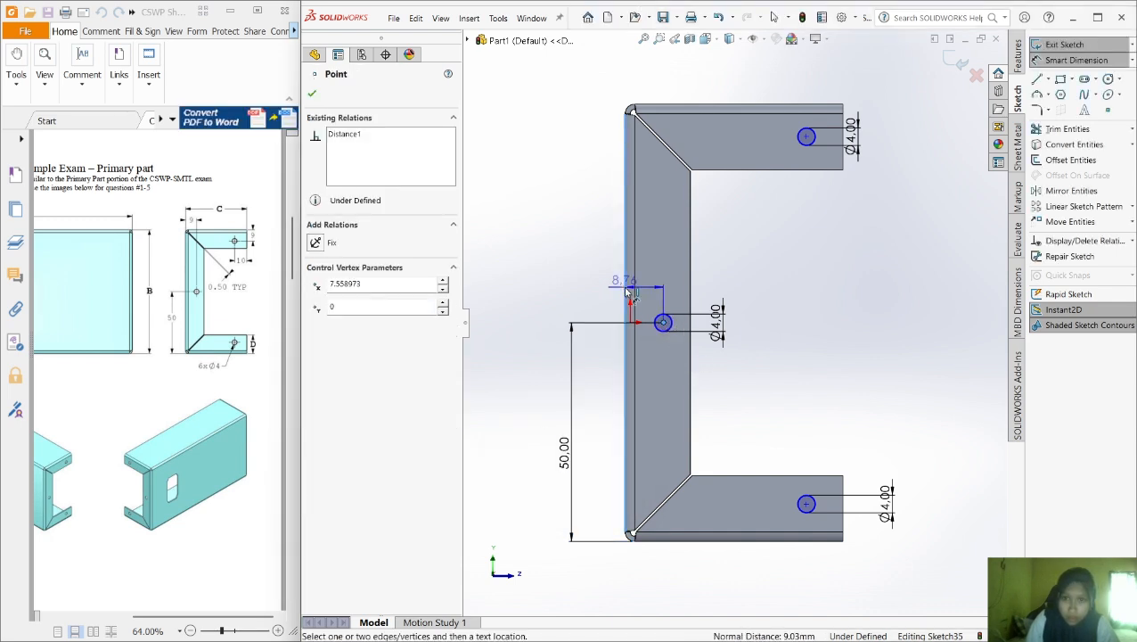
pyautogui.click(580, 265)
pyautogui.write('9.00mm')
pyautogui.press('Return')
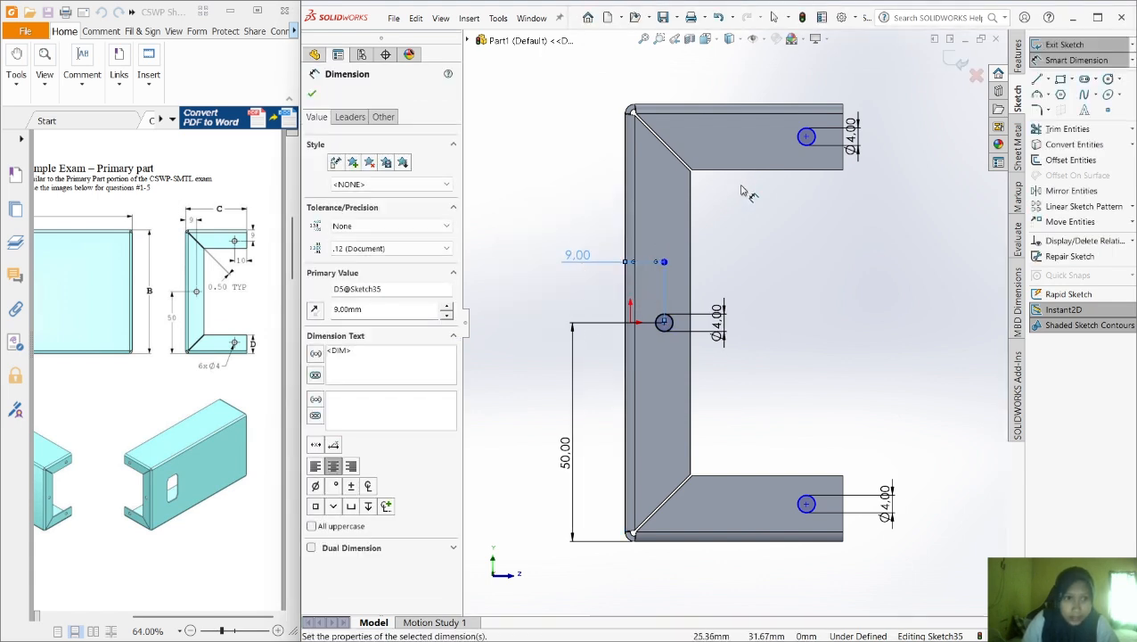
# Position the upper circle's center 9 mm below the upper outer edge and 10 mm from the flange's open end
pyautogui.click(807, 137)
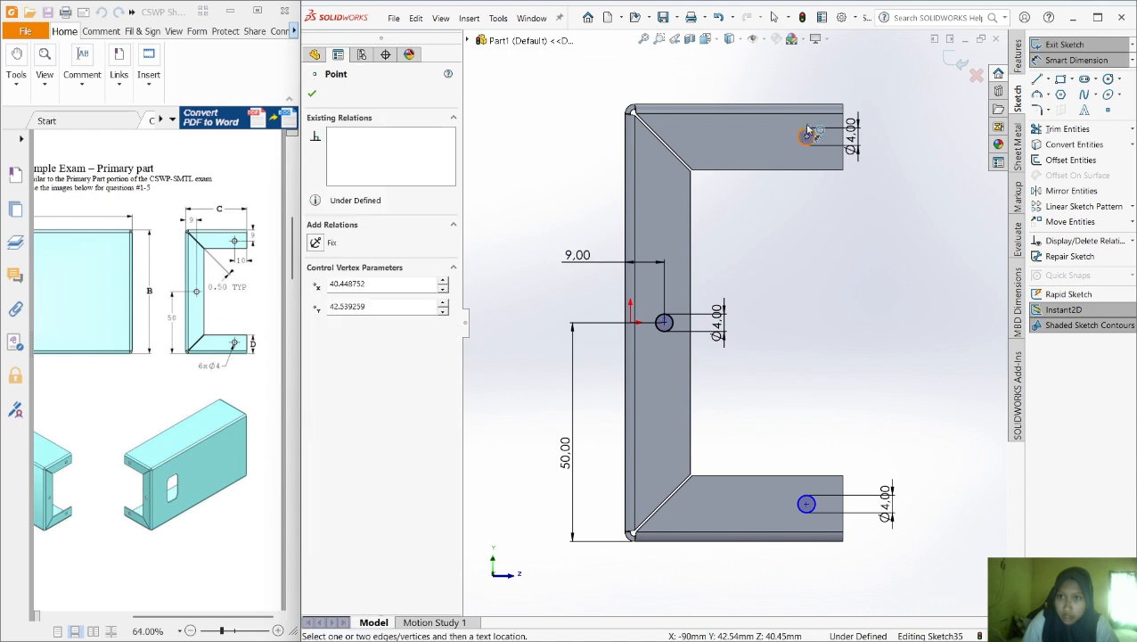
pyautogui.click(811, 107)
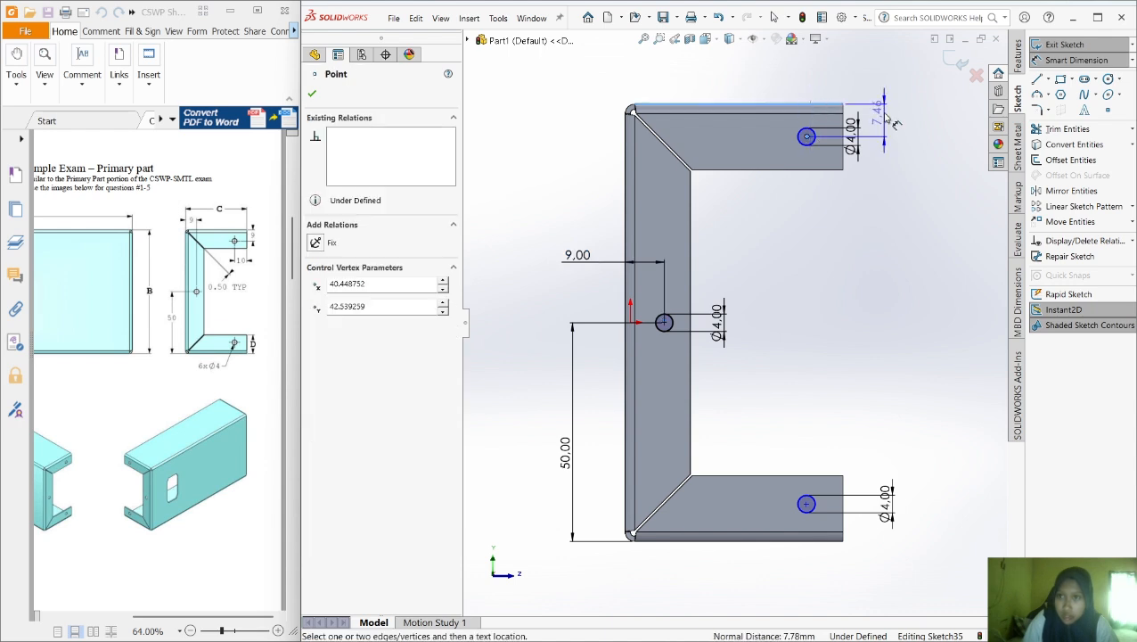
pyautogui.click(880, 115)
pyautogui.write('9')
pyautogui.press('Return')
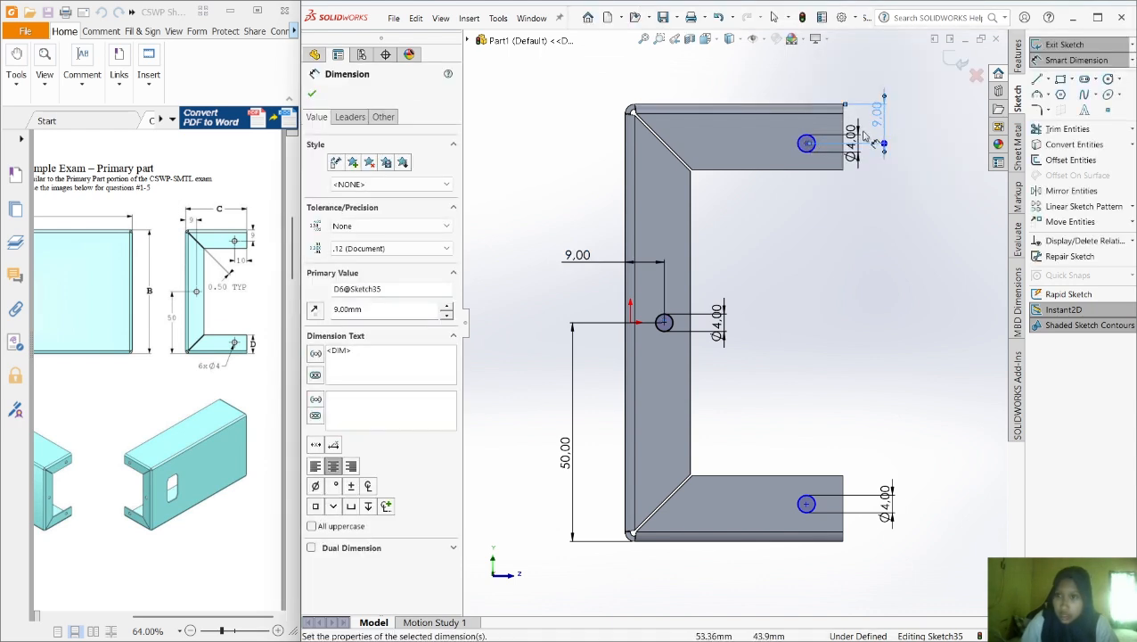
pyautogui.click(806, 145)
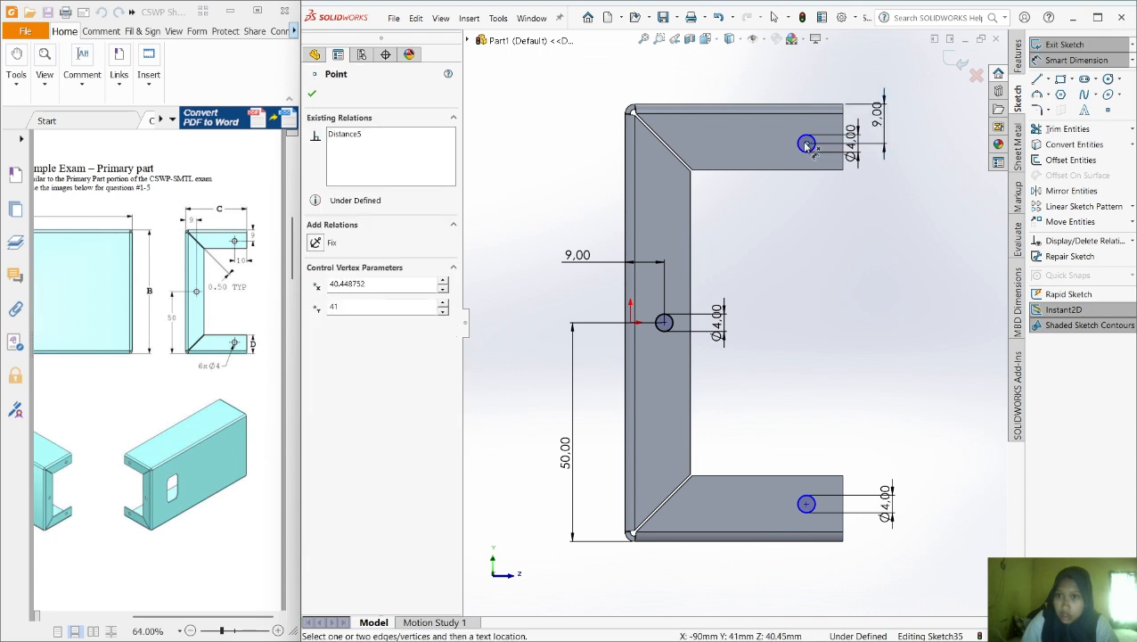
pyautogui.click(844, 166)
pyautogui.click(840, 191)
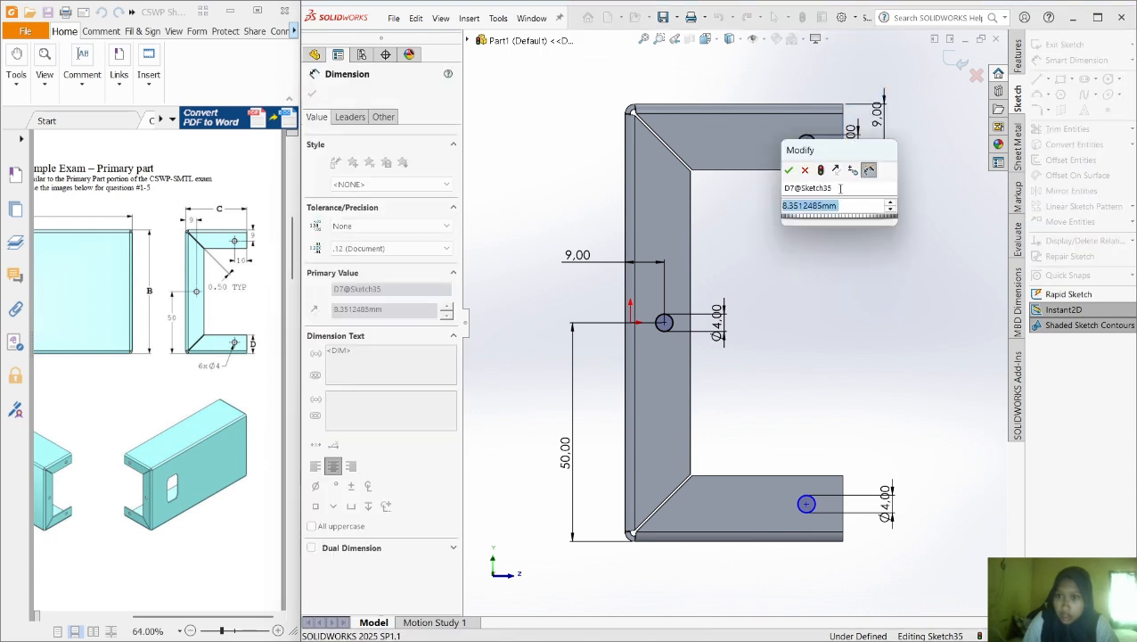
pyautogui.write('10')
pyautogui.press('Return')
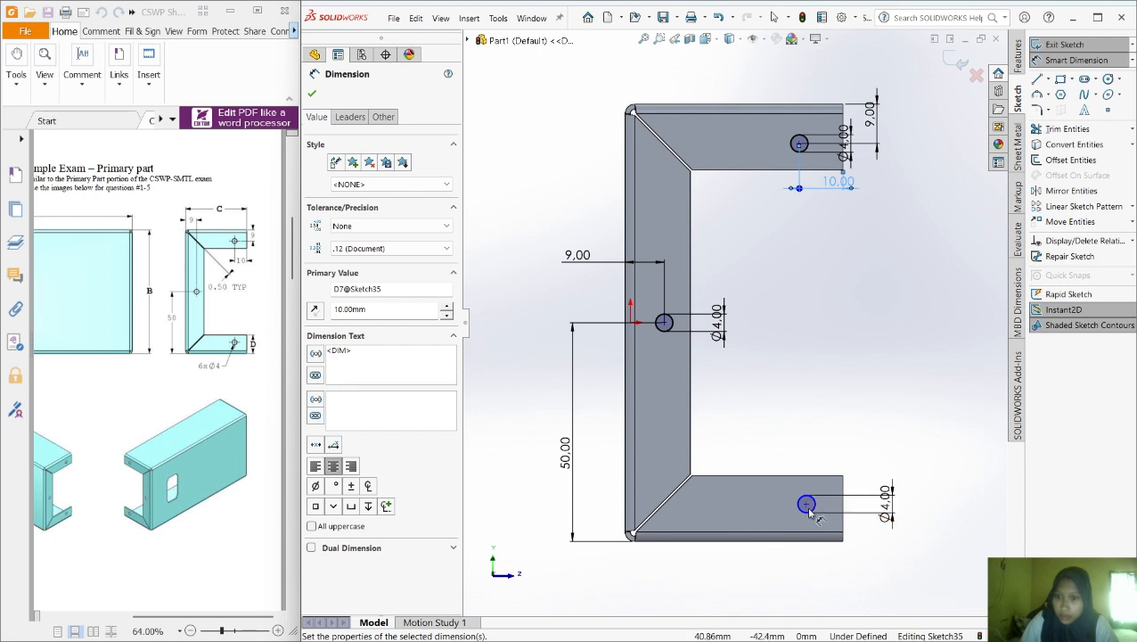
# Position the lower circle's center 9 mm above the lower outer edge
pyautogui.click(808, 506)
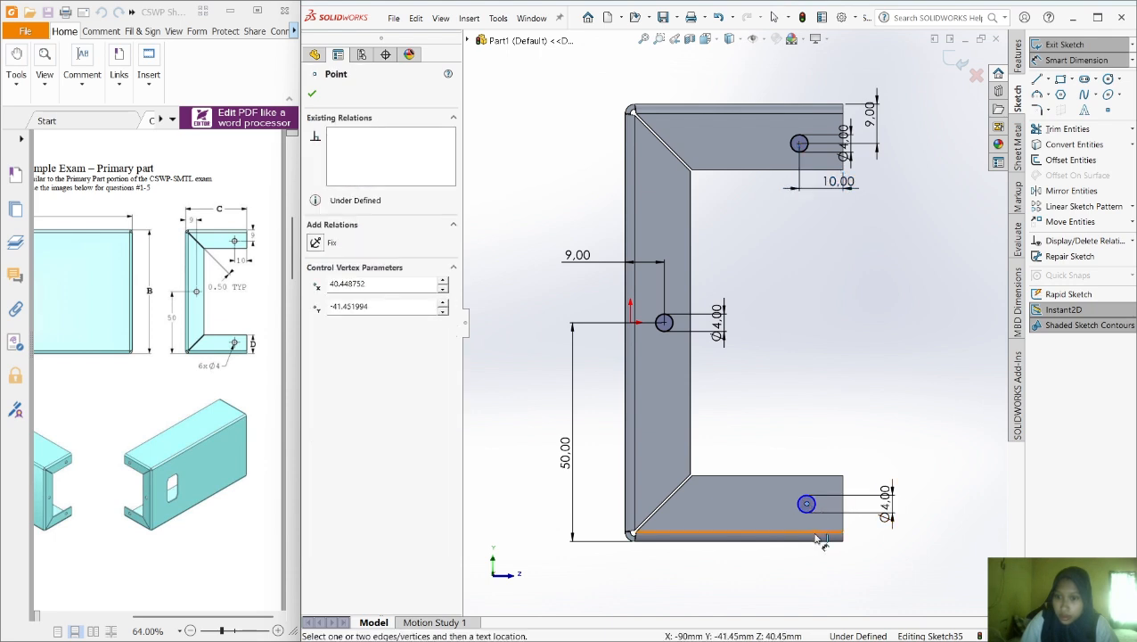
pyautogui.click(816, 539)
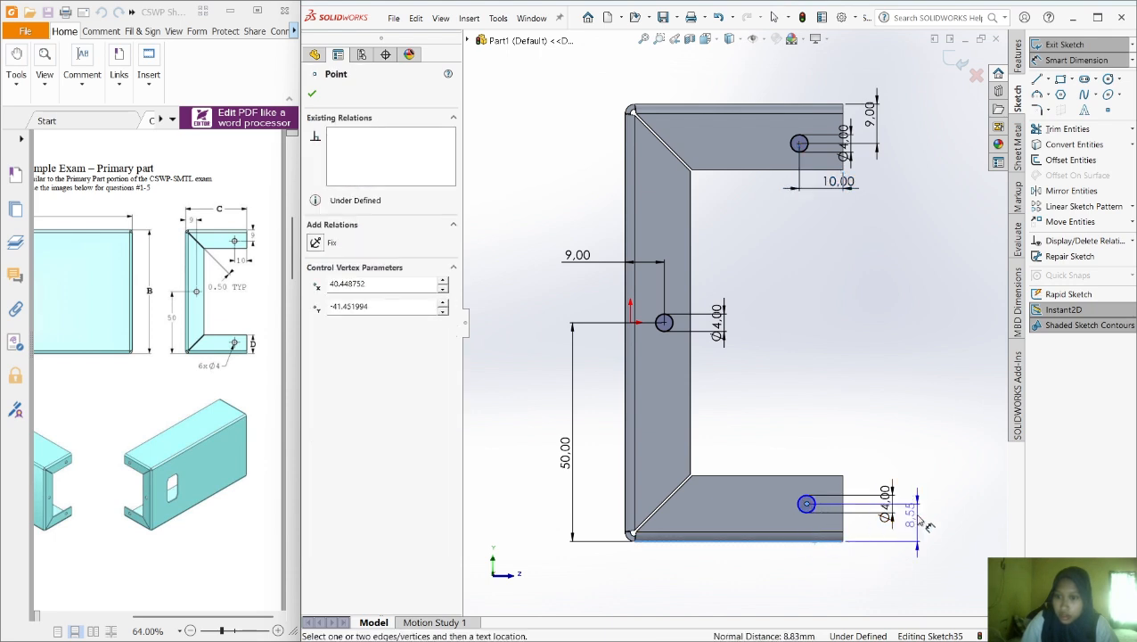
pyautogui.click(929, 526)
pyautogui.write('9')
pyautogui.press('Return')
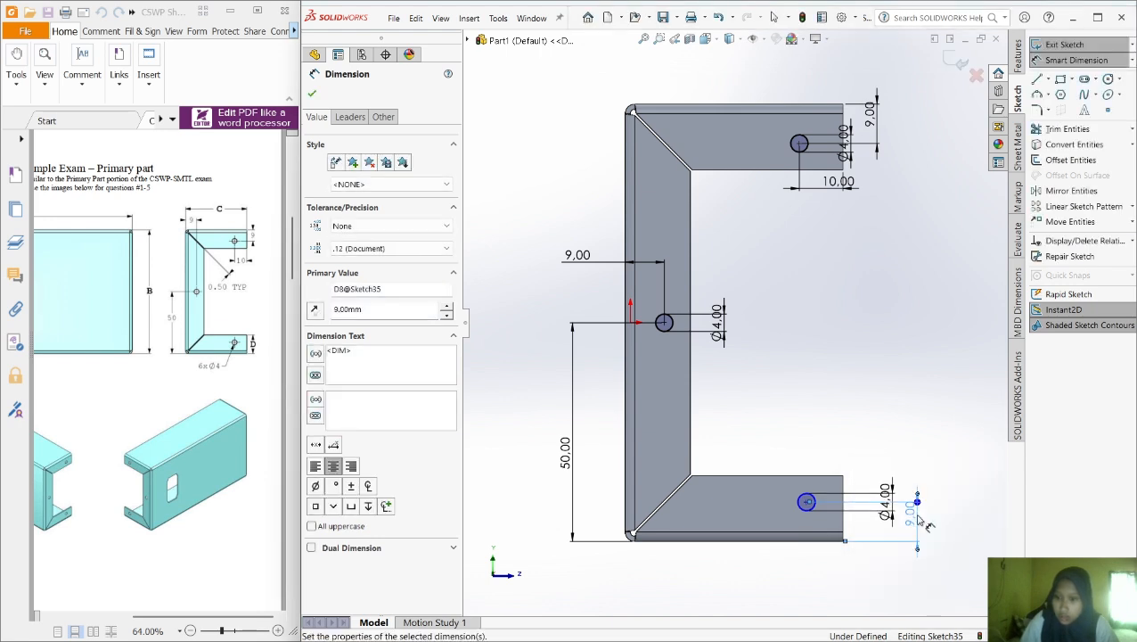
# Position the lower circle's center 10 mm from the flange's open end
pyautogui.click(807, 505)
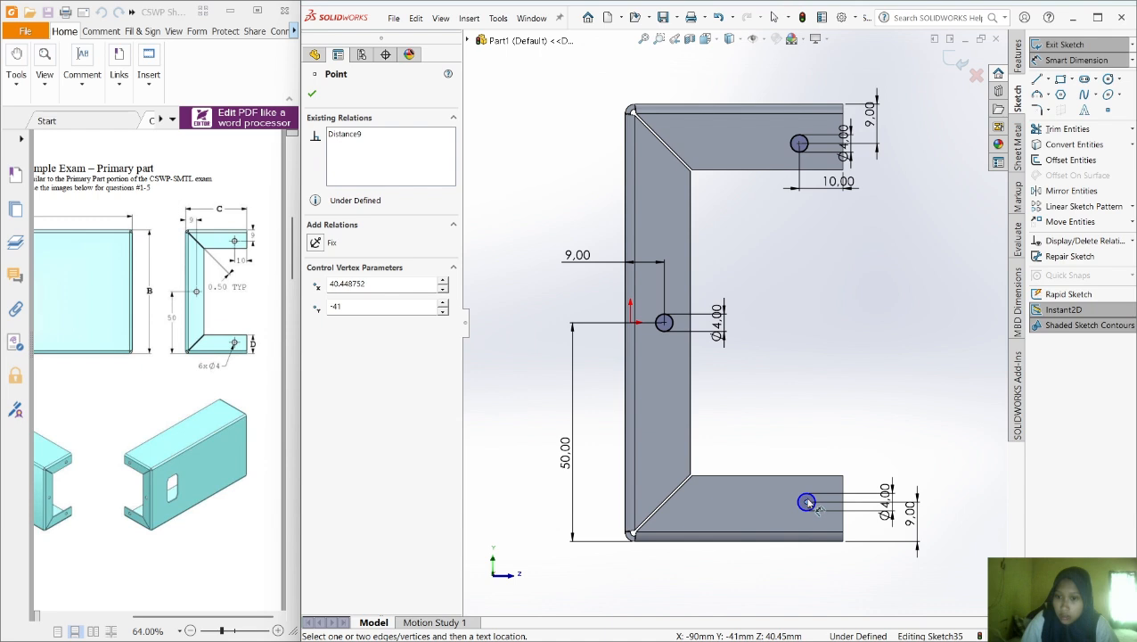
pyautogui.scroll(1, 808, 504)
pyautogui.scroll(-2, 793, 533)
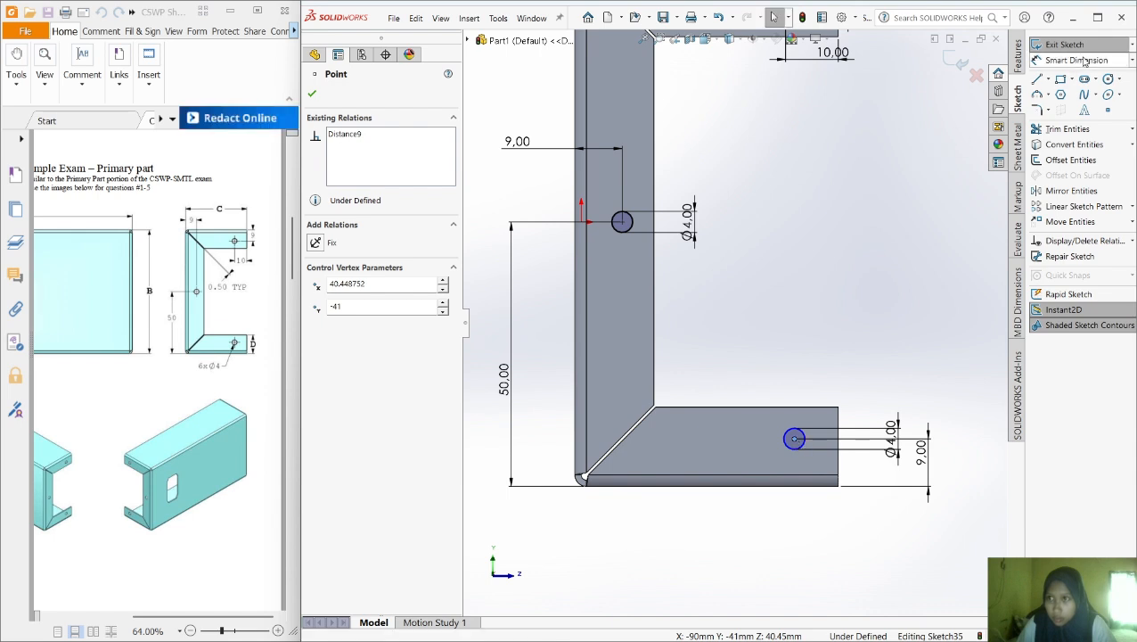
pyautogui.press('Escape')
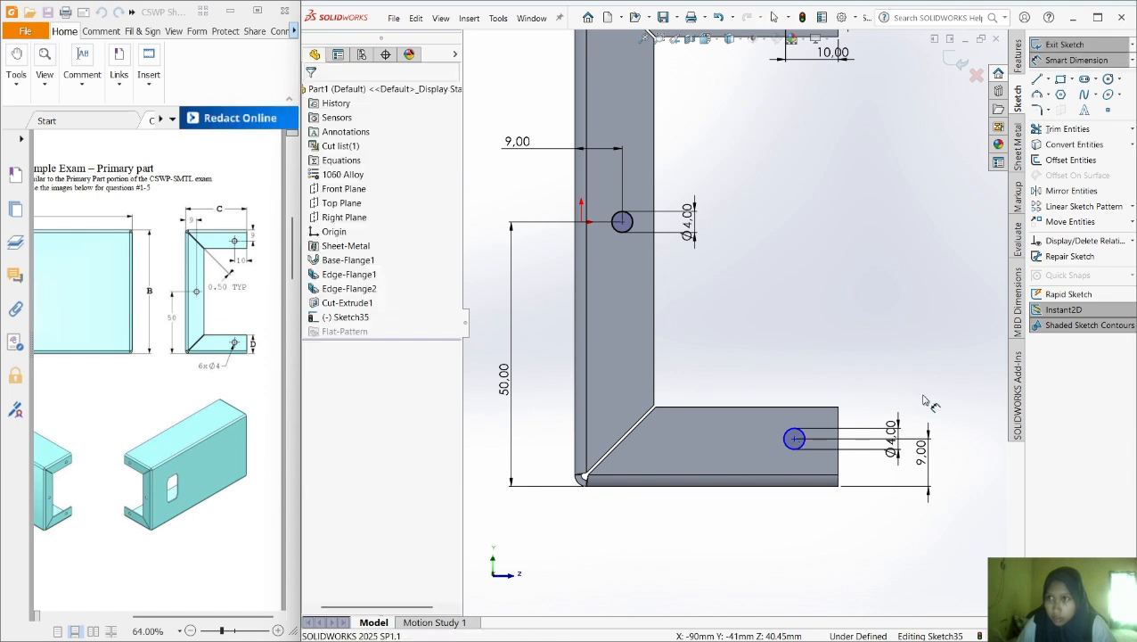
pyautogui.click(796, 440)
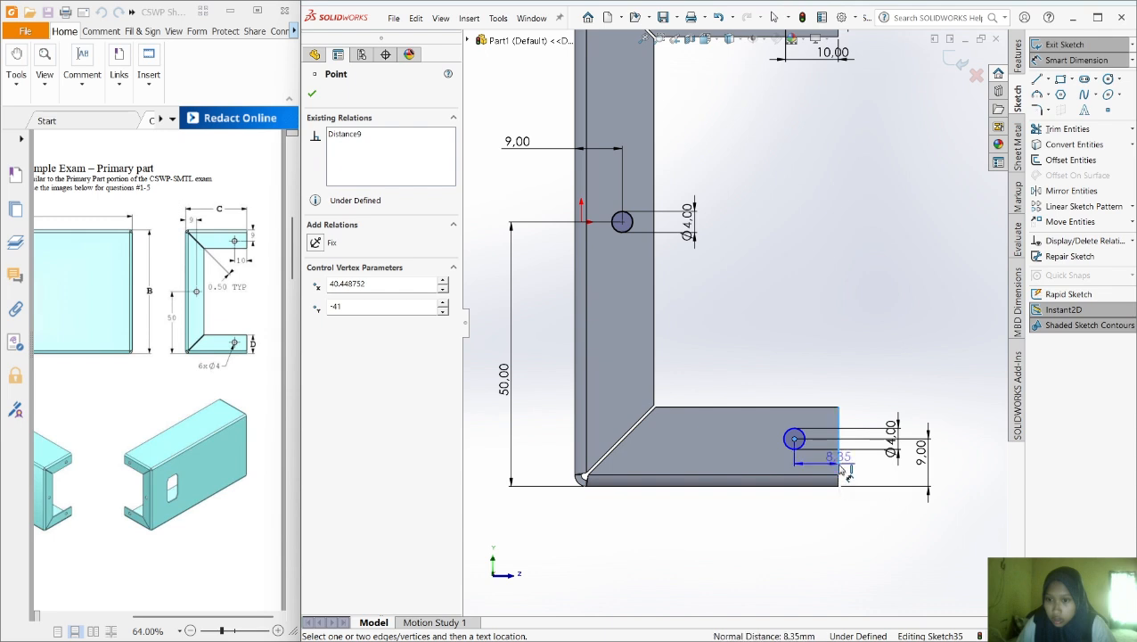
pyautogui.click(840, 465)
pyautogui.click(821, 513)
pyautogui.write('10')
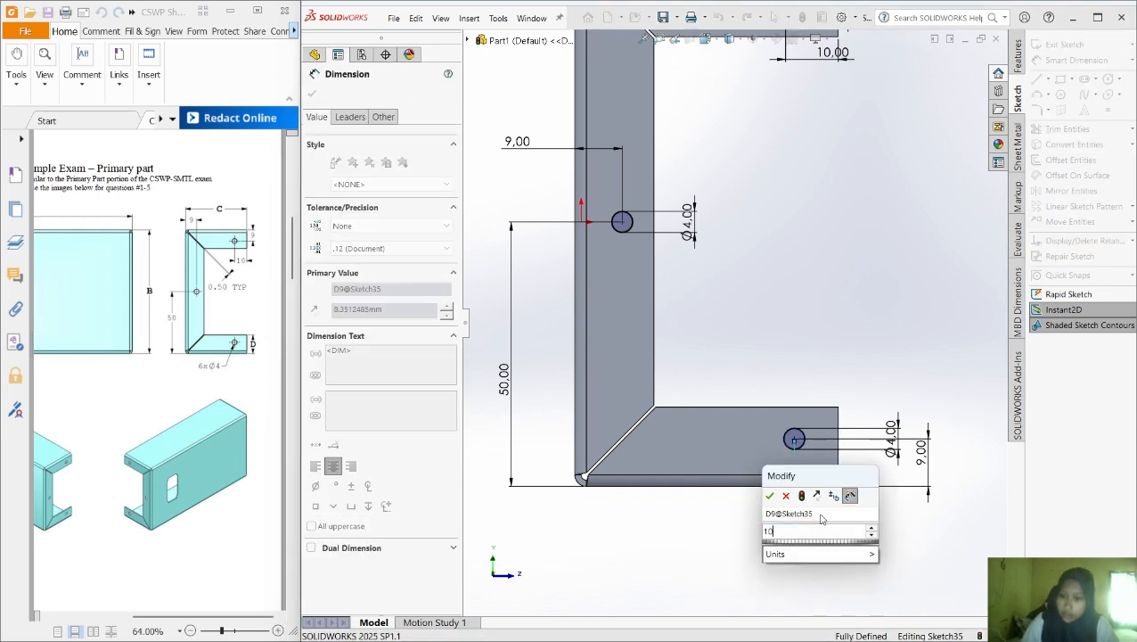
pyautogui.press('Return')
pyautogui.press('f')
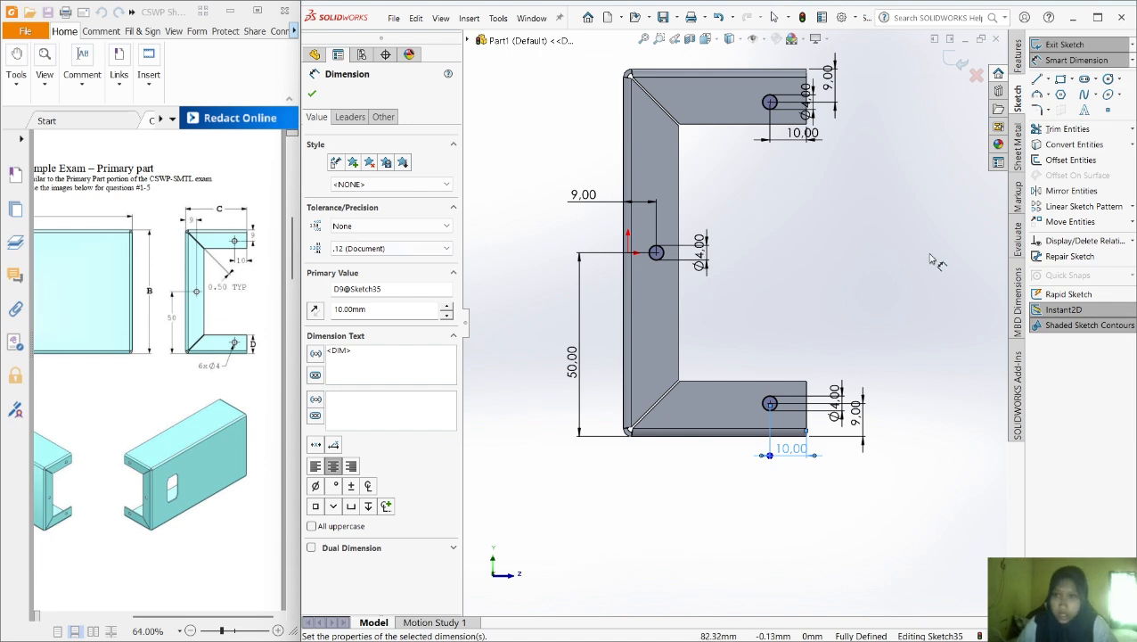
# Cut the three flange circles with an Extruded Cut set to Through All, so they pierce both side flanges
pyautogui.click(1048, 59)
pyautogui.click(1017, 54)
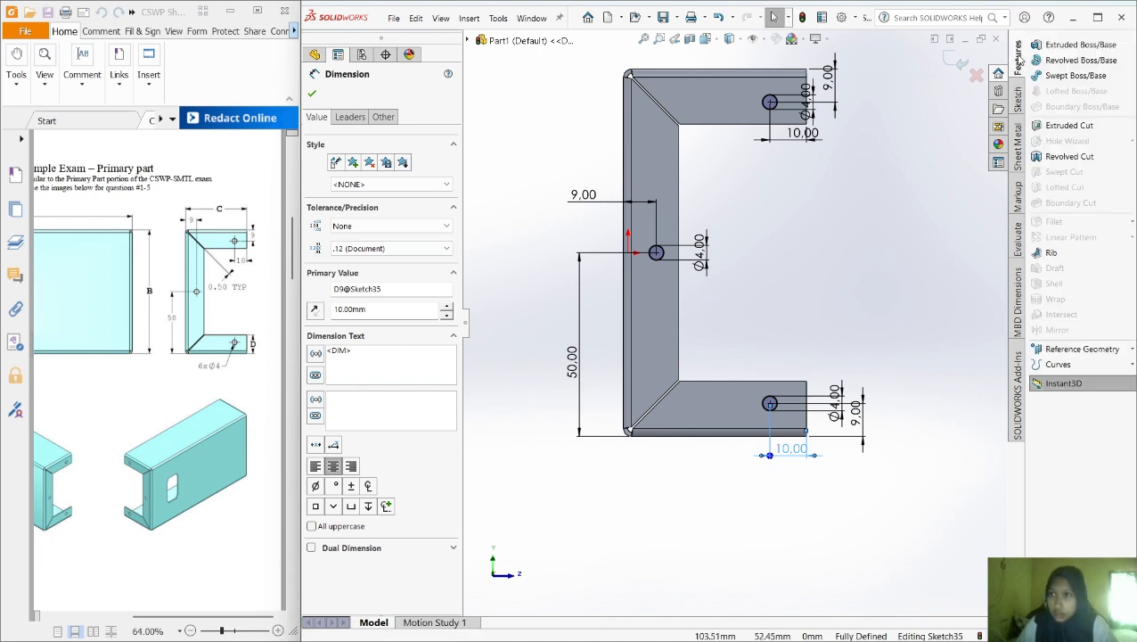
pyautogui.click(1069, 126)
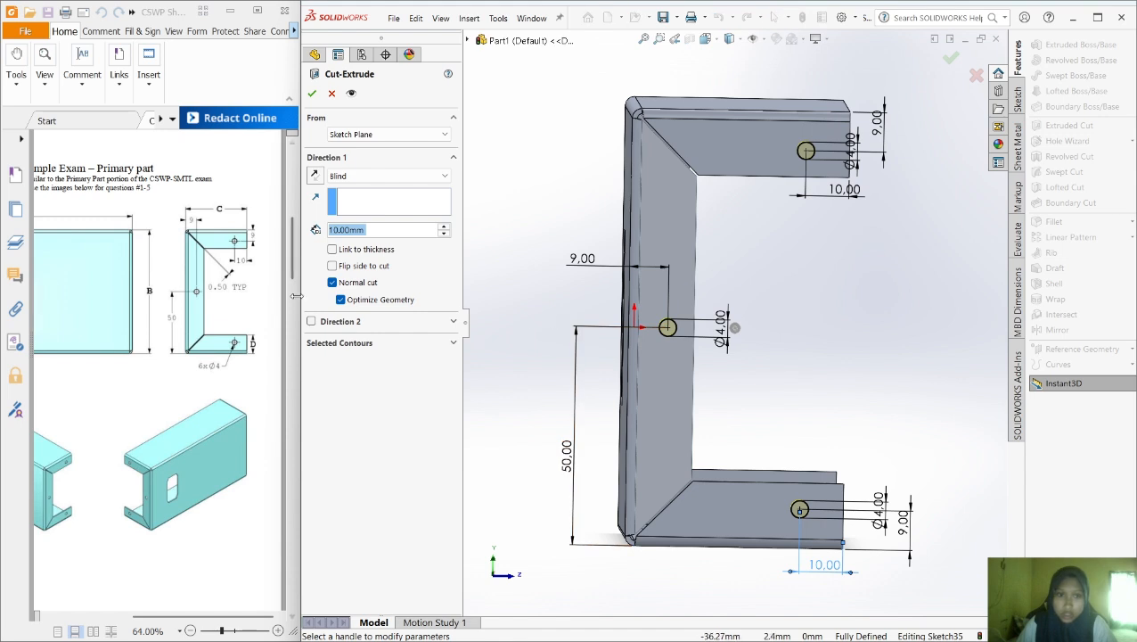
pyautogui.click(363, 177)
pyautogui.click(378, 208)
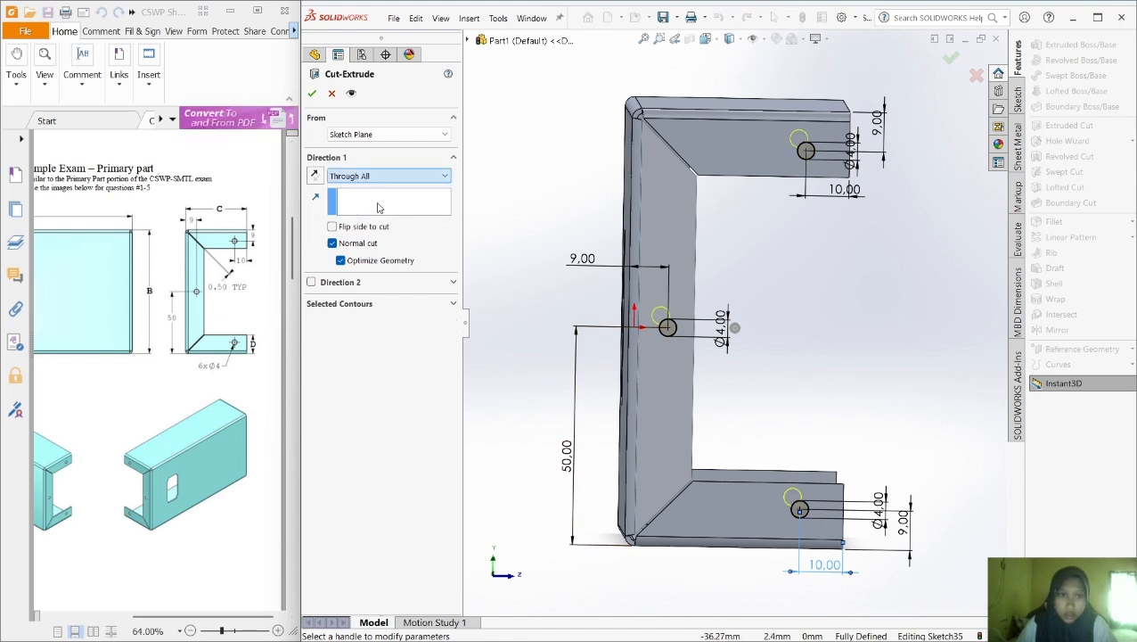
pyautogui.click(312, 93)
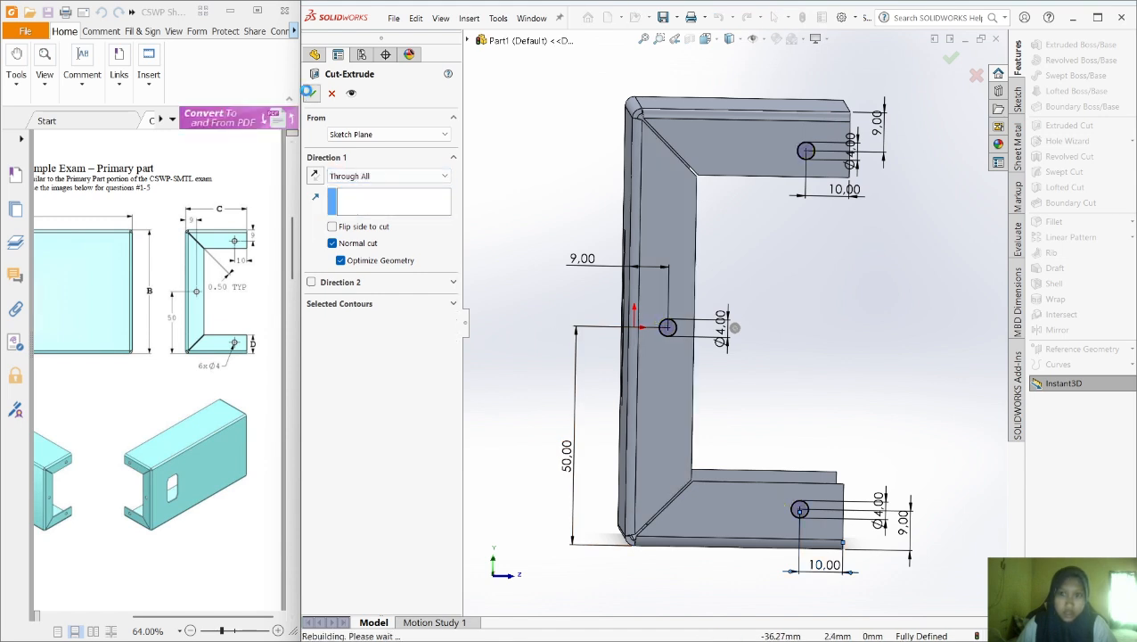
pyautogui.click(779, 344)
pyautogui.scroll(-2, 779, 344)
pyautogui.scroll(4, 779, 344)
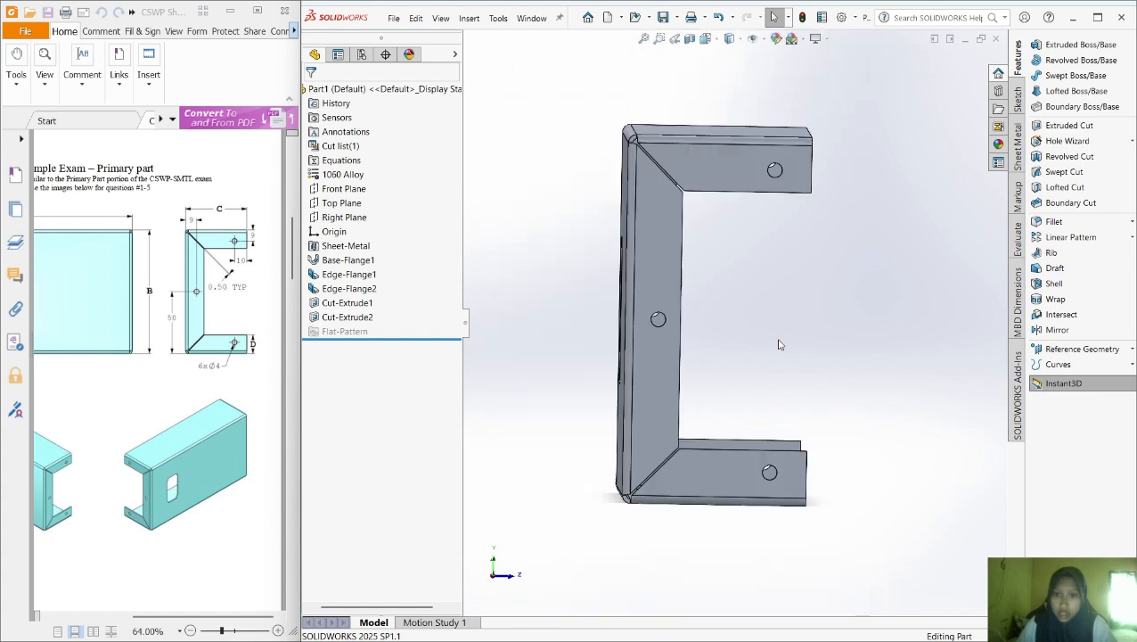
pyautogui.rightClick(781, 345)
pyautogui.click(829, 393)
pyautogui.moveTo(807, 393); pyautogui.dragTo(814, 294)
# Bring the full Question 1 and Question 2 specifications into view in the exam PDF
pyautogui.scroll(2, 169, 451)
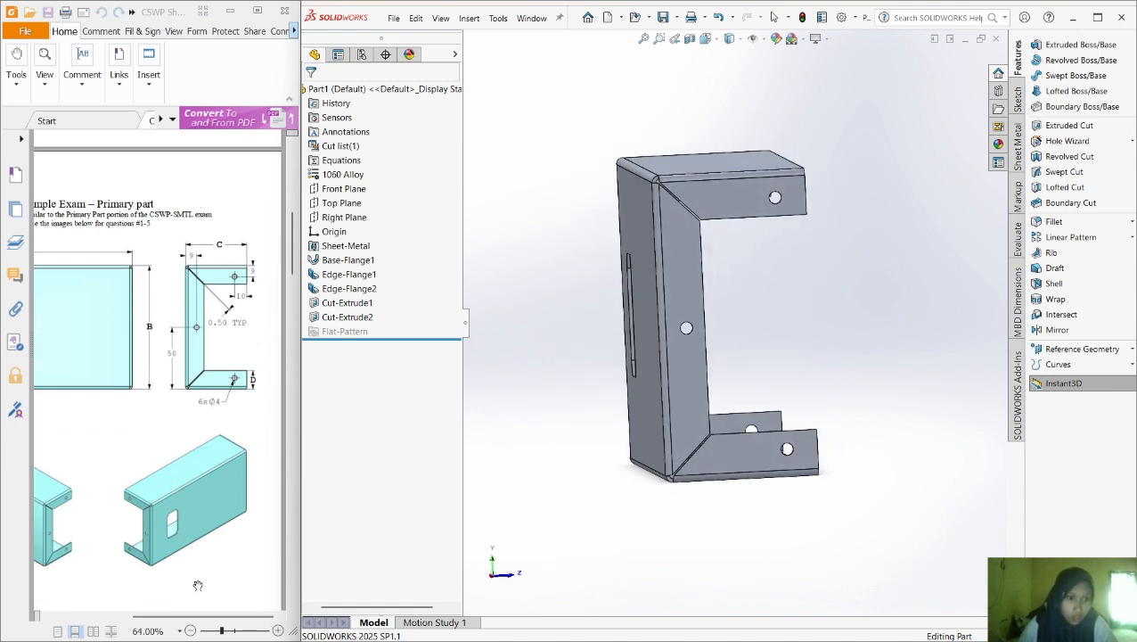
pyautogui.click(191, 630)
pyautogui.moveTo(296, 235); pyautogui.dragTo(292, 312)
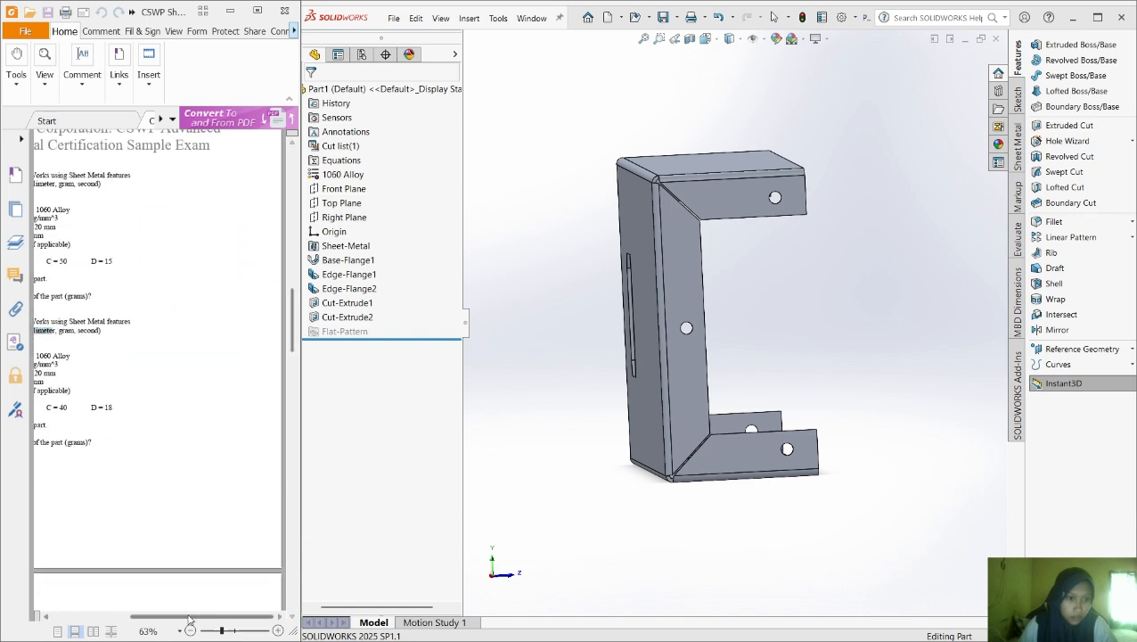
pyautogui.moveTo(184, 616); pyautogui.dragTo(121, 616)
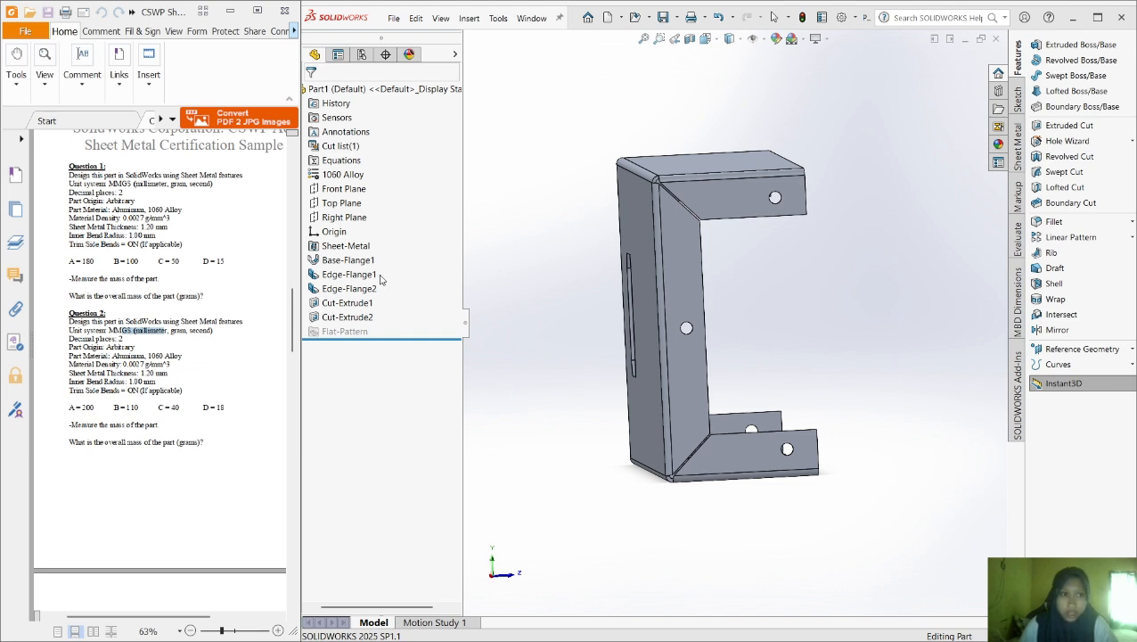
pyautogui.rightClick(359, 177)
pyautogui.click(392, 184)
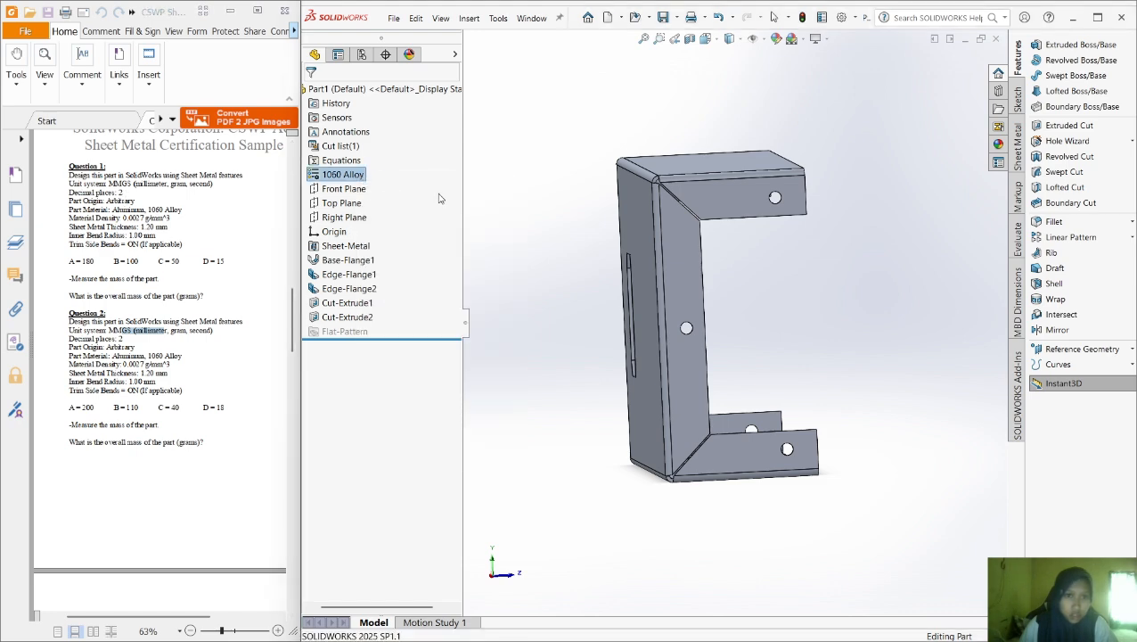
pyautogui.click(987, 100)
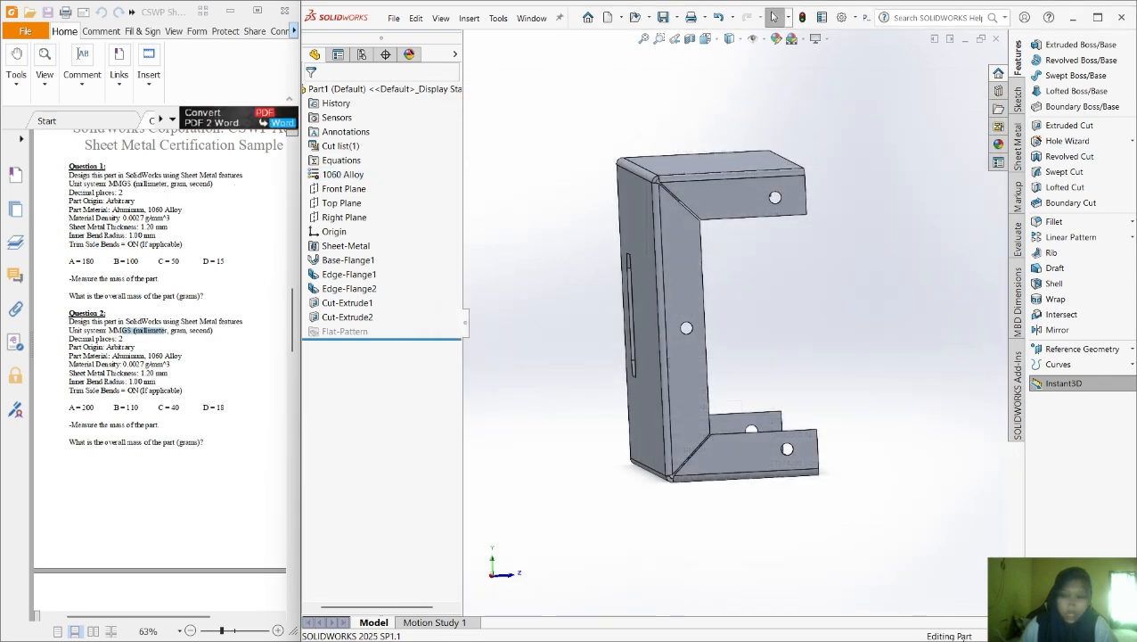
pyautogui.click(1070, 633)
pyautogui.click(860, 608)
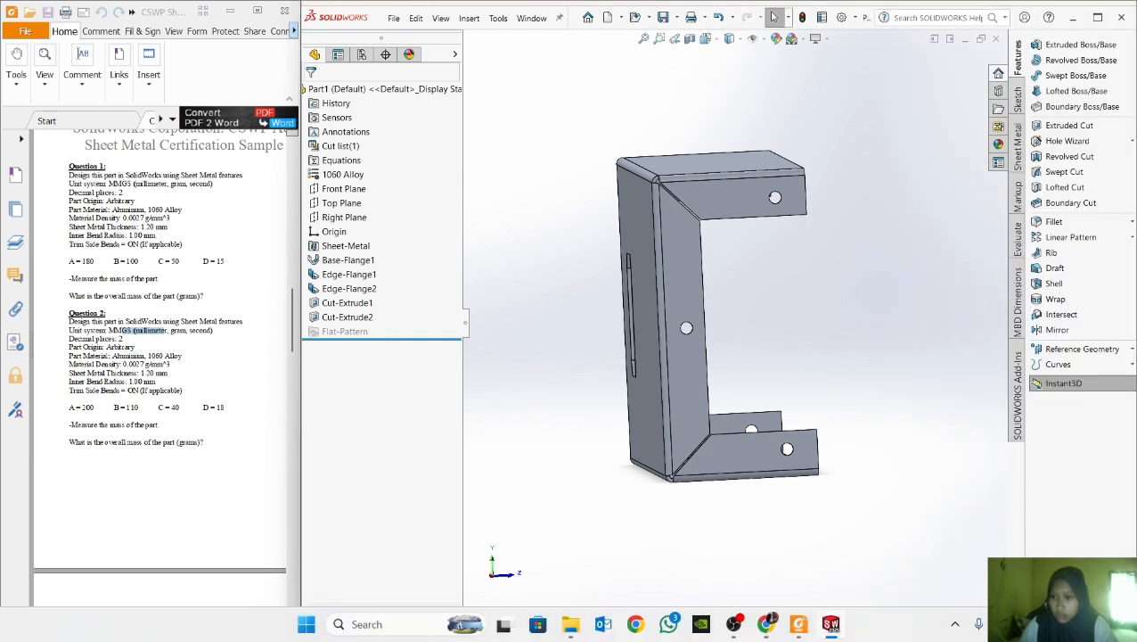
pyautogui.click(1077, 636)
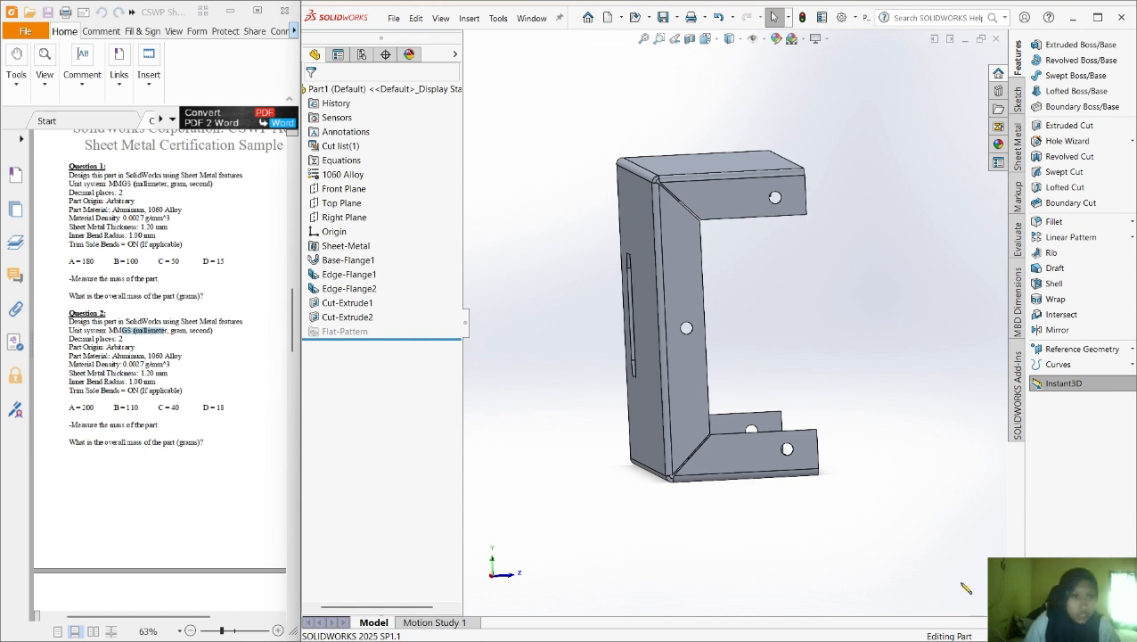
pyautogui.click(751, 541)
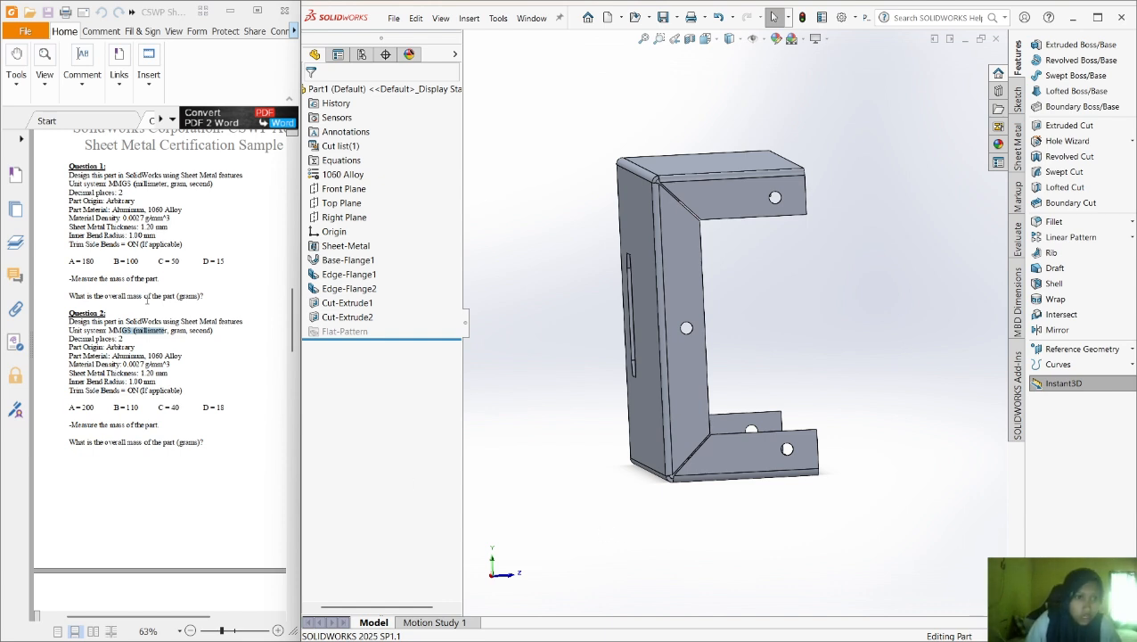
pyautogui.click(100, 244)
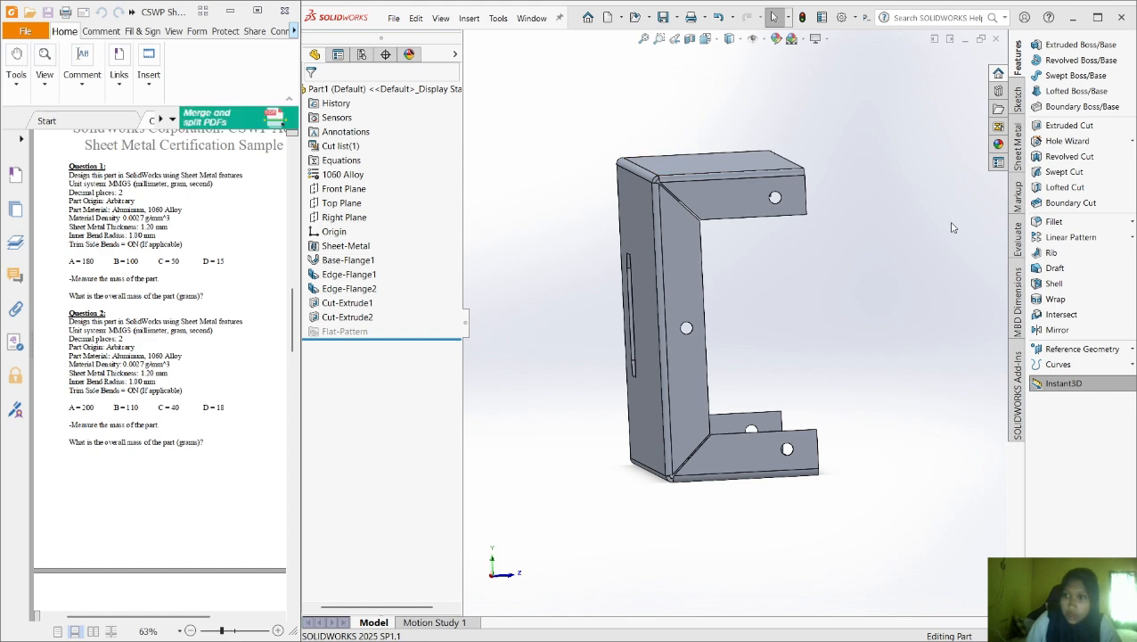
# Evaluate the part's mass properties using custom units of millimeters, grams and millimeters^3 with 2 decimal places
pyautogui.click(1016, 243)
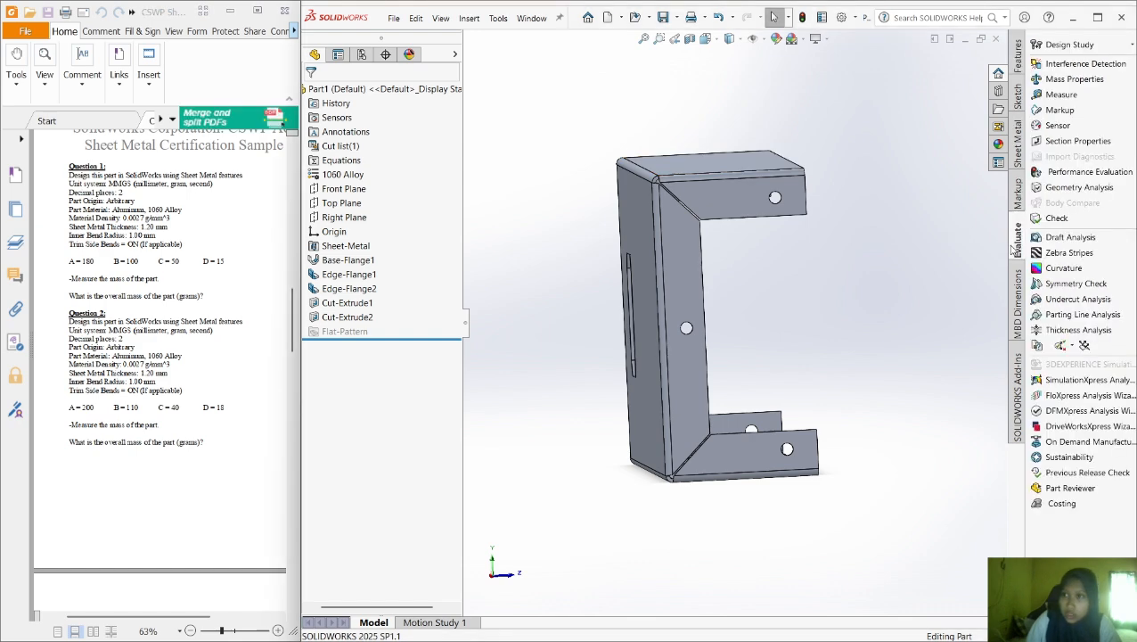
pyautogui.click(1074, 79)
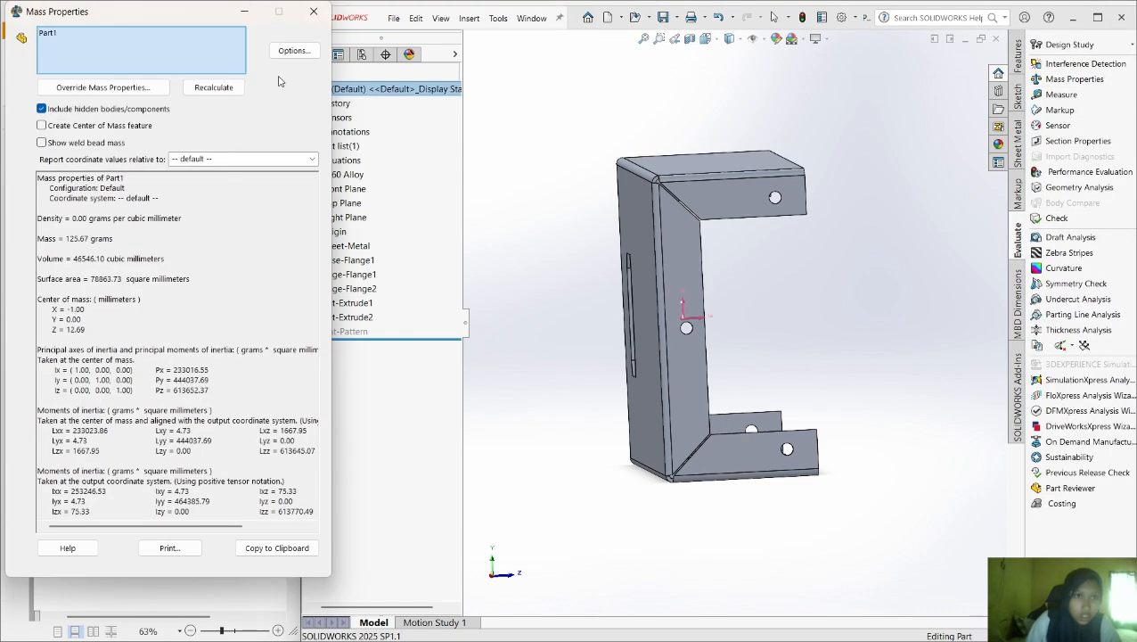
pyautogui.click(292, 50)
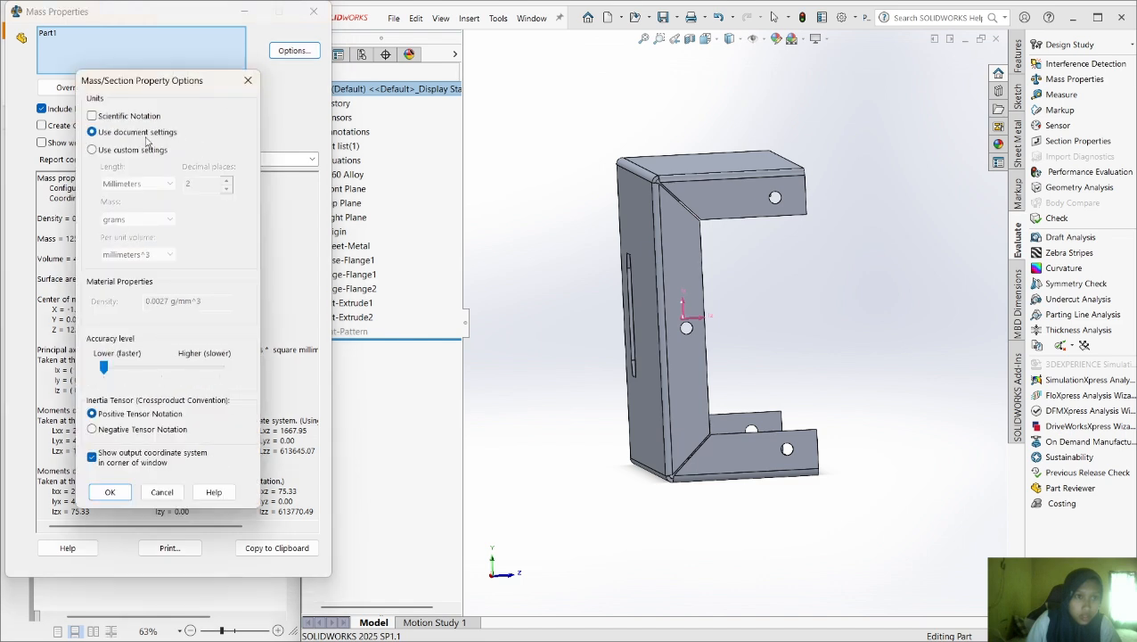
pyautogui.click(93, 150)
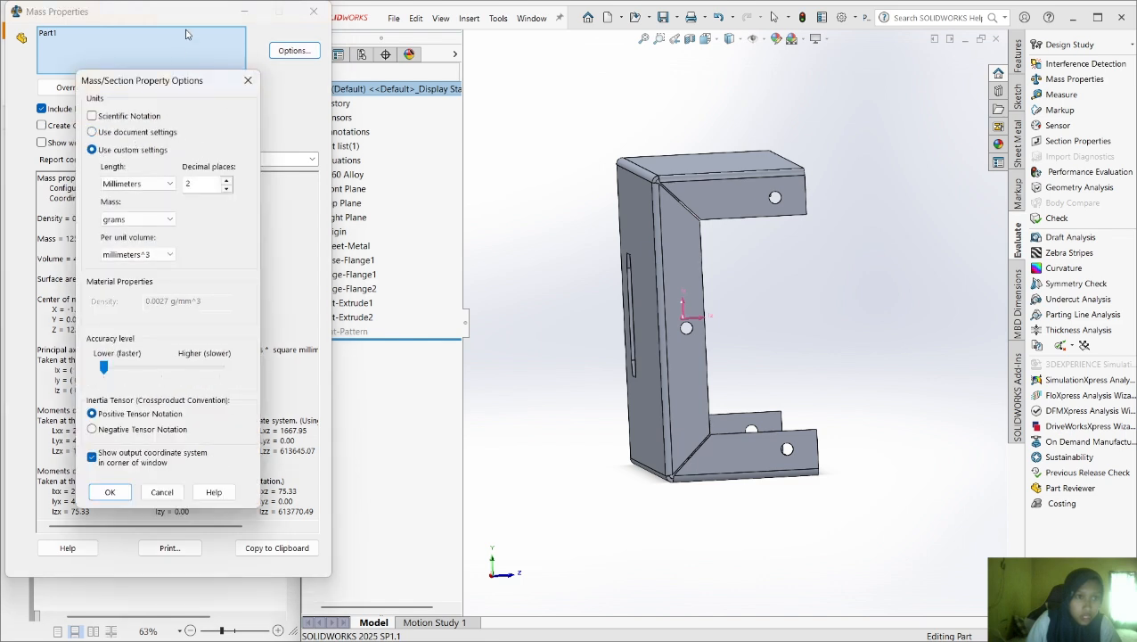
pyautogui.click(169, 255)
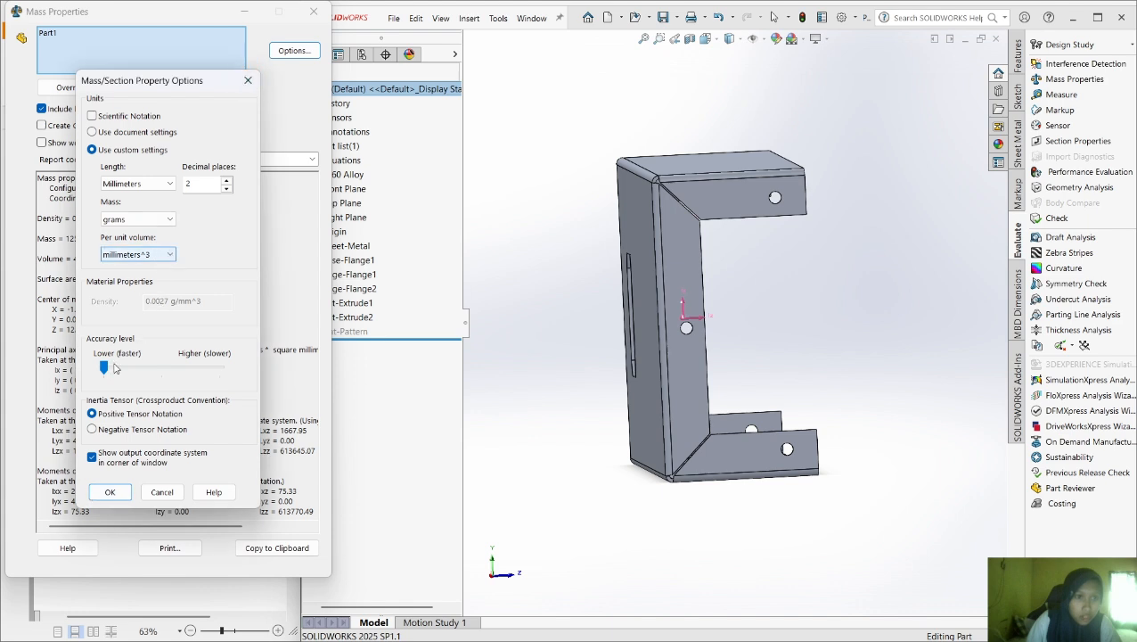
pyautogui.click(106, 492)
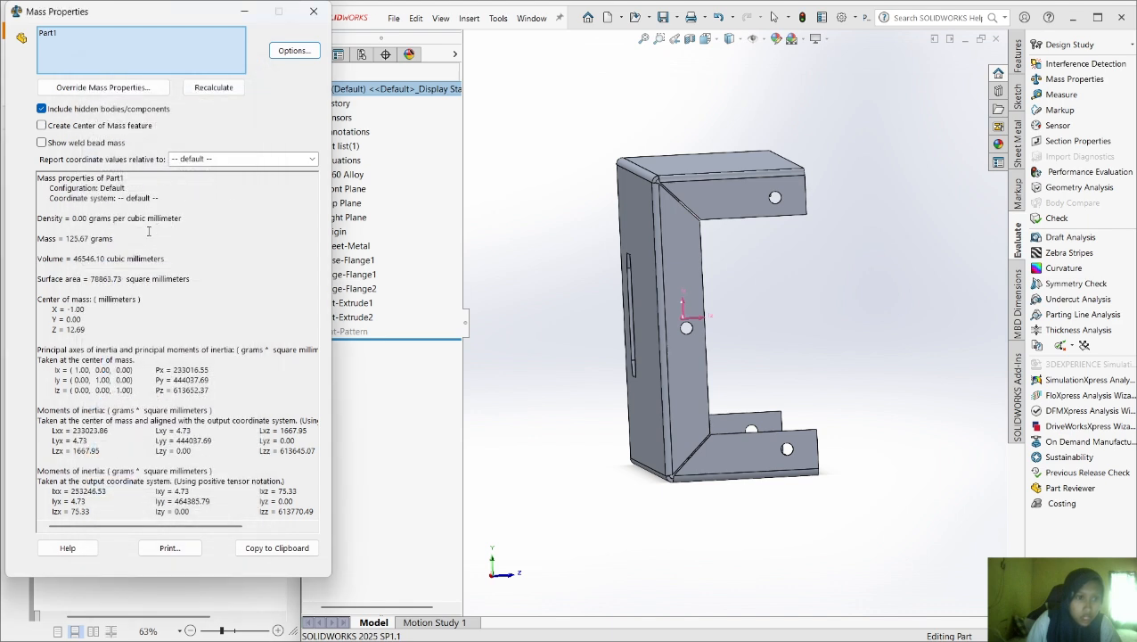
# Place the mass report beside the exam PDF, go to its Answers and Hints page, and highlight the mass line for comparison
pyautogui.moveTo(185, 11); pyautogui.dragTo(564, 15)
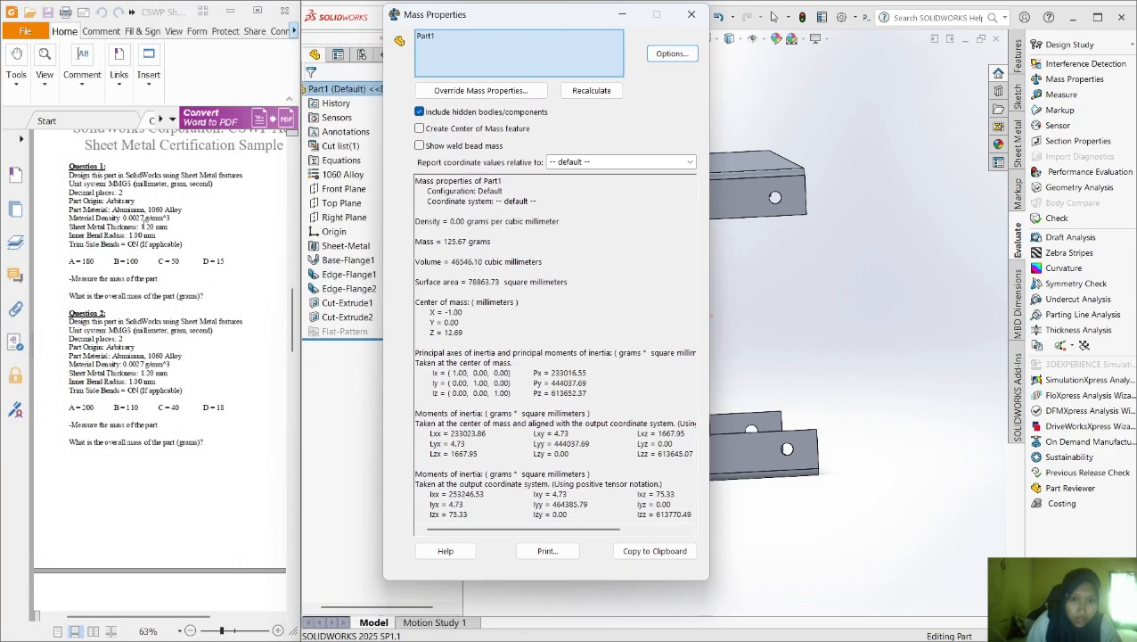
pyautogui.scroll(-15, 157, 230)
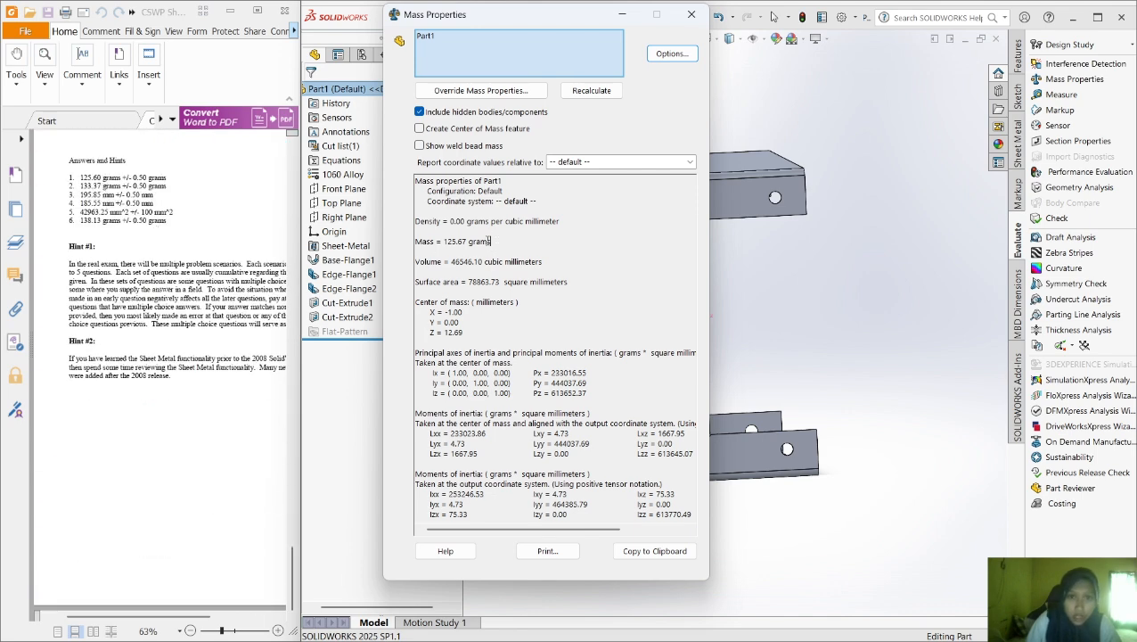
pyautogui.moveTo(490, 241); pyautogui.dragTo(415, 241)
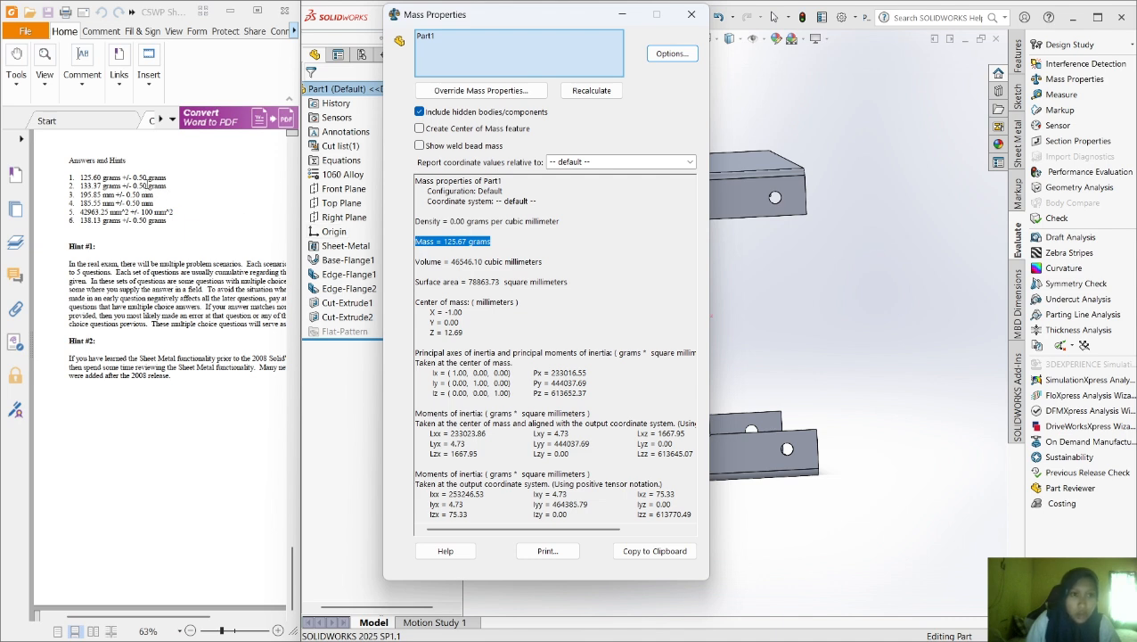
# Arrange the mass report and model side by side with the answer list and capture a full-screen screenshot
pyautogui.moveTo(565, 21); pyautogui.dragTo(479, 15)
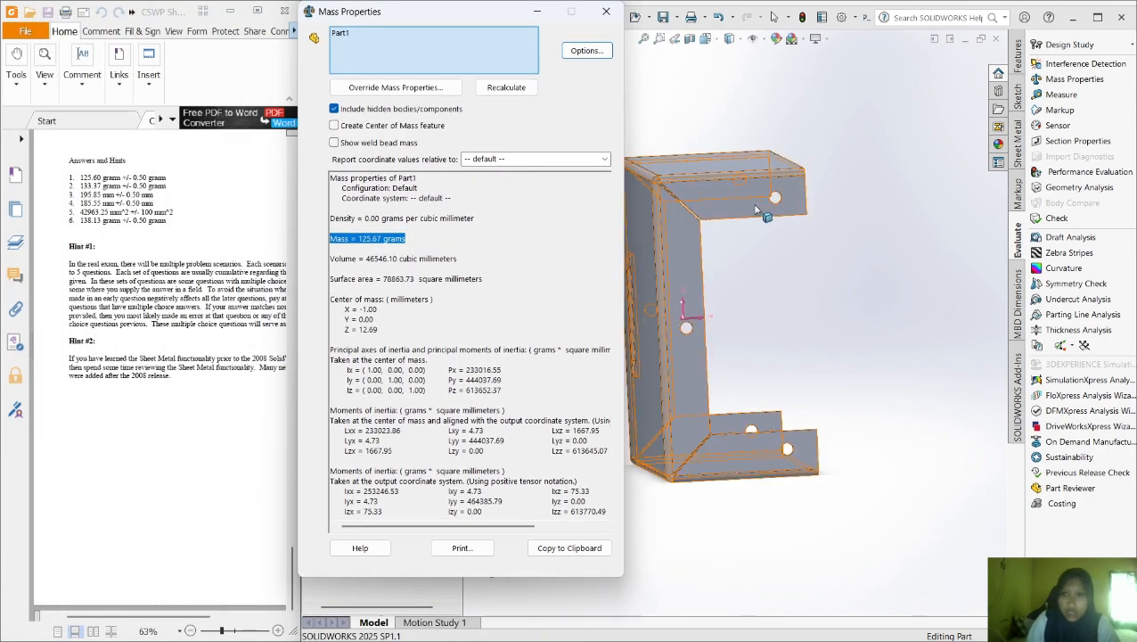
pyautogui.scroll(-2, 864, 416)
pyautogui.scroll(4, 863, 416)
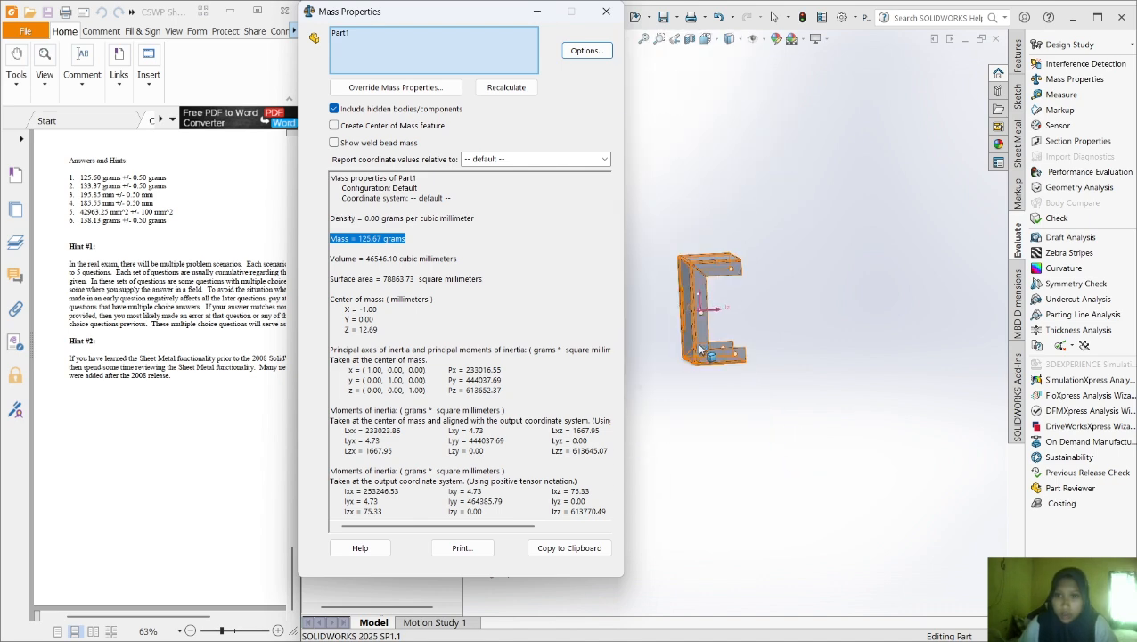
pyautogui.scroll(-3, 803, 357)
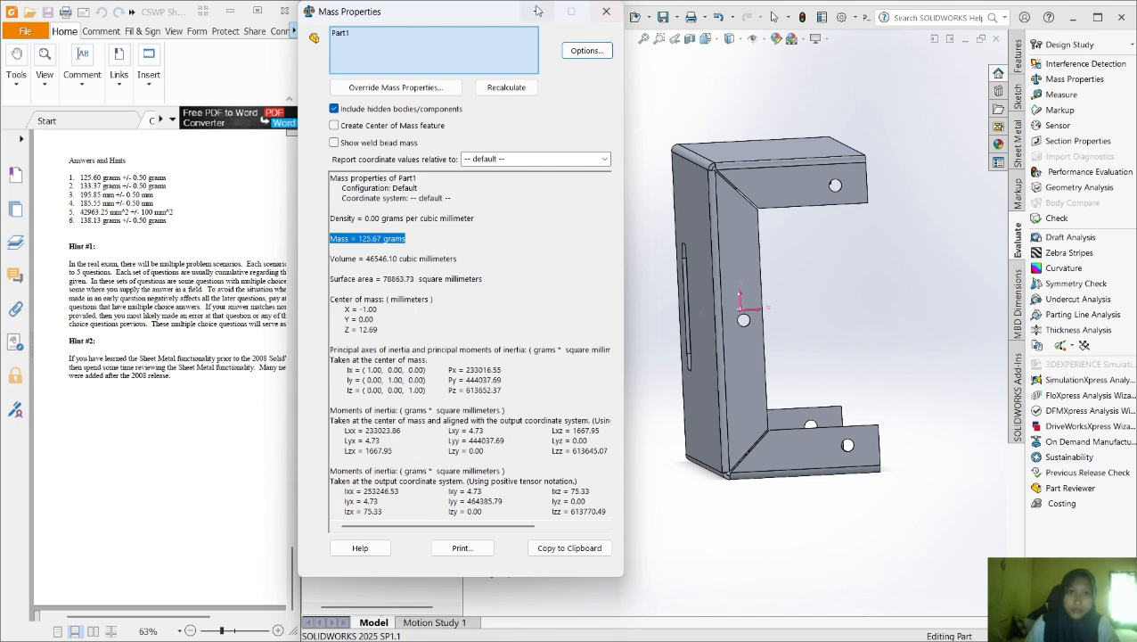
pyautogui.moveTo(483, 12)
pyautogui.mouseDown()
pyautogui.moveTo(485, 26)
pyautogui.moveTo(488, 14)
pyautogui.mouseUp()
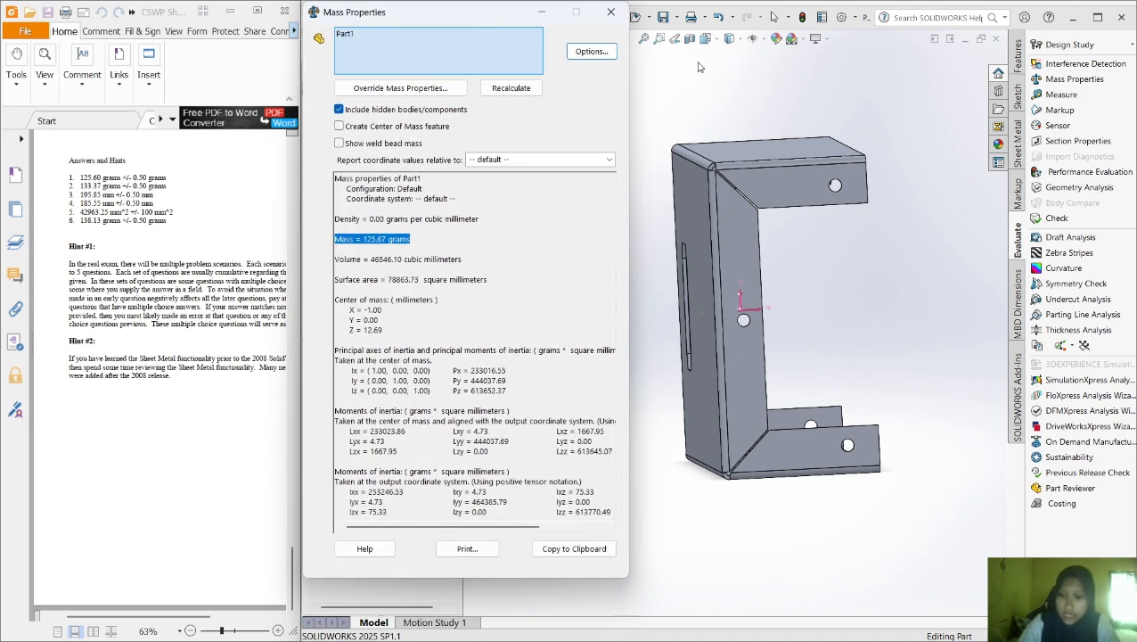
pyautogui.press('super+shift+s')
pyautogui.moveTo(2, 2); pyautogui.dragTo(1135, 640)
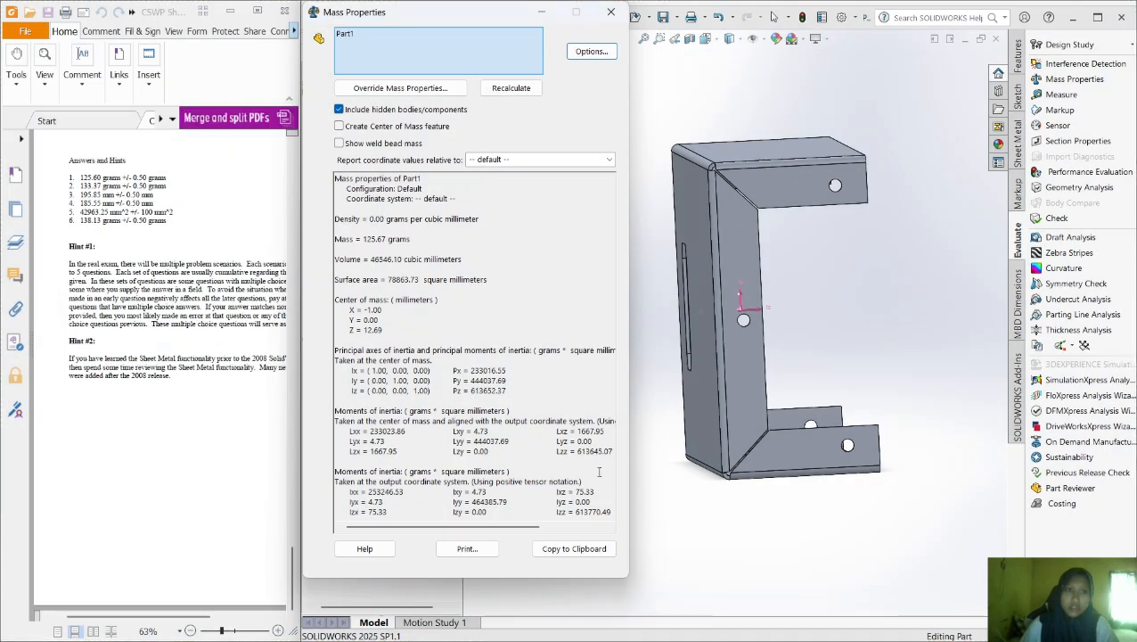
# Close the mass report and save the part as Part1 in a new folder named "modul 8" inside "solid 8 cad" on drive D
pyautogui.click(610, 11)
pyautogui.click(393, 18)
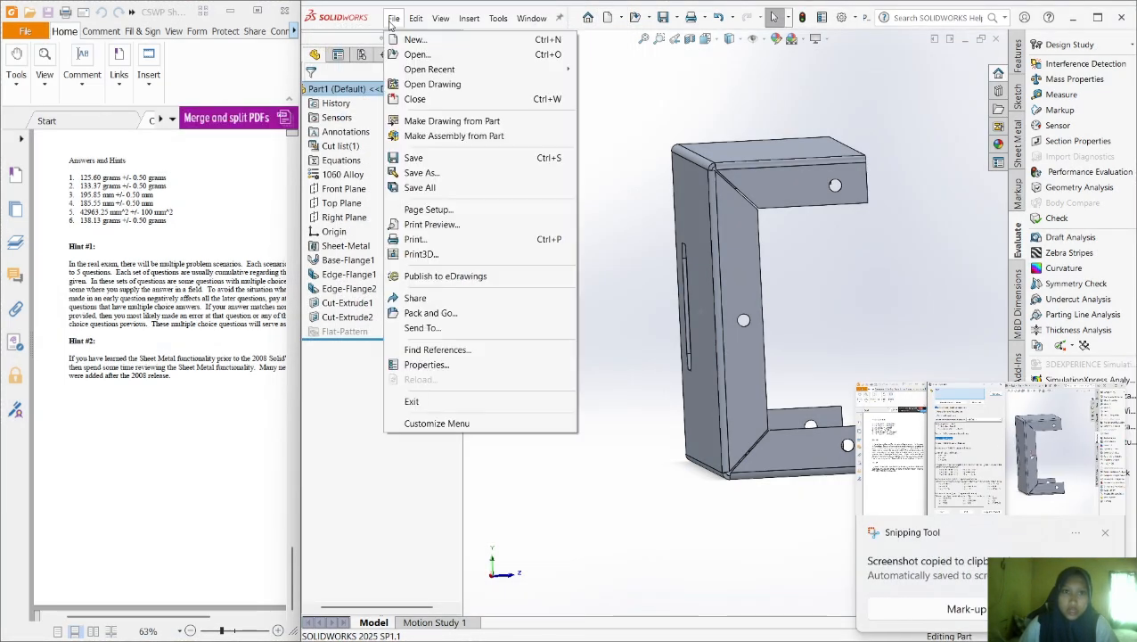
pyautogui.click(445, 169)
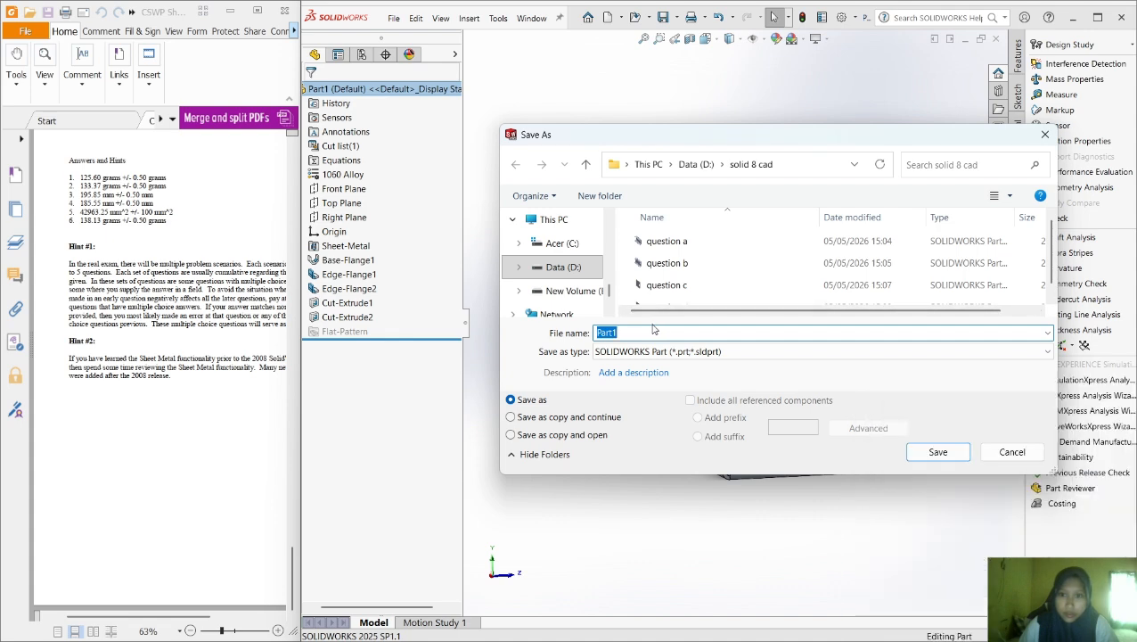
pyautogui.click(599, 196)
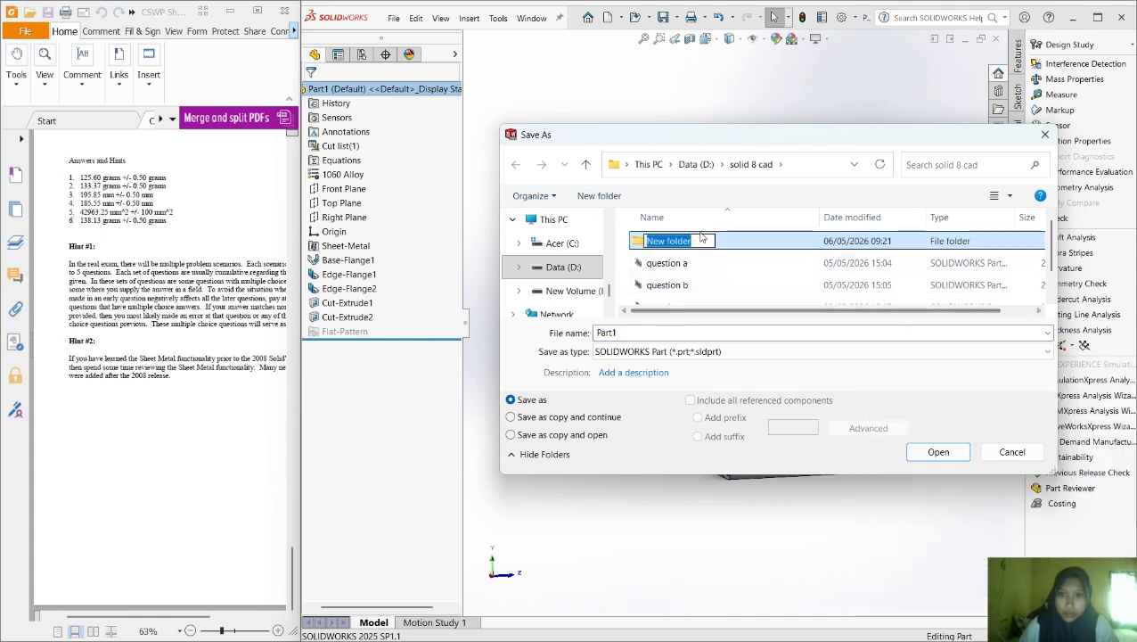
pyautogui.write('modul 8')
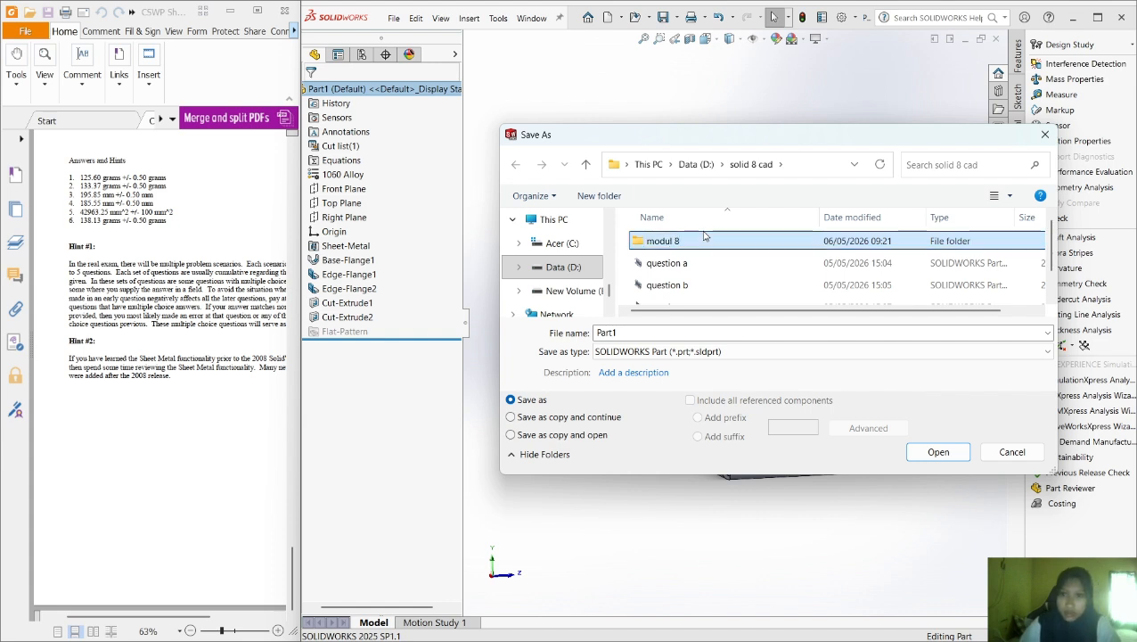
pyautogui.press('Return')
pyautogui.click(951, 462)
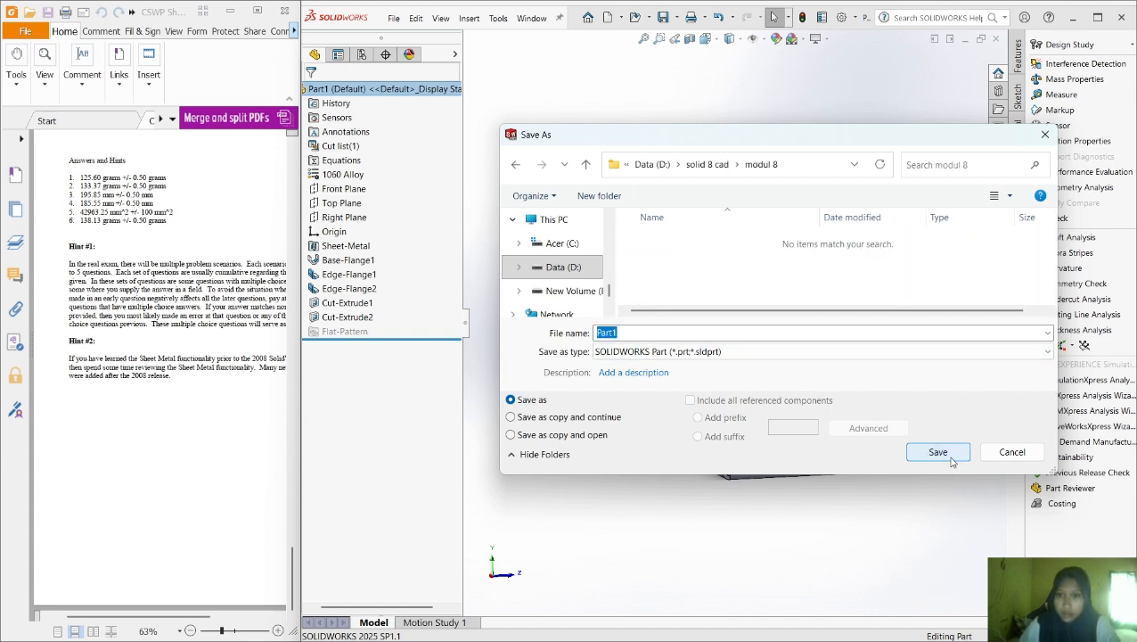
pyautogui.click(937, 452)
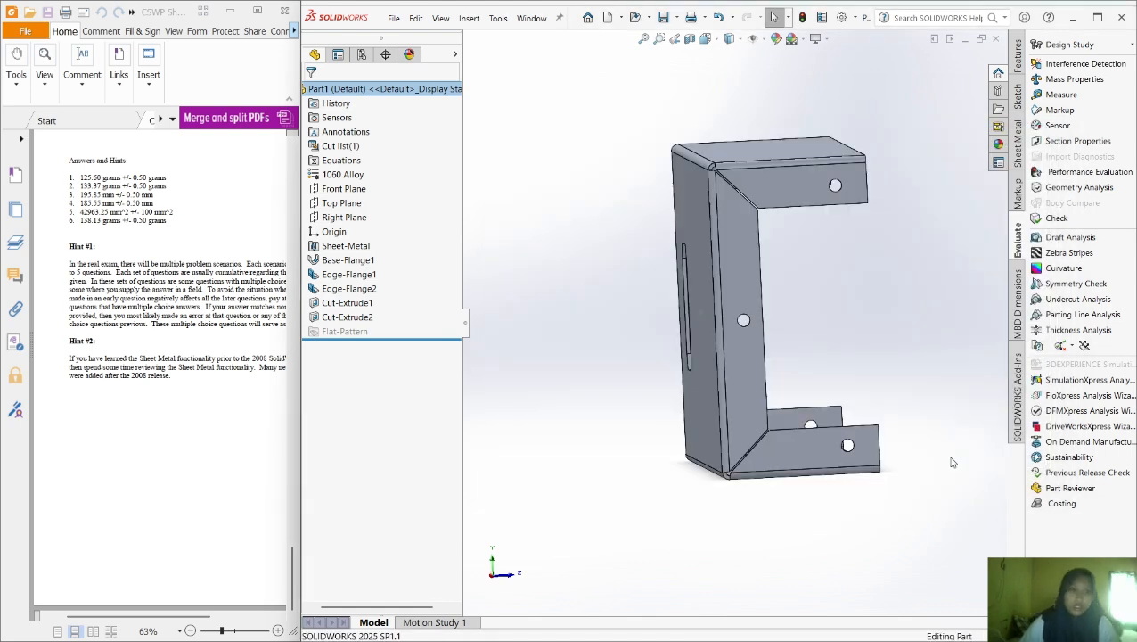
# Open the part's equations and set global variable "a" to 200mm as specified in Question 2 of the exam PDF
pyautogui.scroll(10, 164, 283)
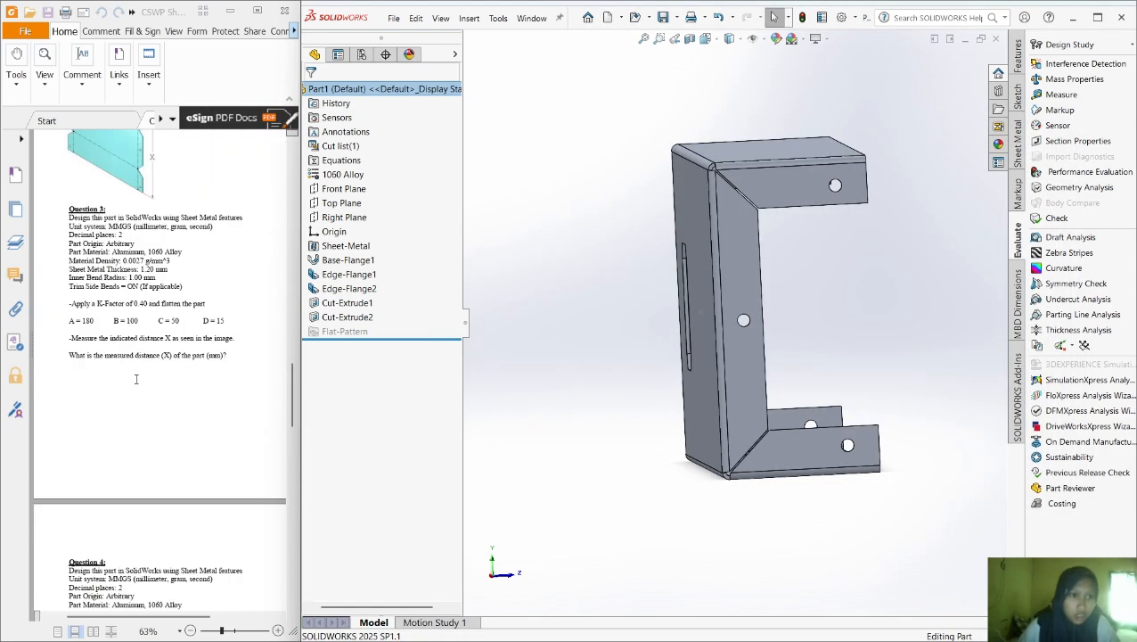
pyautogui.scroll(5, 135, 375)
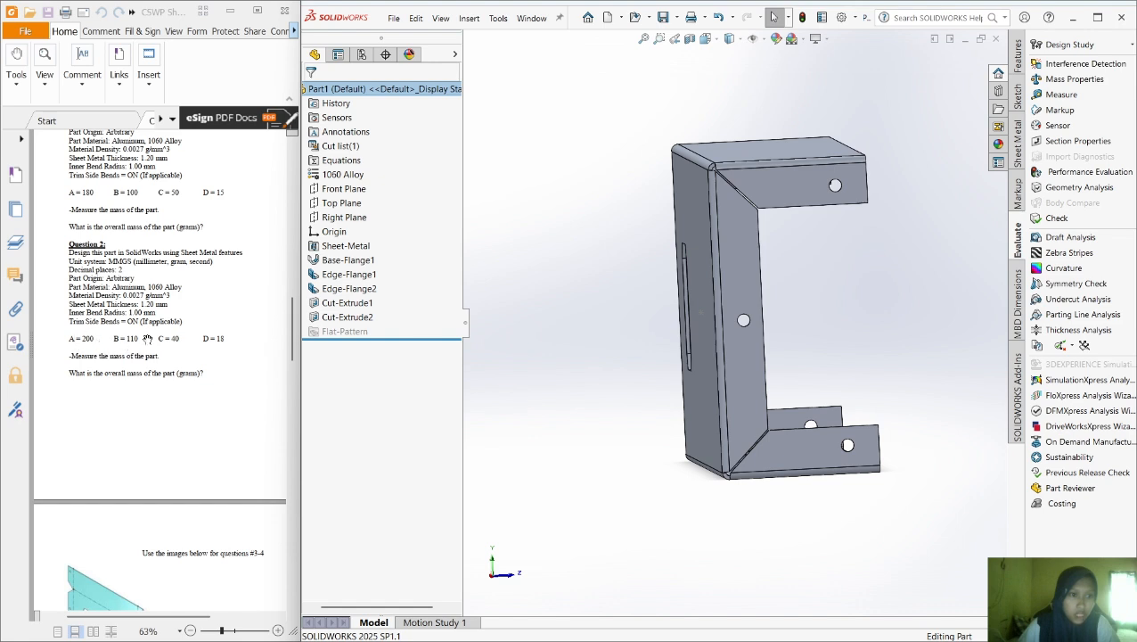
pyautogui.click(393, 17)
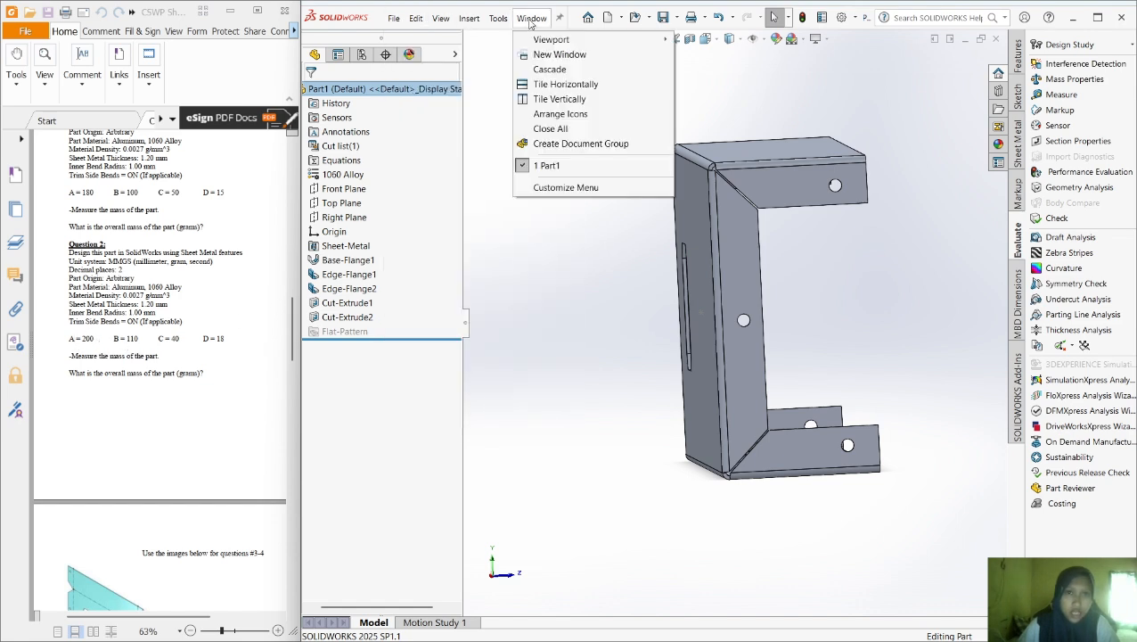
pyautogui.moveTo(494, 13)
pyautogui.click(548, 364)
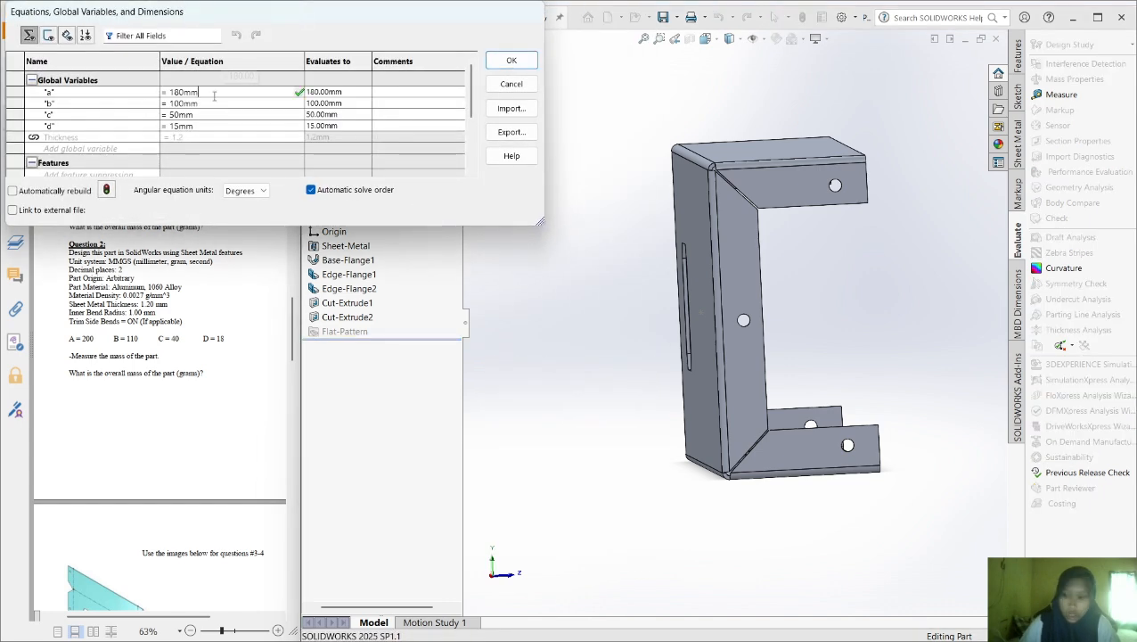
pyautogui.press('BackSpace')
pyautogui.press('BackSpace')
pyautogui.press('BackSpace')
pyautogui.press('BackSpace')
pyautogui.press('BackSpace')
pyautogui.write('200')
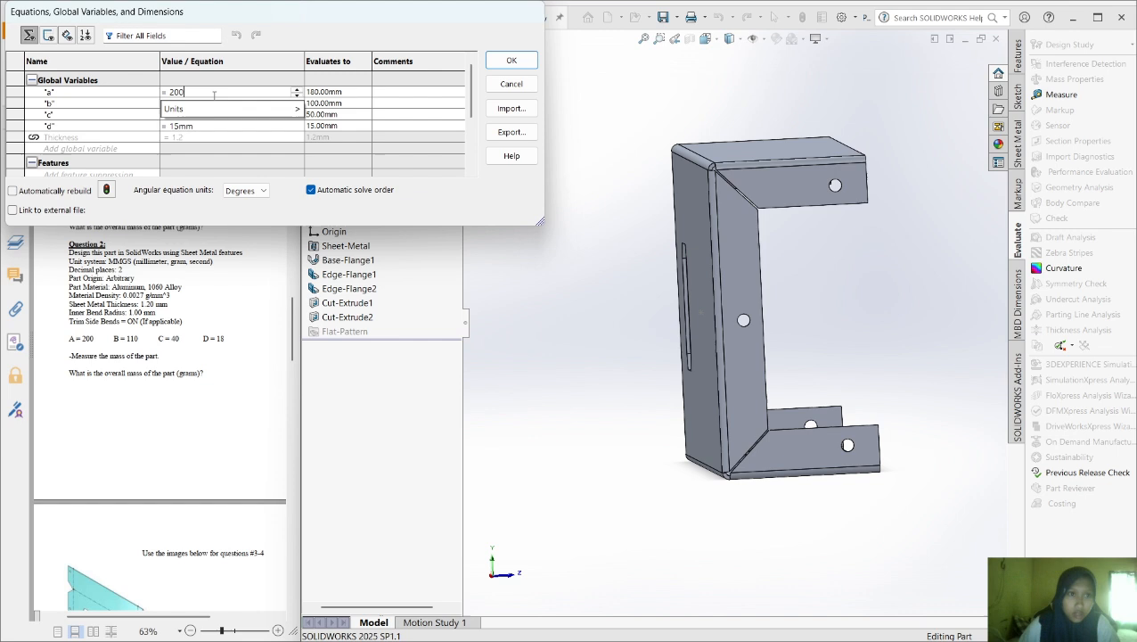
pyautogui.moveTo(221, 109)
pyautogui.write('0mm')
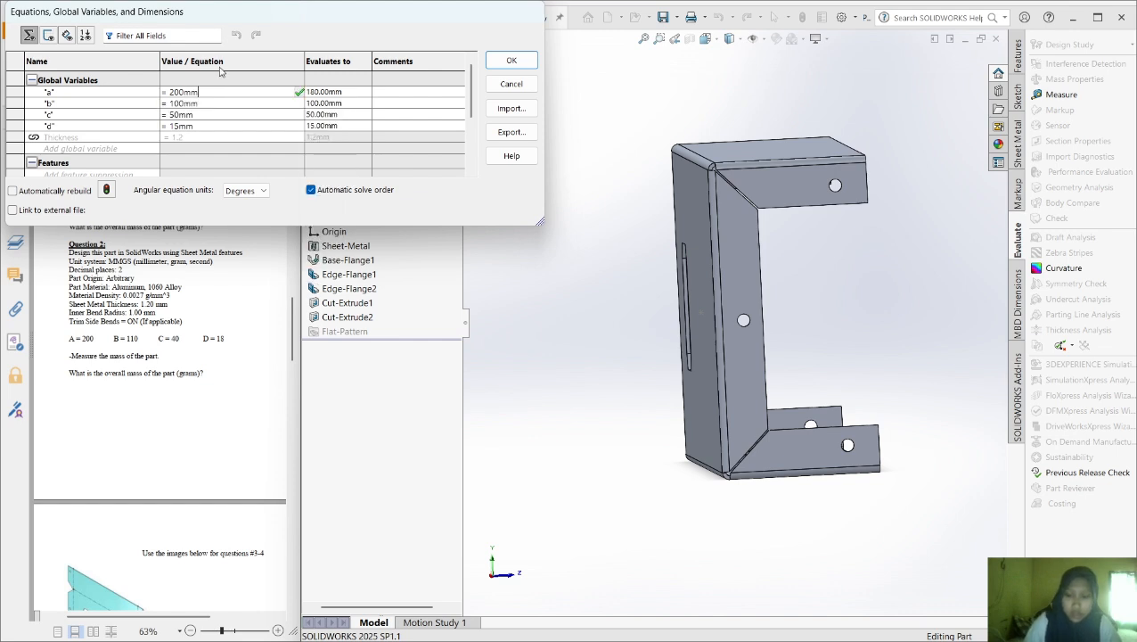
pyautogui.press('Return')
# Set global variable "b" to 110mm and "c" to 40mm
pyautogui.doubleClick(211, 102)
pyautogui.write('11')
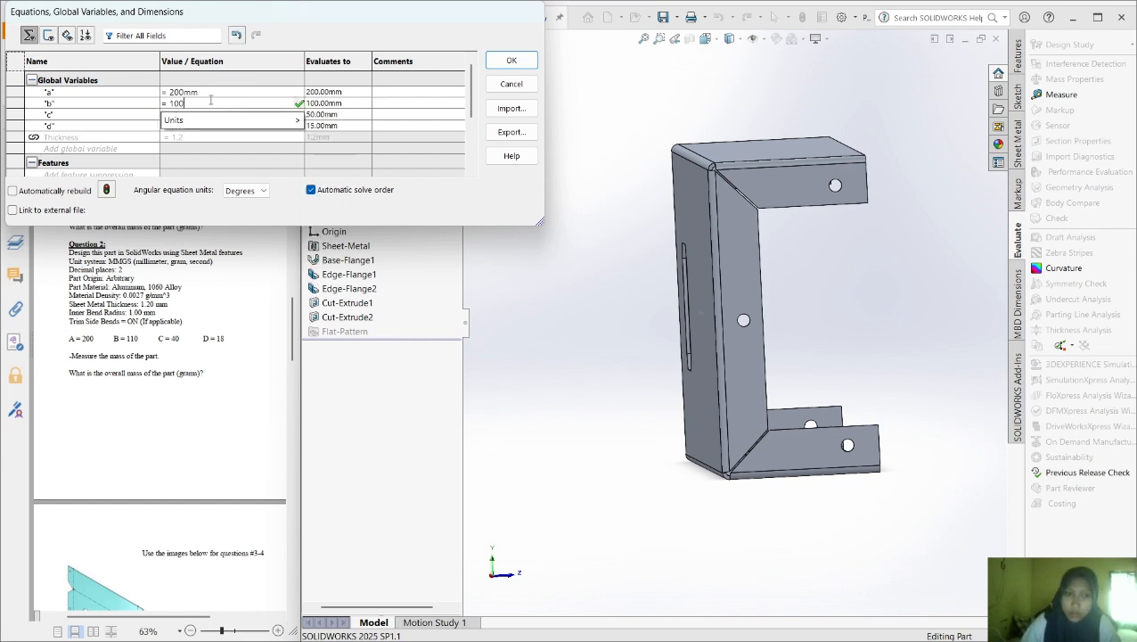
pyautogui.write('0mm')
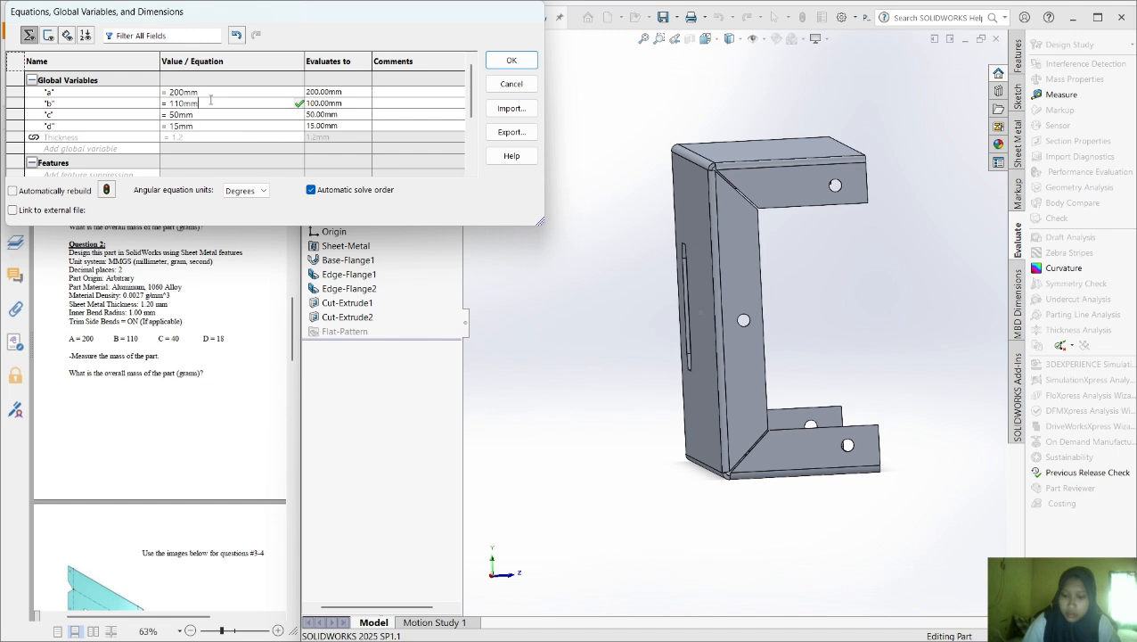
pyautogui.doubleClick(235, 116)
pyautogui.write('40')
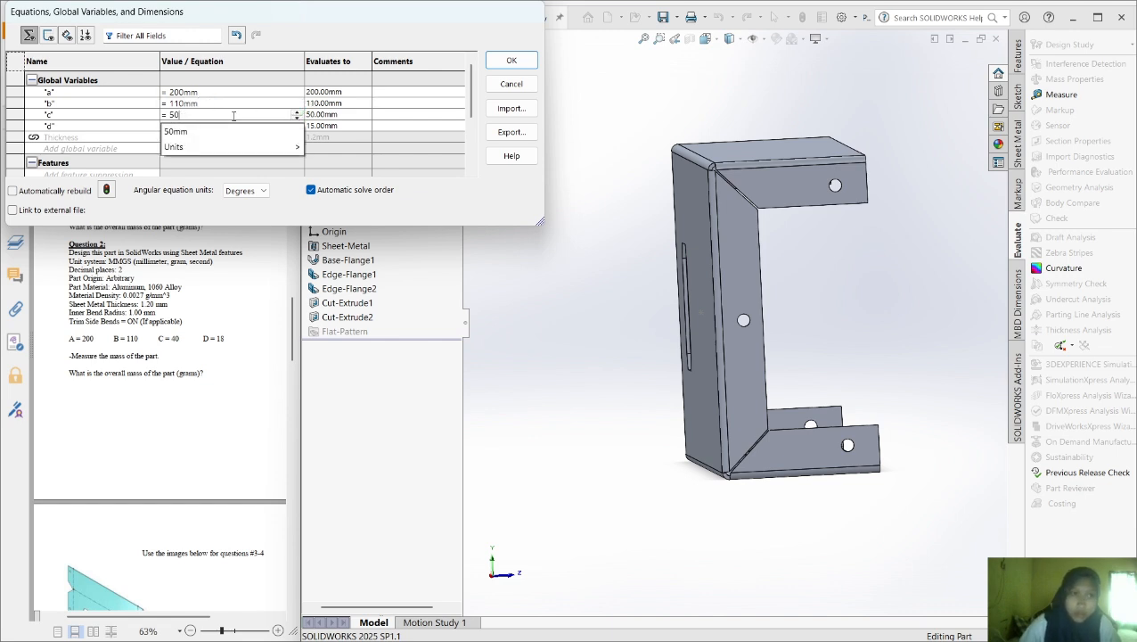
pyautogui.write('mm')
pyautogui.press('Return')
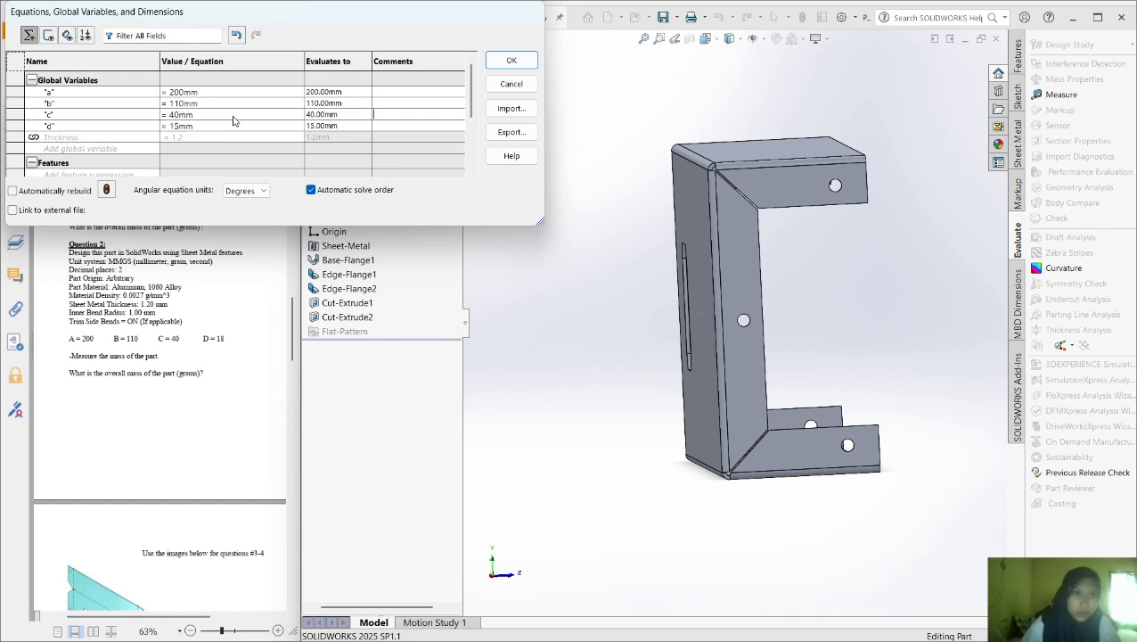
# Set global variable "d" to 18mm and apply the equation changes to the part
pyautogui.press('BackSpace')
pyautogui.press('BackSpace')
pyautogui.press('BackSpace')
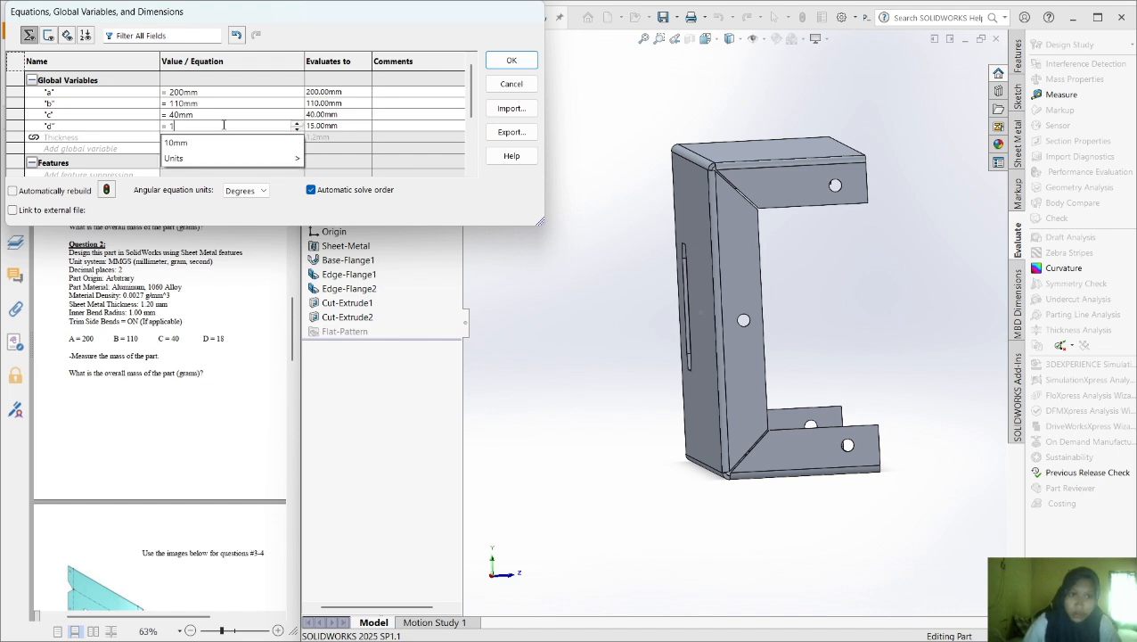
pyautogui.write('8m')
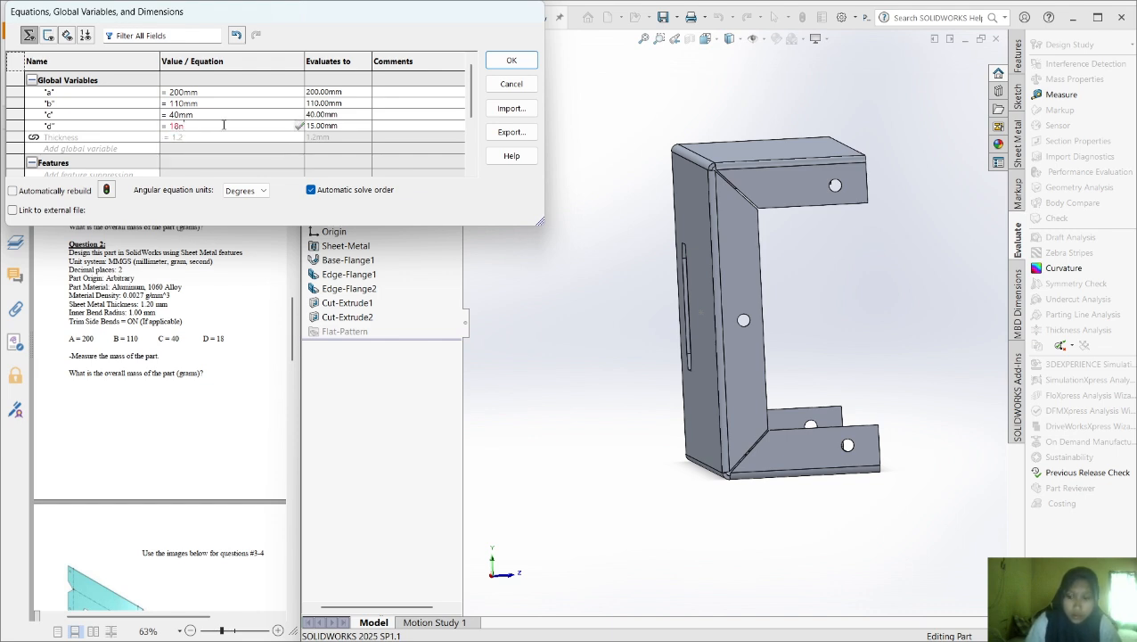
pyautogui.write('m')
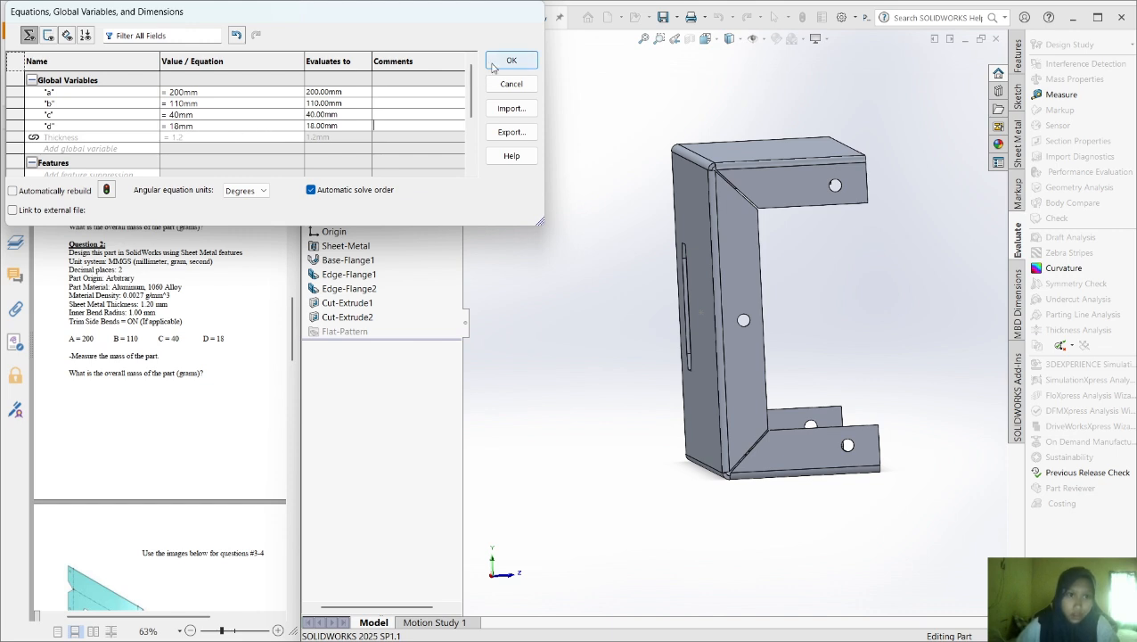
pyautogui.click(493, 65)
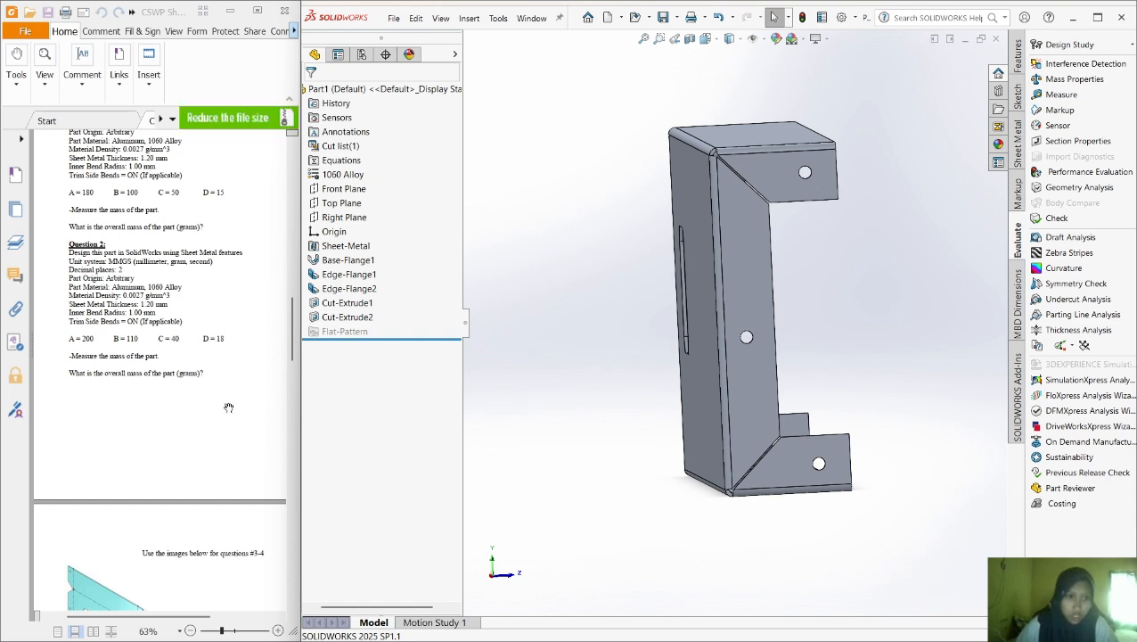
# Evaluate the part's mass properties and compare the mass with the answer listed for Question 2
pyautogui.scroll(-20, 228, 408)
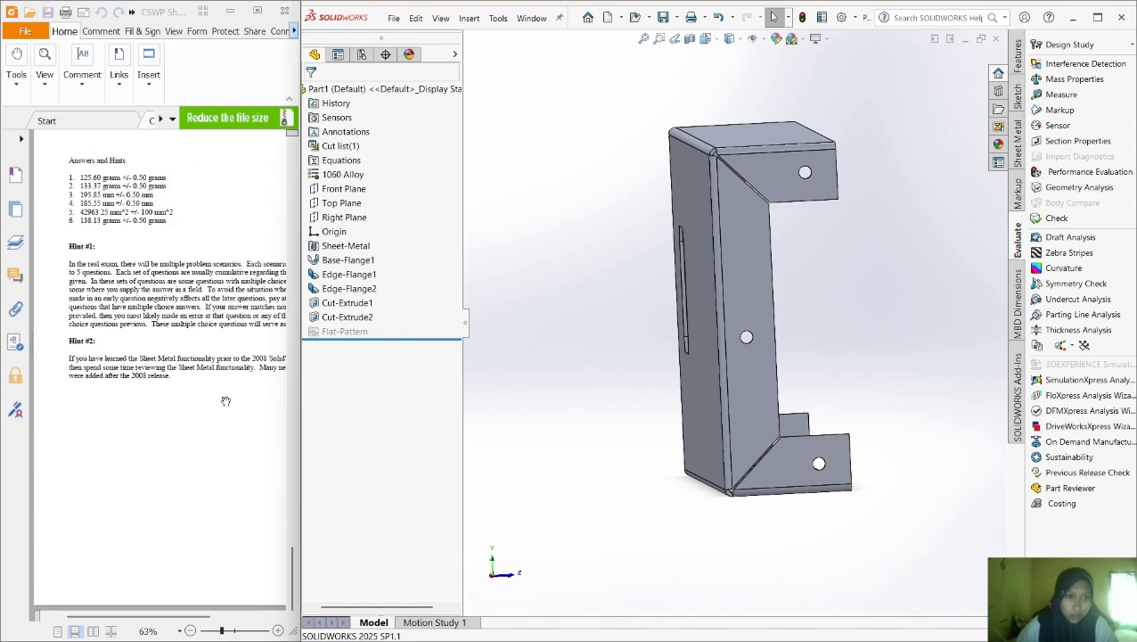
pyautogui.click(1074, 79)
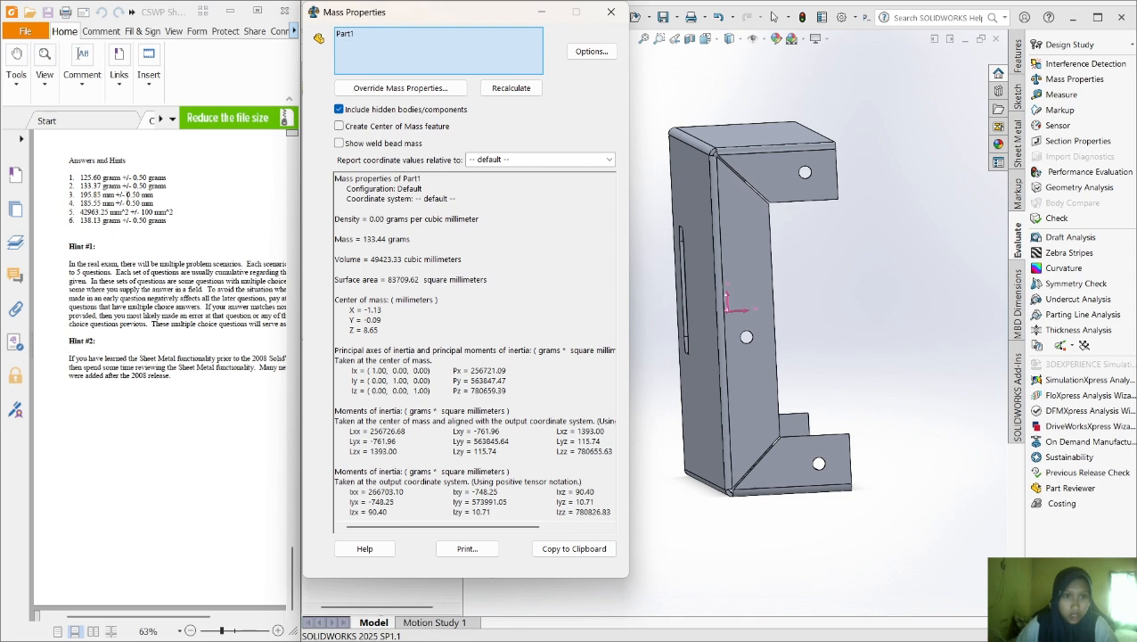
pyautogui.moveTo(409, 242); pyautogui.dragTo(349, 242)
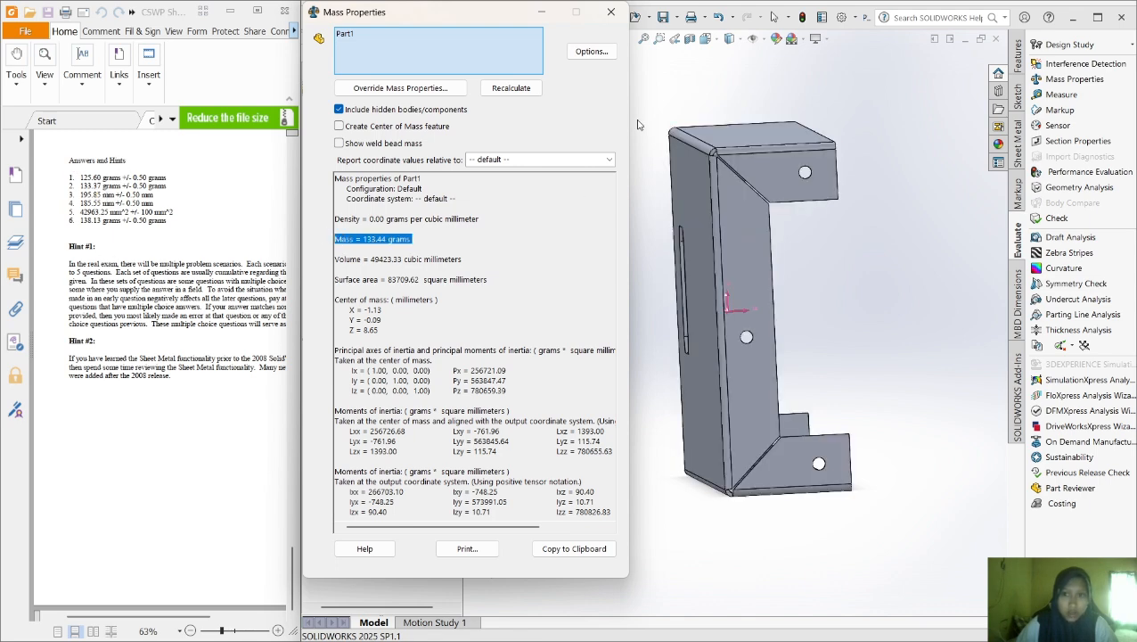
pyautogui.rightClick(918, 364)
pyautogui.click(856, 358)
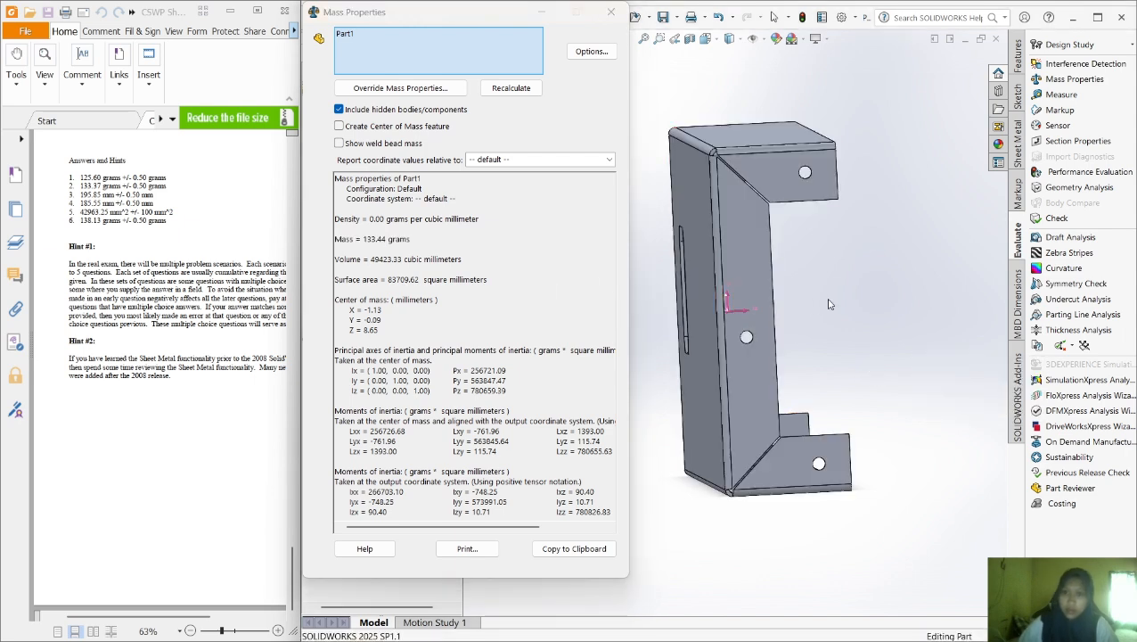
# Capture a full-screen screenshot of the mass properties results and close them
pyautogui.press('super+shift+s')
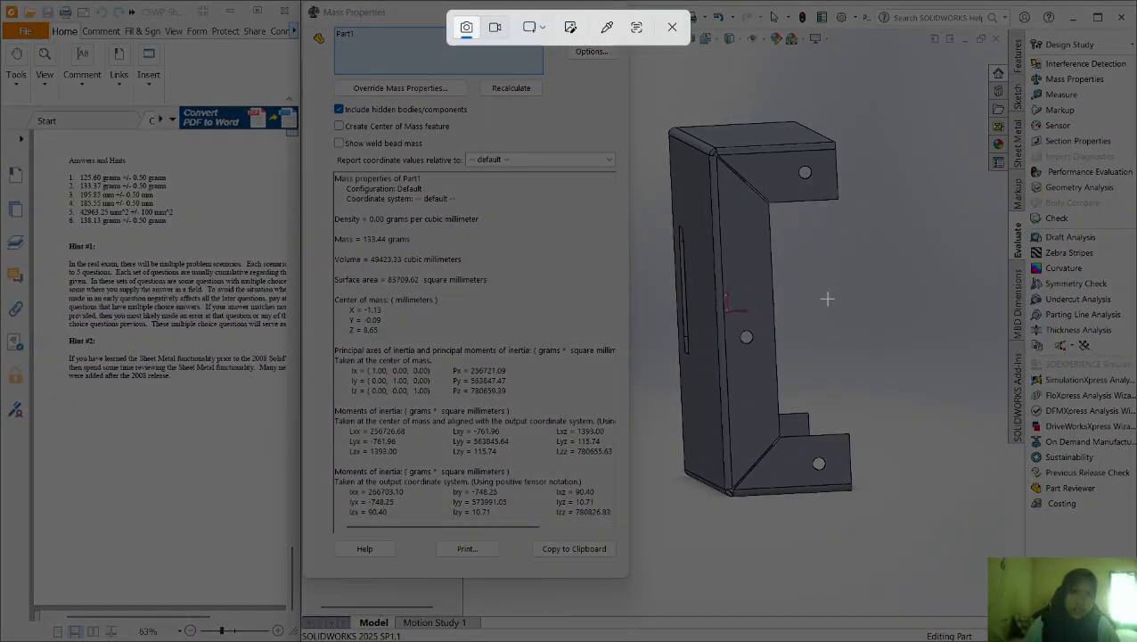
pyautogui.press('Escape')
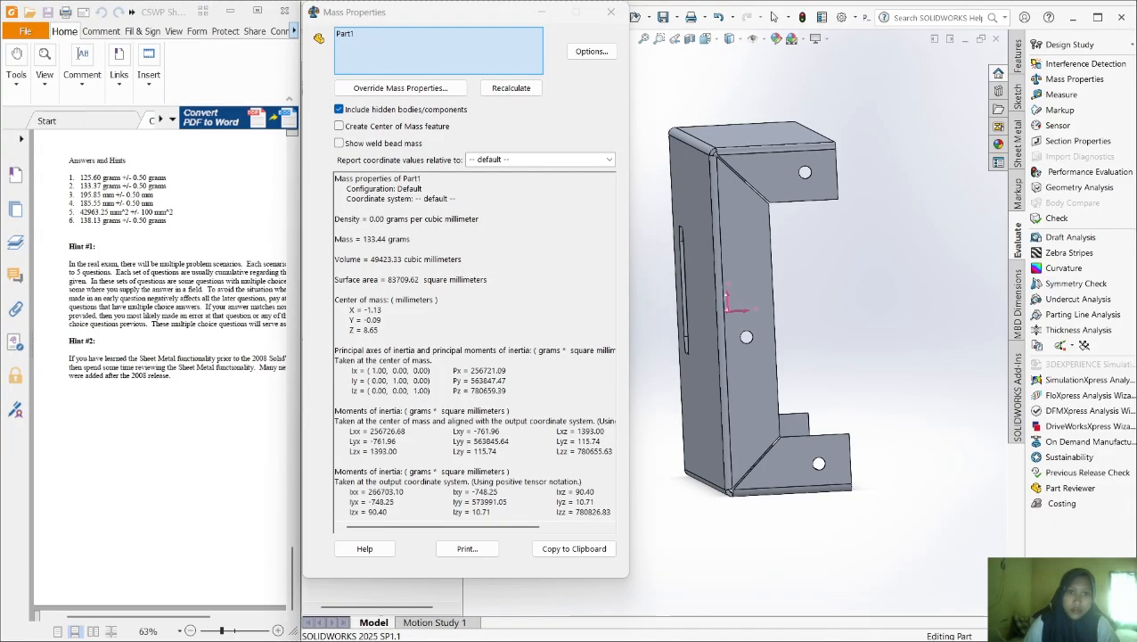
pyautogui.press('super+Print')
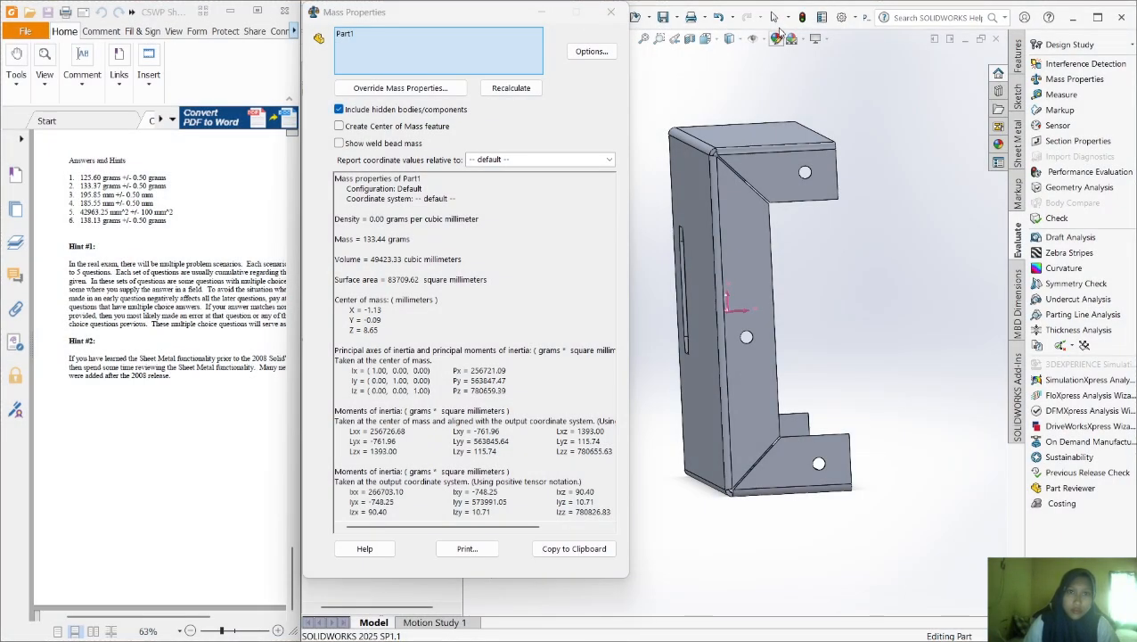
pyautogui.click(611, 12)
# Save the part as Part2 in the modul 8 folder
pyautogui.click(393, 18)
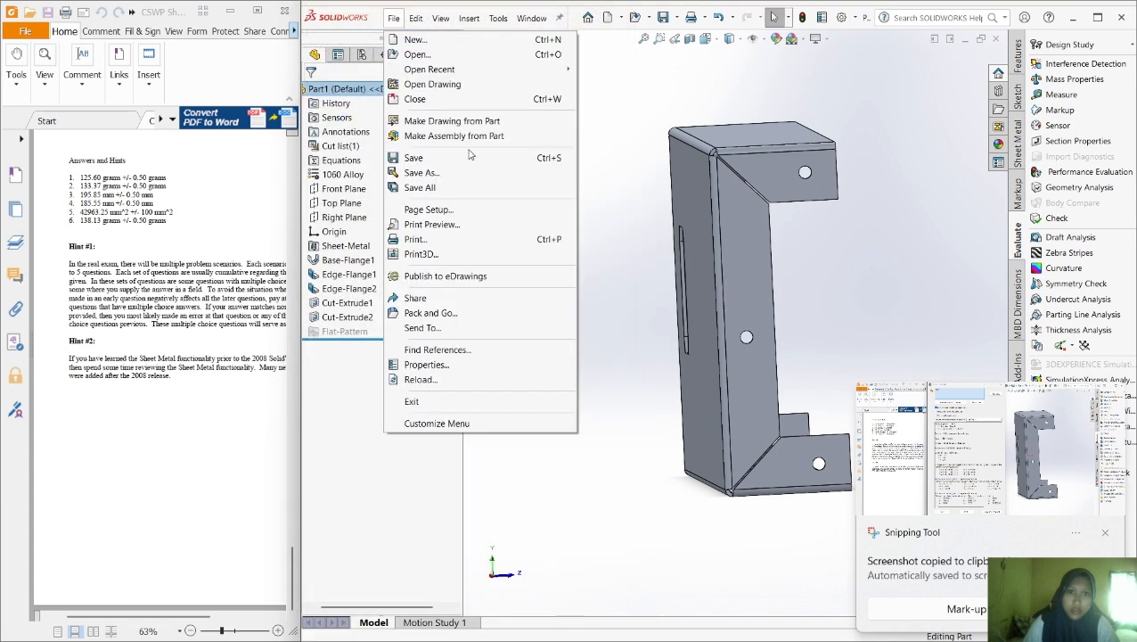
pyautogui.click(469, 157)
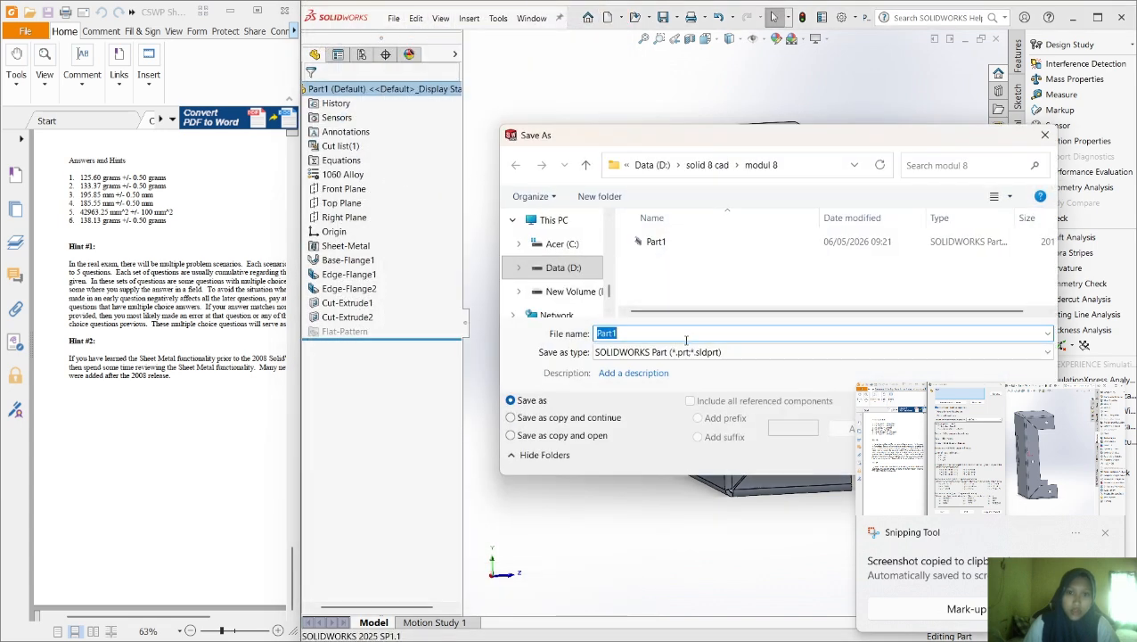
pyautogui.click(667, 333)
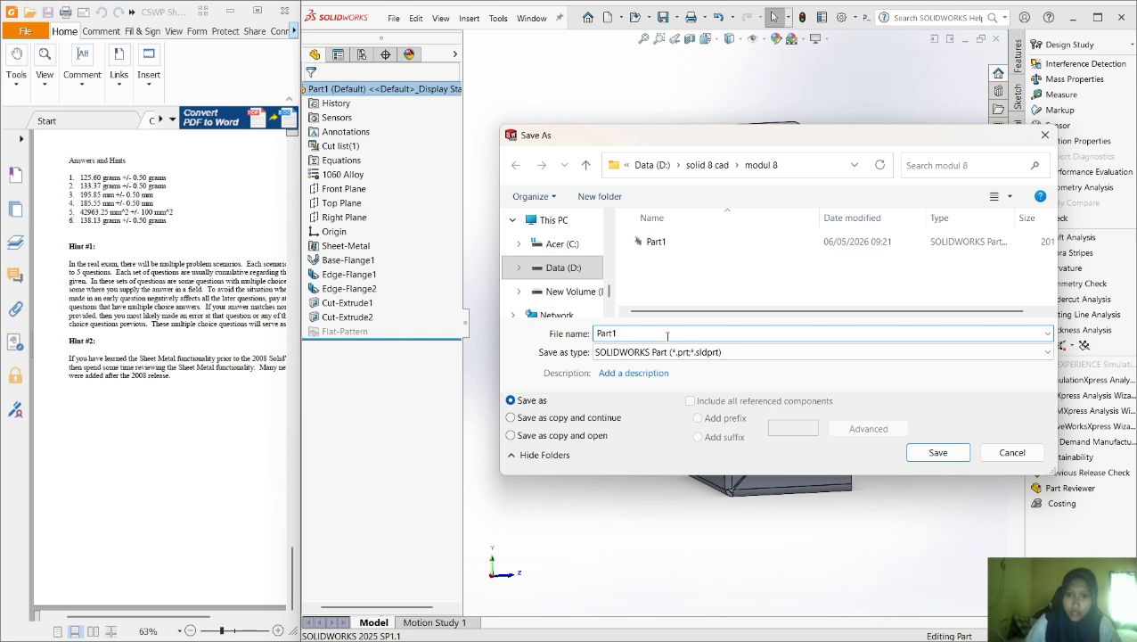
pyautogui.press('BackSpace')
pyautogui.write('2')
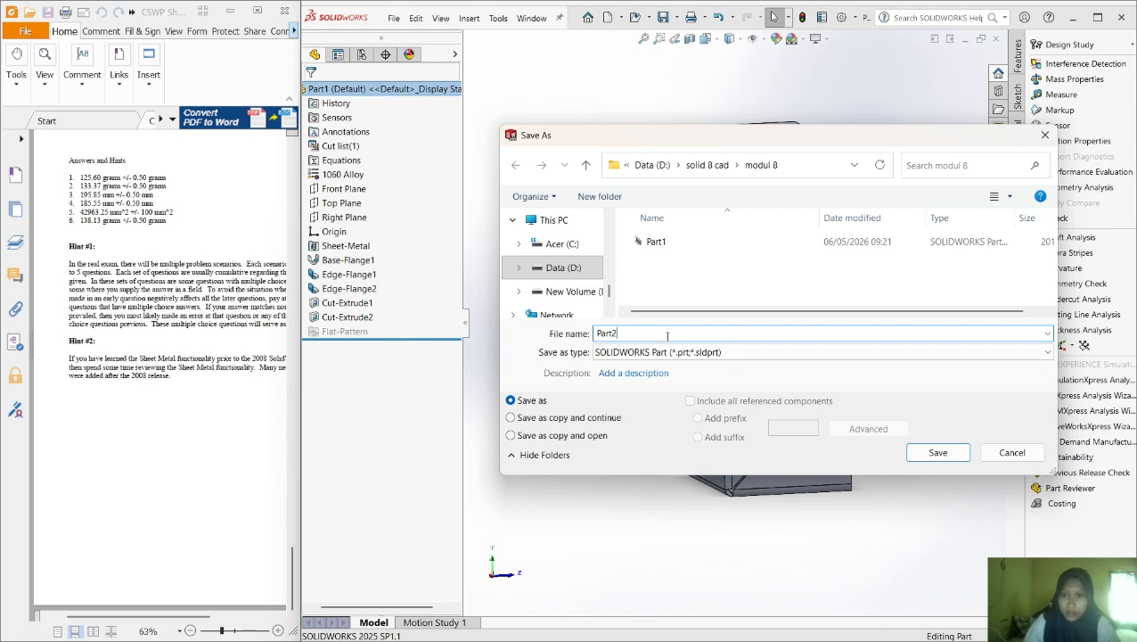
pyautogui.press('Return')
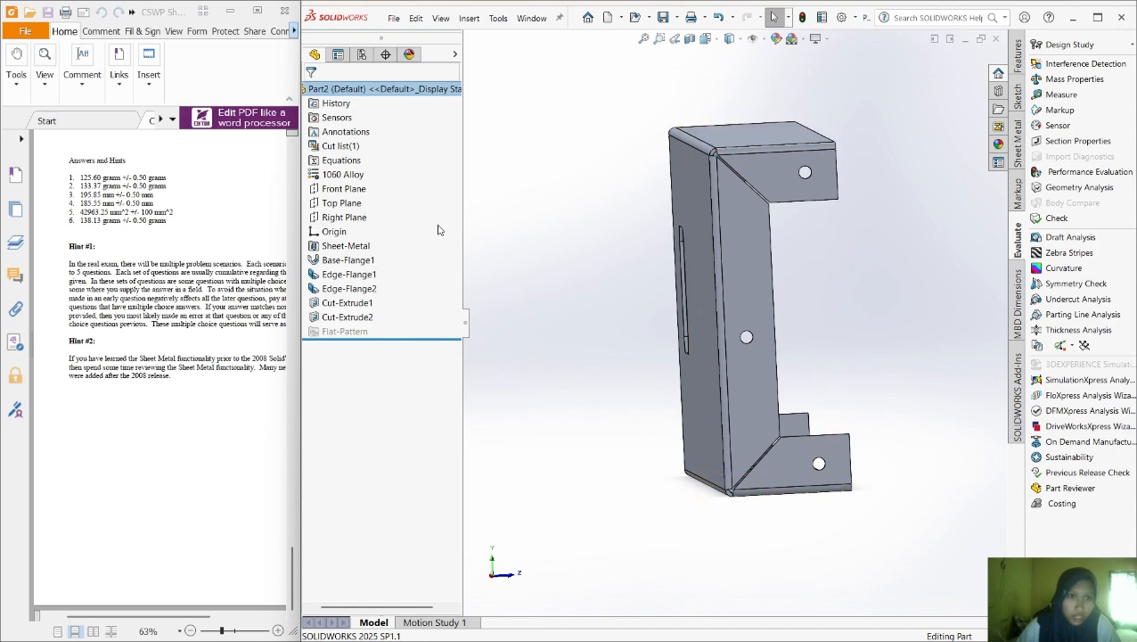
# Flatten the sheet metal part as Question 3 requires and show the flat pattern from the front
pyautogui.scroll(20, 221, 281)
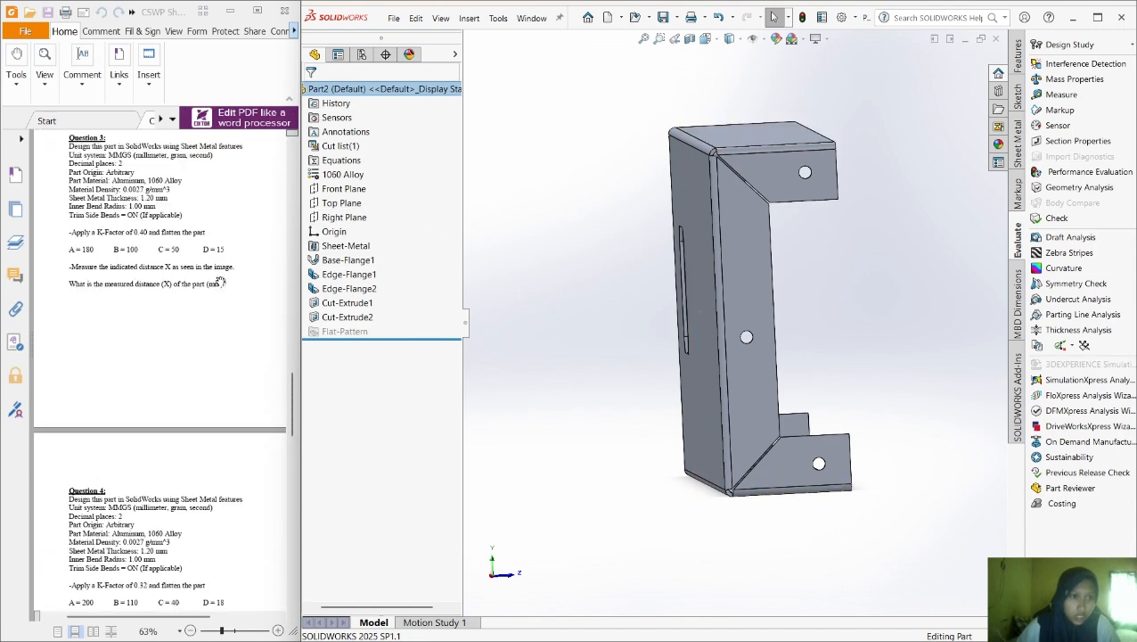
pyautogui.scroll(4, 222, 281)
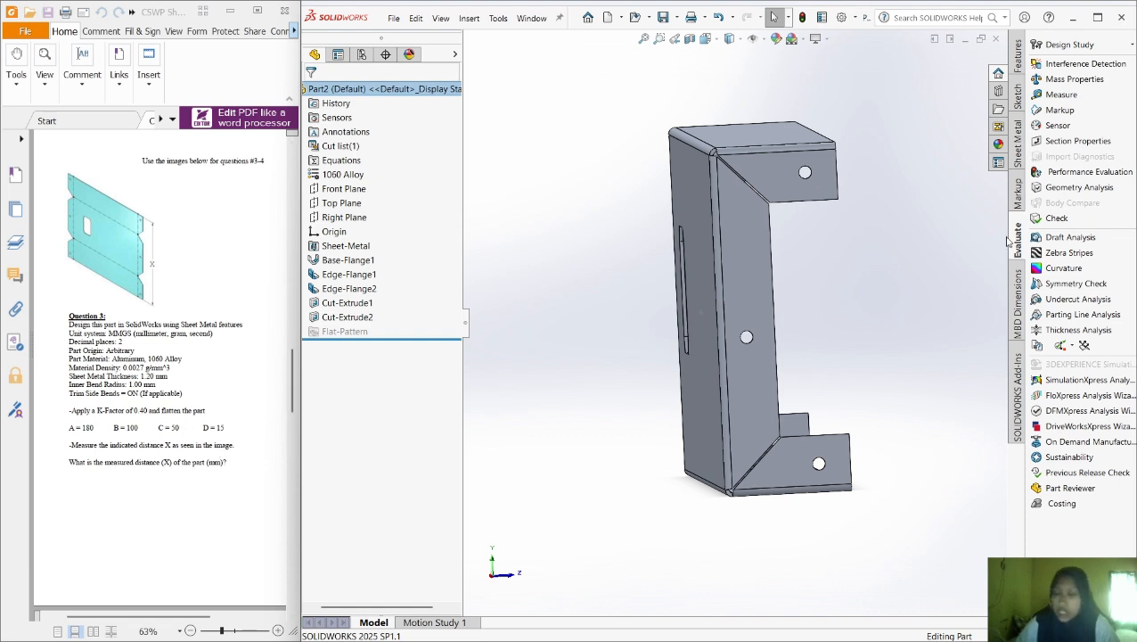
pyautogui.click(1019, 163)
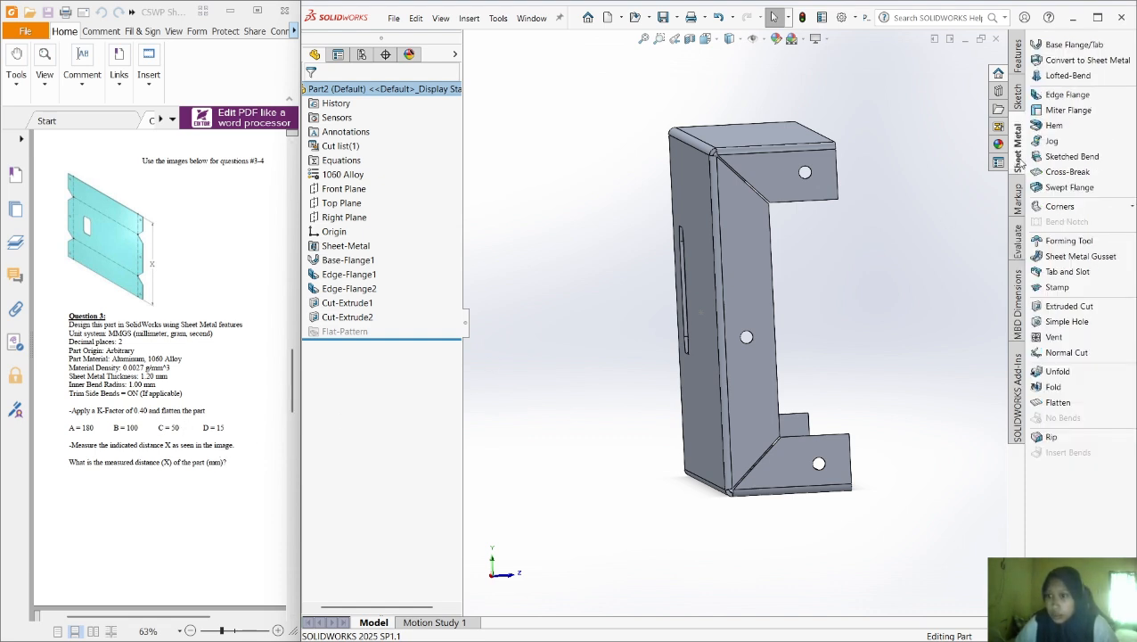
pyautogui.click(1058, 402)
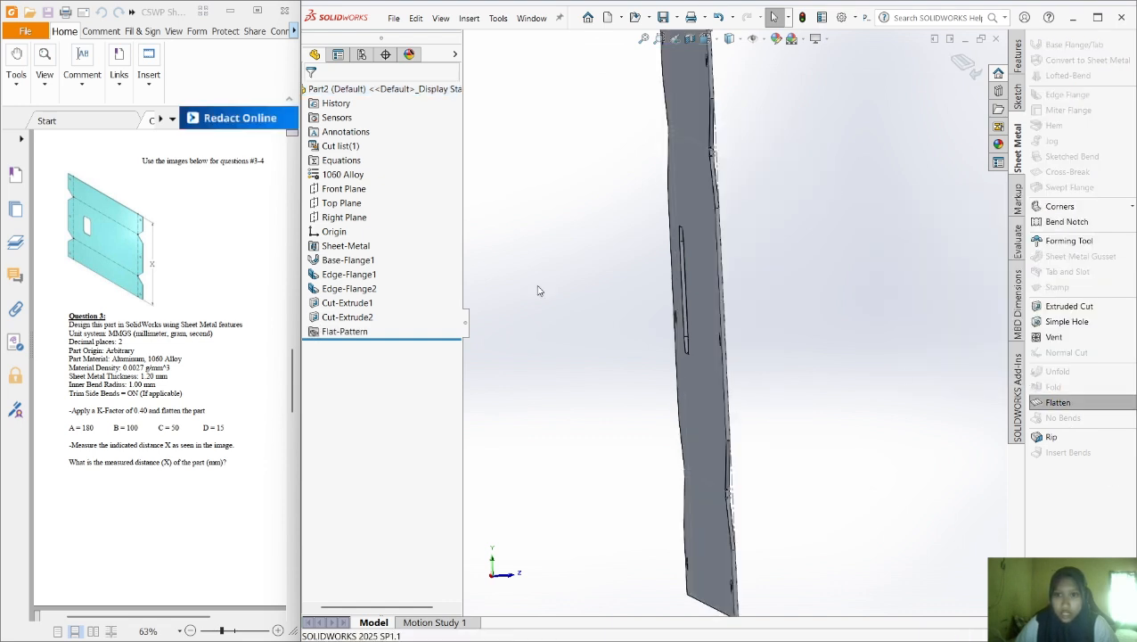
pyautogui.rightClick(789, 302)
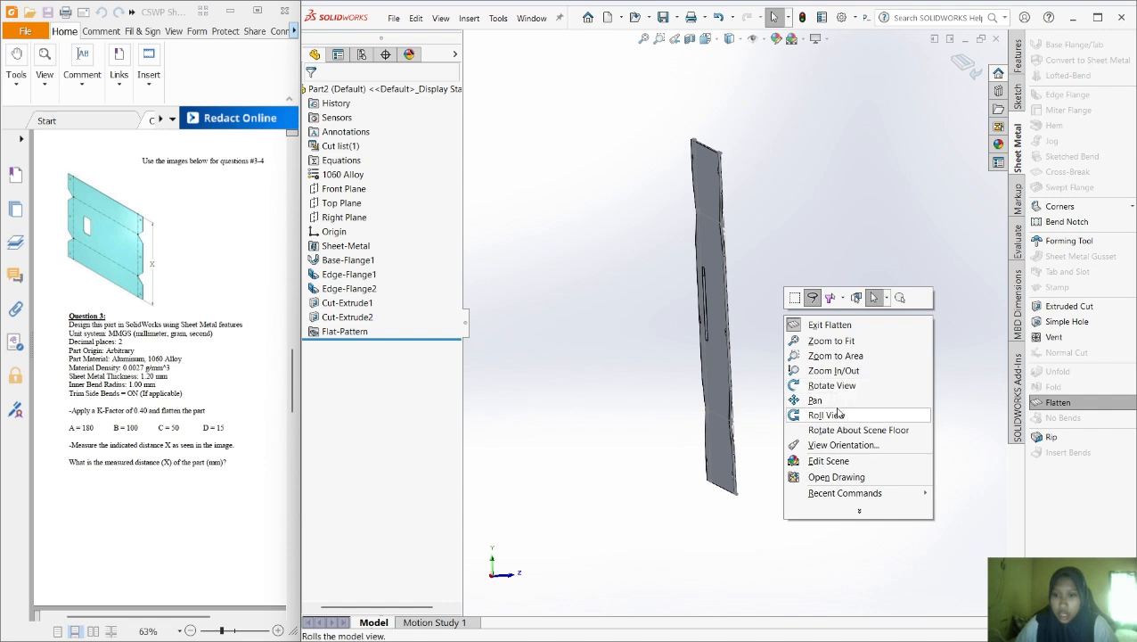
pyautogui.click(836, 385)
pyautogui.moveTo(836, 385); pyautogui.dragTo(733, 378)
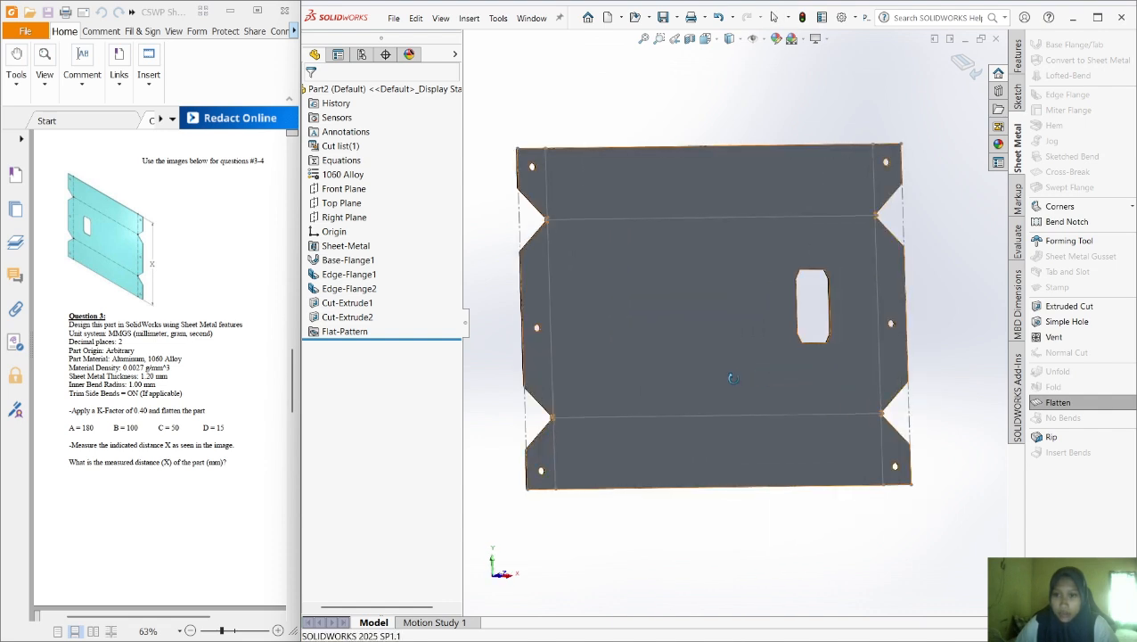
pyautogui.rightClick(733, 378)
pyautogui.click(758, 387)
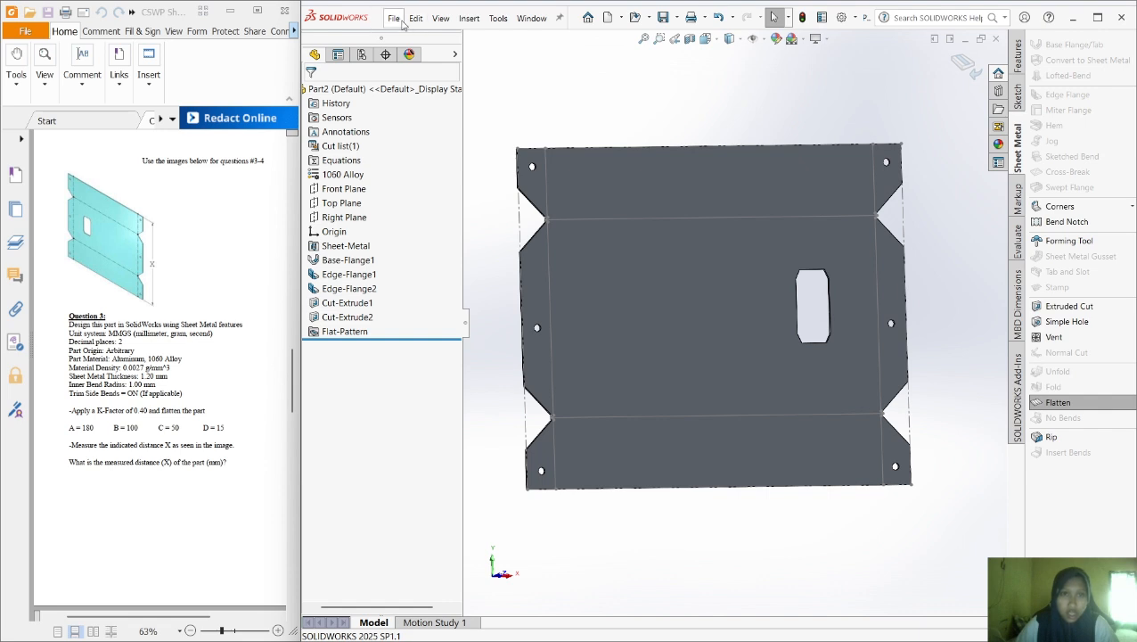
# Set the global variable "a" to 180mm in the part's equations, following Question 3
pyautogui.scroll(5, 112, 262)
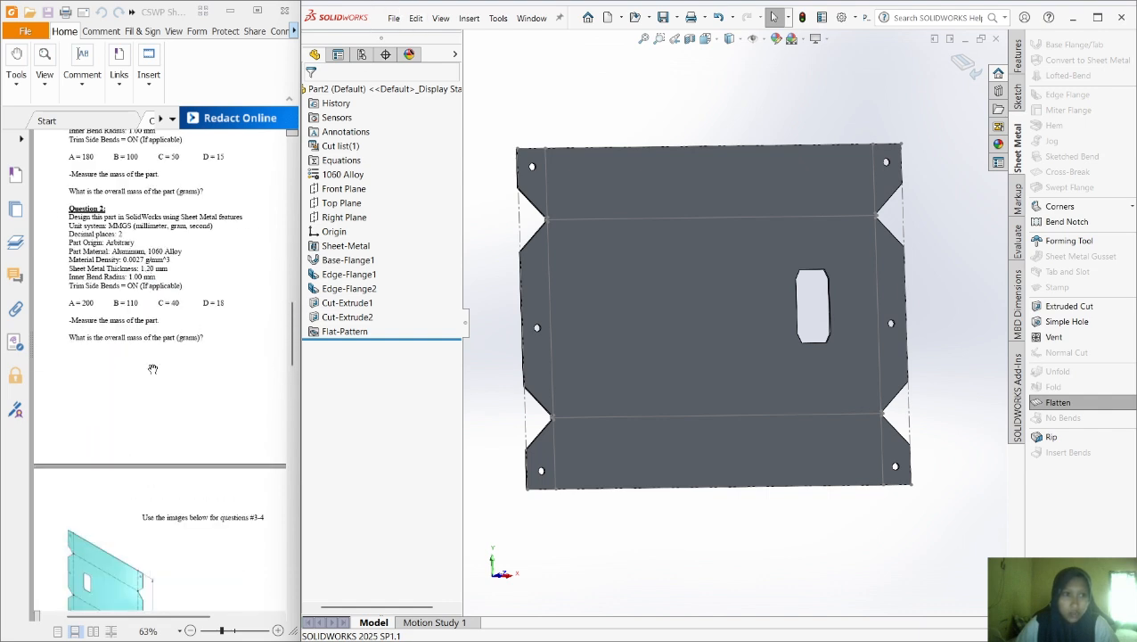
pyautogui.scroll(-5, 205, 350)
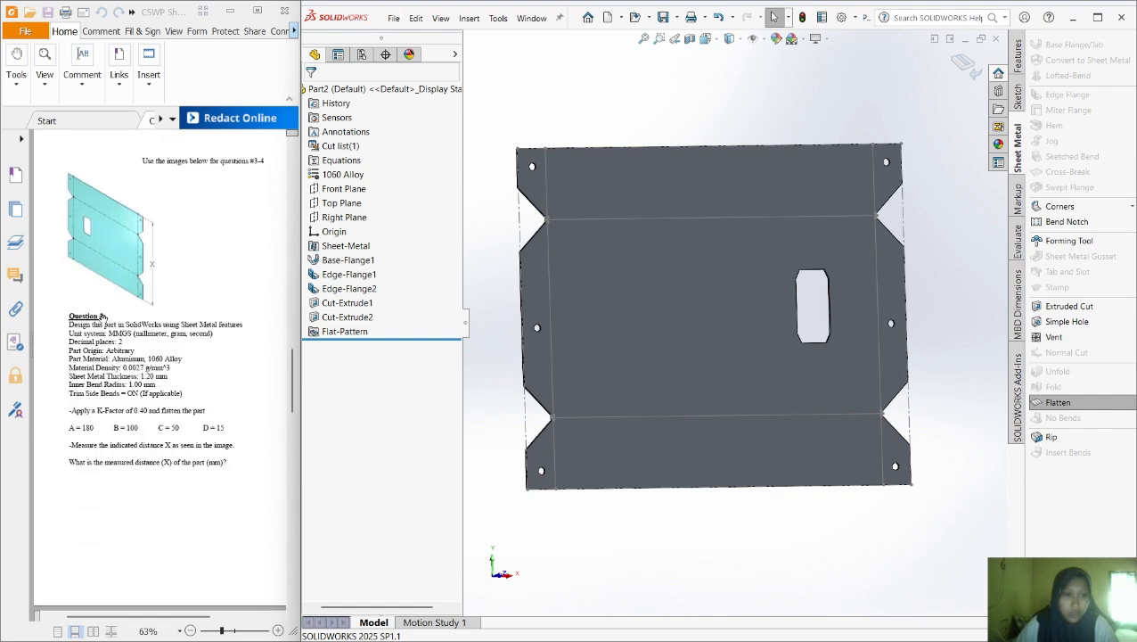
pyautogui.click(394, 18)
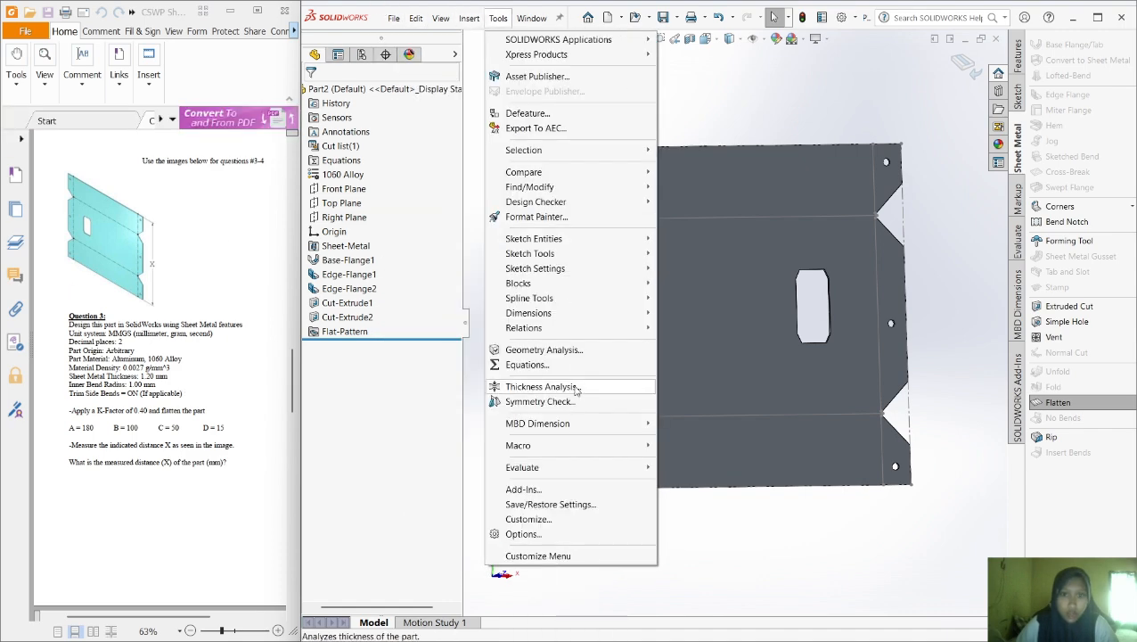
pyautogui.click(533, 362)
pyautogui.click(241, 91)
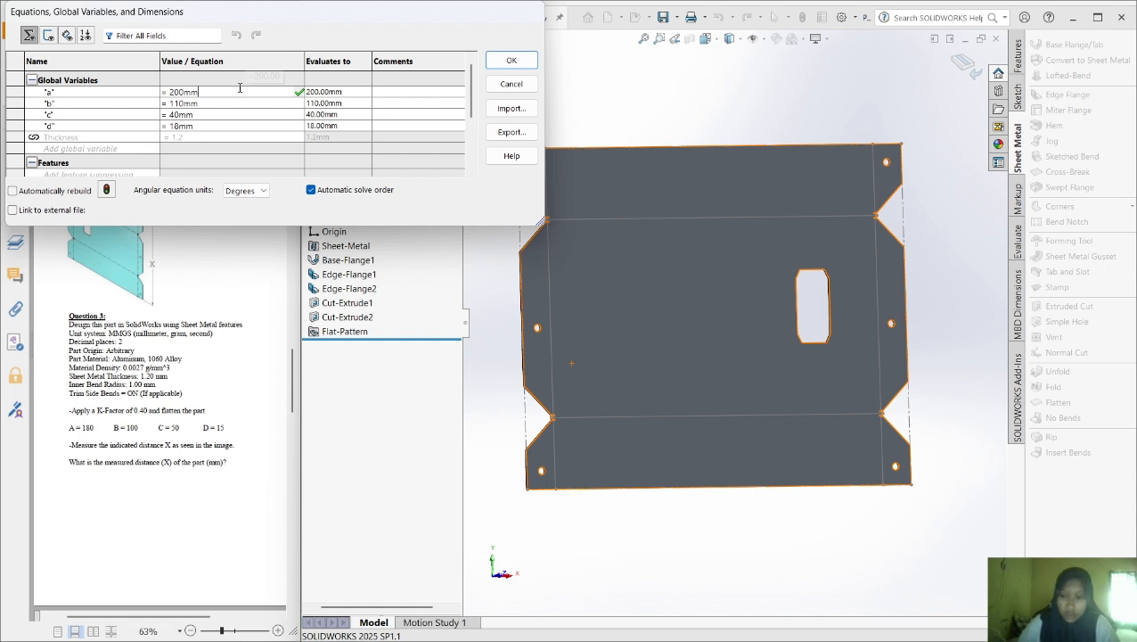
pyautogui.press('BackSpace')
pyautogui.press('BackSpace')
pyautogui.press('BackSpace')
pyautogui.press('BackSpace')
pyautogui.press('BackSpace')
pyautogui.write('180mm')
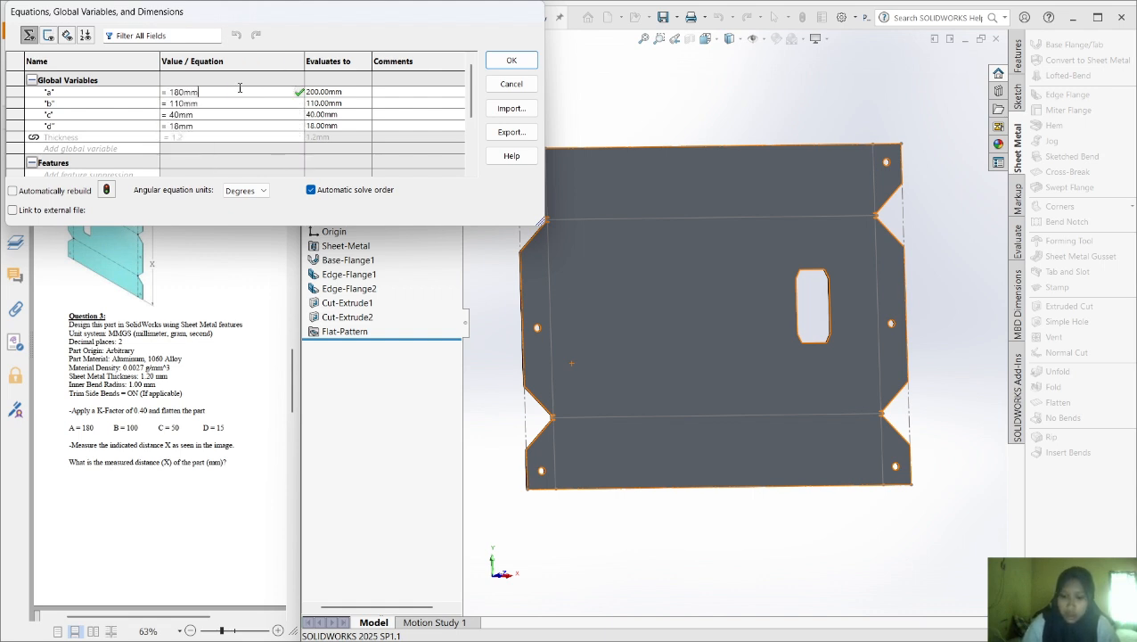
pyautogui.press('Tab')
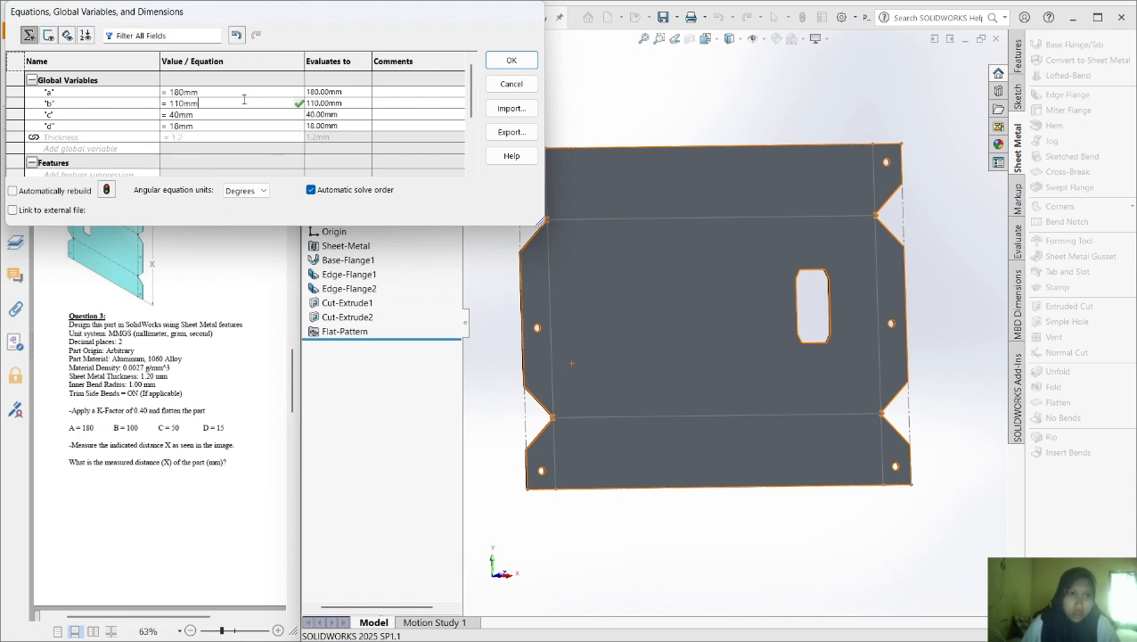
# Set the global variable "b" to 100mm
pyautogui.press('BackSpace')
pyautogui.press('BackSpace')
pyautogui.press('BackSpace')
pyautogui.press('BackSpace')
pyautogui.press('BackSpace')
pyautogui.write('100mm')
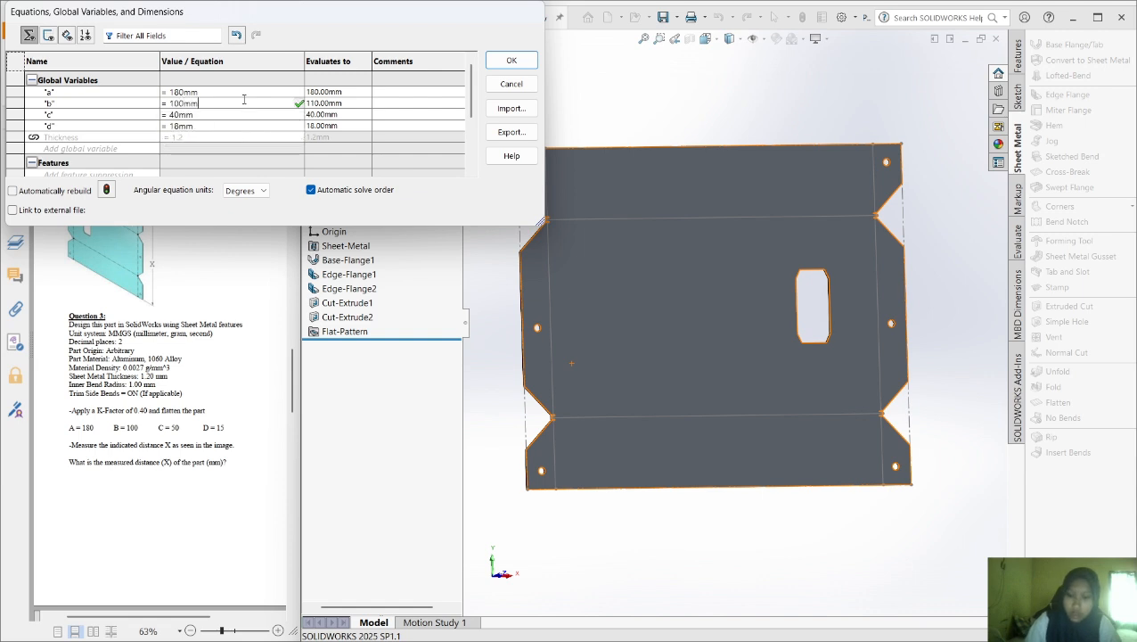
pyautogui.press('Tab')
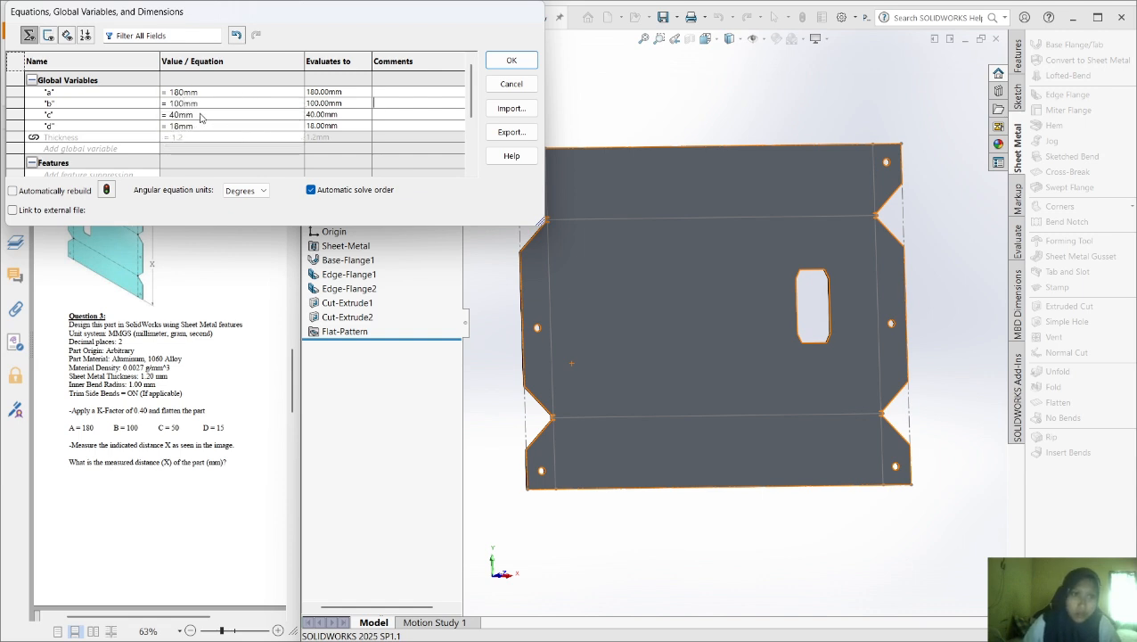
# Set the global variables "c" to 50mm and "d" to 15mm, and apply the equations to the part
pyautogui.press('BackSpace')
pyautogui.press('BackSpace')
pyautogui.press('BackSpace')
pyautogui.press('BackSpace')
pyautogui.write('50mm')
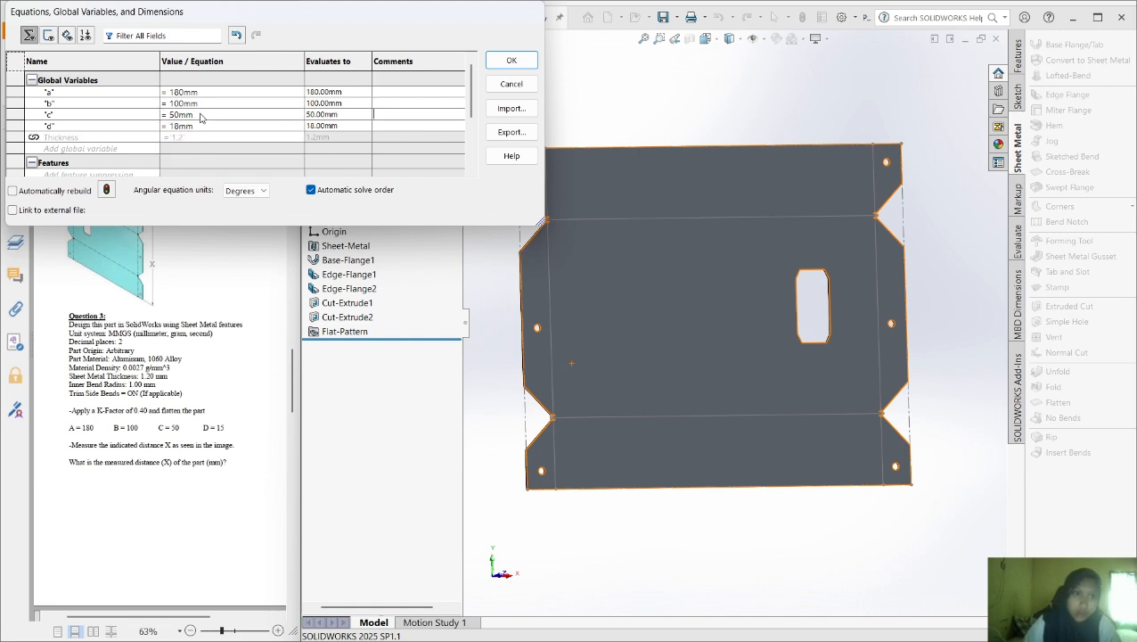
pyautogui.click(200, 125)
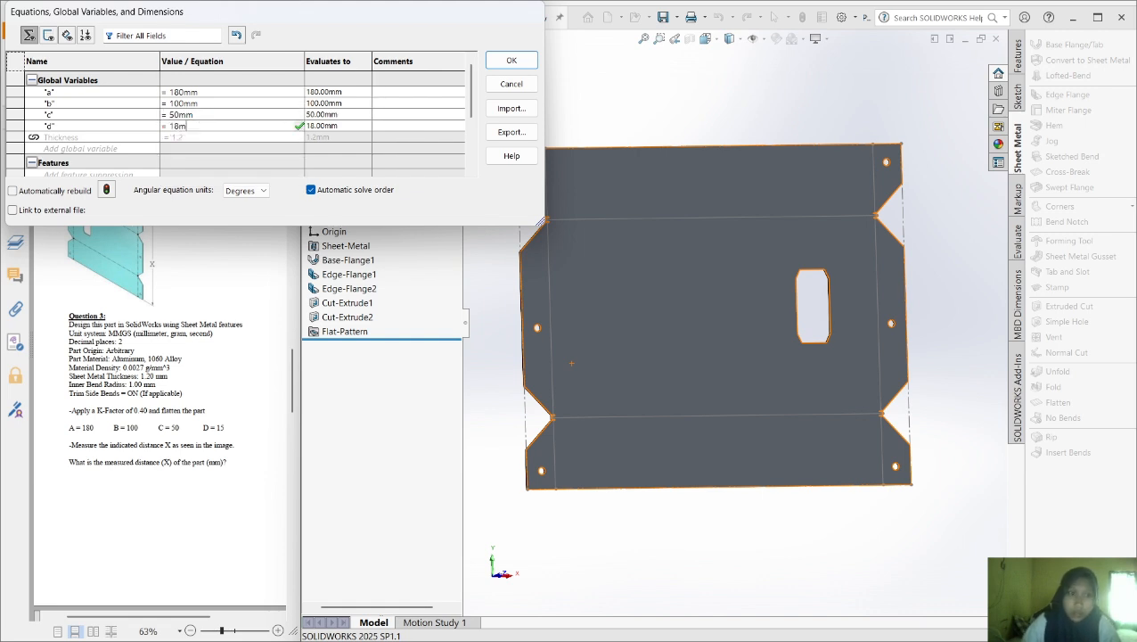
pyautogui.press('BackSpace')
pyautogui.press('BackSpace')
pyautogui.press('BackSpace')
pyautogui.write('5mm')
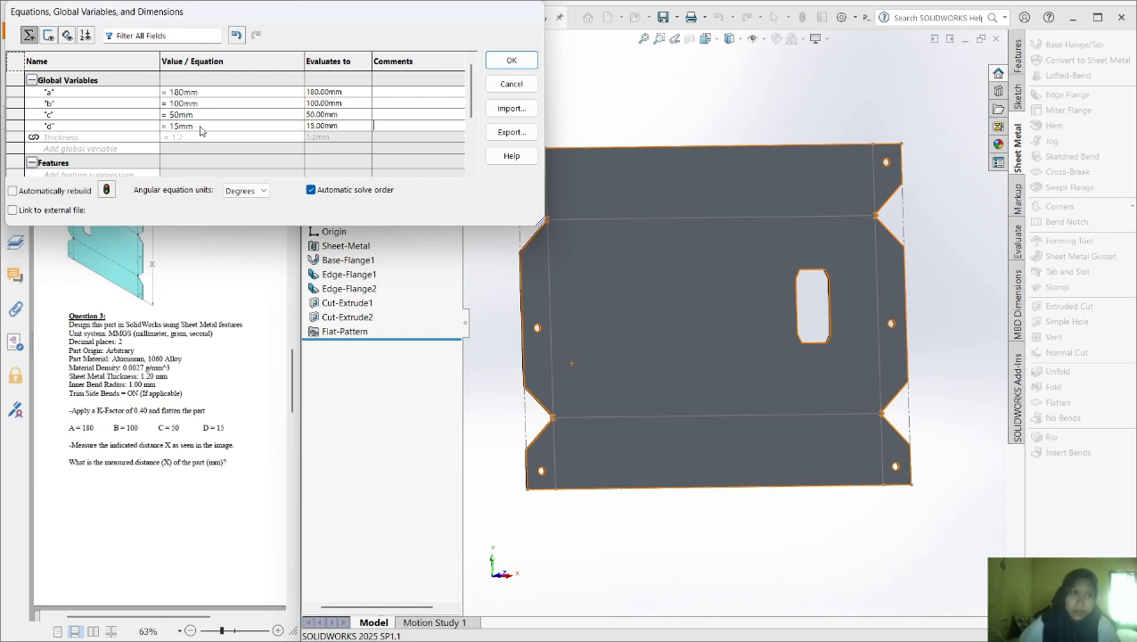
pyautogui.press('Tab')
pyautogui.click(505, 64)
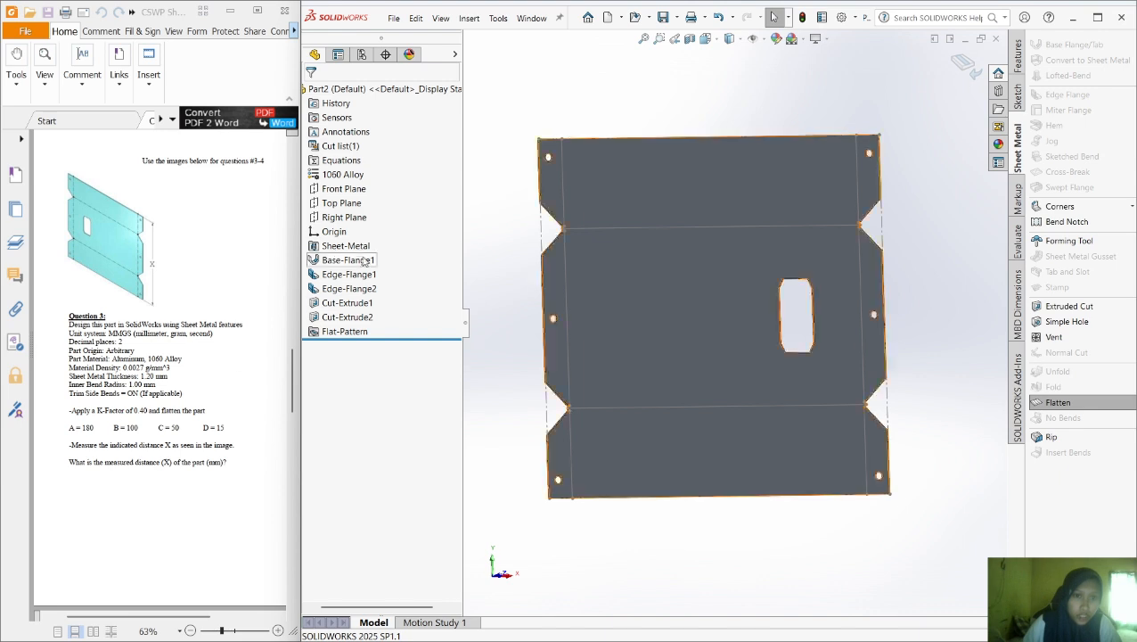
# Examine the Sheet-Metal and Base-Flange1 features for the K-Factor setting
pyautogui.click(337, 248)
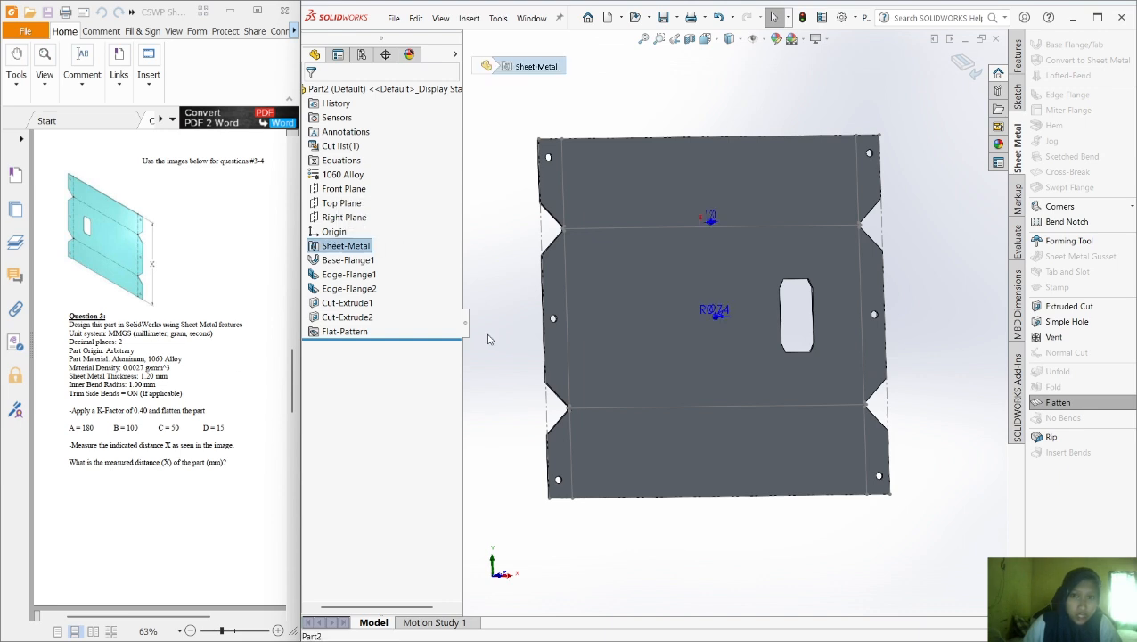
pyautogui.click(354, 258)
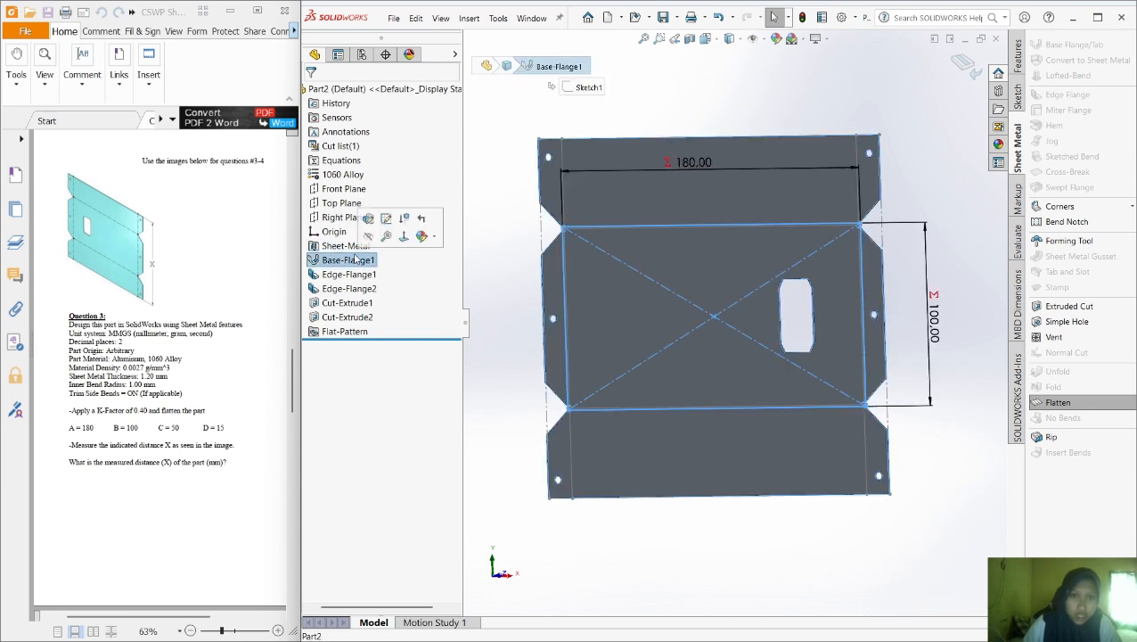
pyautogui.click(369, 219)
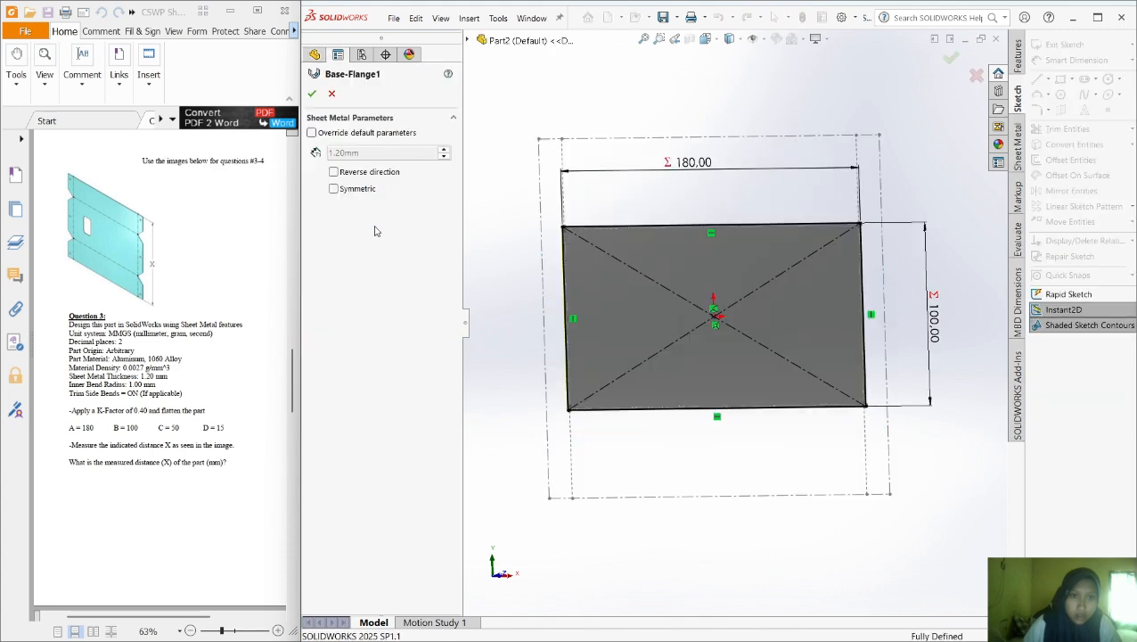
pyautogui.click(311, 92)
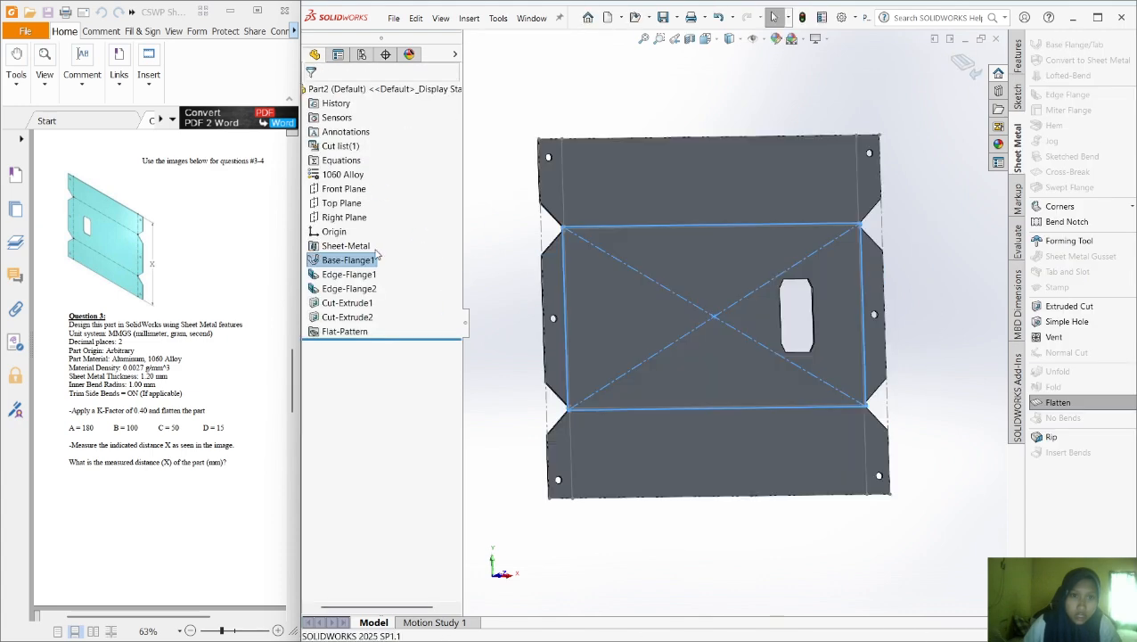
# Check the K-Factor in the Sheet-Metal feature's bend allowance settings
pyautogui.rightClick(348, 247)
pyautogui.click(369, 212)
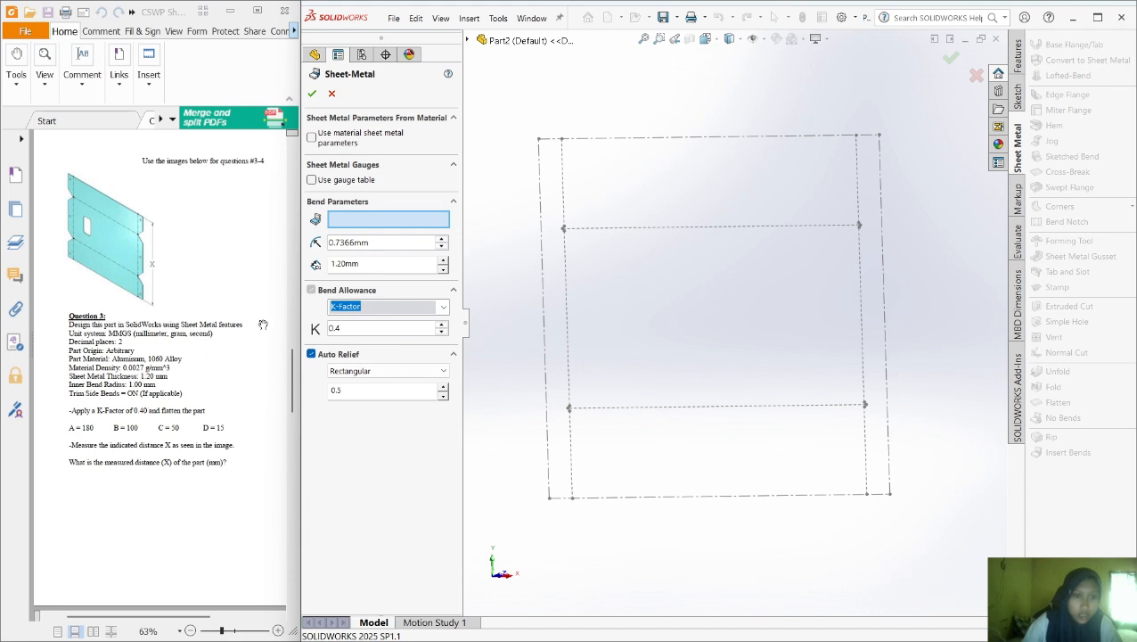
pyautogui.click(312, 93)
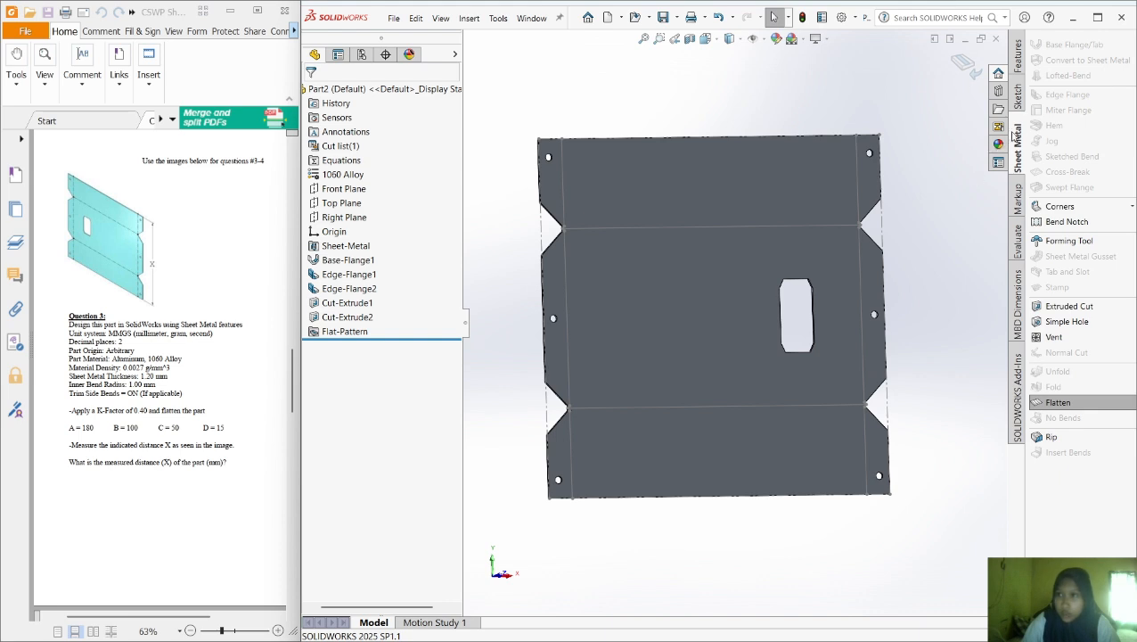
# Measure distance X along the flat pattern's outer side boundary line for Question 3
pyautogui.click(1017, 102)
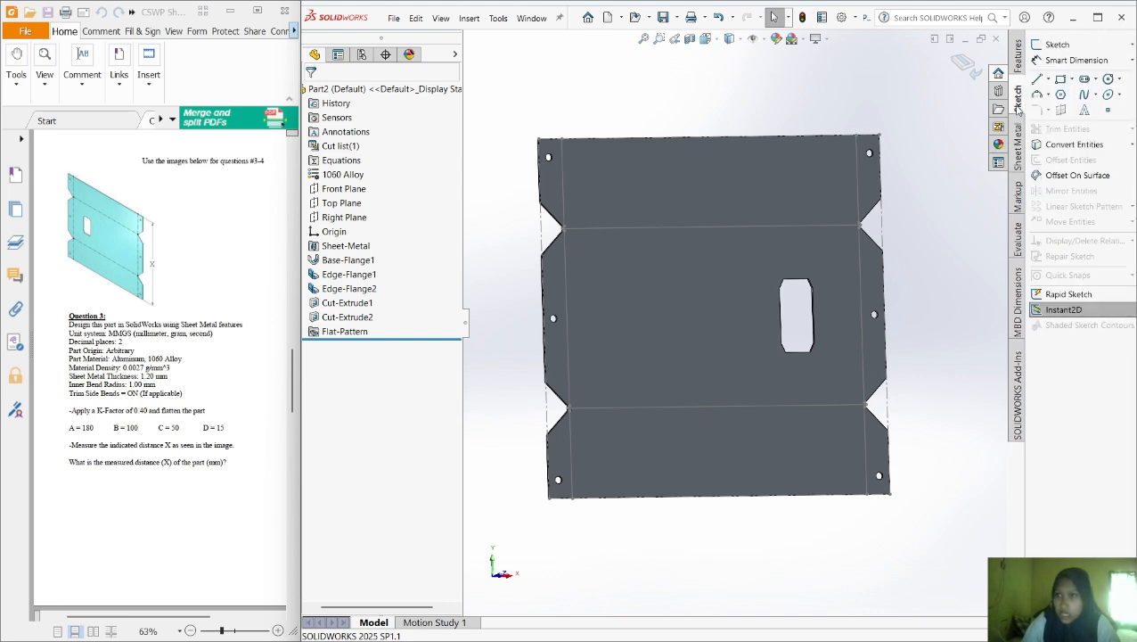
pyautogui.click(1017, 195)
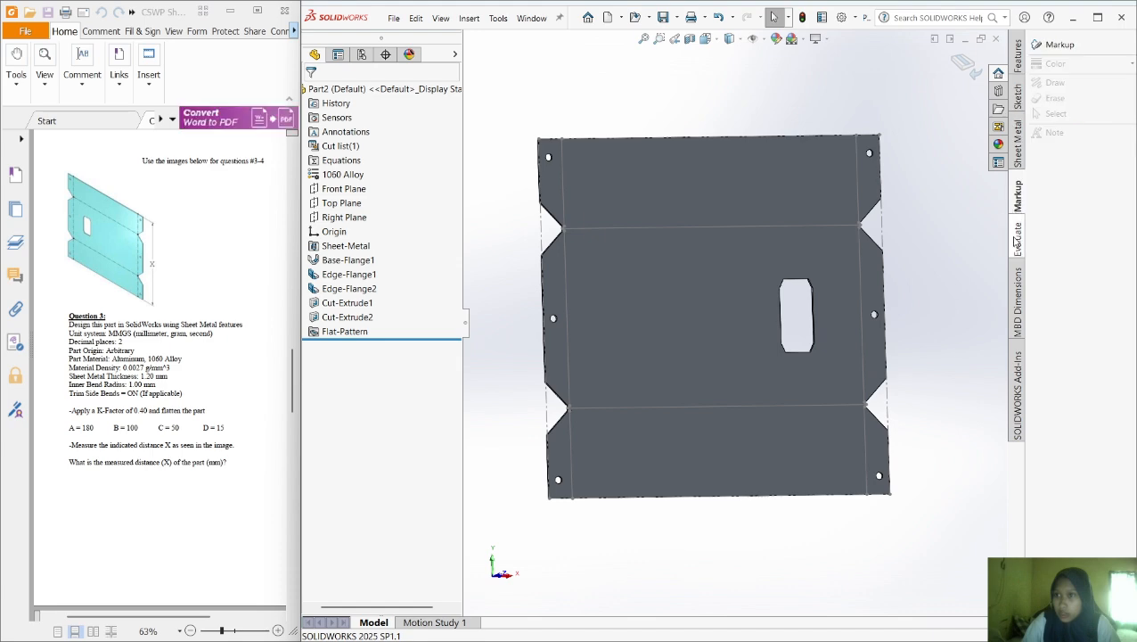
pyautogui.click(1017, 239)
pyautogui.click(1064, 95)
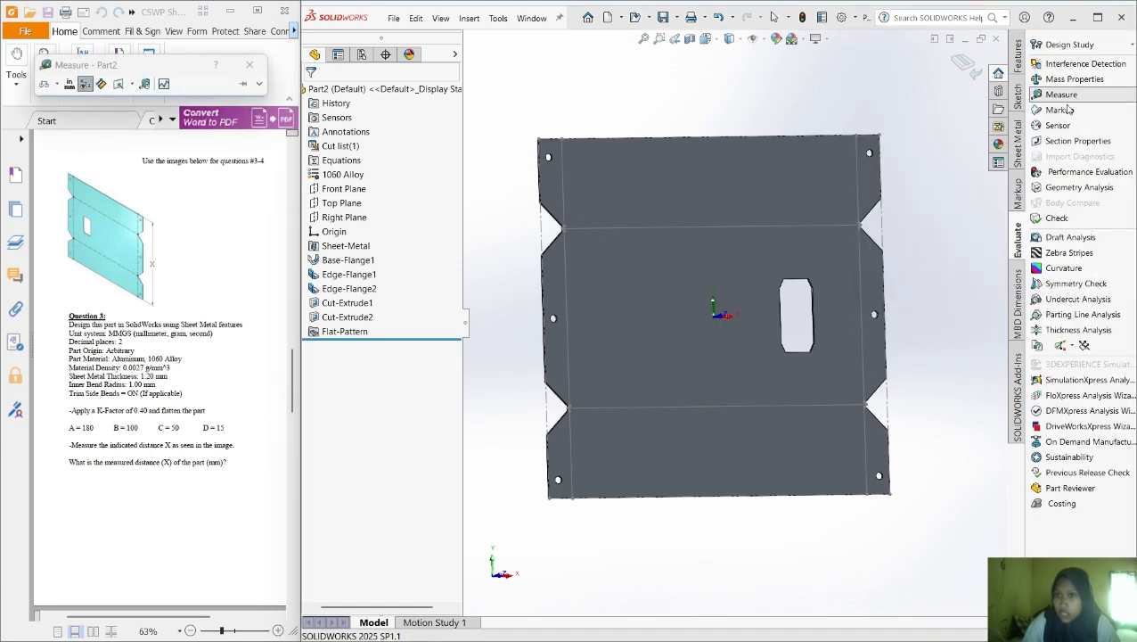
pyautogui.click(885, 223)
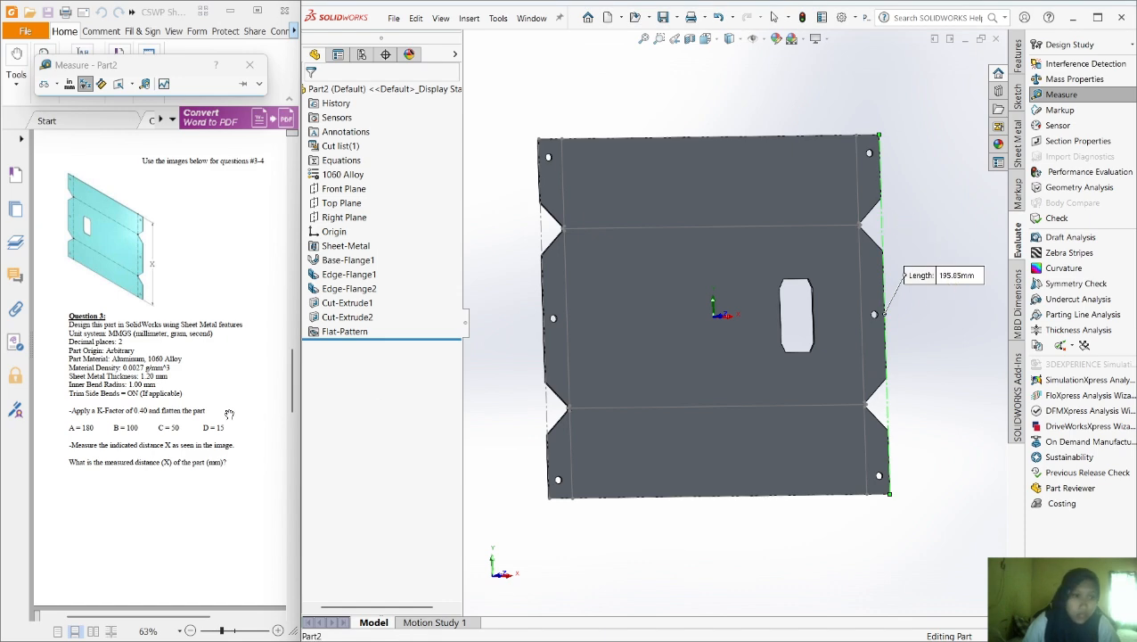
# Highlight the Question 3 answer in the PDF's Answers and Hints list and capture a full-screen screenshot with the measurement
pyautogui.scroll(-15, 229, 414)
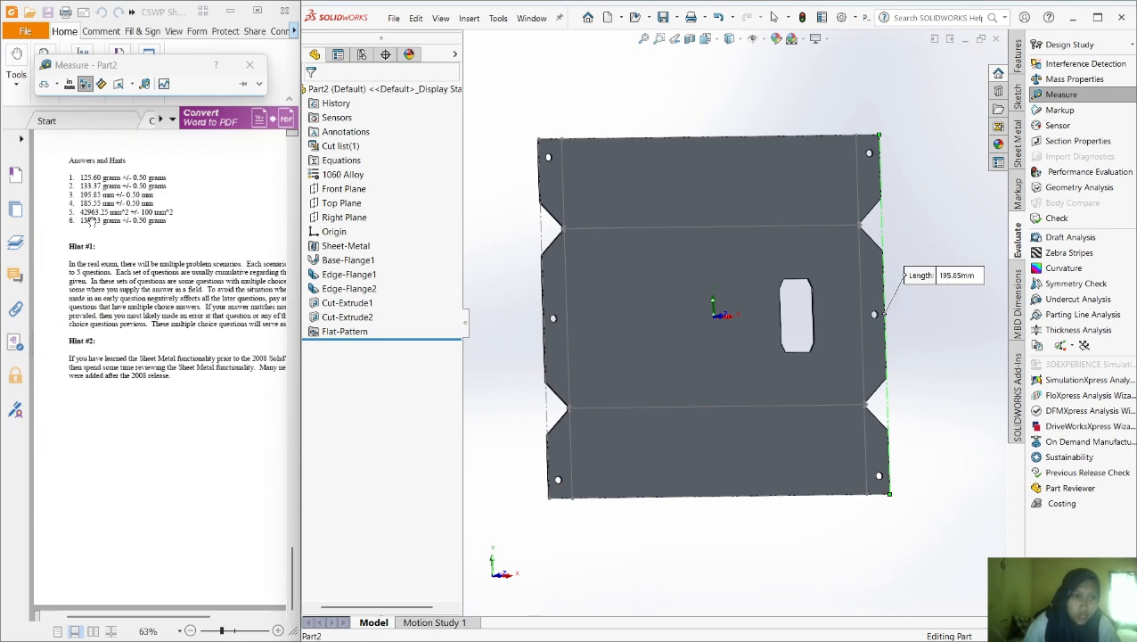
pyautogui.click(156, 193)
pyautogui.tripleClick(156, 193)
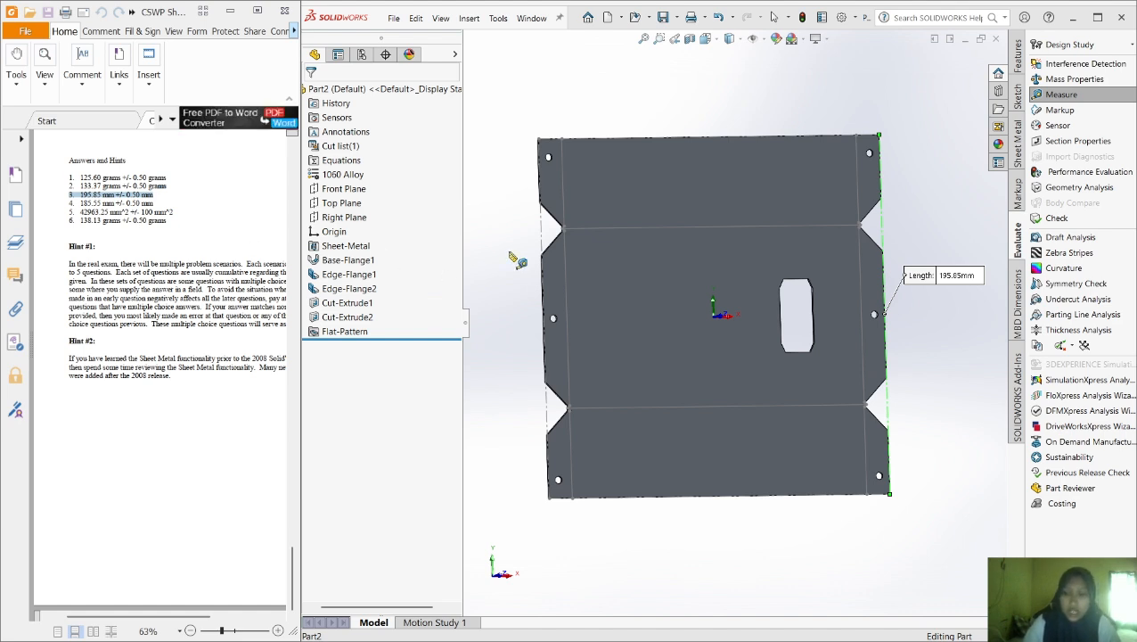
pyautogui.press('super+shift+s')
pyautogui.moveTo(1, 1); pyautogui.dragTo(1133, 638)
# Save the part under the new name Part3 in the modul 8 folder
pyautogui.click(393, 18)
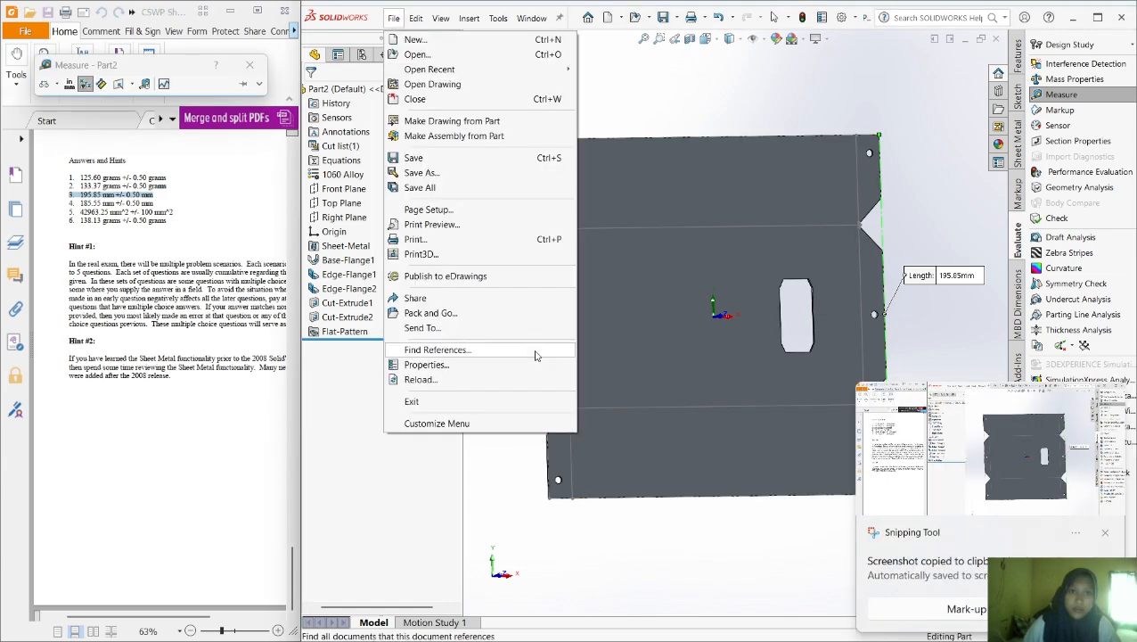
pyautogui.click(432, 178)
pyautogui.click(652, 330)
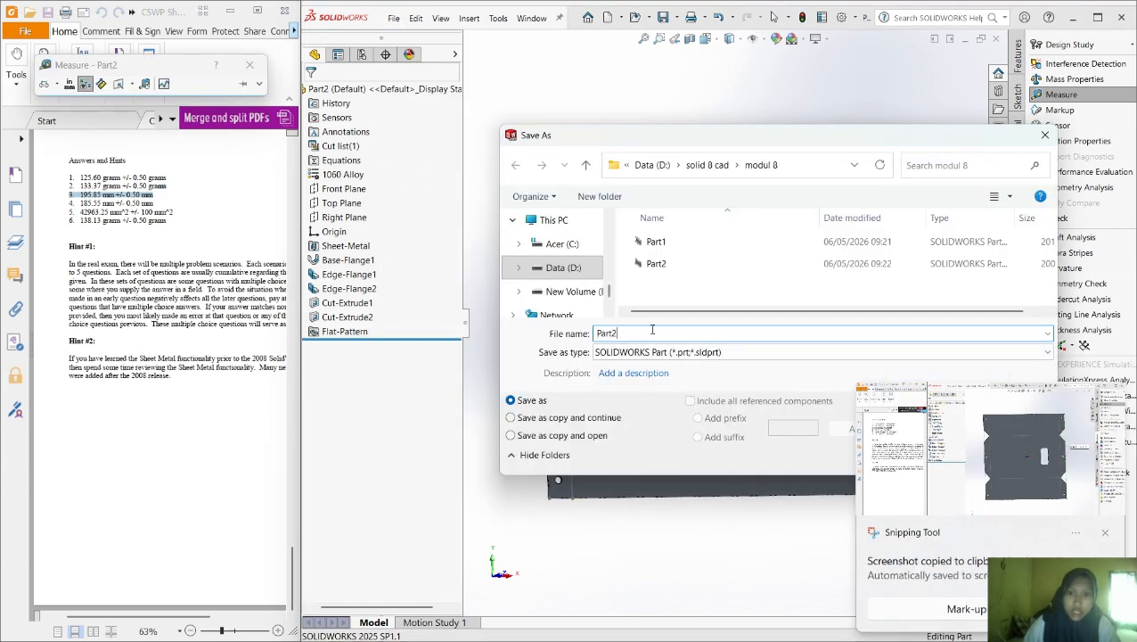
pyautogui.press('BackSpace')
pyautogui.write('3')
pyautogui.press('Return')
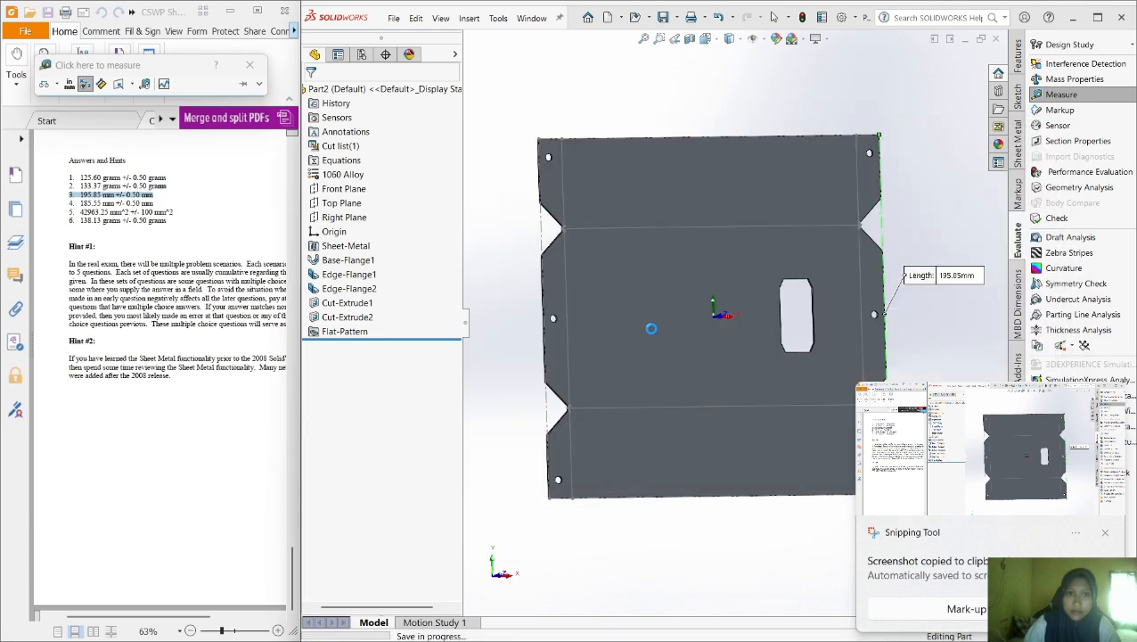
# Set the Sheet-Metal feature's K-Factor to 0.32, following Question 4 in the PDF
pyautogui.scroll(3, 223, 343)
pyautogui.scroll(10, 222, 343)
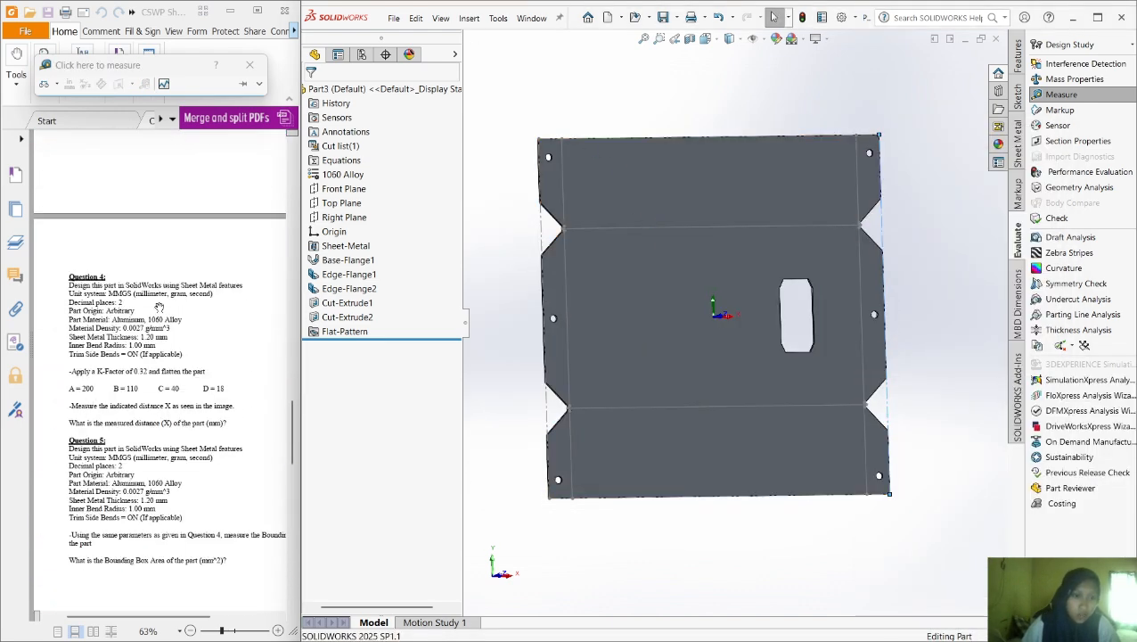
pyautogui.scroll(-1, 189, 369)
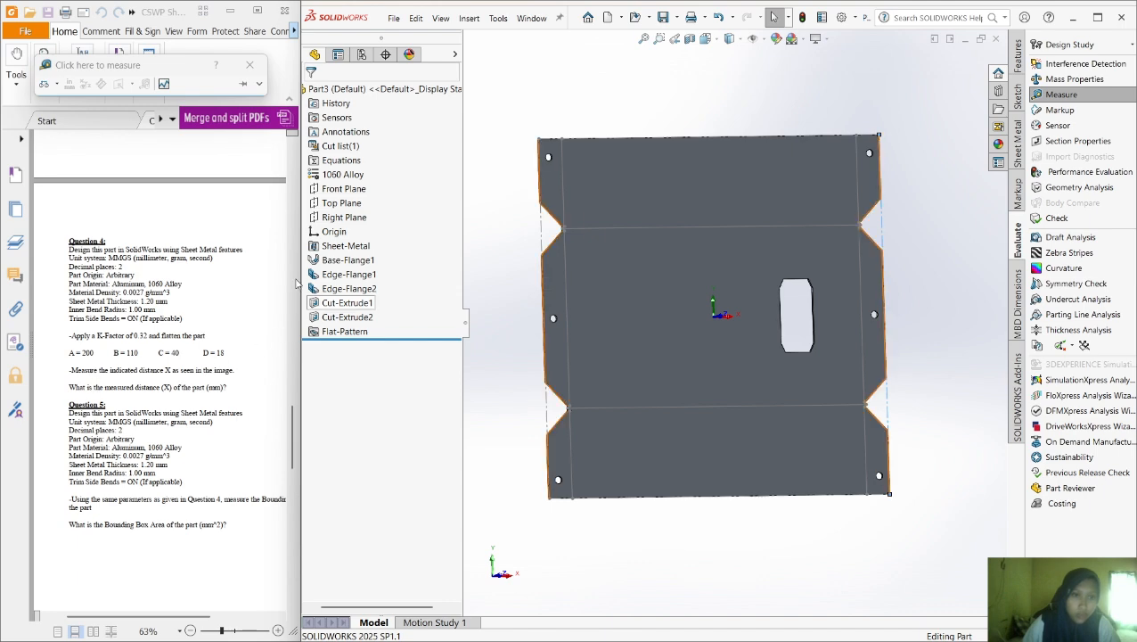
pyautogui.rightClick(356, 247)
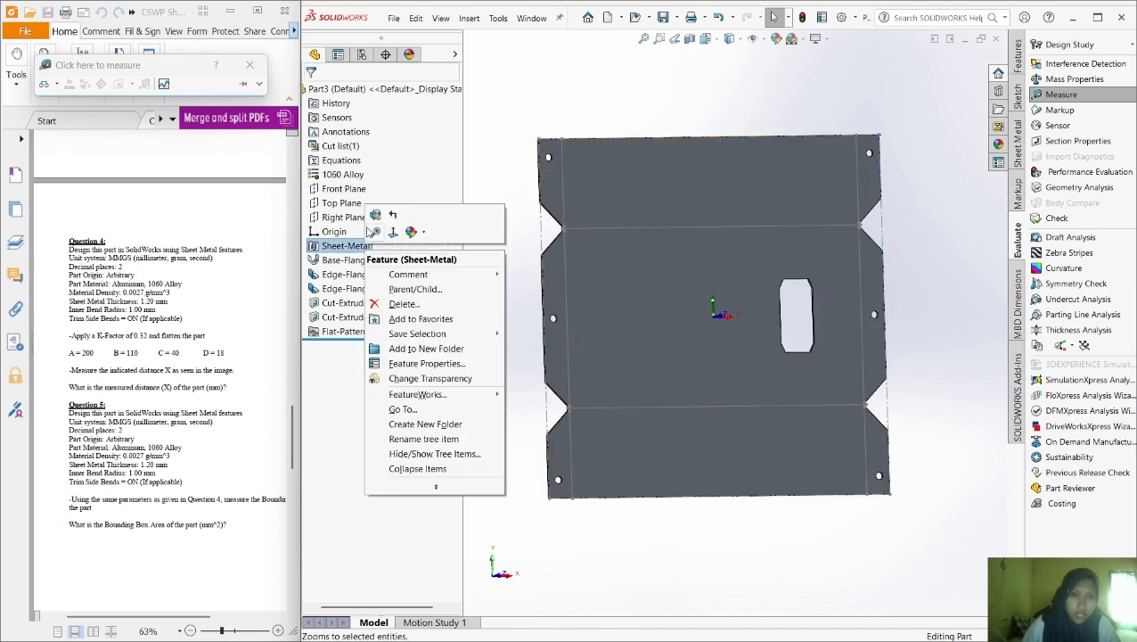
pyautogui.click(375, 216)
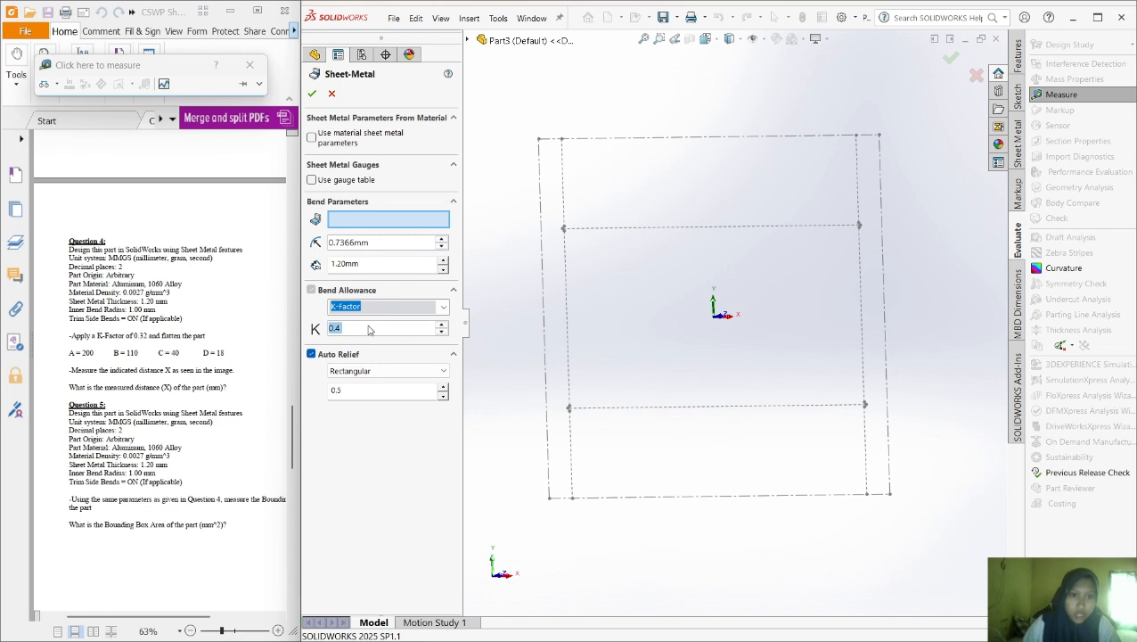
pyautogui.write('0.')
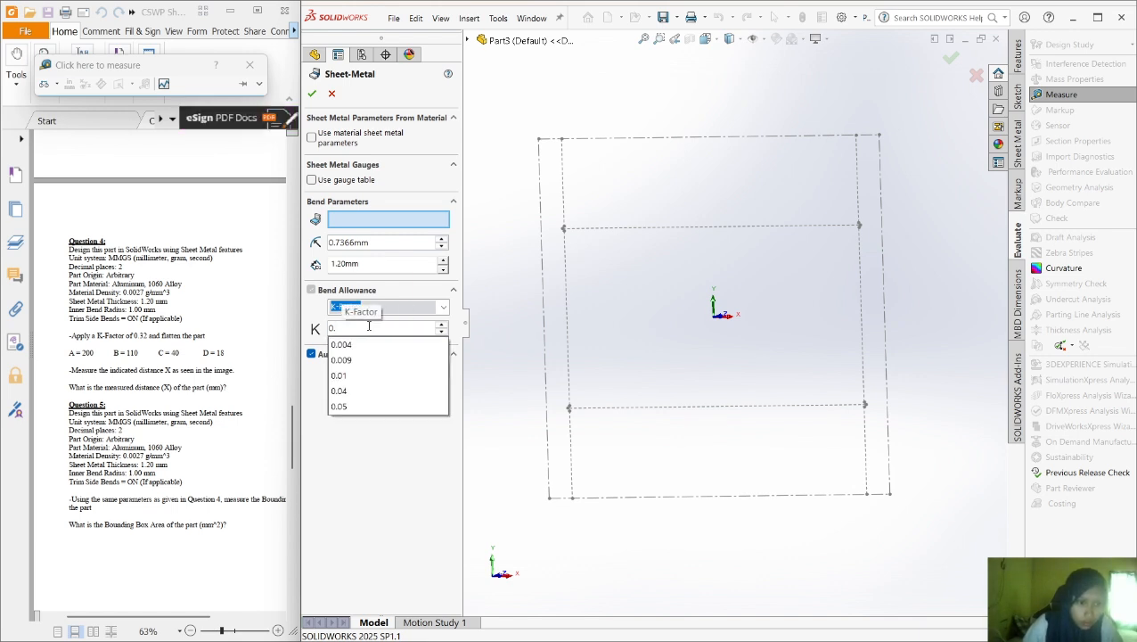
pyautogui.write('32')
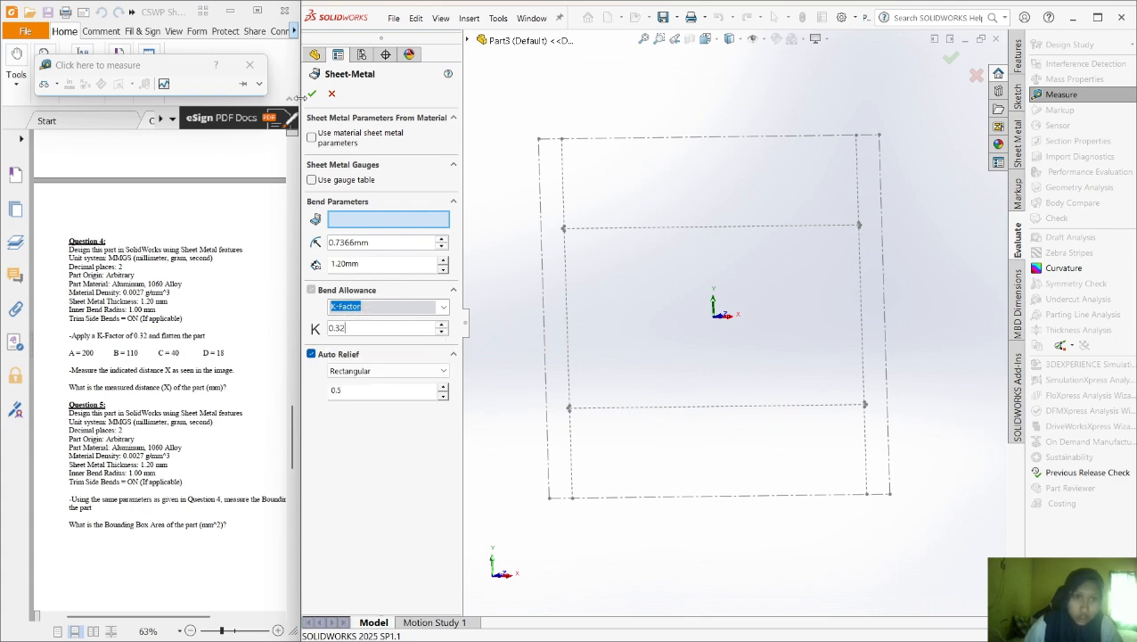
pyautogui.click(312, 94)
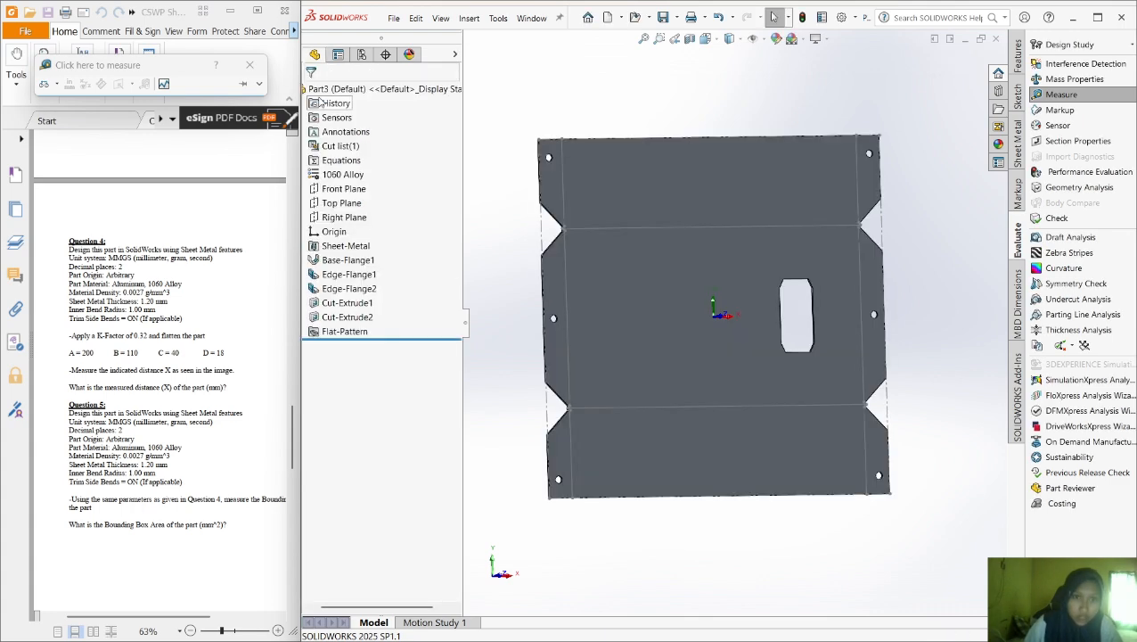
# Set the global variable "a" to 200mm in the part's equations, following Question 4
pyautogui.click(397, 19)
pyautogui.moveTo(497, 22)
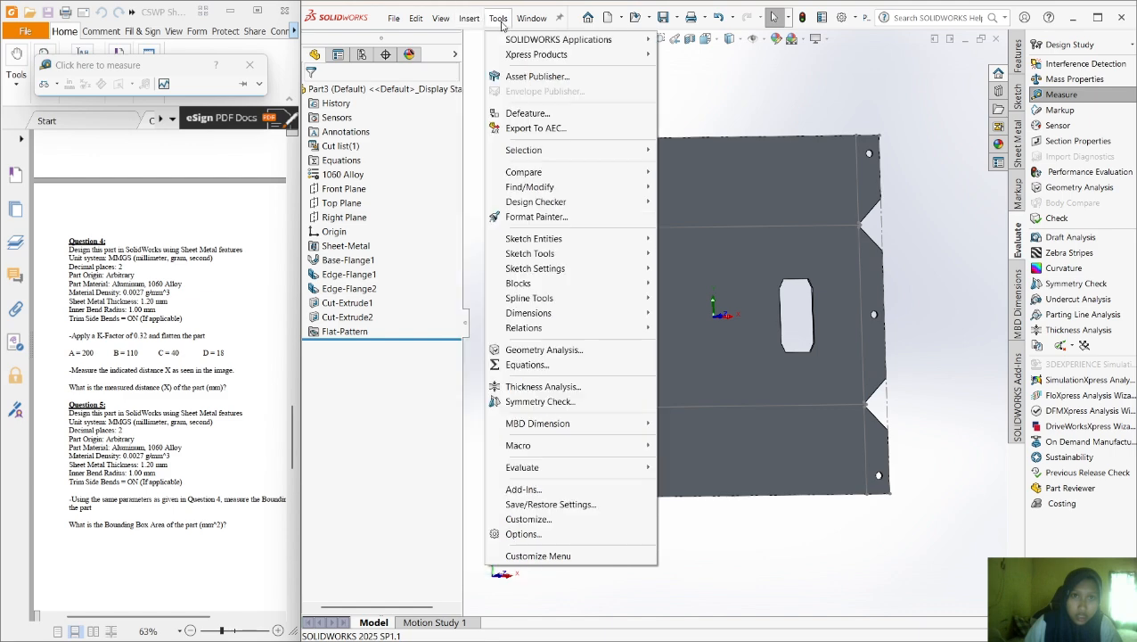
pyautogui.click(525, 365)
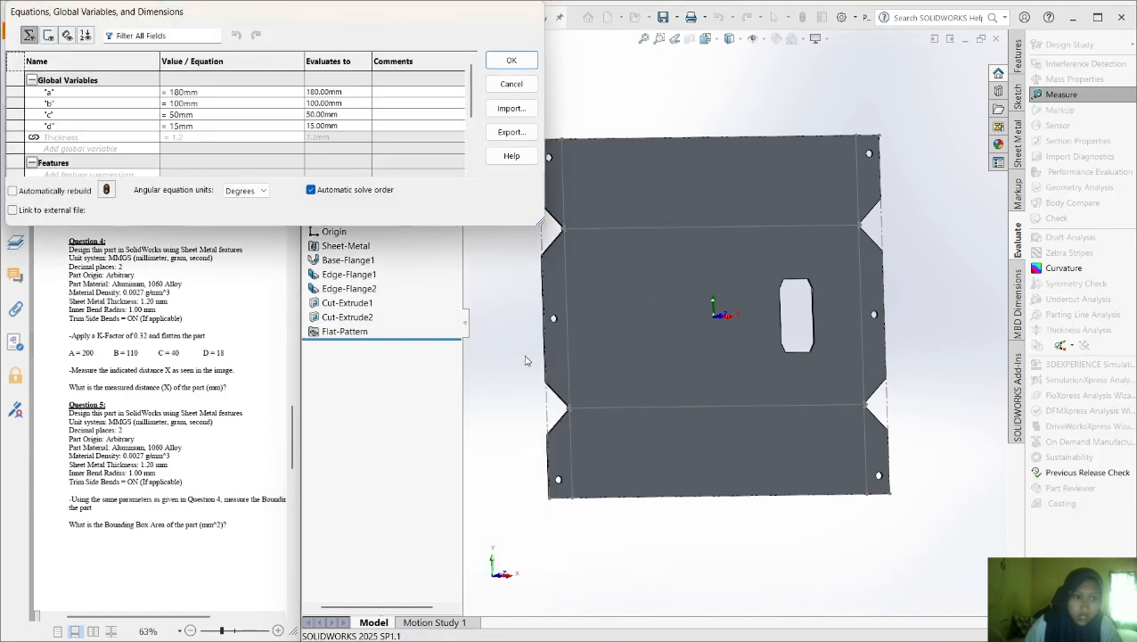
pyautogui.click(216, 92)
pyautogui.press('BackSpace')
pyautogui.press('BackSpace')
pyautogui.press('BackSpace')
pyautogui.press('BackSpace')
pyautogui.press('BackSpace')
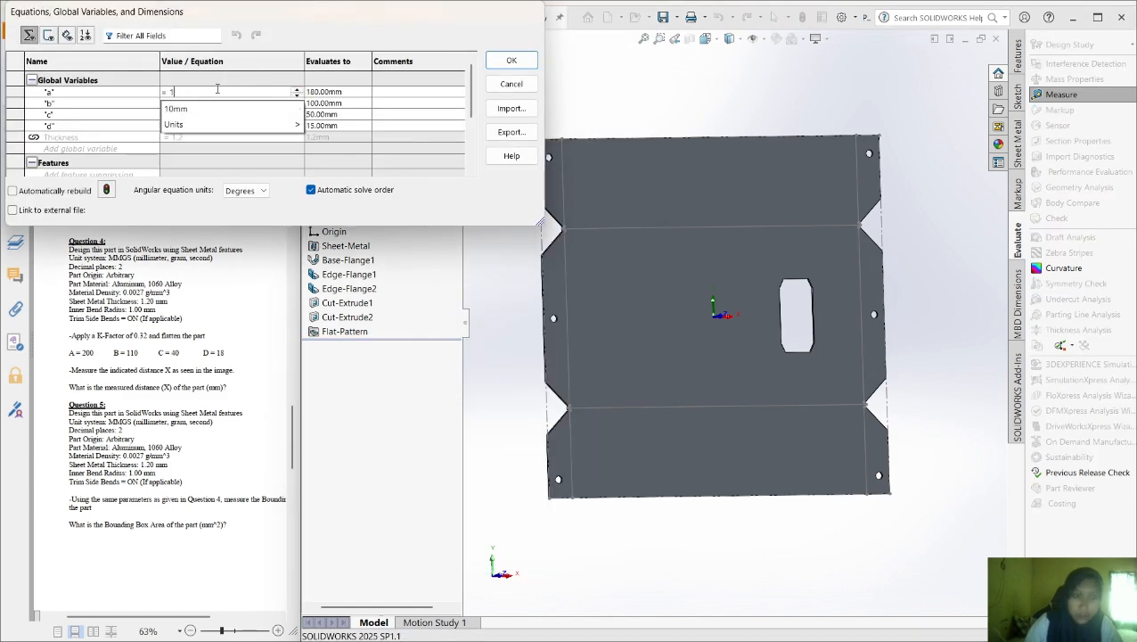
pyautogui.write('200')
pyautogui.press('Return')
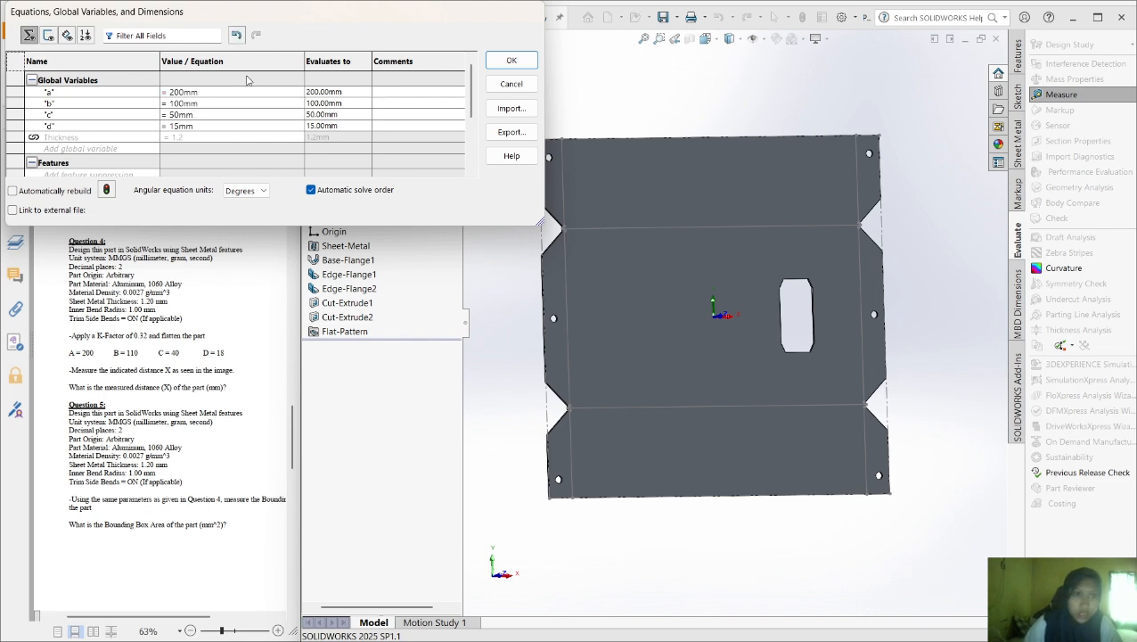
# Set the global variable "b" to 110mm
pyautogui.press('BackSpace')
pyautogui.press('BackSpace')
pyautogui.press('BackSpace')
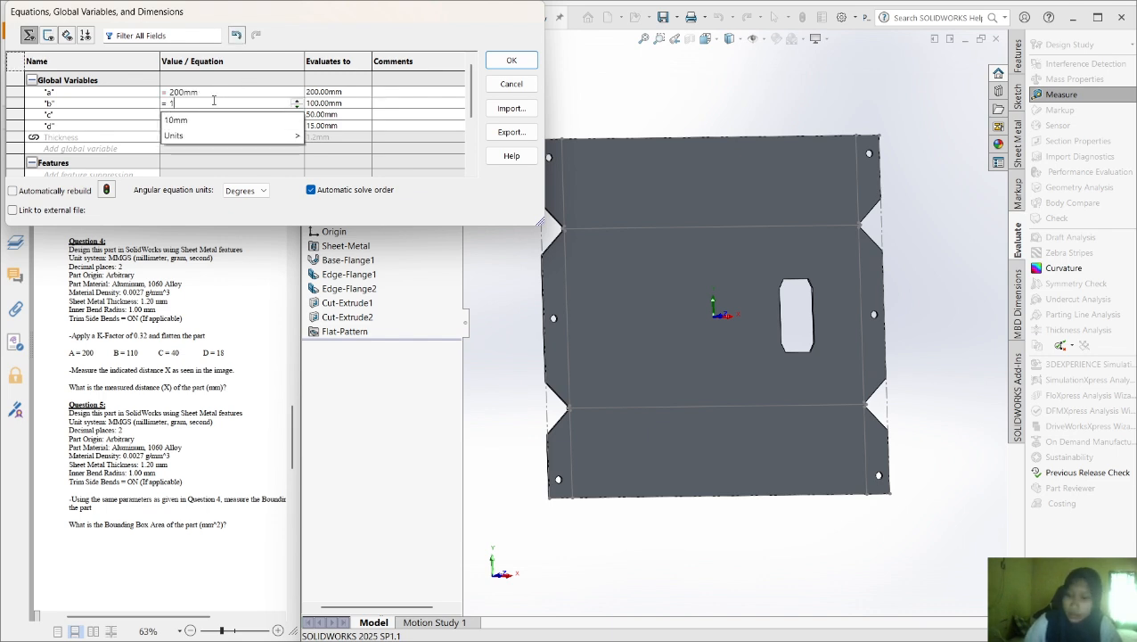
pyautogui.write('10')
pyautogui.press('Return')
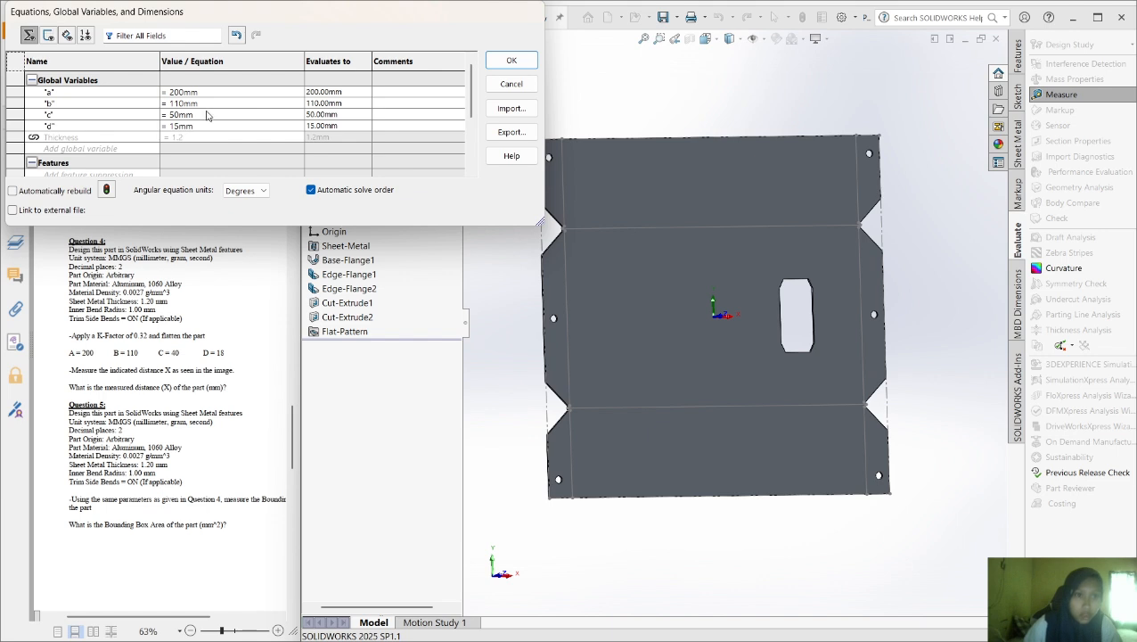
# Set the global variable "c" to 40mm
pyautogui.press('BackSpace')
pyautogui.press('BackSpace')
pyautogui.press('BackSpace')
pyautogui.press('BackSpace')
pyautogui.write('4')
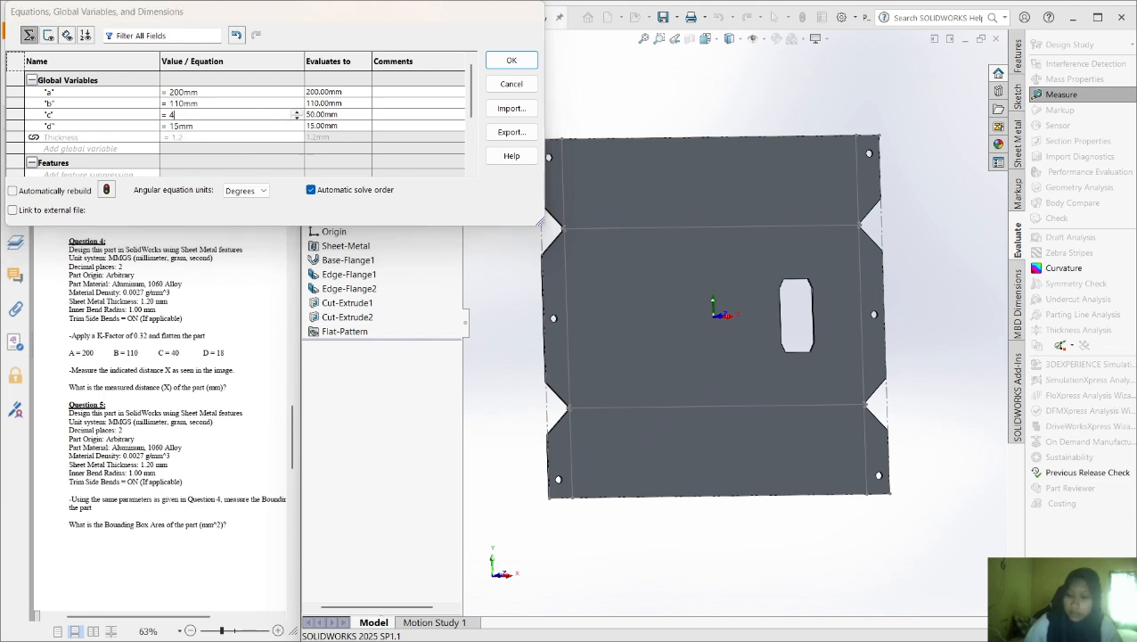
pyautogui.write('0mm')
pyautogui.press('Return')
# Set the global variable "d" to 18mm and apply the equations to the part
pyautogui.click(201, 126)
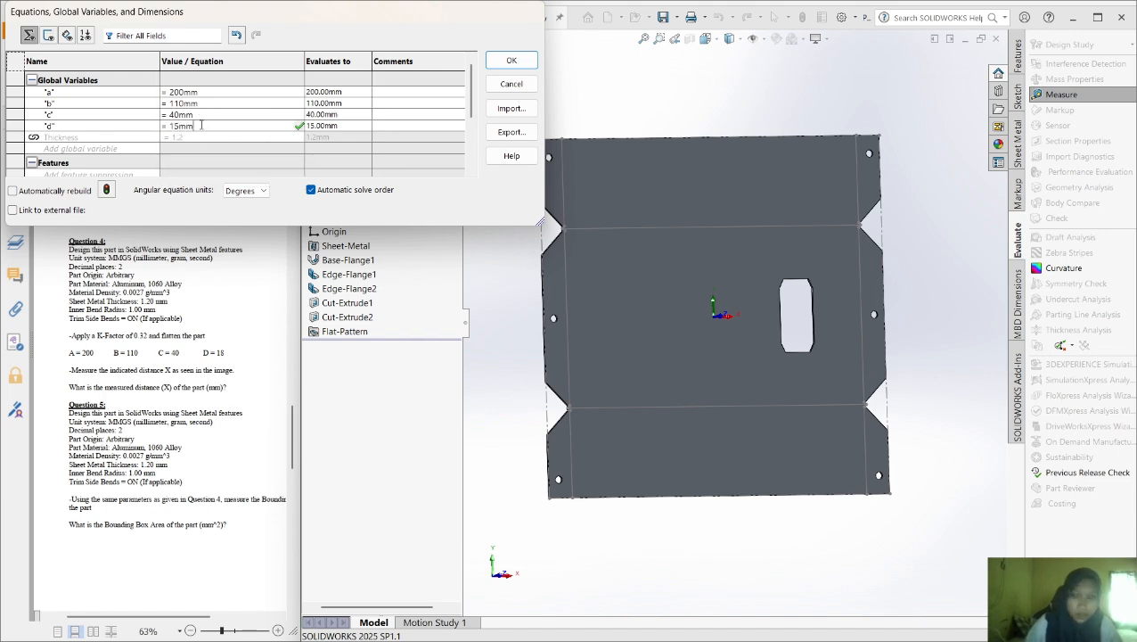
pyautogui.press('BackSpace')
pyautogui.press('BackSpace')
pyautogui.press('BackSpace')
pyautogui.write('8mm')
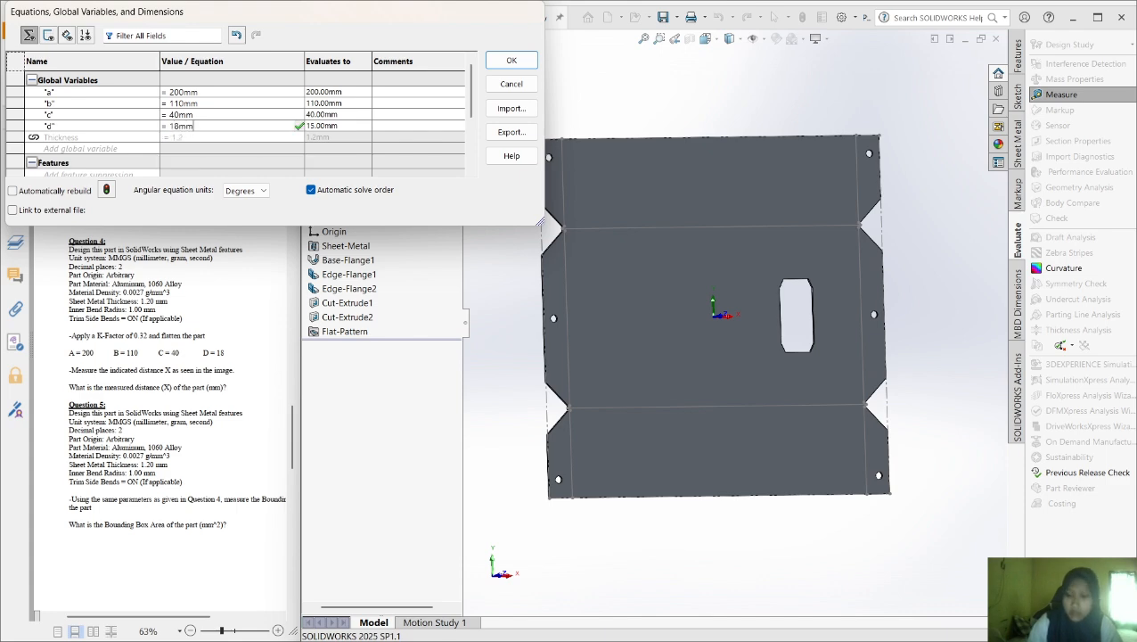
pyautogui.press('Return')
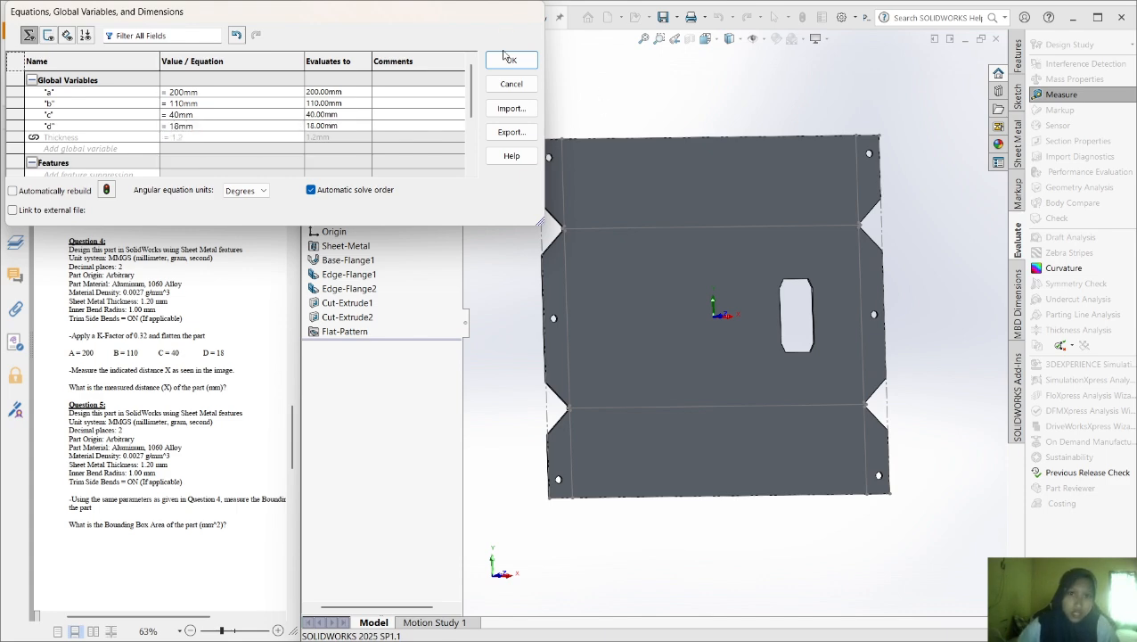
pyautogui.click(508, 59)
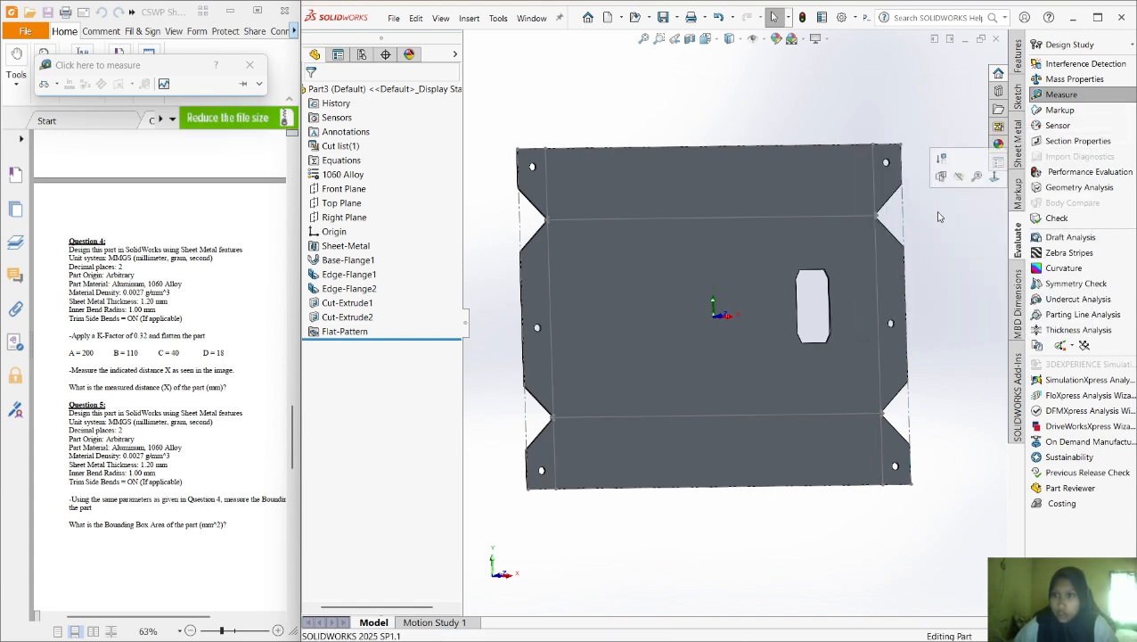
# Restart the Measure tool and measure distance X along the updated flat pattern's outer side boundary line for Question 4
pyautogui.click(249, 65)
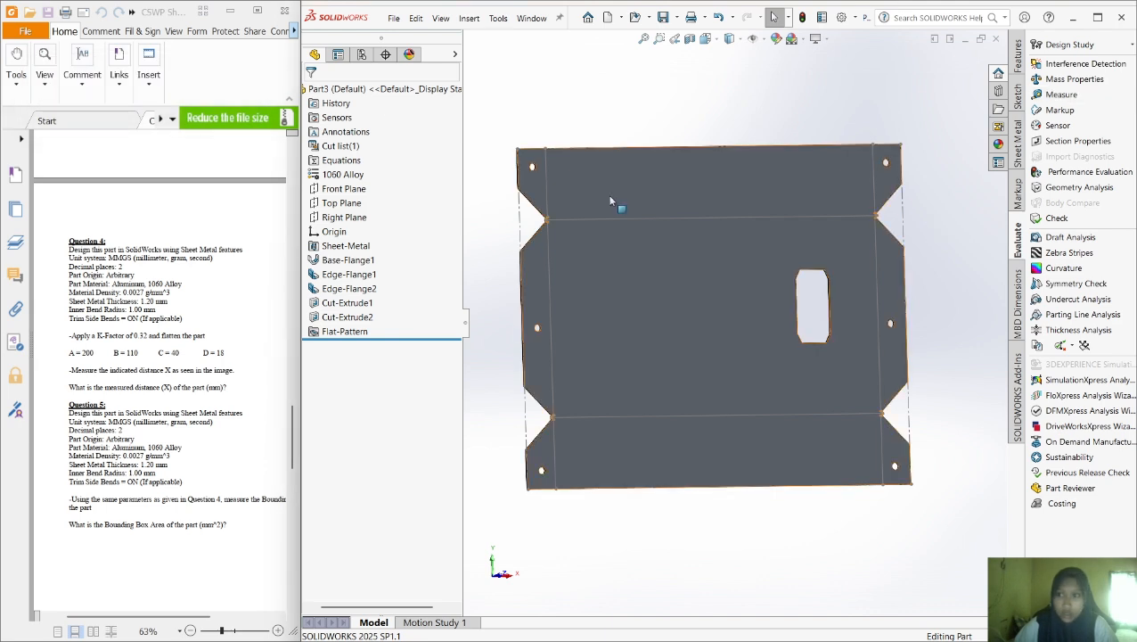
pyautogui.click(1061, 94)
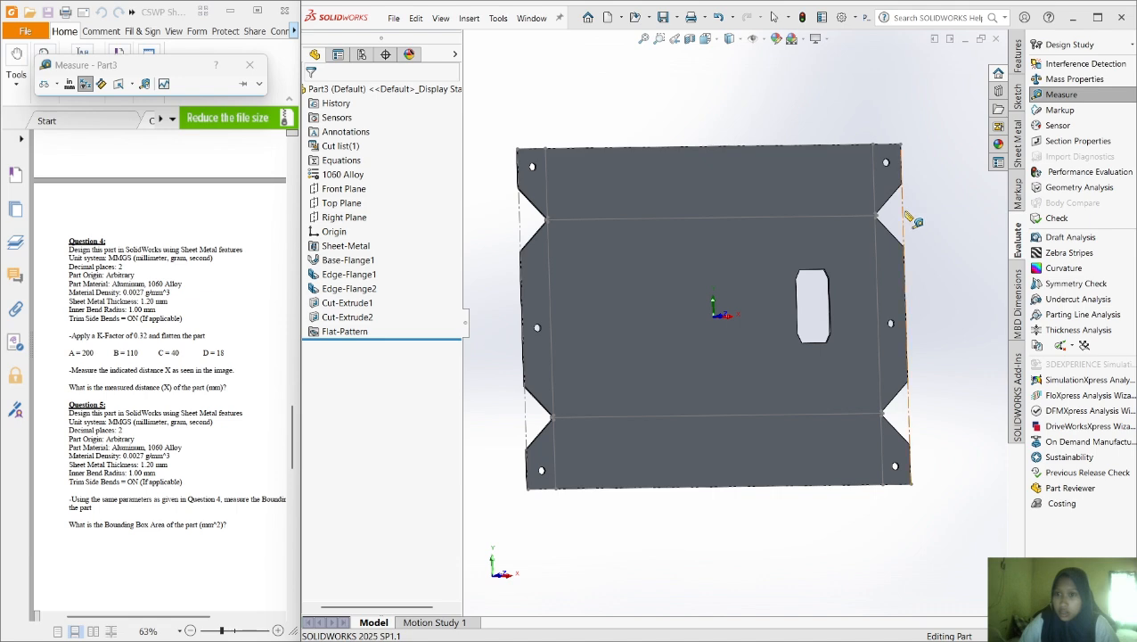
pyautogui.click(906, 219)
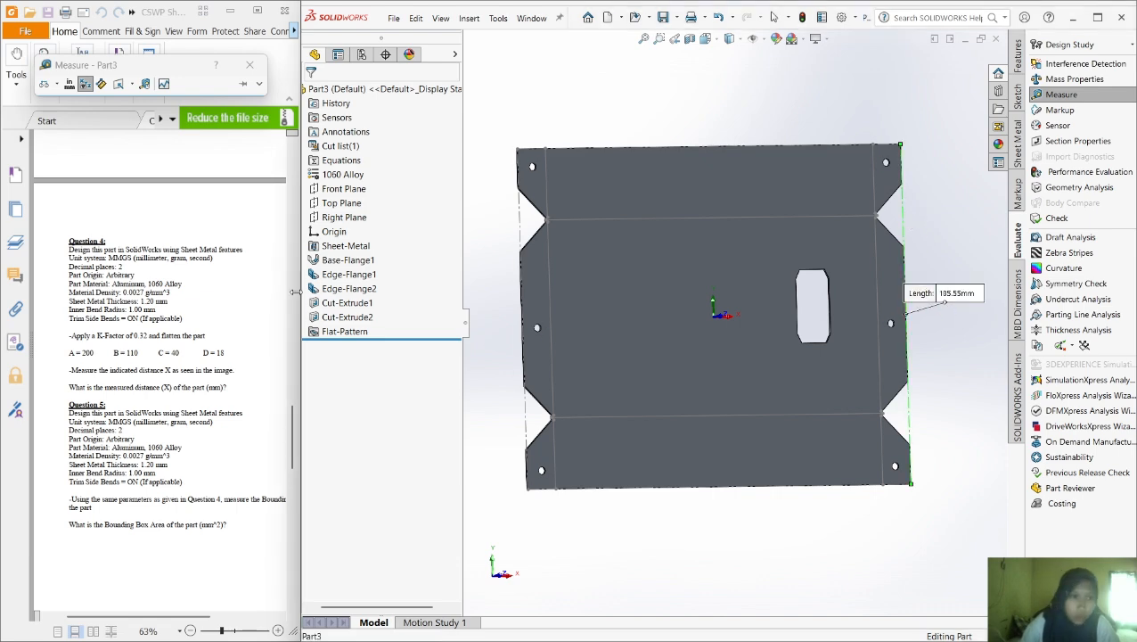
# Highlight the Question 4 answer in the PDF's Answers and Hints list to compare it with the measured distance
pyautogui.scroll(-5, 267, 348)
pyautogui.scroll(-5, 267, 348)
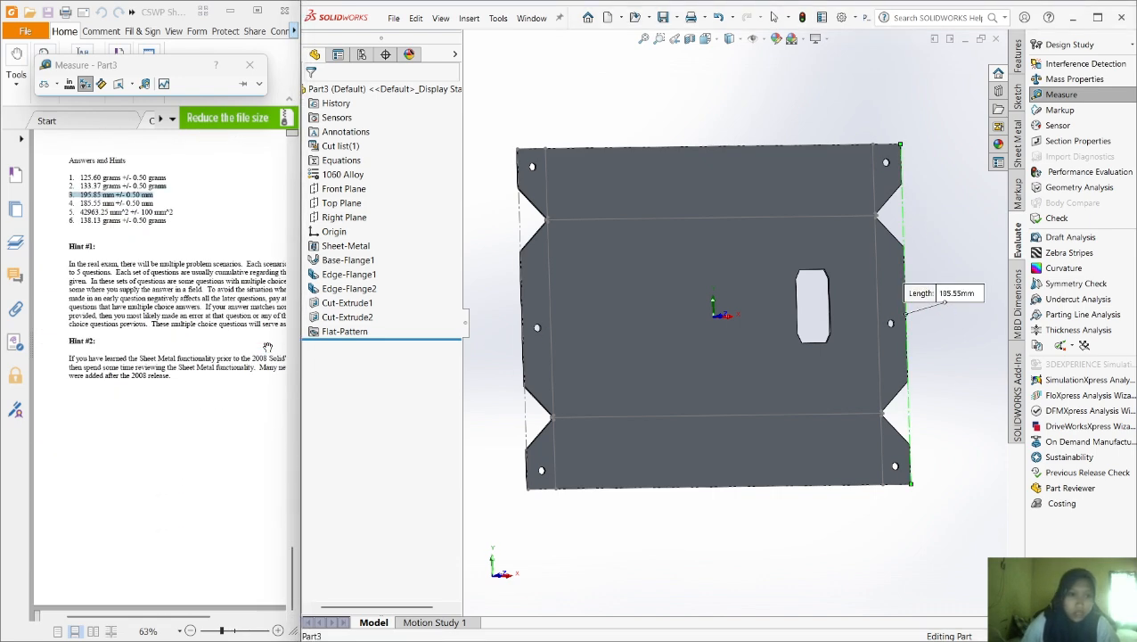
pyautogui.click(180, 205)
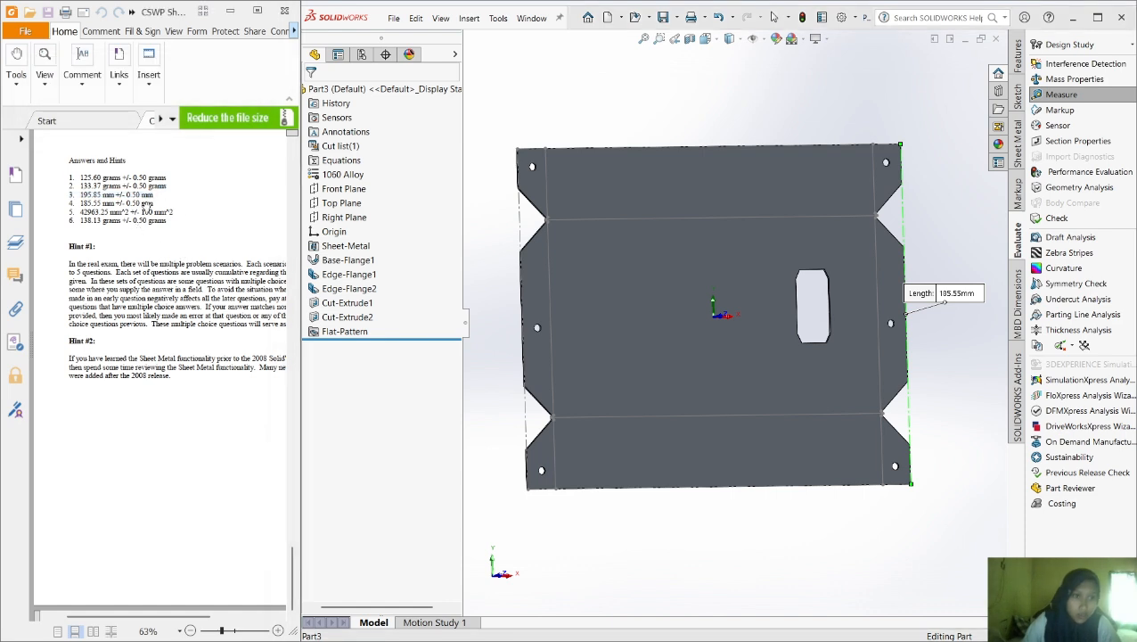
pyautogui.moveTo(157, 204); pyautogui.dragTo(145, 204)
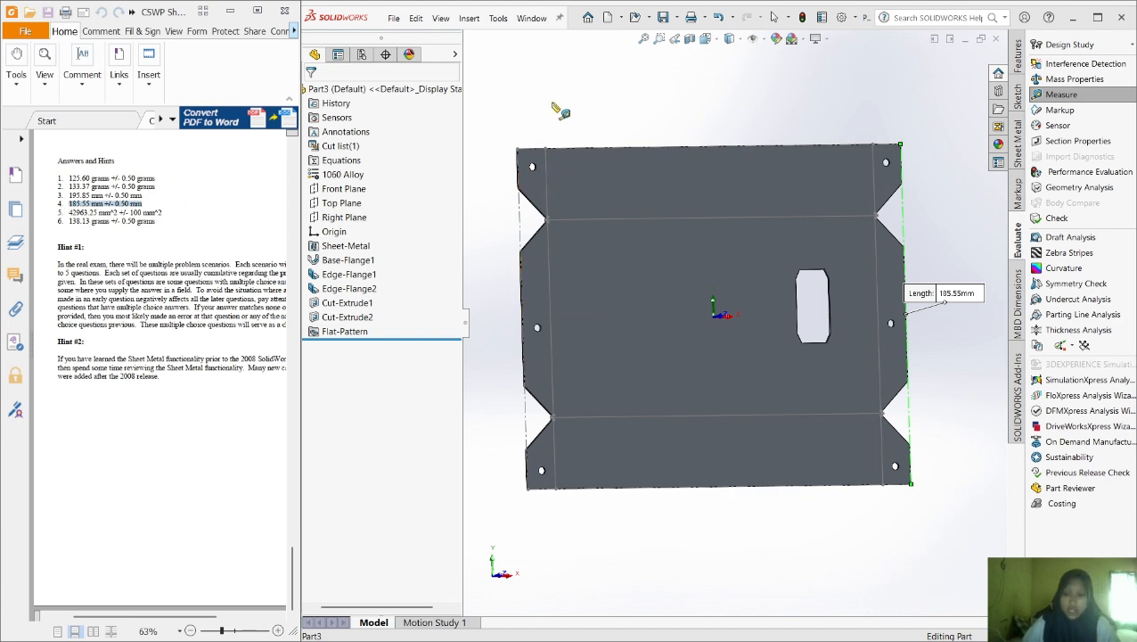
# Capture a full screenshot of the measured flat pattern and save the part under the new file name Part4
pyautogui.press('super+shift+s')
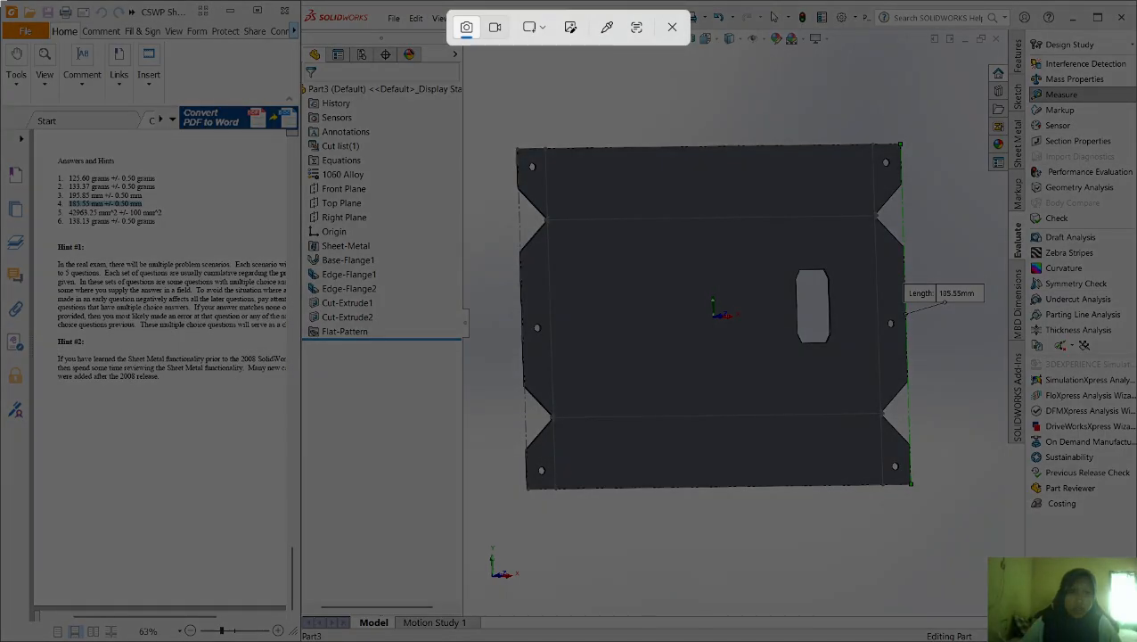
pyautogui.press('Escape')
pyautogui.click(393, 18)
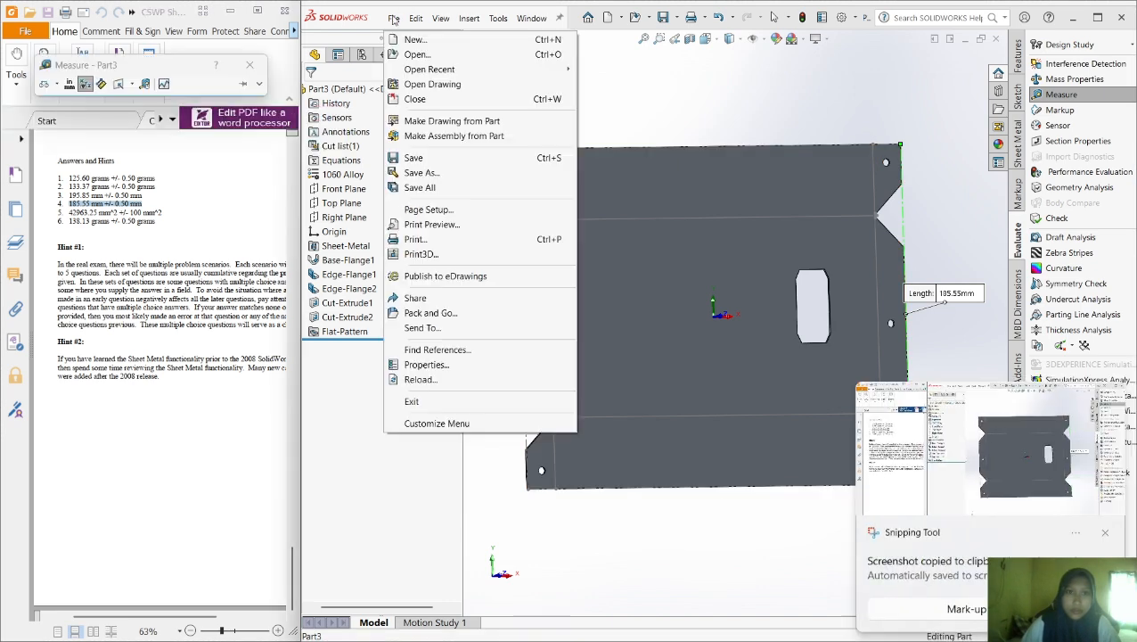
pyautogui.click(438, 173)
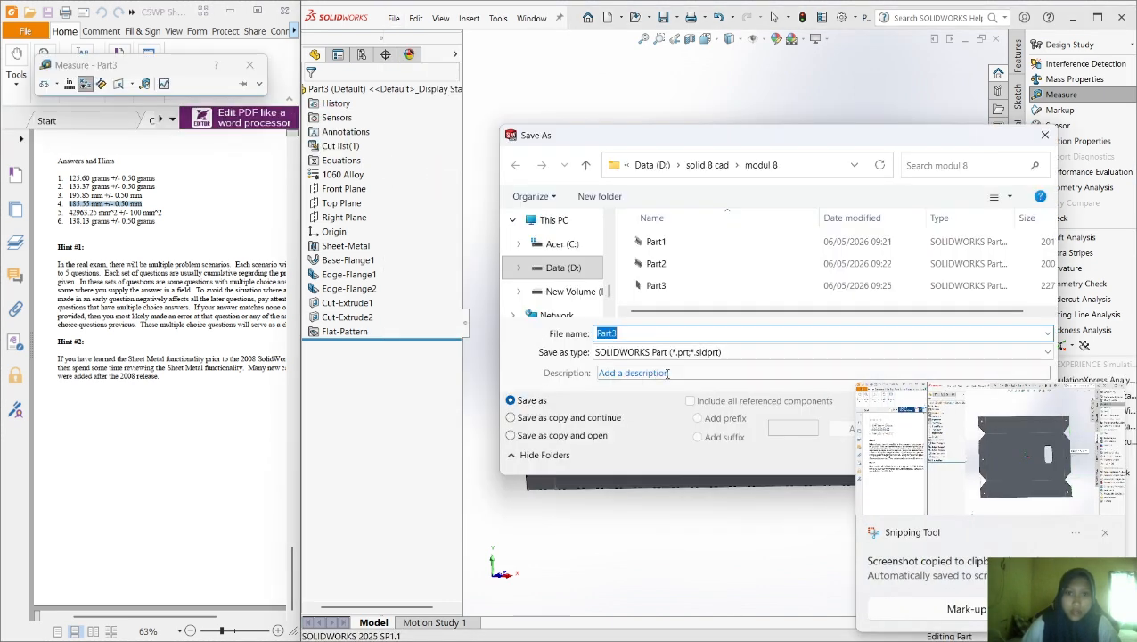
pyautogui.click(641, 333)
pyautogui.press('BackSpace')
pyautogui.write('4')
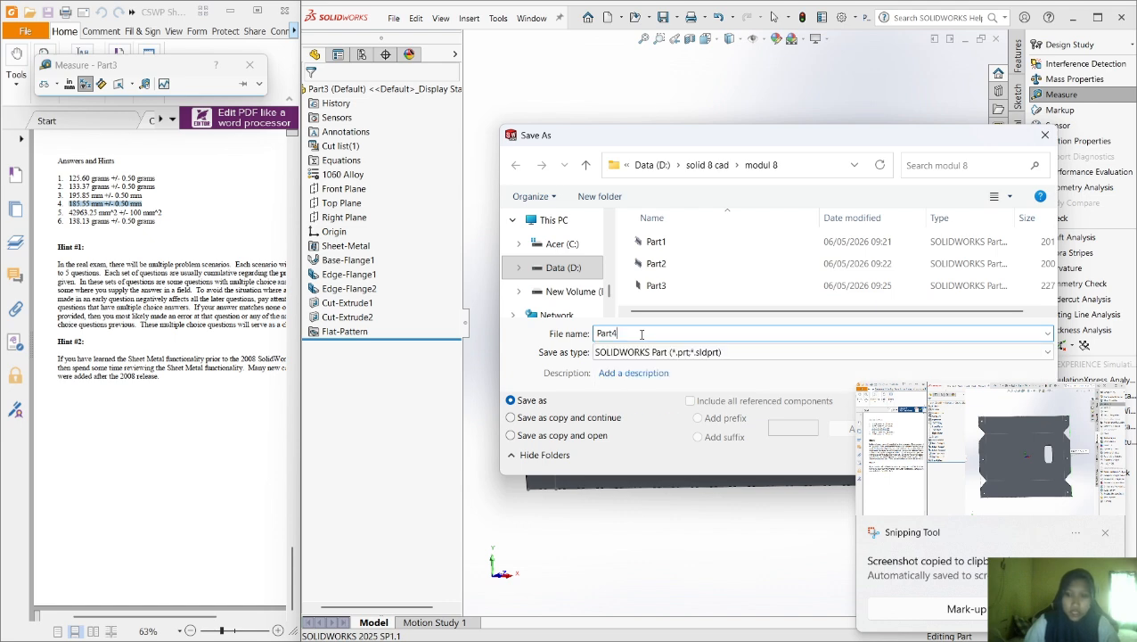
pyautogui.press('Return')
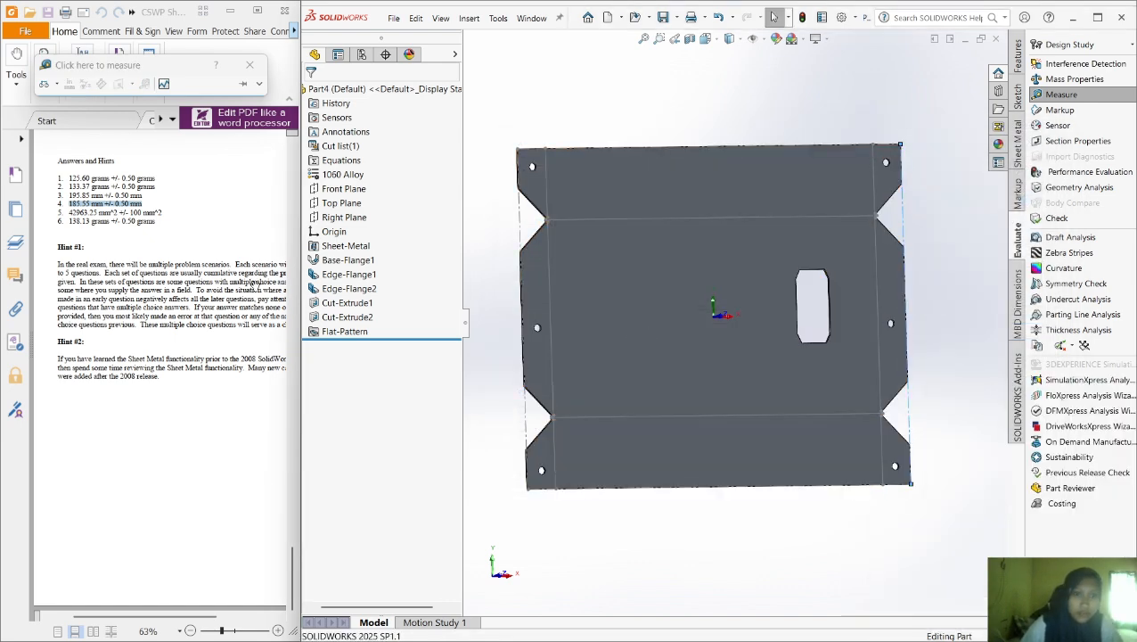
# Create a rectangular, best-fit bounding box around the flattened part for Question 5
pyautogui.scroll(10, 256, 283)
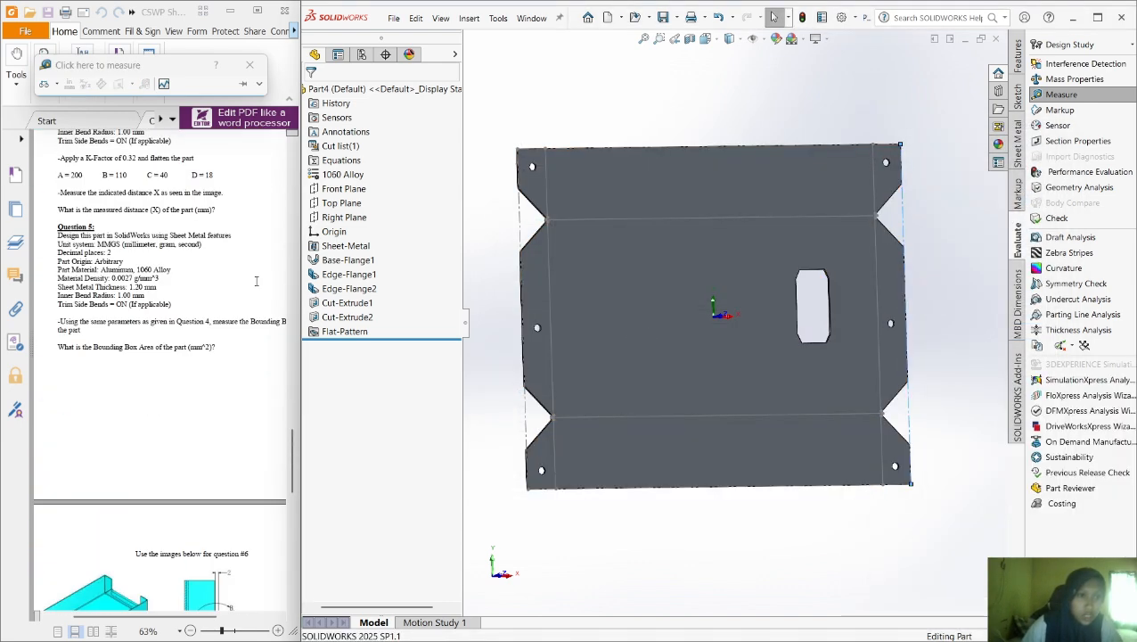
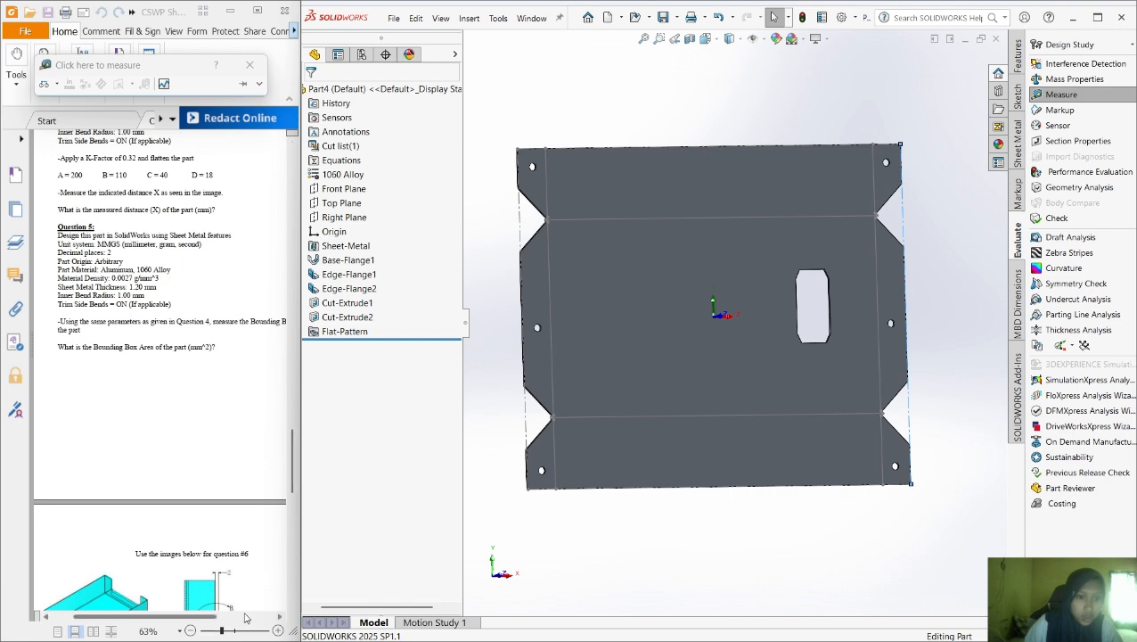
pyautogui.moveTo(205, 616)
pyautogui.mouseDown()
pyautogui.moveTo(236, 622)
pyautogui.moveTo(206, 621)
pyautogui.mouseUp()
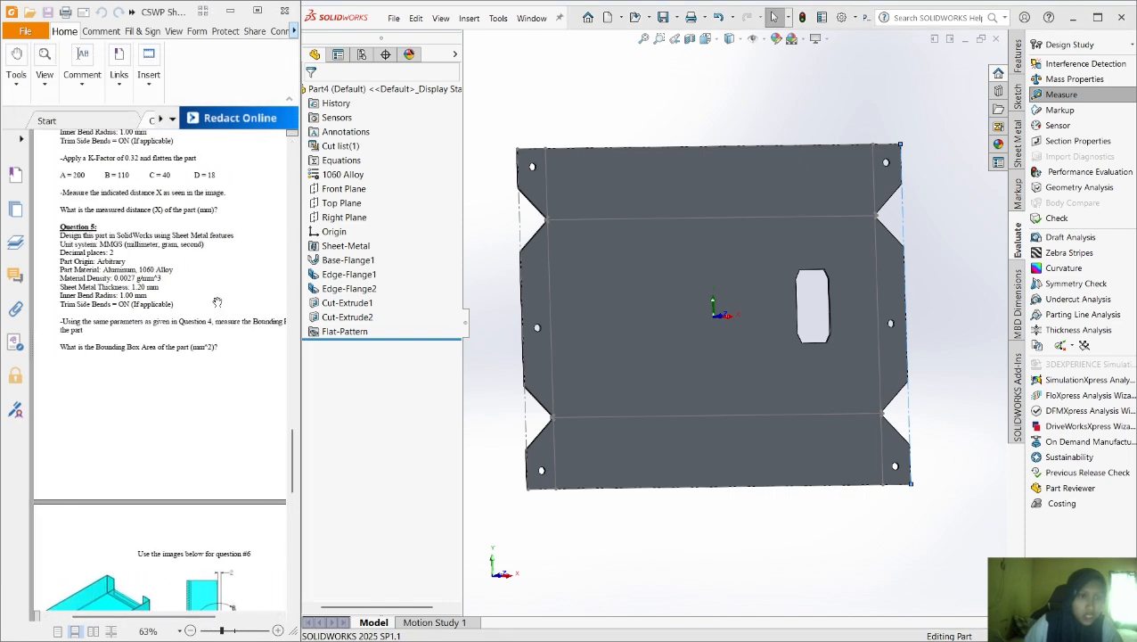
pyautogui.scroll(2, 214, 299)
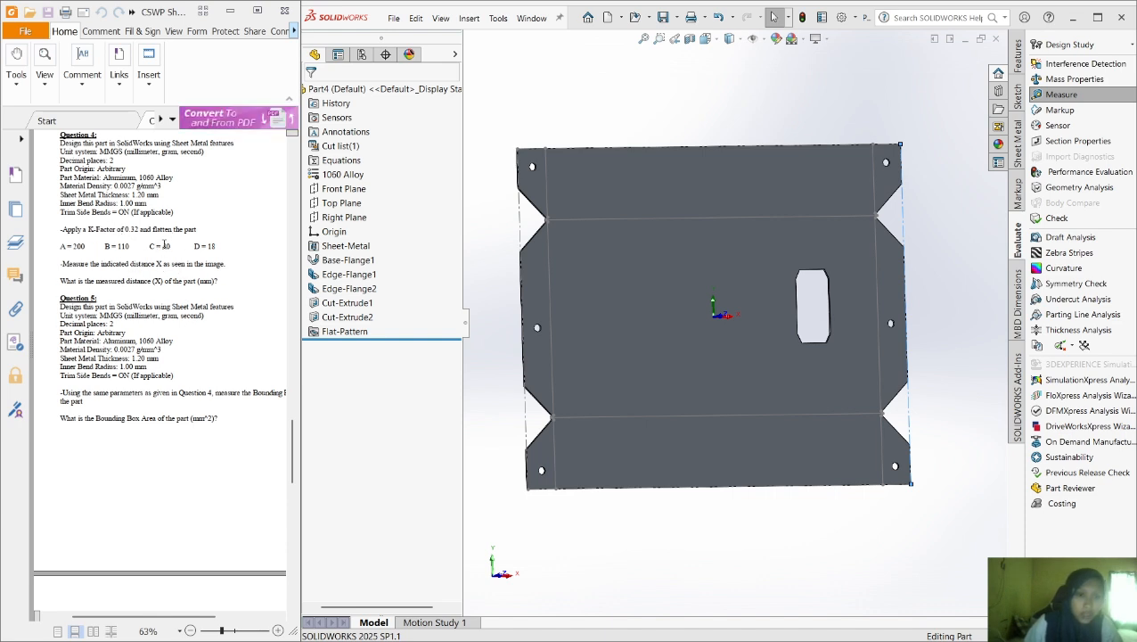
pyautogui.click(1020, 201)
pyautogui.click(1017, 155)
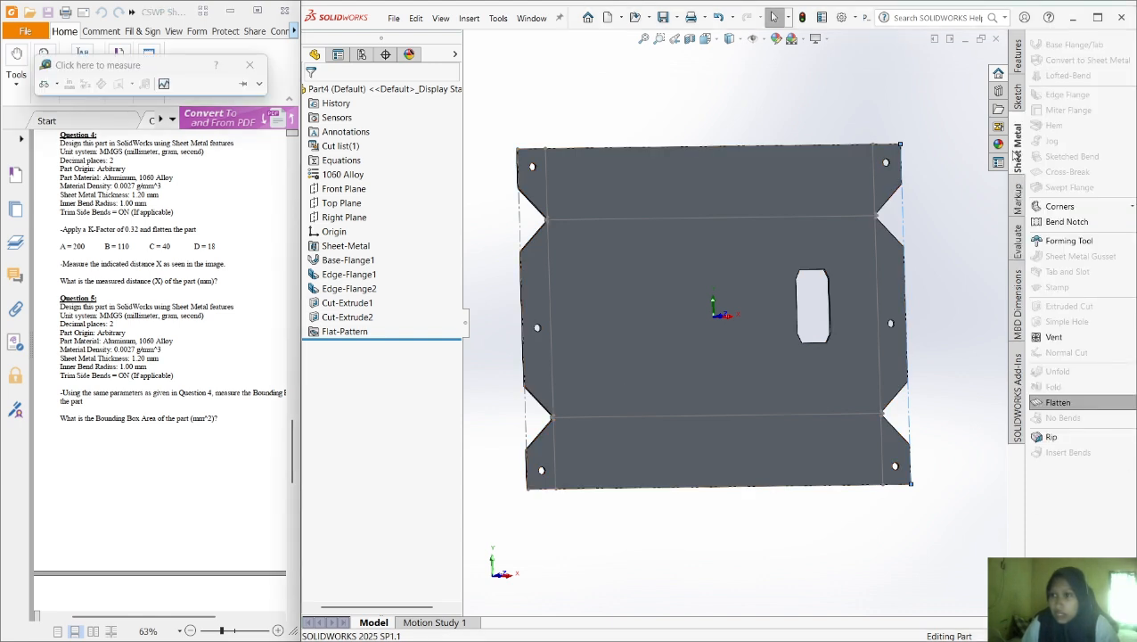
pyautogui.click(1017, 94)
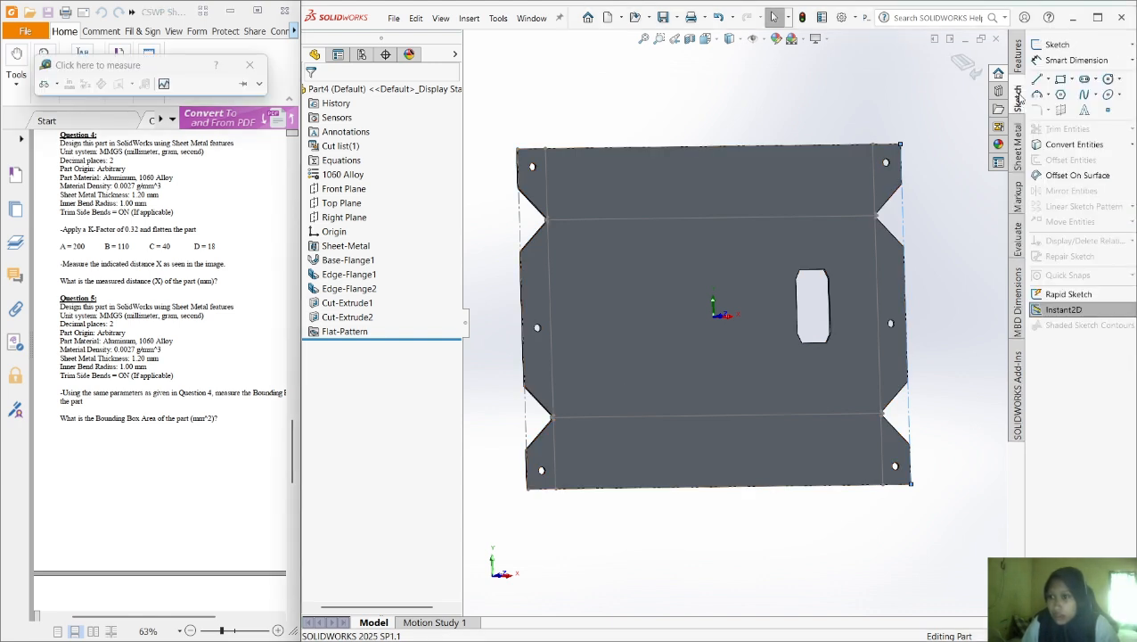
pyautogui.click(1018, 68)
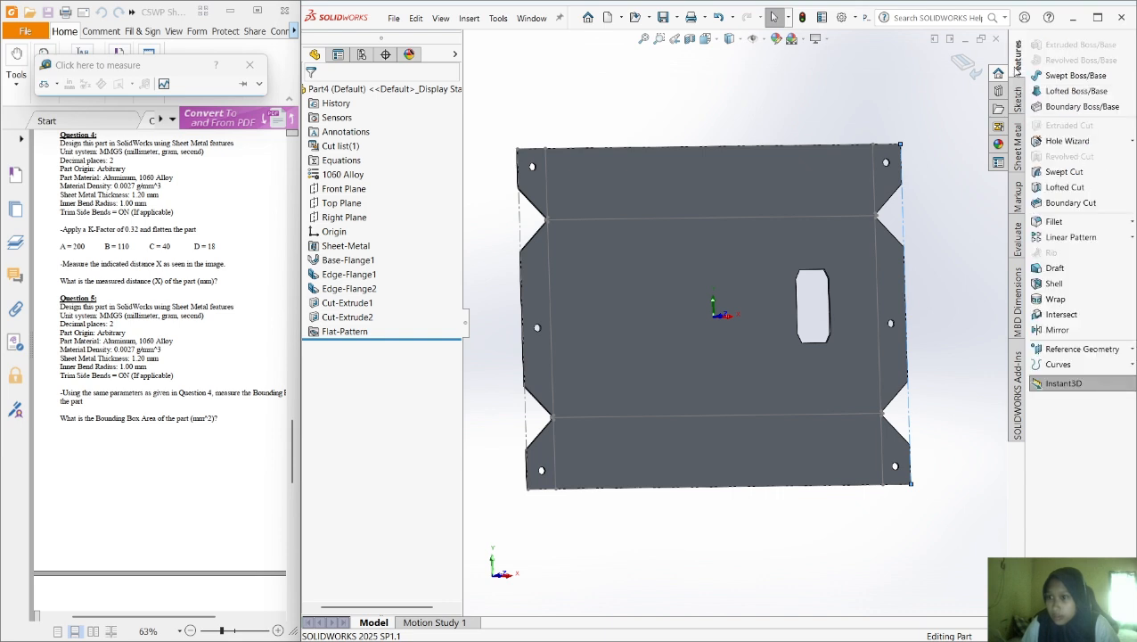
pyautogui.click(1126, 347)
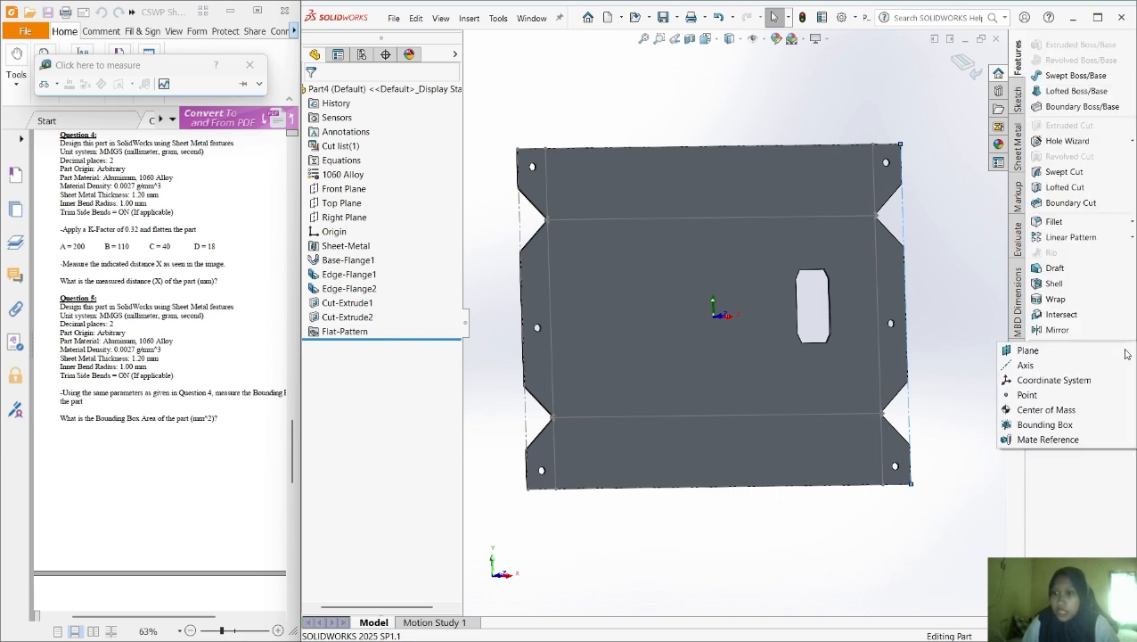
pyautogui.click(1082, 425)
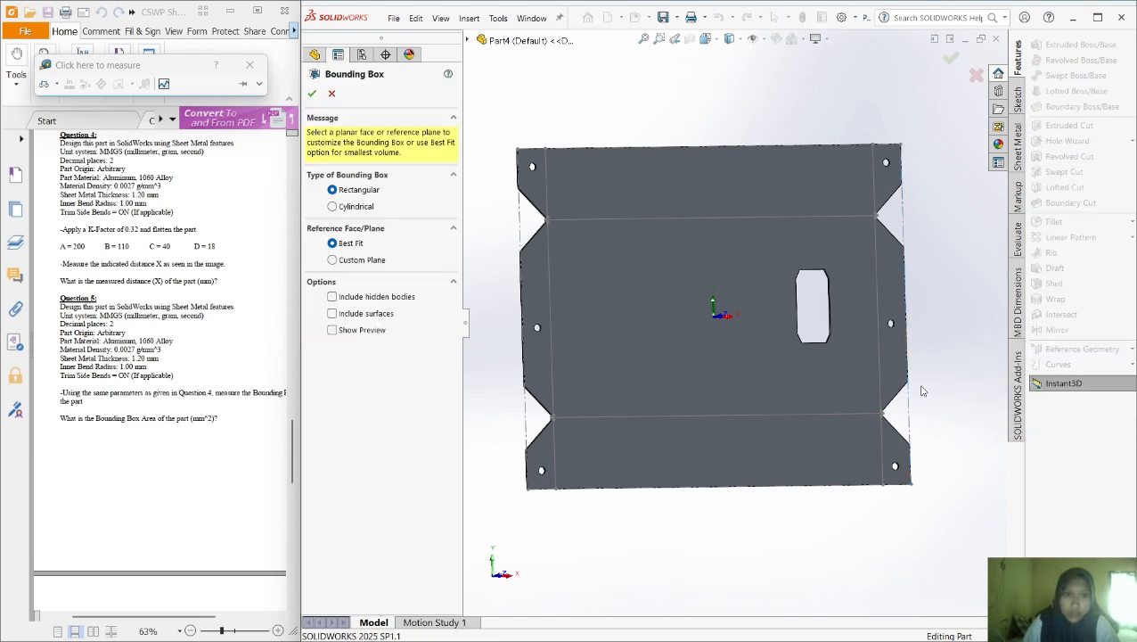
pyautogui.click(698, 327)
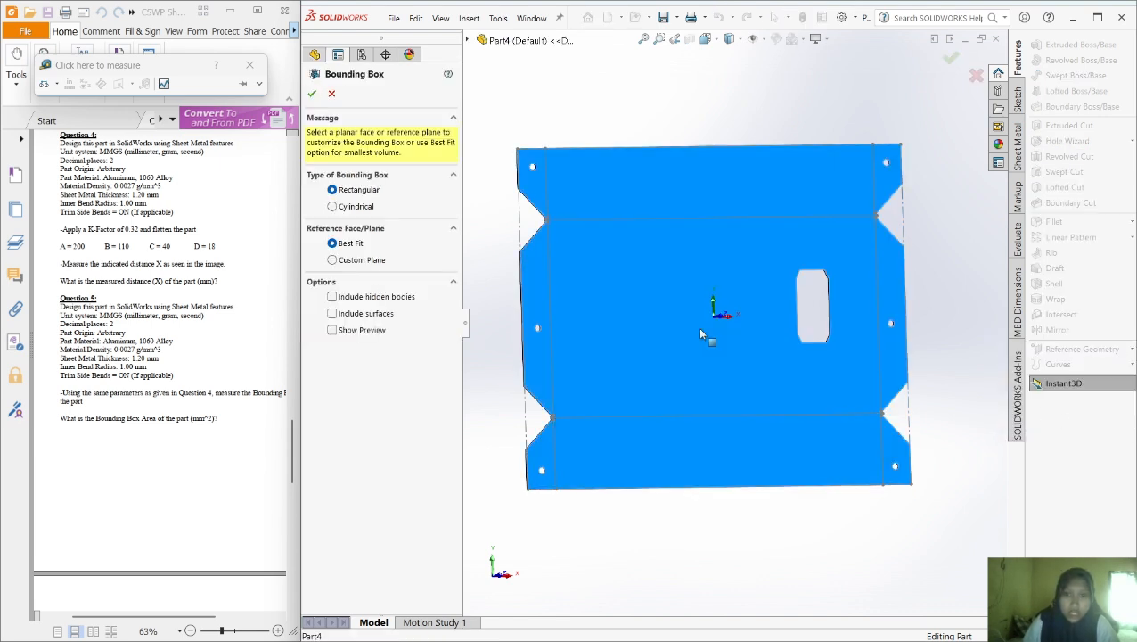
pyautogui.click(312, 94)
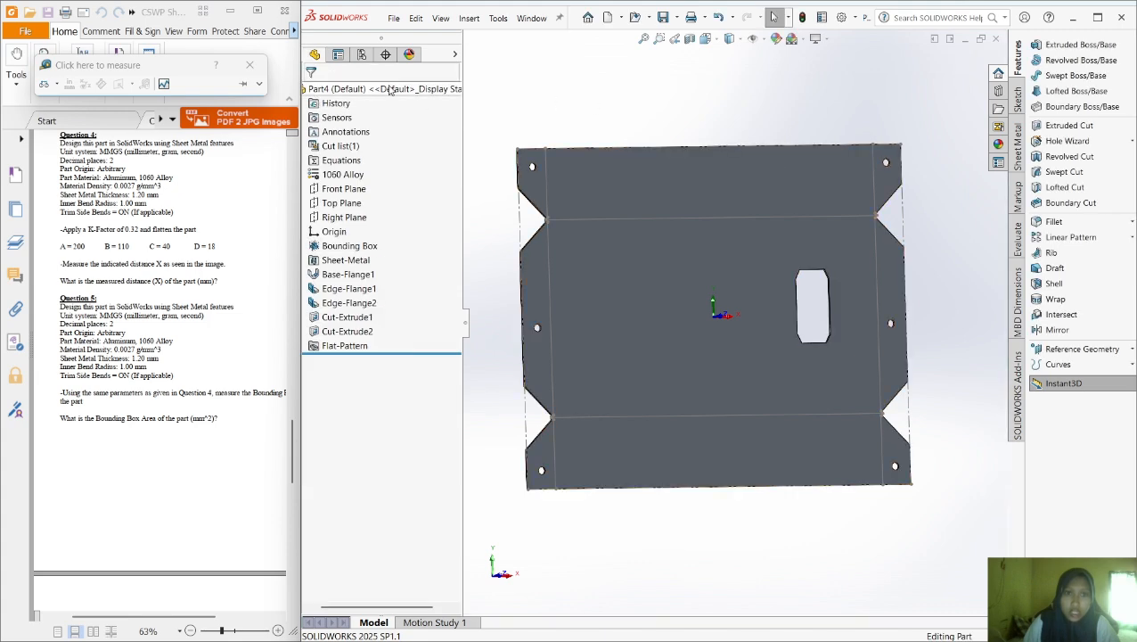
# Add a configuration property named "Total Bounding Box Area of the part" to the file properties of the Default configuration
pyautogui.click(393, 18)
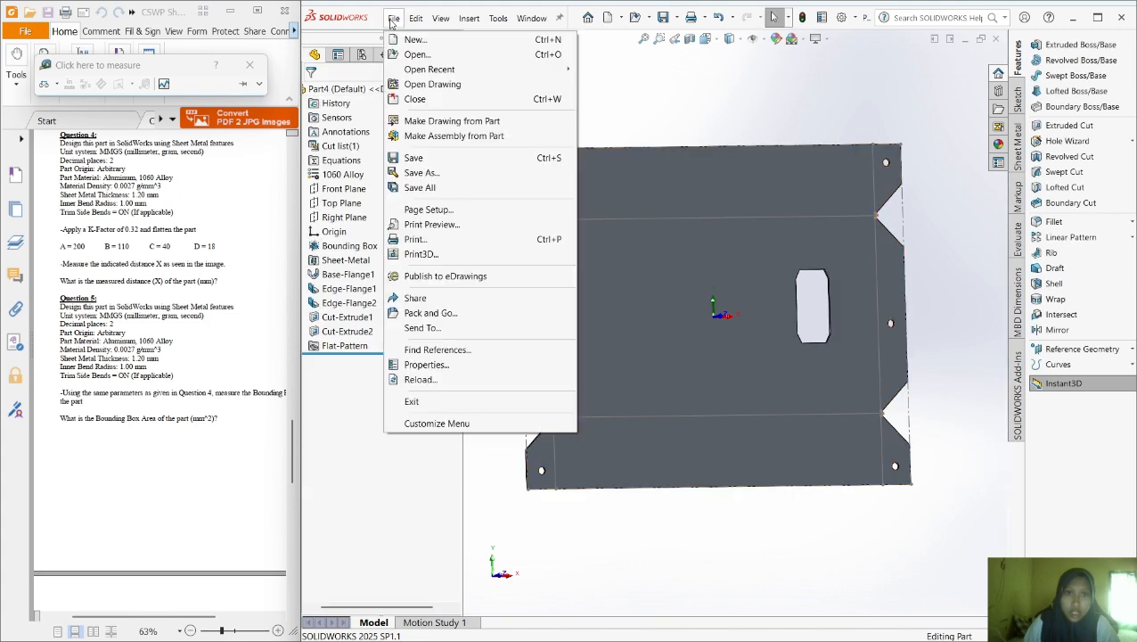
pyautogui.click(484, 365)
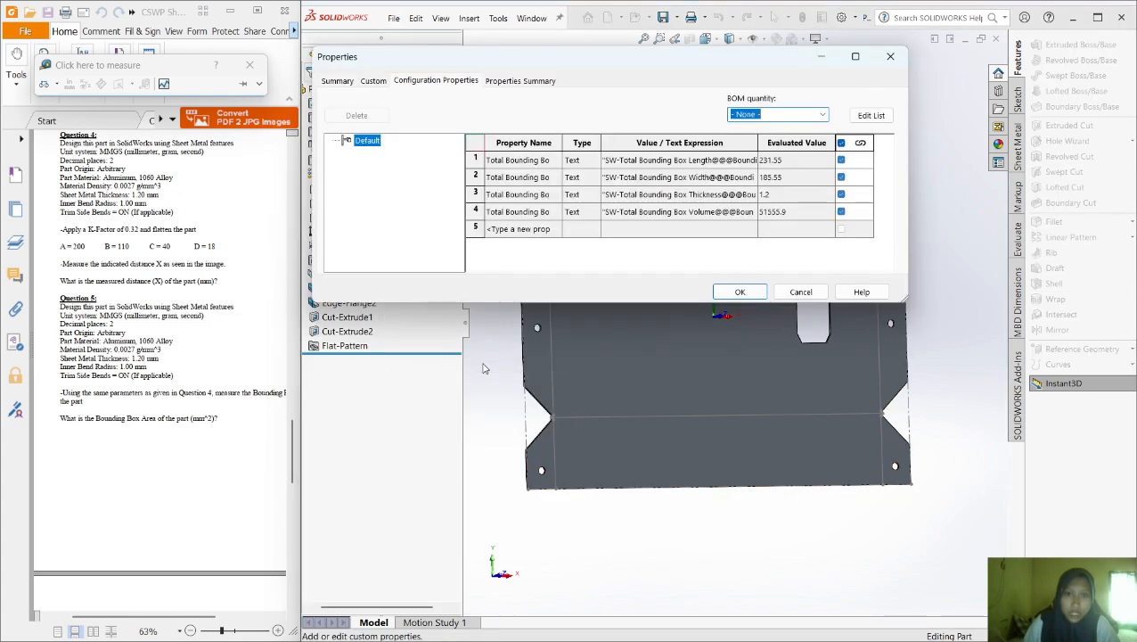
pyautogui.click(432, 82)
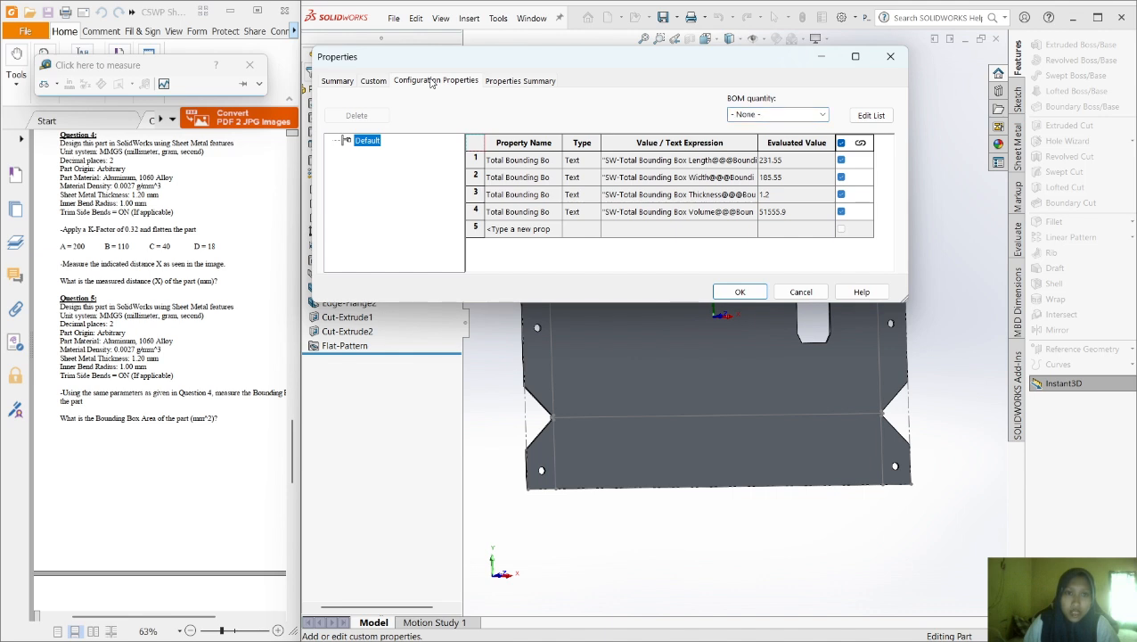
pyautogui.click(515, 228)
pyautogui.write('To')
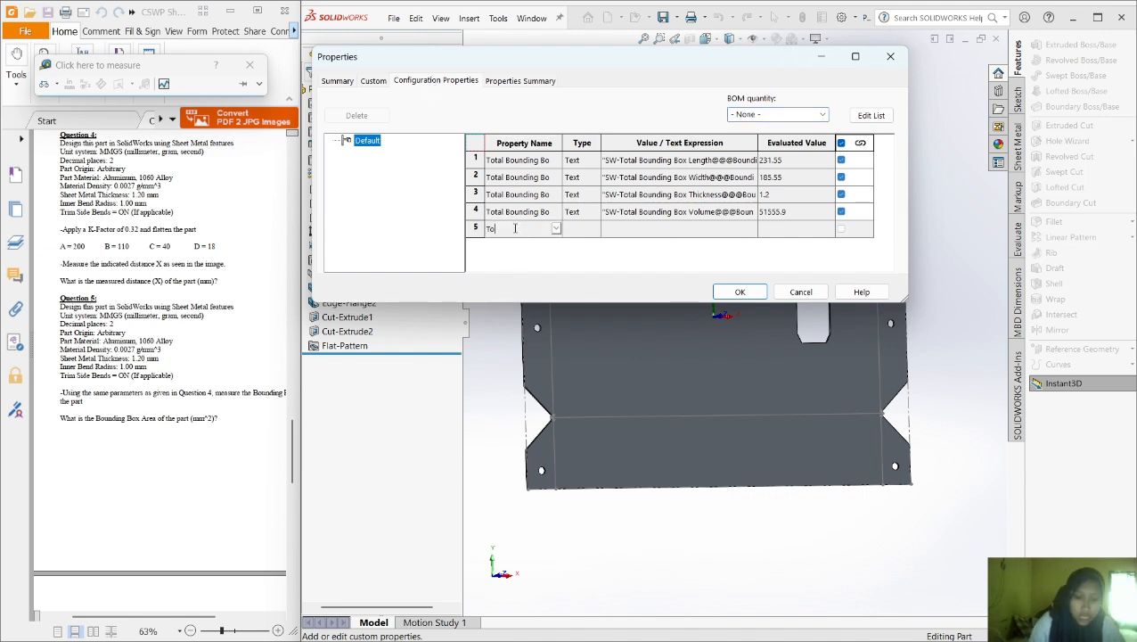
pyautogui.write('tal Bounding')
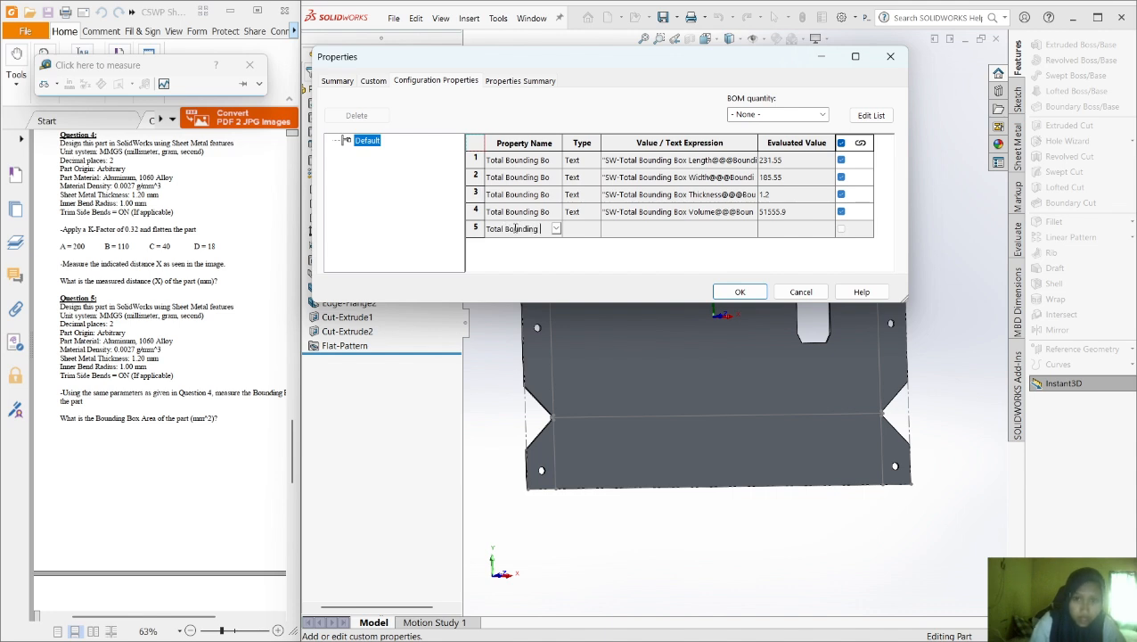
pyautogui.write(' Box')
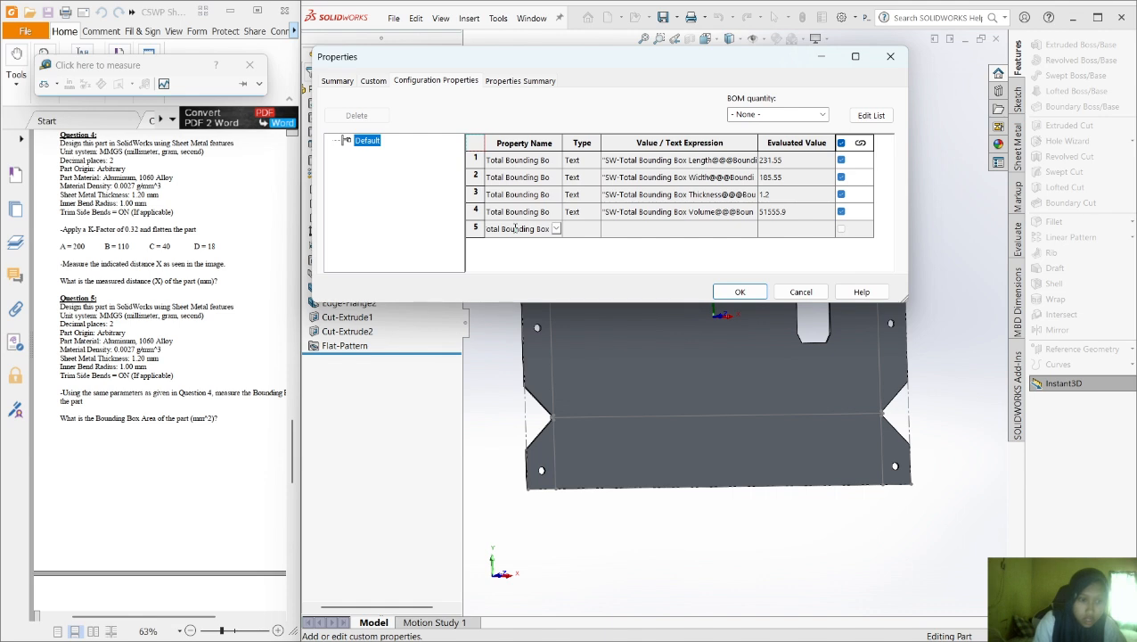
pyautogui.write(' Area o')
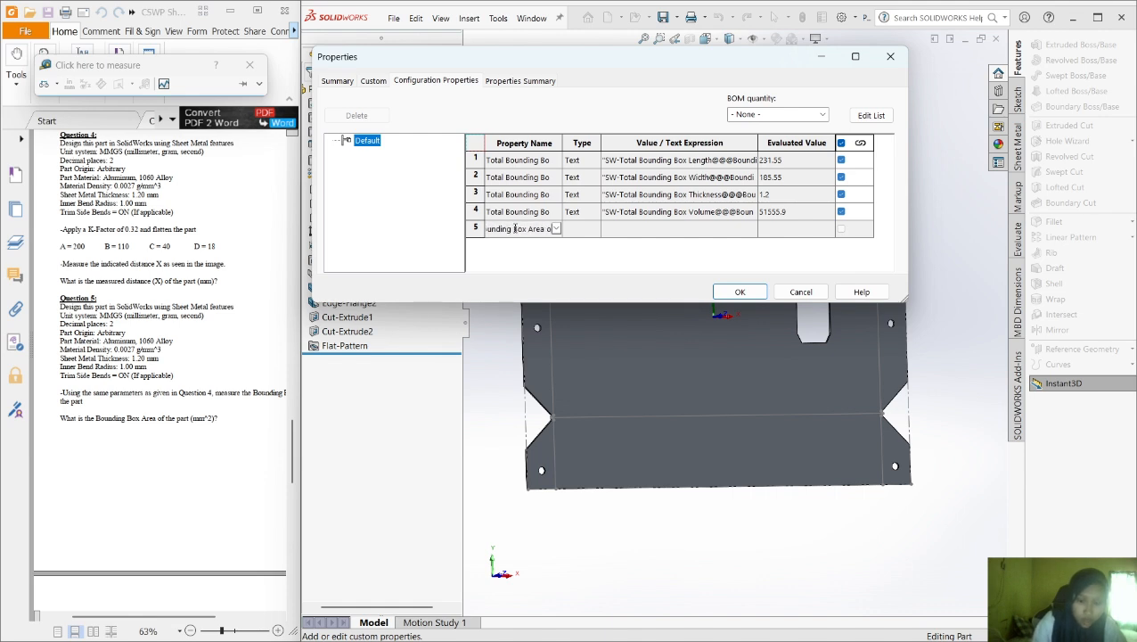
pyautogui.write('f the part')
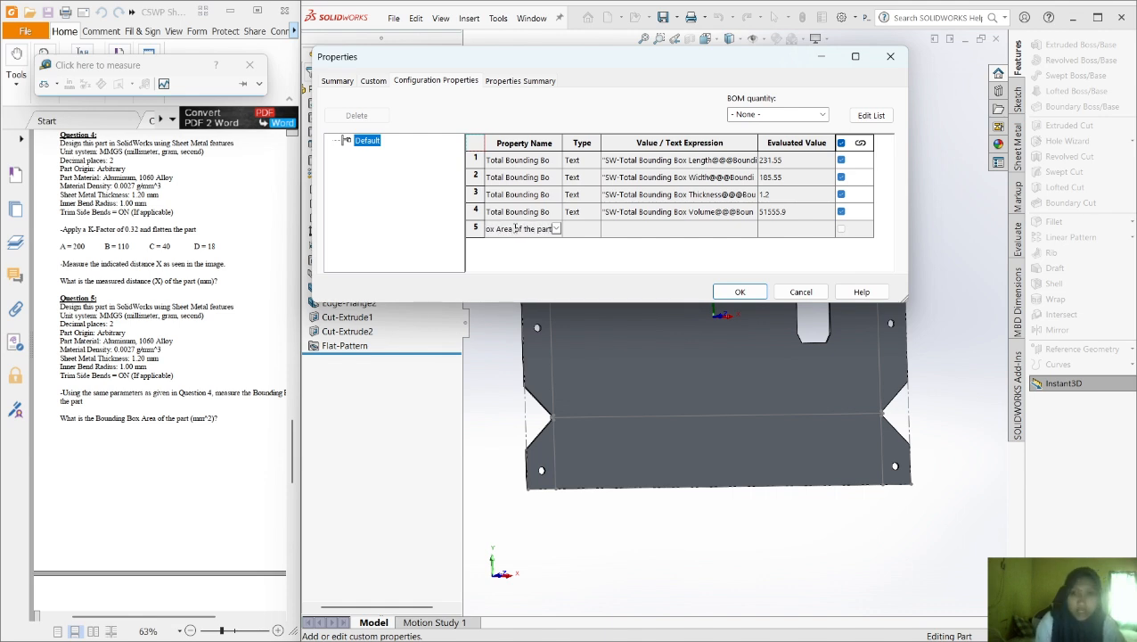
# Make the new area property an Equation that multiplies Total Bounding Box Length by Total Bounding Box Width, and evaluate it
pyautogui.click(581, 229)
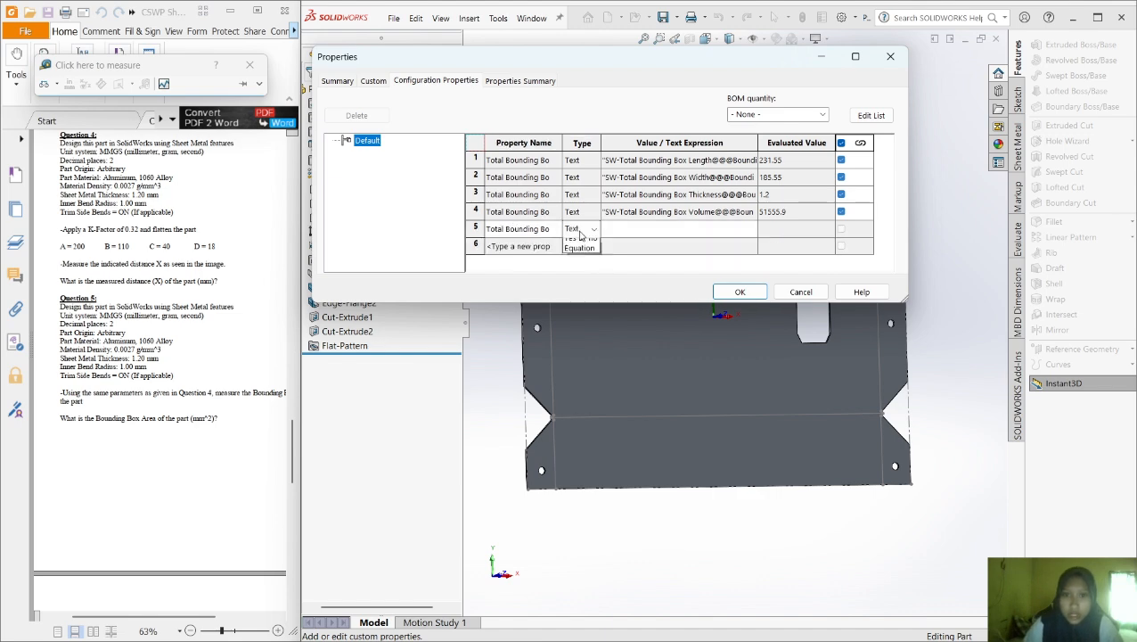
pyautogui.click(593, 229)
pyautogui.click(584, 286)
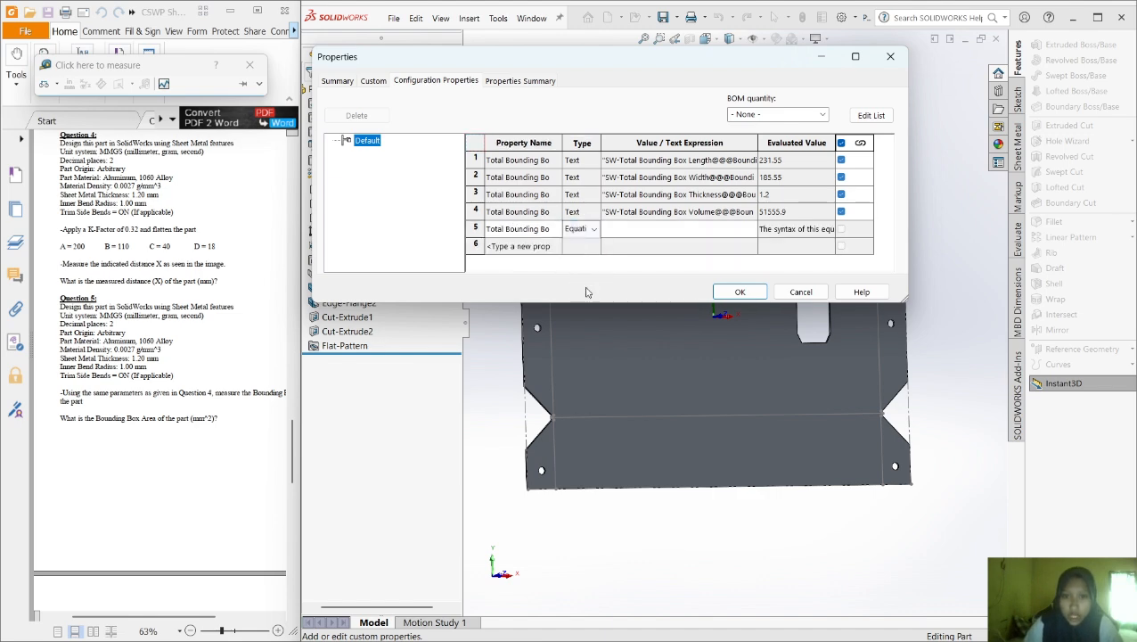
pyautogui.click(640, 230)
pyautogui.moveTo(651, 276)
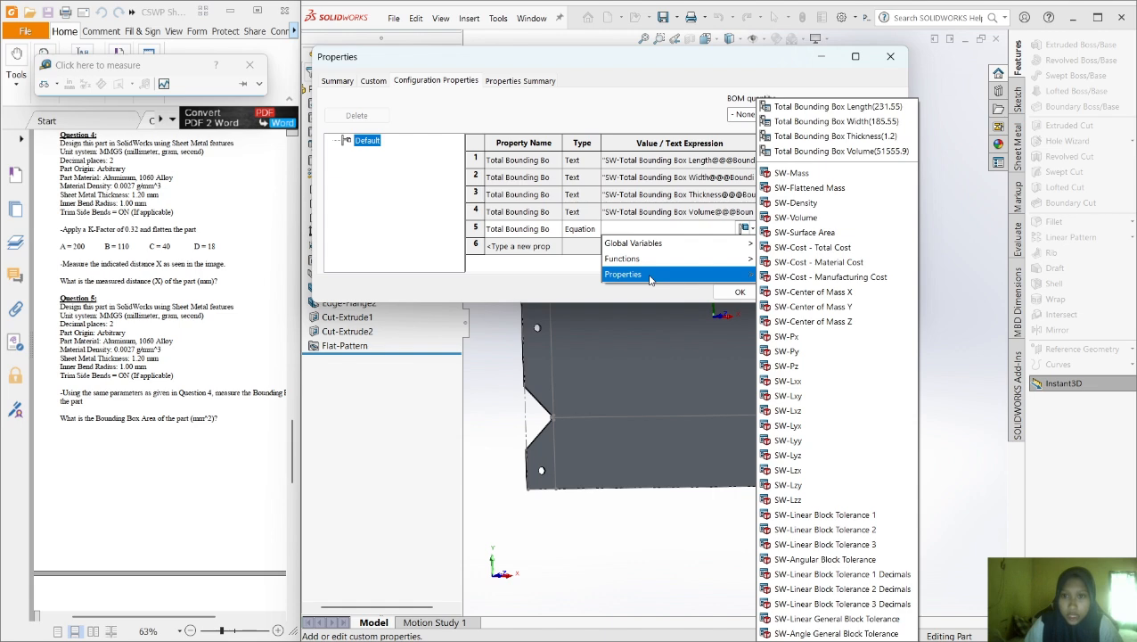
pyautogui.moveTo(678, 243)
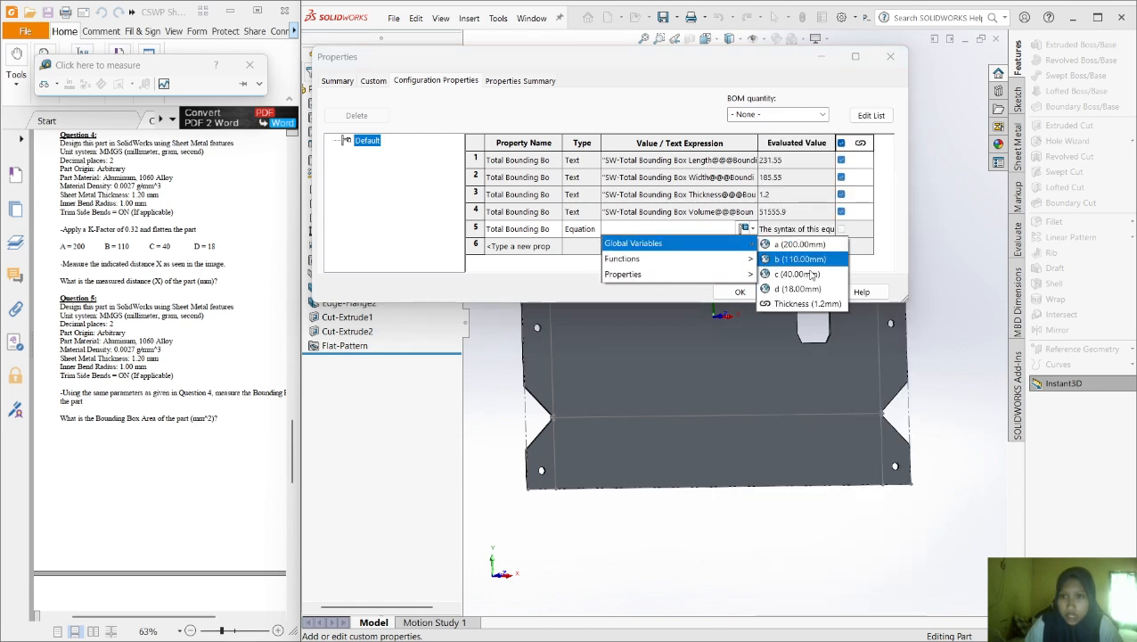
pyautogui.moveTo(745, 276)
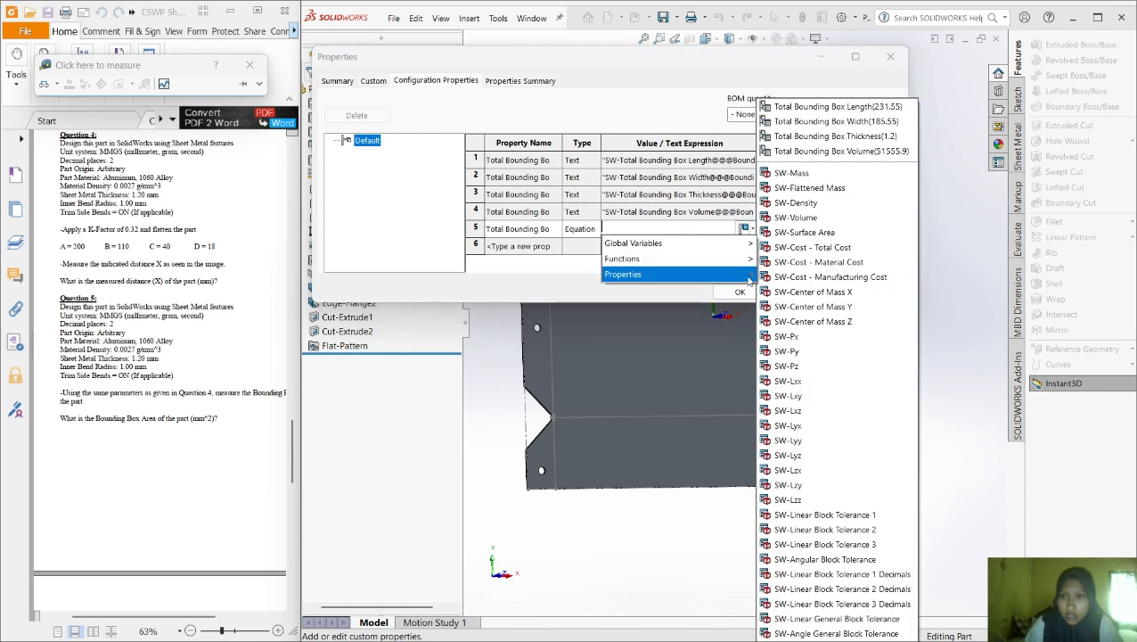
pyautogui.click(841, 107)
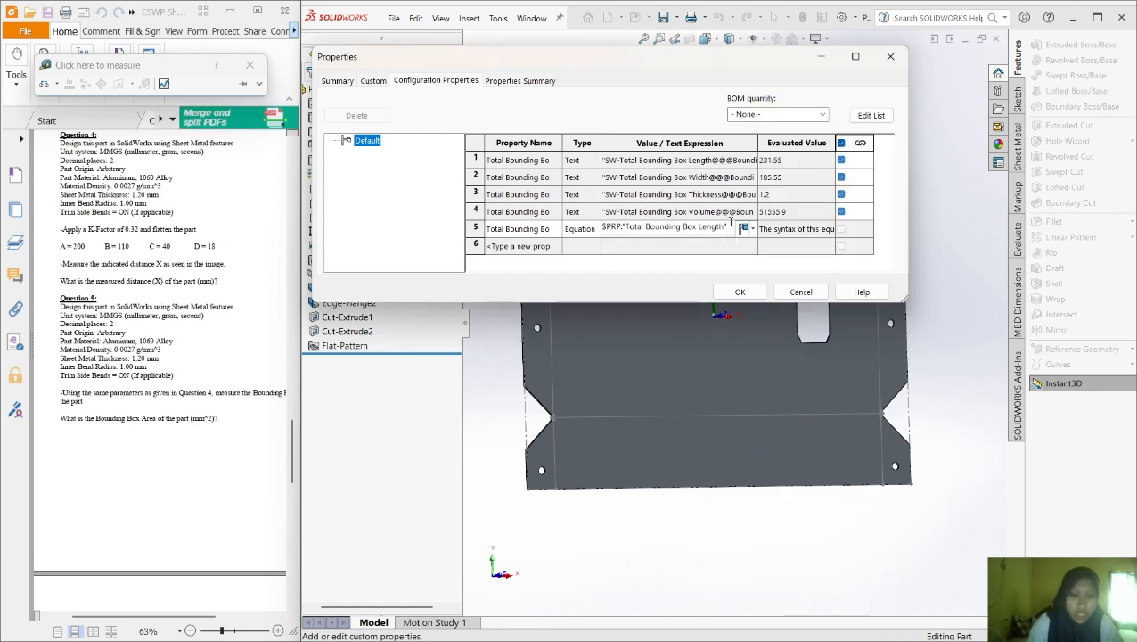
pyautogui.click(746, 229)
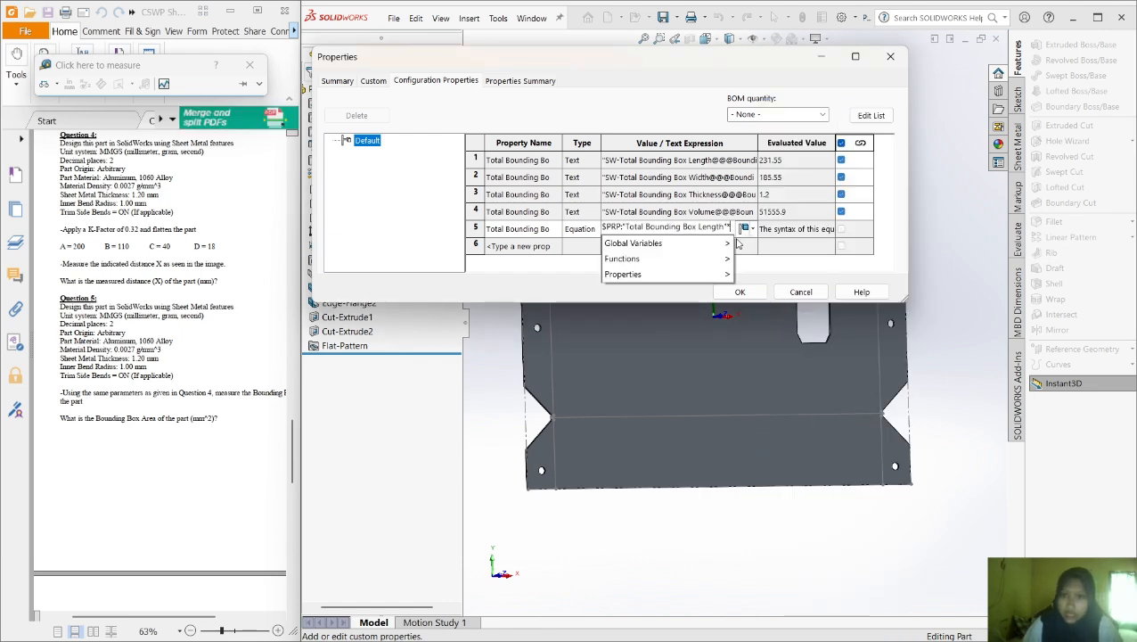
pyautogui.moveTo(713, 274)
pyautogui.click(821, 123)
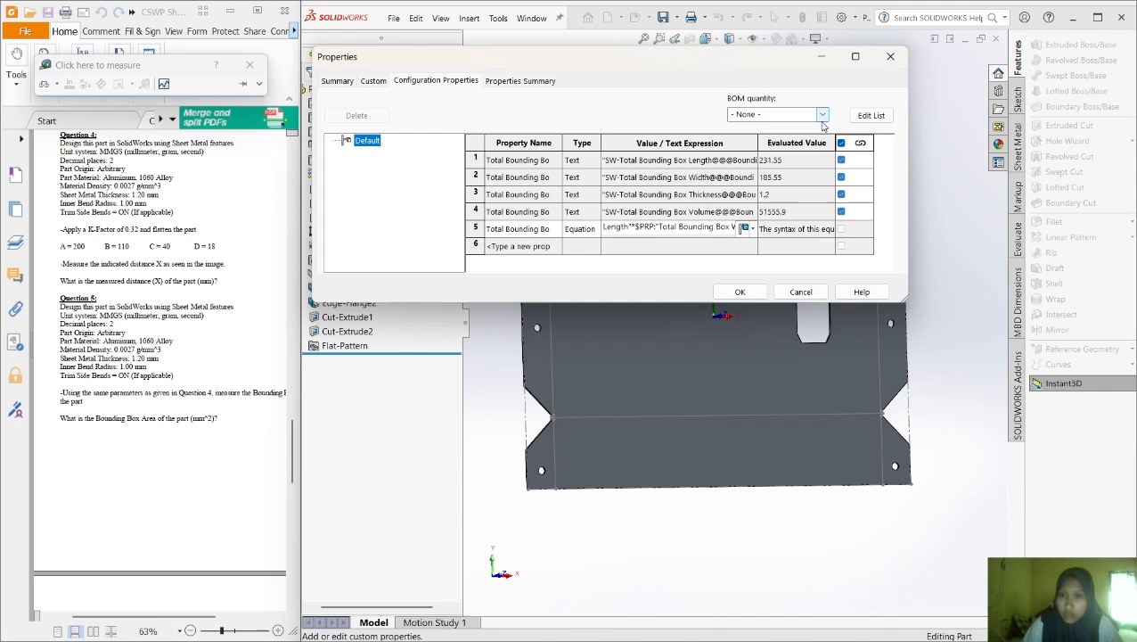
pyautogui.click(840, 232)
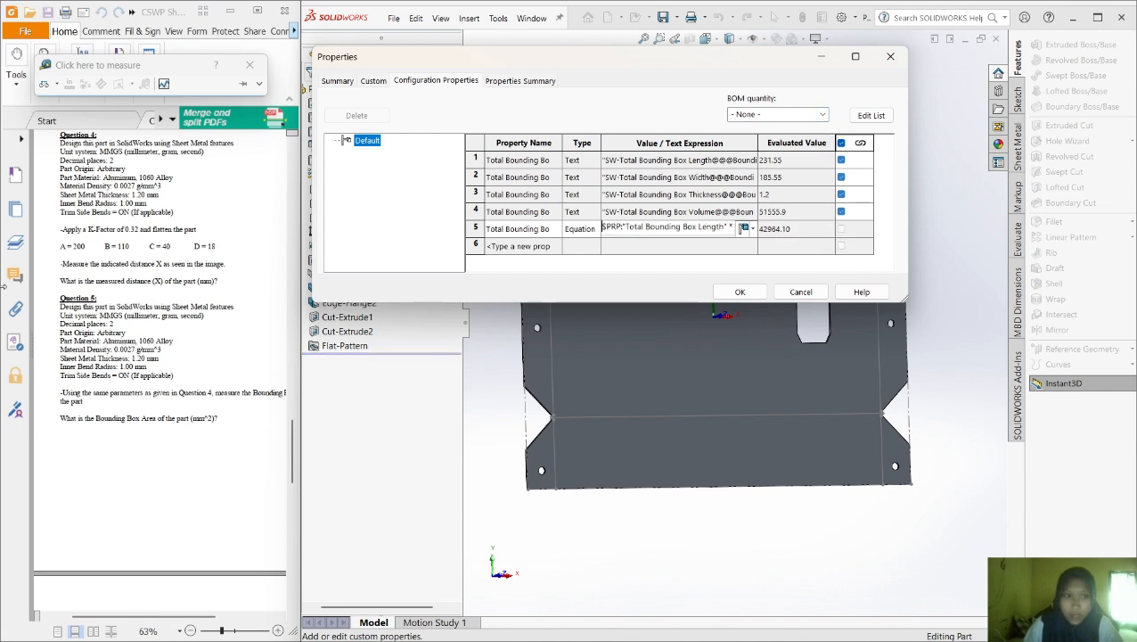
# Find the Question 5 answer in the PDF's Answers and Hints list to compare it with the evaluated bounding box area
pyautogui.scroll(-10, 216, 277)
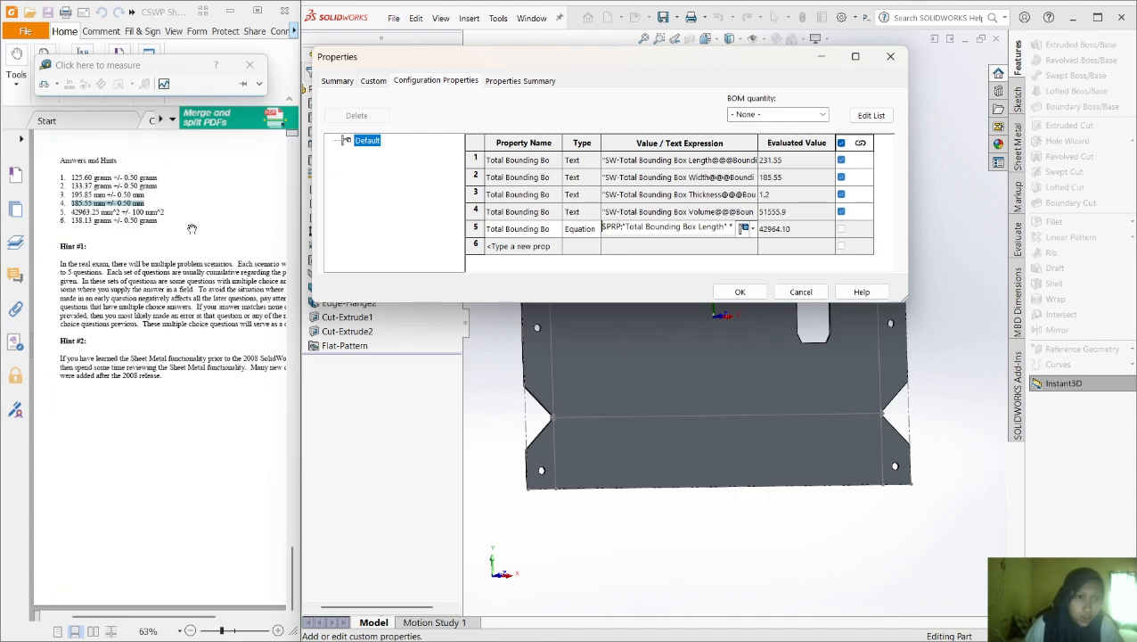
pyautogui.click(156, 214)
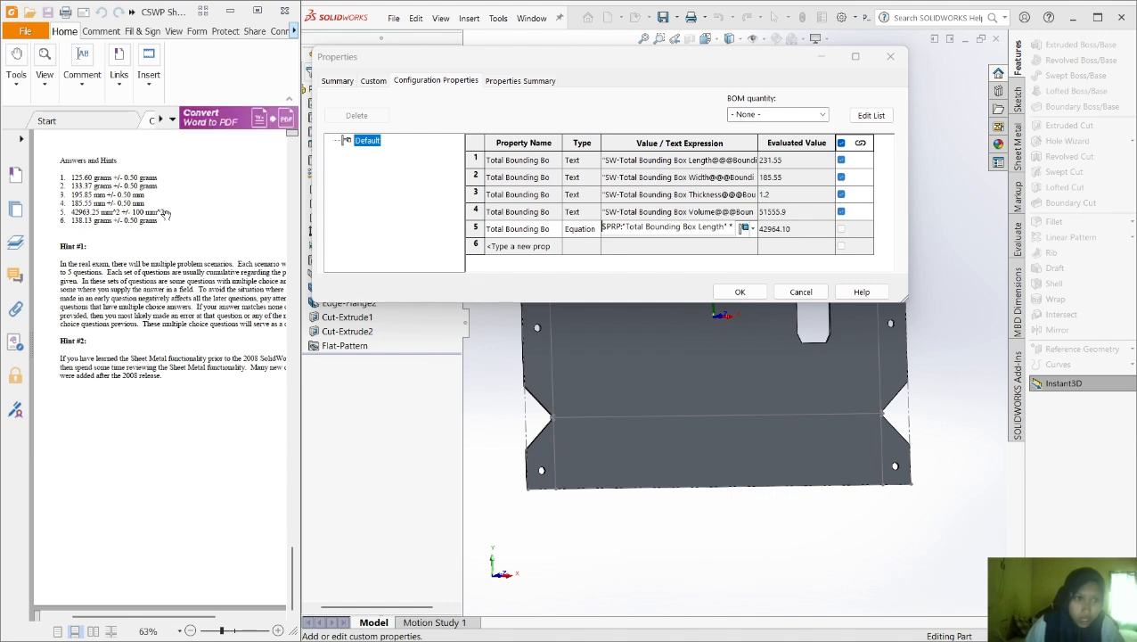
# Highlight the Question 5 answer line in the PDF's Answers and Hints list
pyautogui.moveTo(166, 211); pyautogui.dragTo(184, 210)
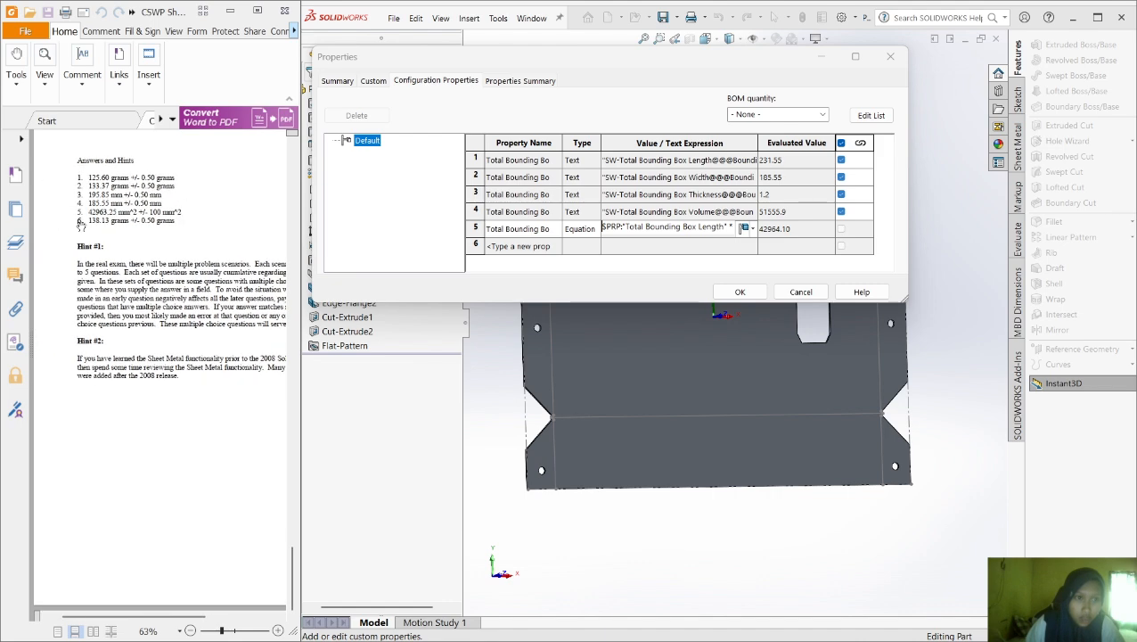
pyautogui.moveTo(81, 211); pyautogui.dragTo(191, 214)
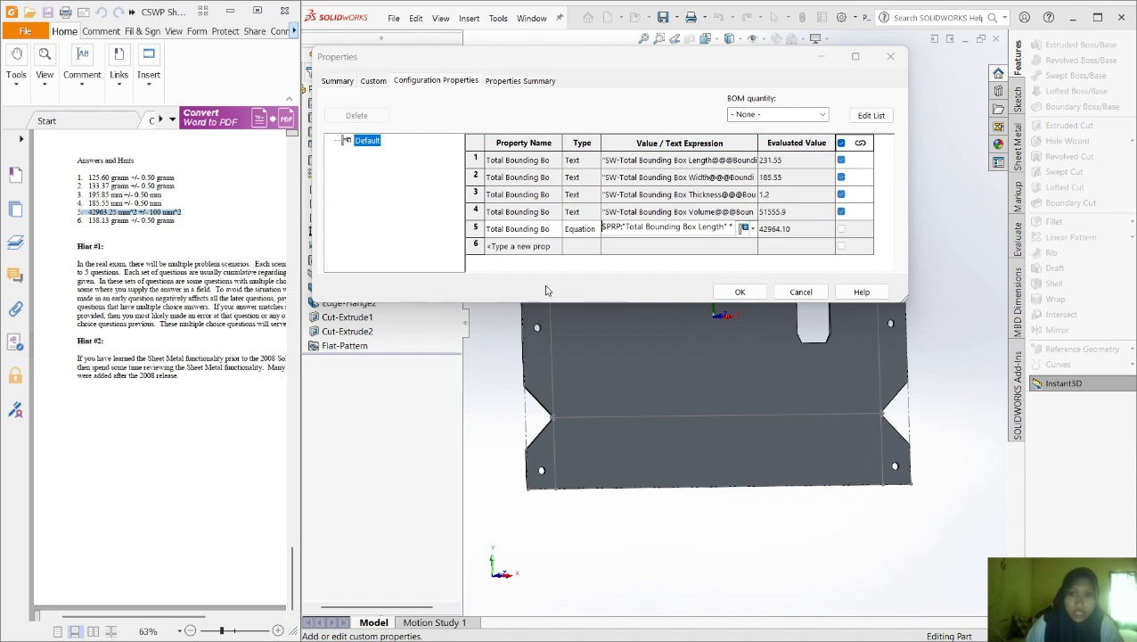
# Shrink and reposition the Properties dialog to uncover the whole flat pattern, and capture a full-screen screenshot of the Question 5 result
pyautogui.scroll(8, 734, 323)
pyautogui.scroll(-4, 765, 323)
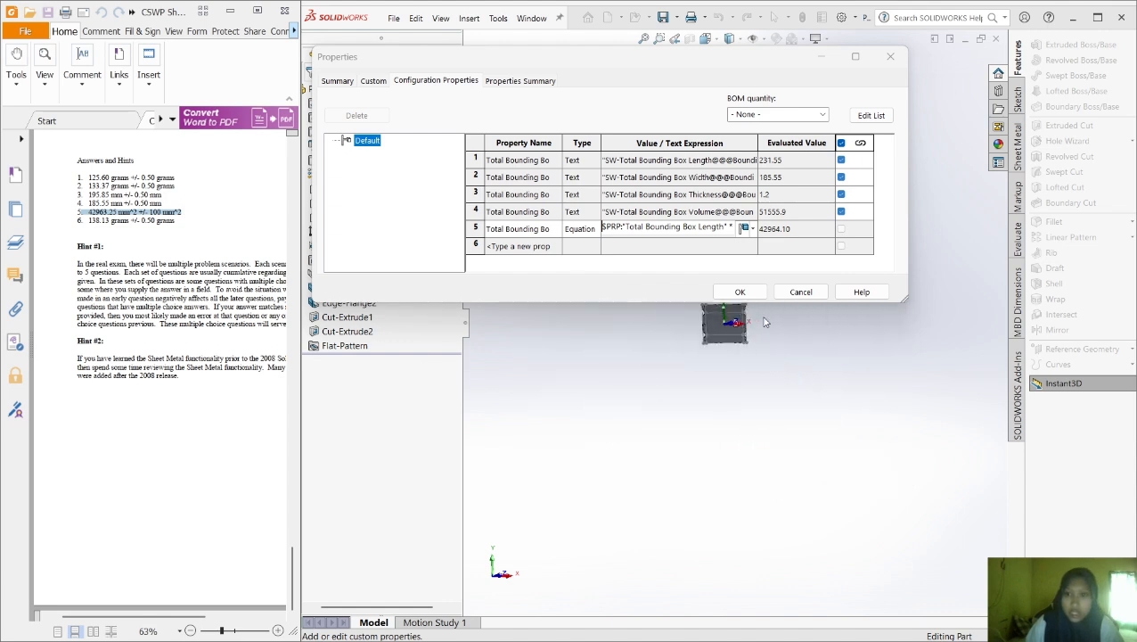
pyautogui.scroll(3, 751, 329)
pyautogui.scroll(3, 682, 325)
pyautogui.click(565, 291)
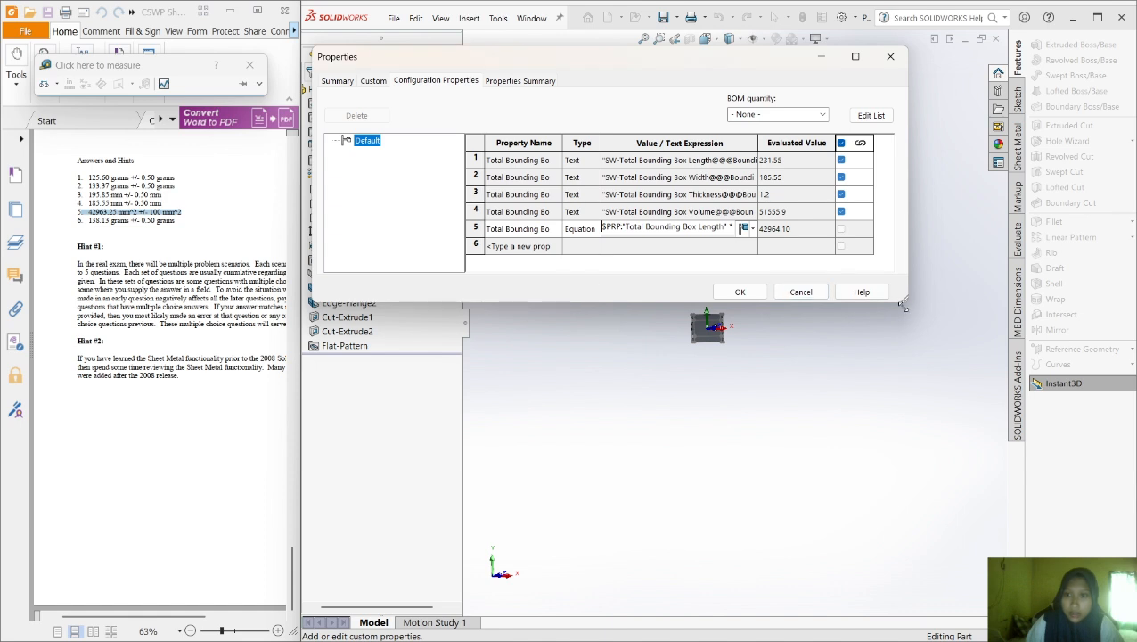
pyautogui.moveTo(903, 306); pyautogui.dragTo(834, 276)
pyautogui.scroll(-5, 729, 323)
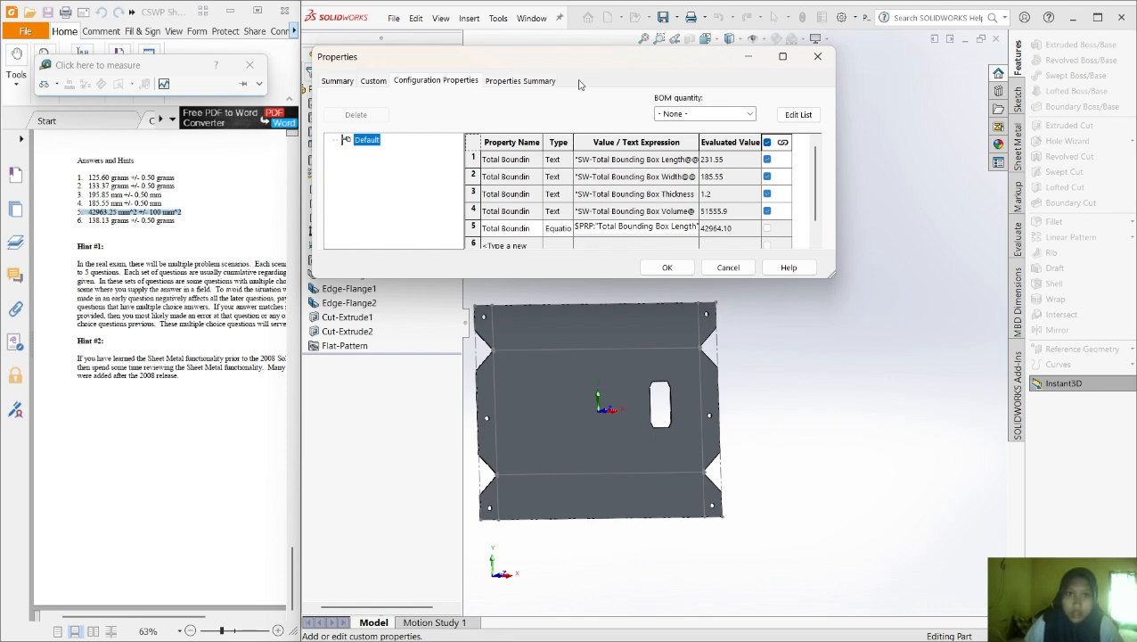
pyautogui.click(545, 19)
pyautogui.click(675, 58)
pyautogui.moveTo(692, 59)
pyautogui.mouseDown()
pyautogui.moveTo(685, 12)
pyautogui.moveTo(666, 39)
pyautogui.moveTo(658, 101)
pyautogui.moveTo(681, 11)
pyautogui.moveTo(646, 125)
pyautogui.moveTo(615, 67)
pyautogui.moveTo(637, 126)
pyautogui.moveTo(683, 48)
pyautogui.mouseUp()
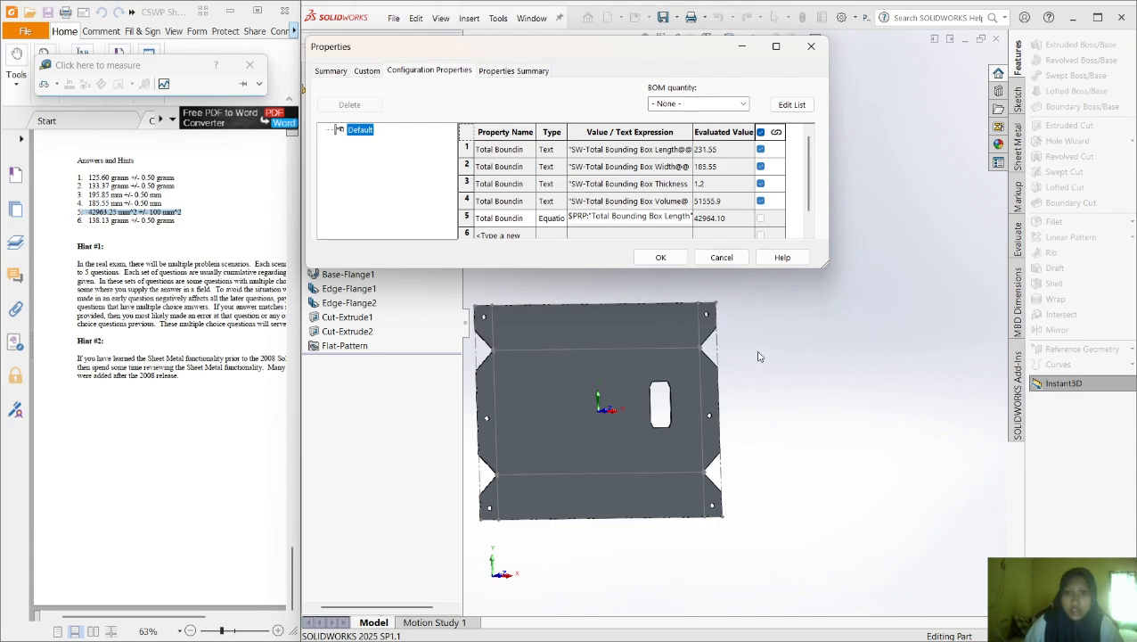
pyautogui.press('super+shift+s')
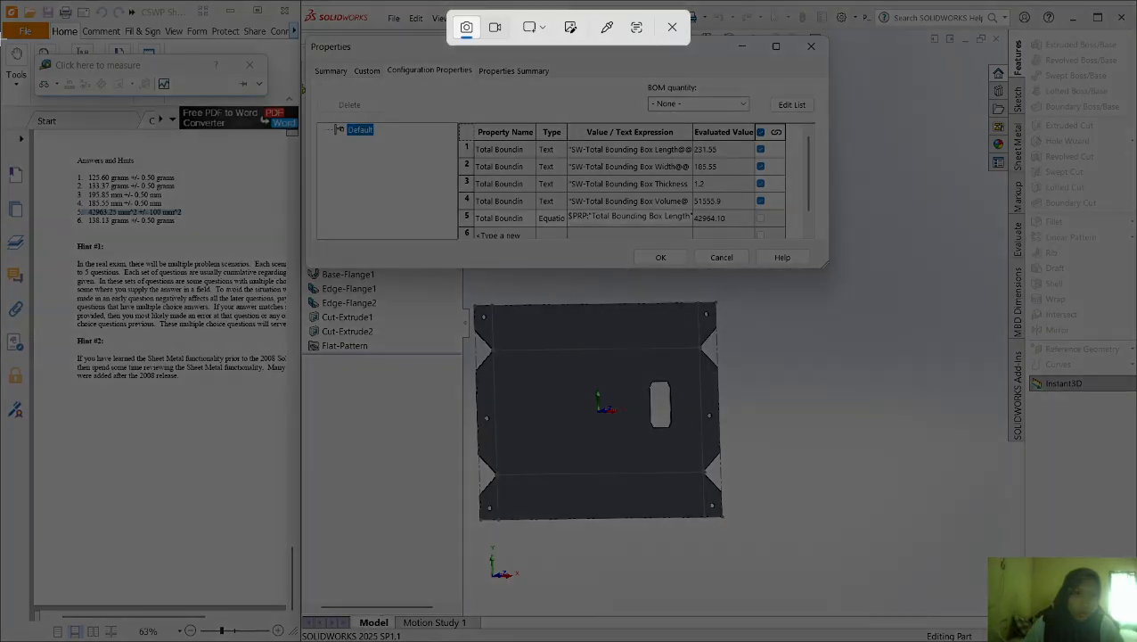
pyautogui.moveTo(0, 2); pyautogui.dragTo(1132, 638)
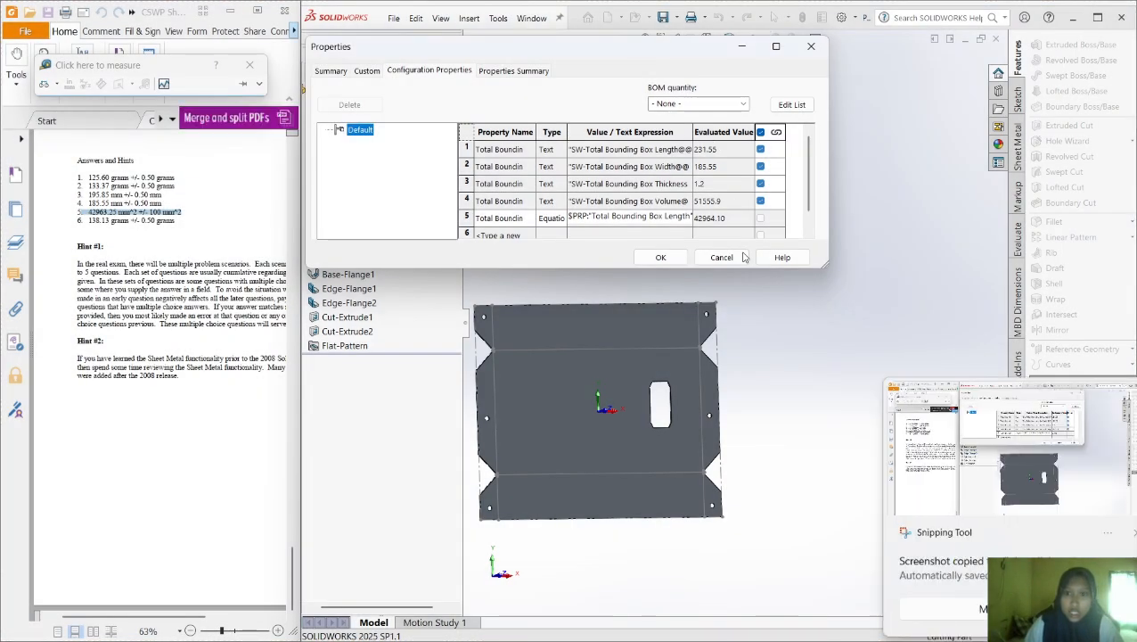
# Accept the file properties and save the part under the new name Part5
pyautogui.click(658, 257)
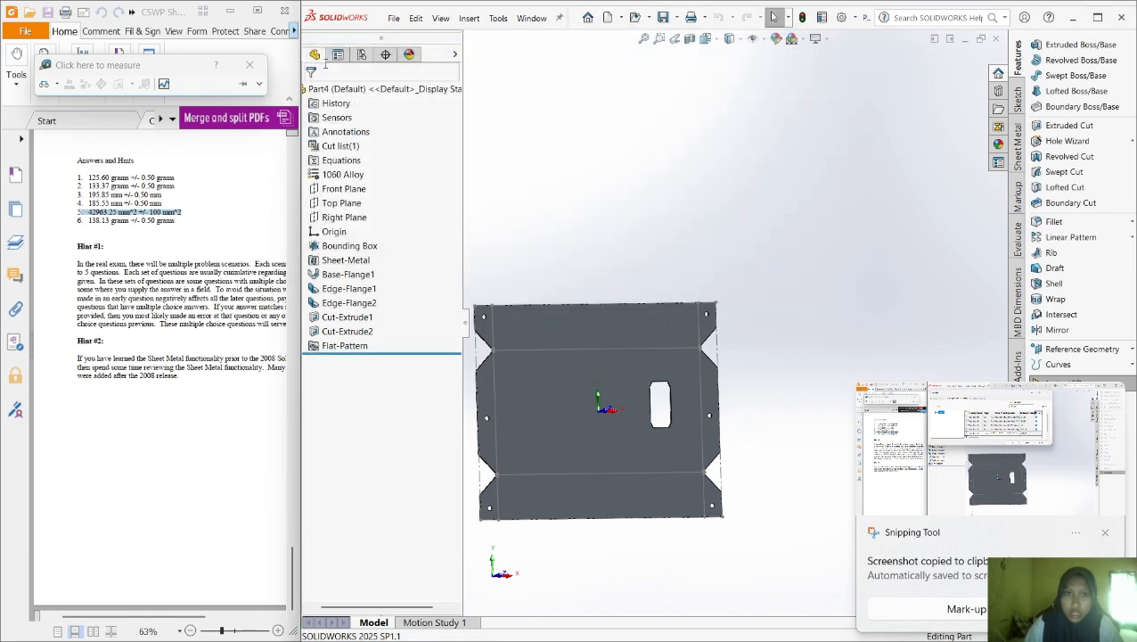
pyautogui.click(392, 19)
pyautogui.click(414, 158)
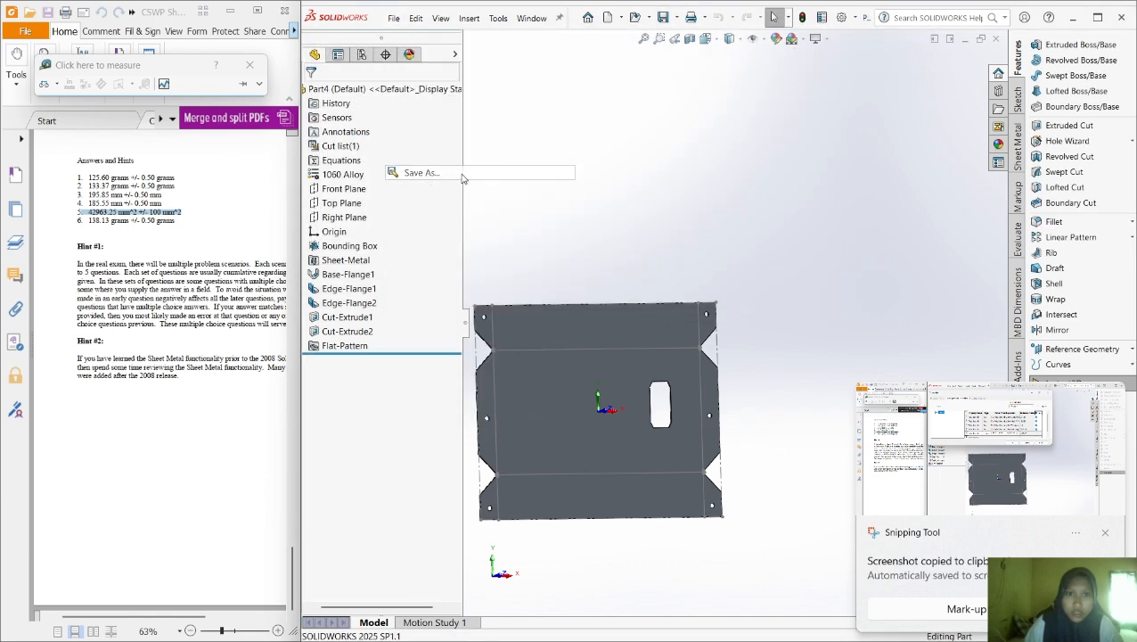
pyautogui.click(633, 334)
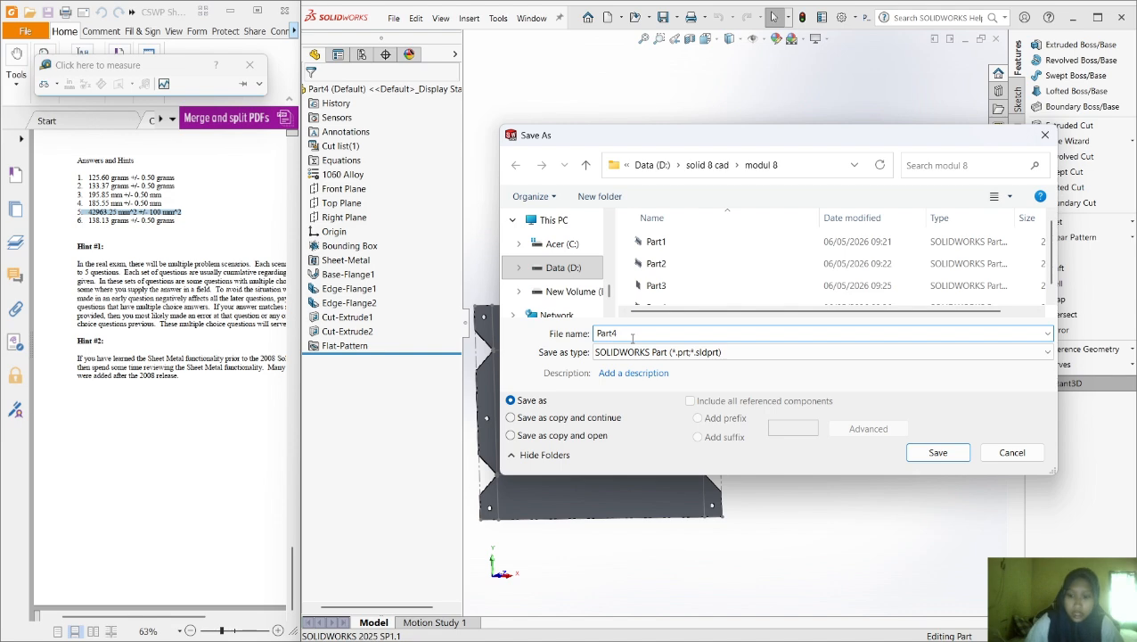
pyautogui.press('BackSpace')
pyautogui.write('5')
pyautogui.press('Return')
# Find Question 6 in the PDF and examine its drawings and requirements
pyautogui.click(206, 417)
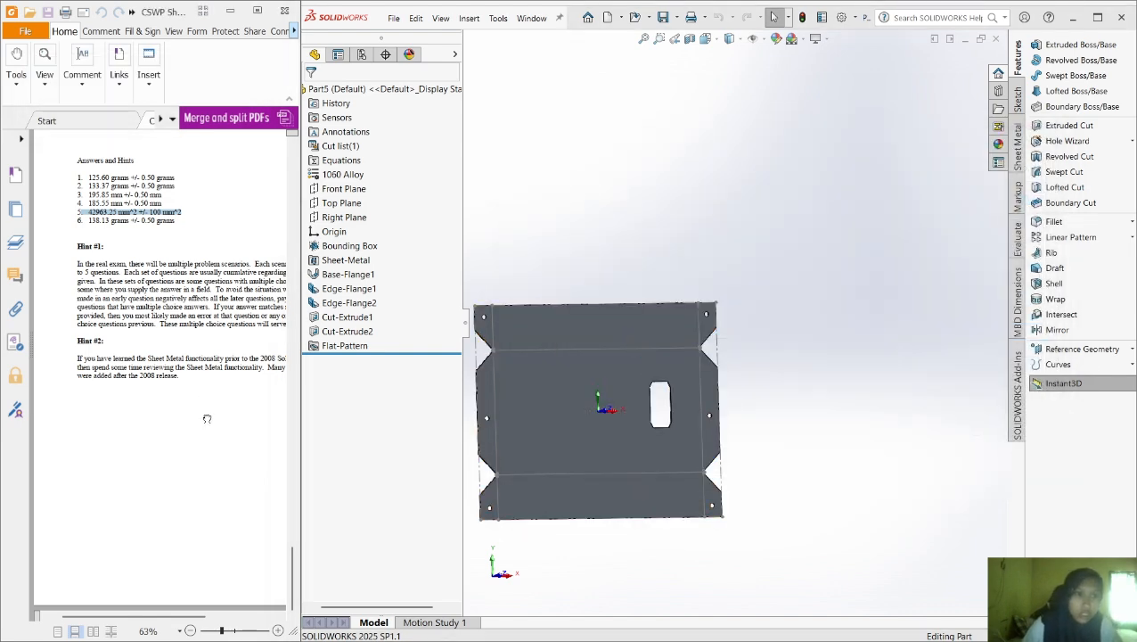
pyautogui.scroll(6, 206, 418)
pyautogui.scroll(-3, 206, 418)
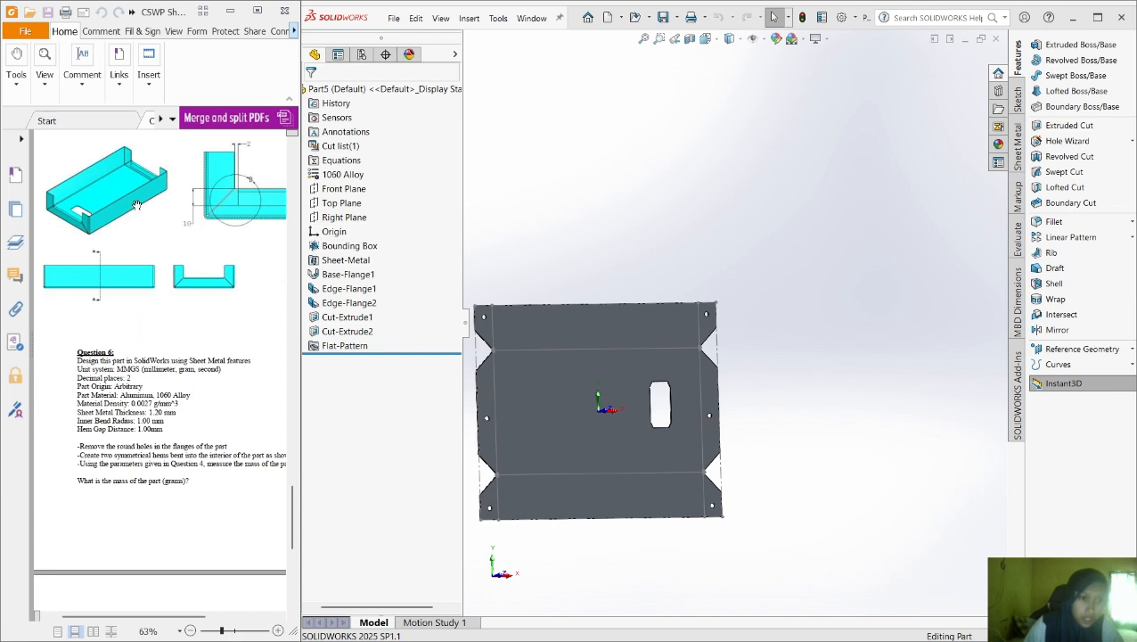
pyautogui.scroll(4, 224, 228)
pyautogui.scroll(-4, 225, 228)
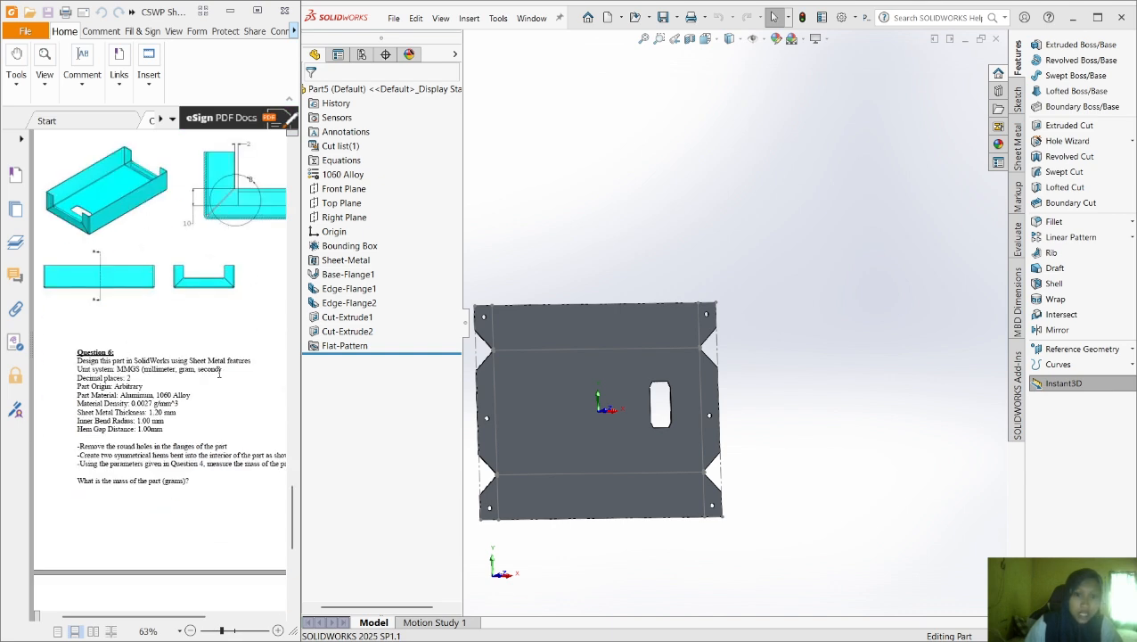
# Delete the Cut-Extrude2 feature that makes the round holes in the flanges
pyautogui.click(363, 331)
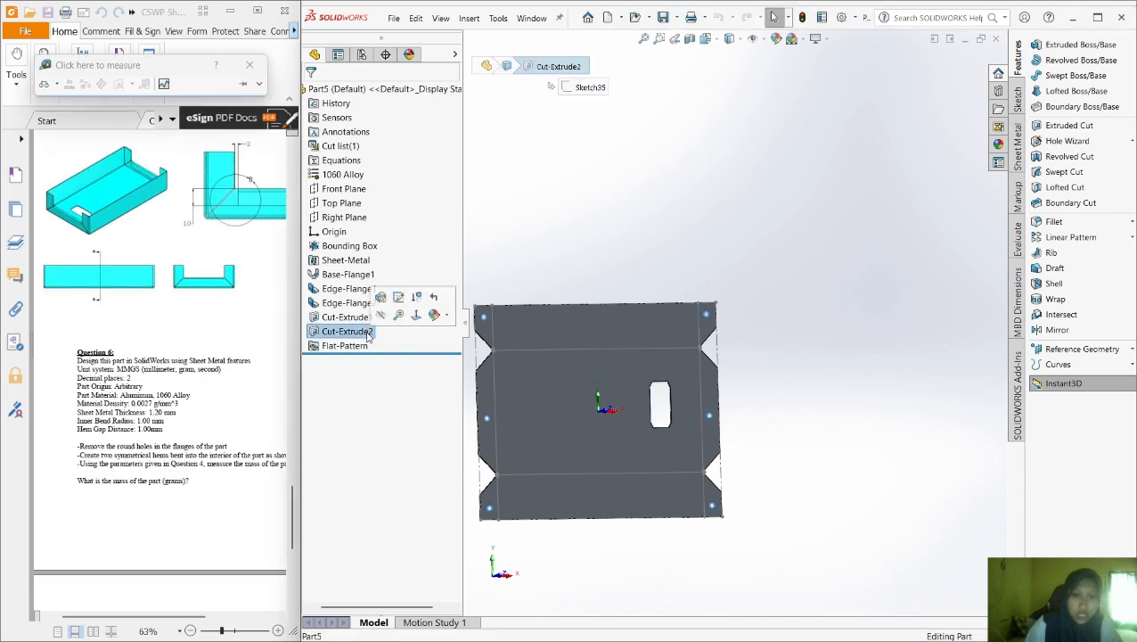
pyautogui.rightClick(368, 335)
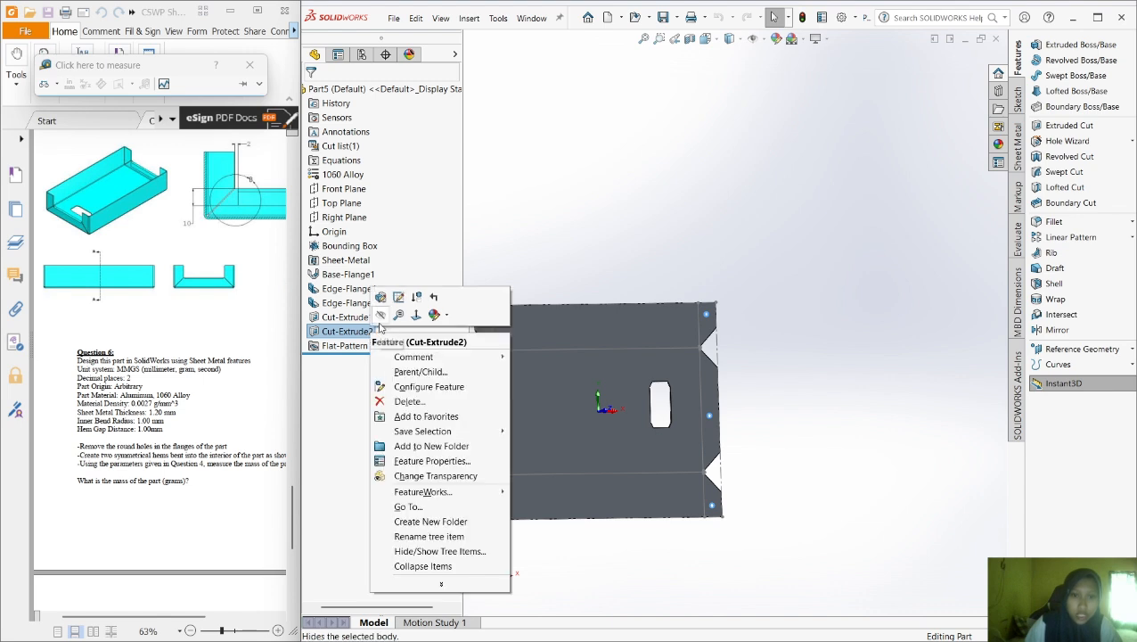
pyautogui.click(410, 402)
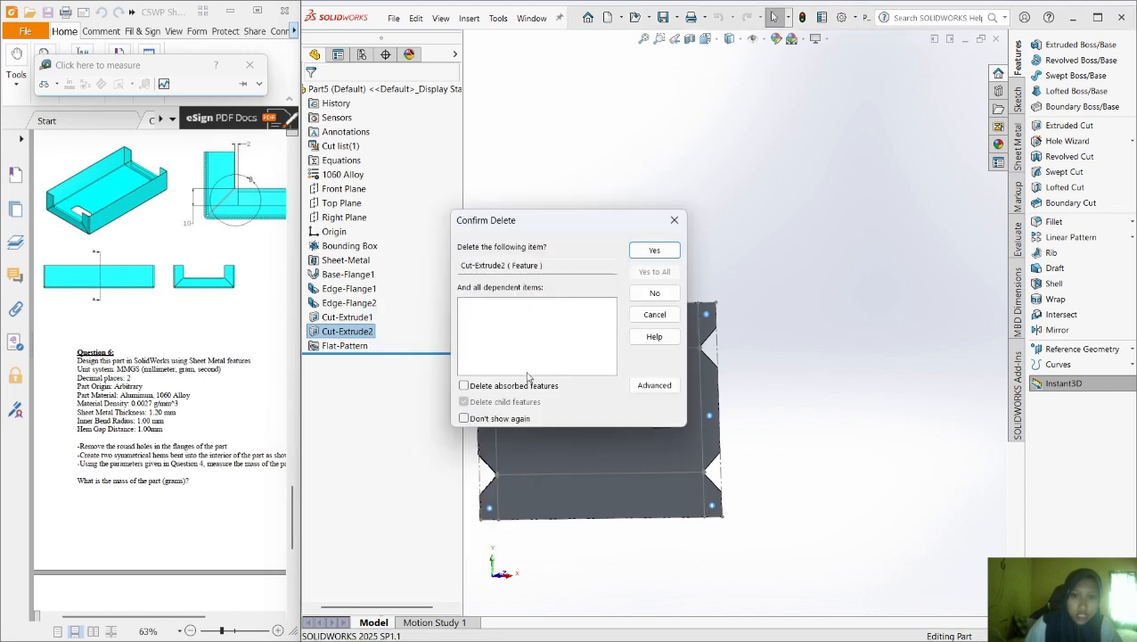
pyautogui.click(643, 253)
pyautogui.scroll(3, 671, 341)
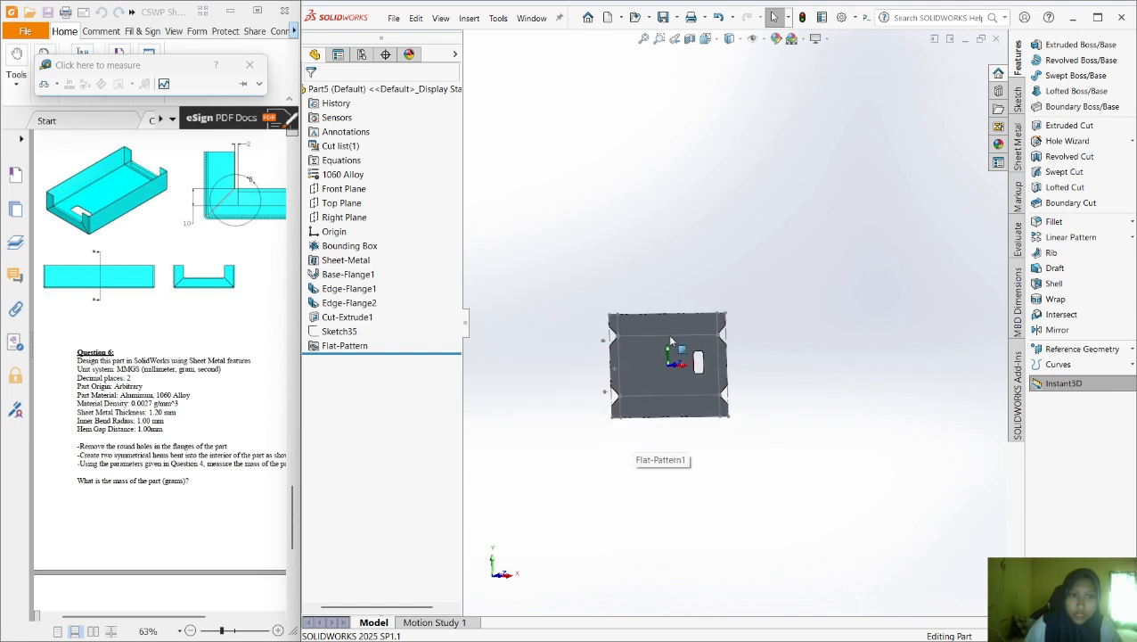
# Return the flattened part to its folded state
pyautogui.scroll(-2, 671, 342)
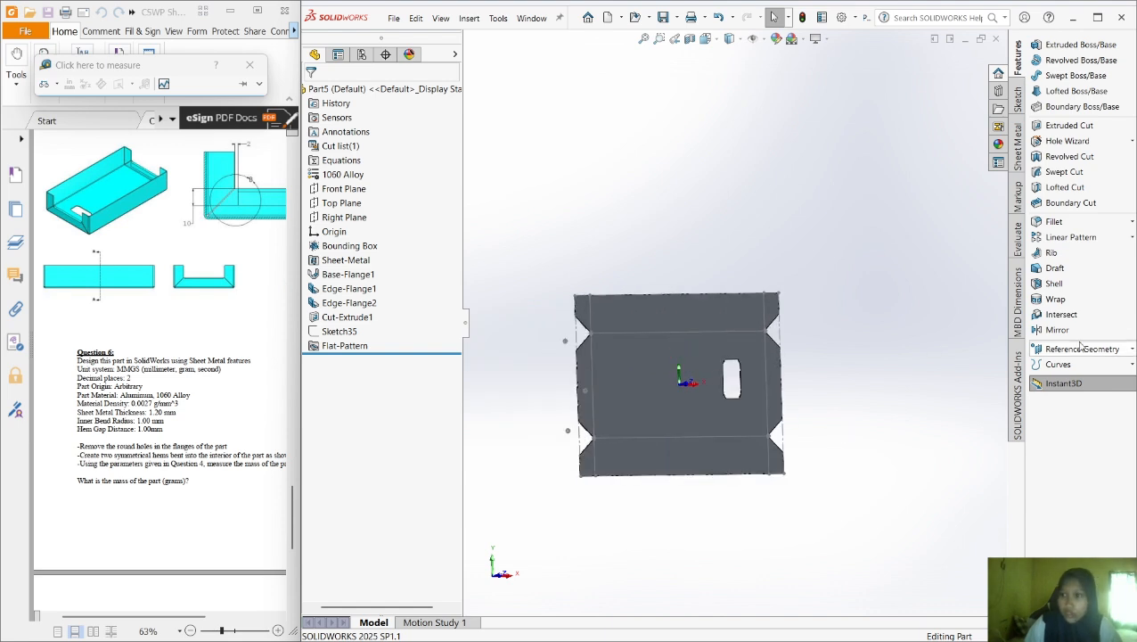
pyautogui.click(1018, 147)
pyautogui.click(1058, 402)
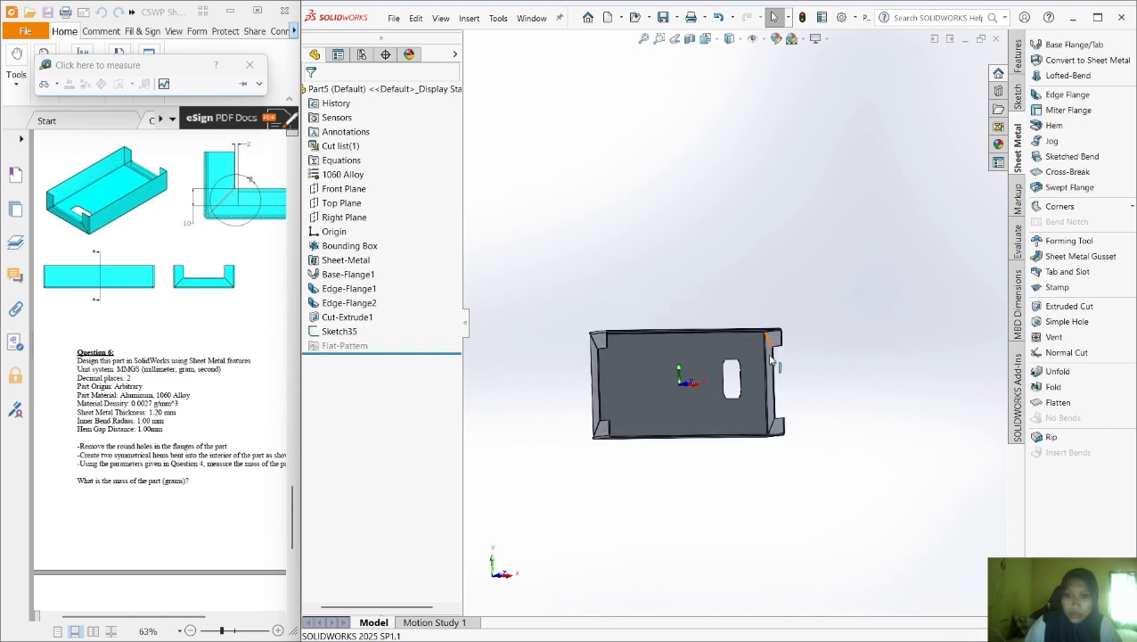
pyautogui.scroll(3, 771, 359)
pyautogui.scroll(-5, 817, 429)
pyautogui.scroll(4, 665, 299)
pyautogui.scroll(-4, 582, 203)
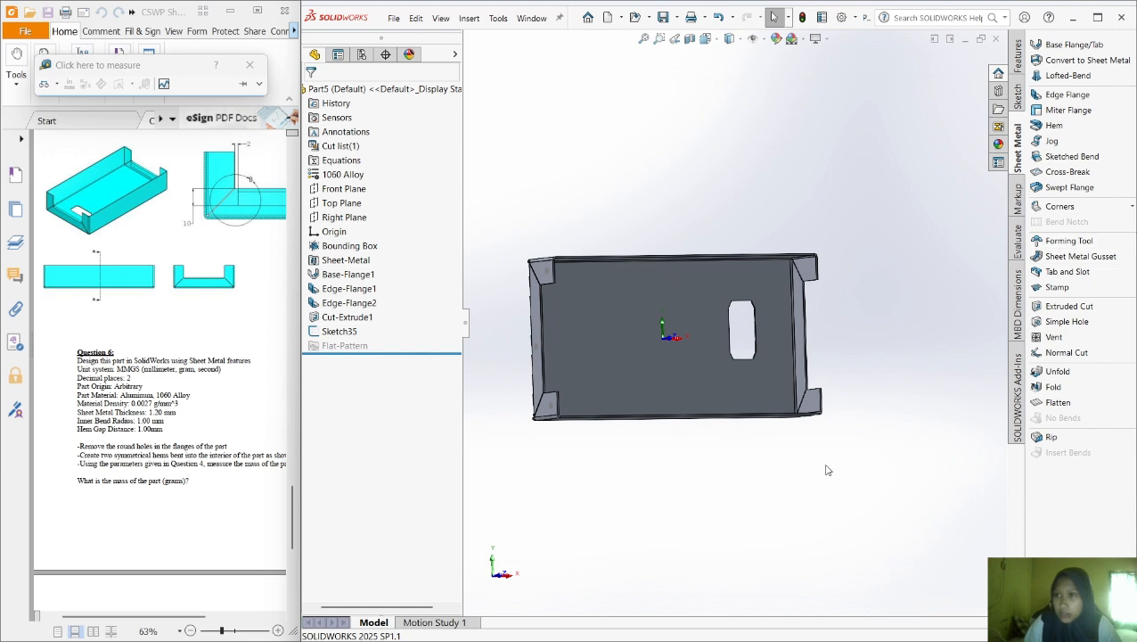
# Rotate the folded part to an end view and compare it with the Question 6 hem drawings and Detail B
pyautogui.rightClick(923, 310)
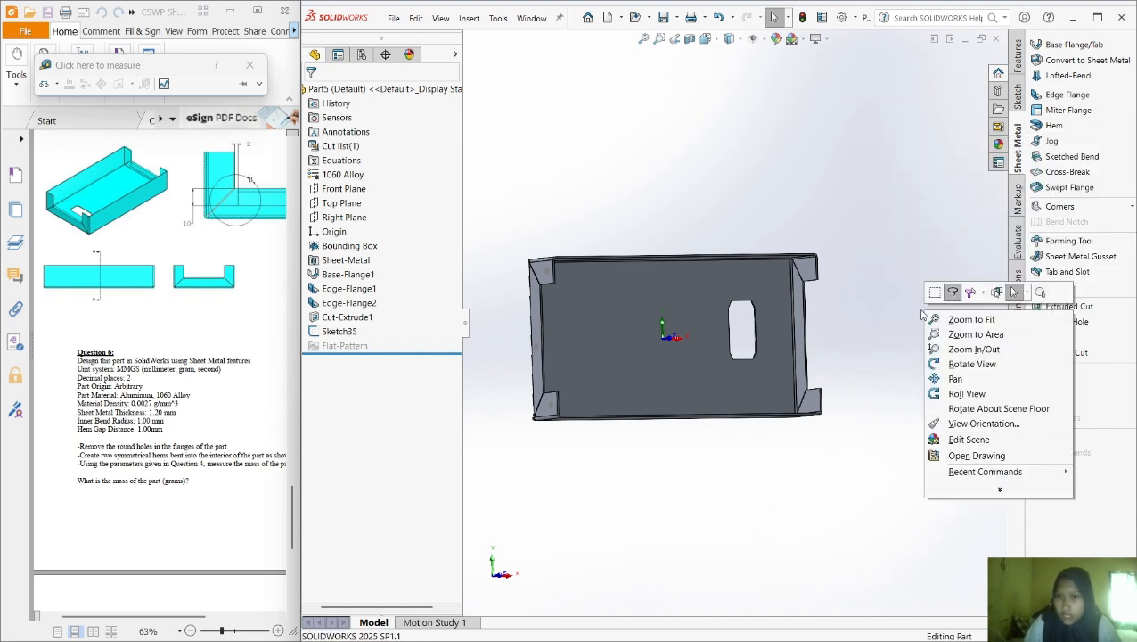
pyautogui.click(961, 365)
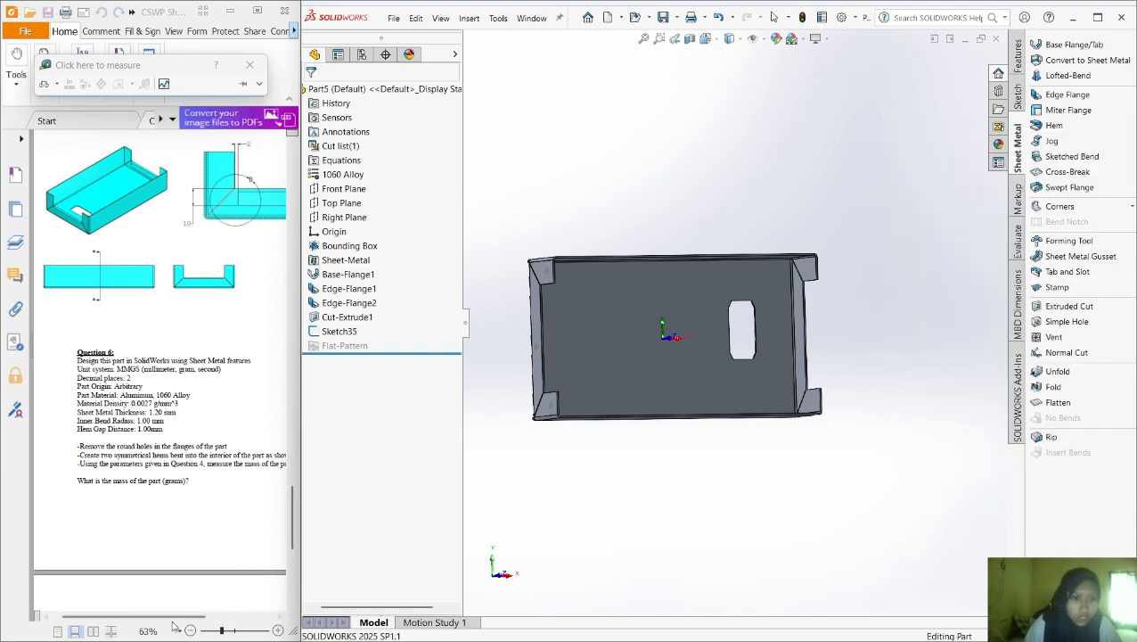
pyautogui.moveTo(174, 617); pyautogui.dragTo(261, 621)
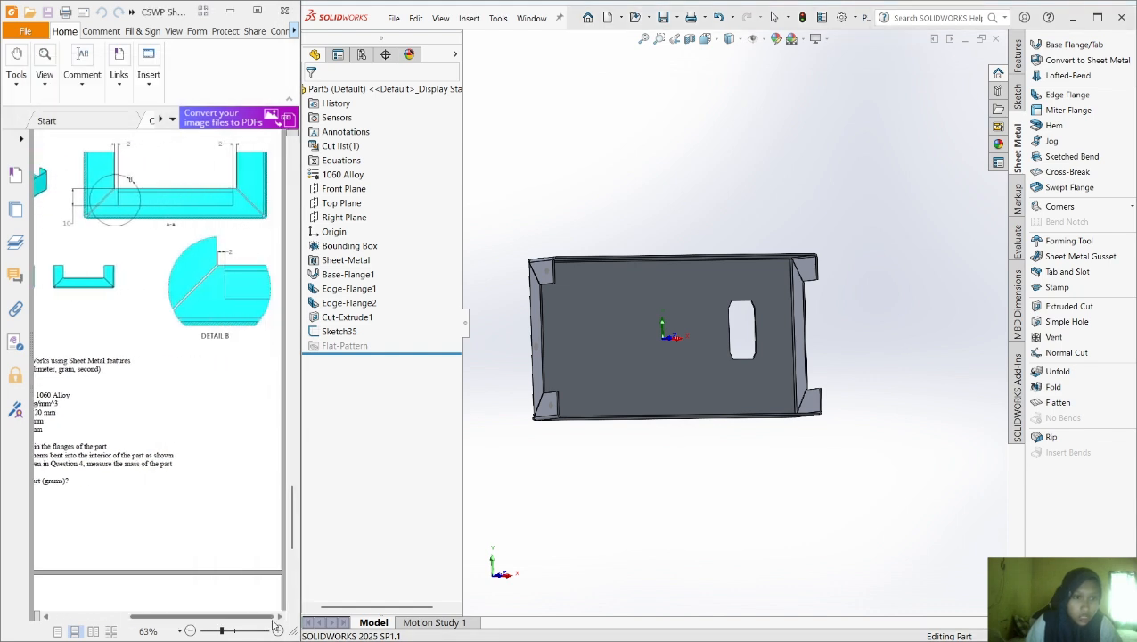
pyautogui.moveTo(256, 624)
pyautogui.mouseDown()
pyautogui.moveTo(157, 617)
pyautogui.moveTo(242, 617)
pyautogui.mouseUp()
pyautogui.moveTo(852, 446); pyautogui.dragTo(686, 401, button='middle')
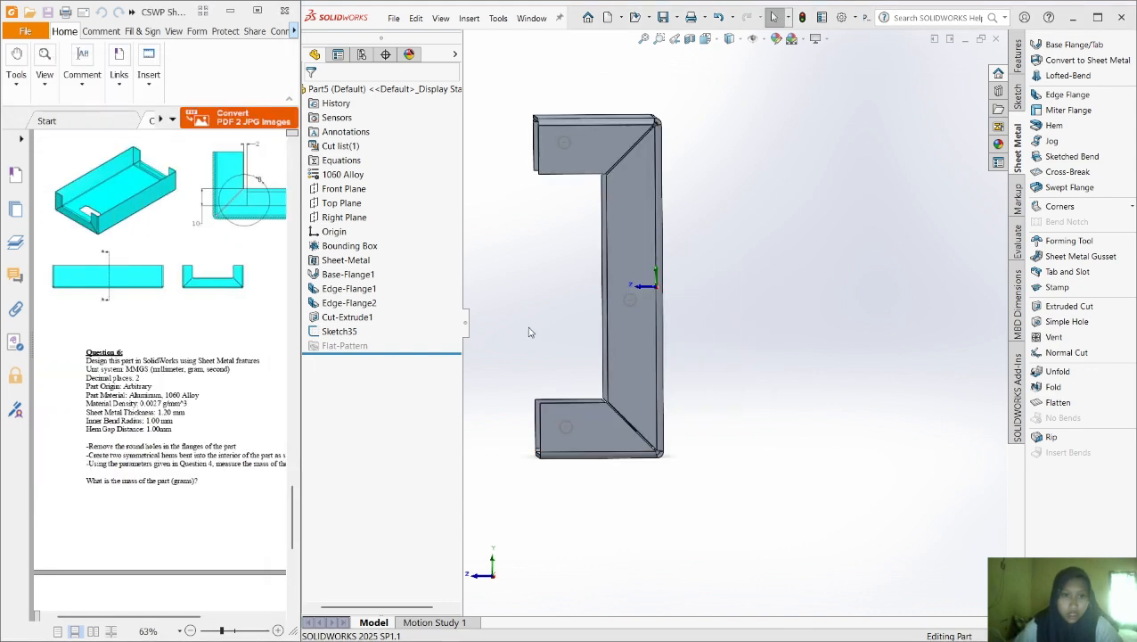
pyautogui.scroll(2, 700, 366)
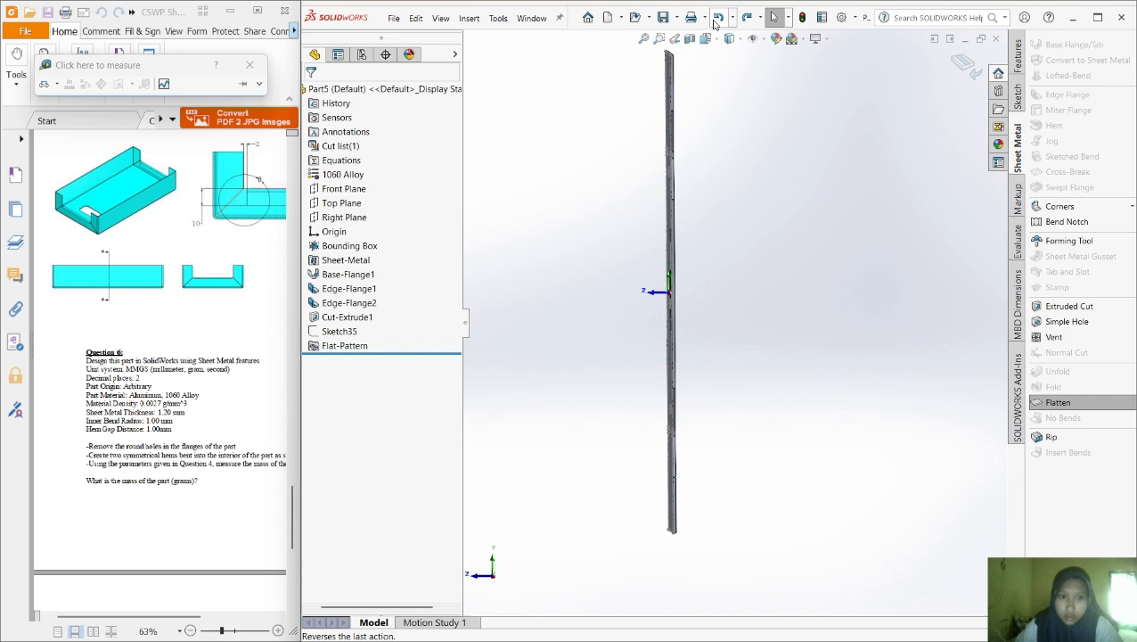
# Undo the folding and the deletion of the round-hole cut, and turn the flat pattern back to a front-facing view
pyautogui.click(718, 18)
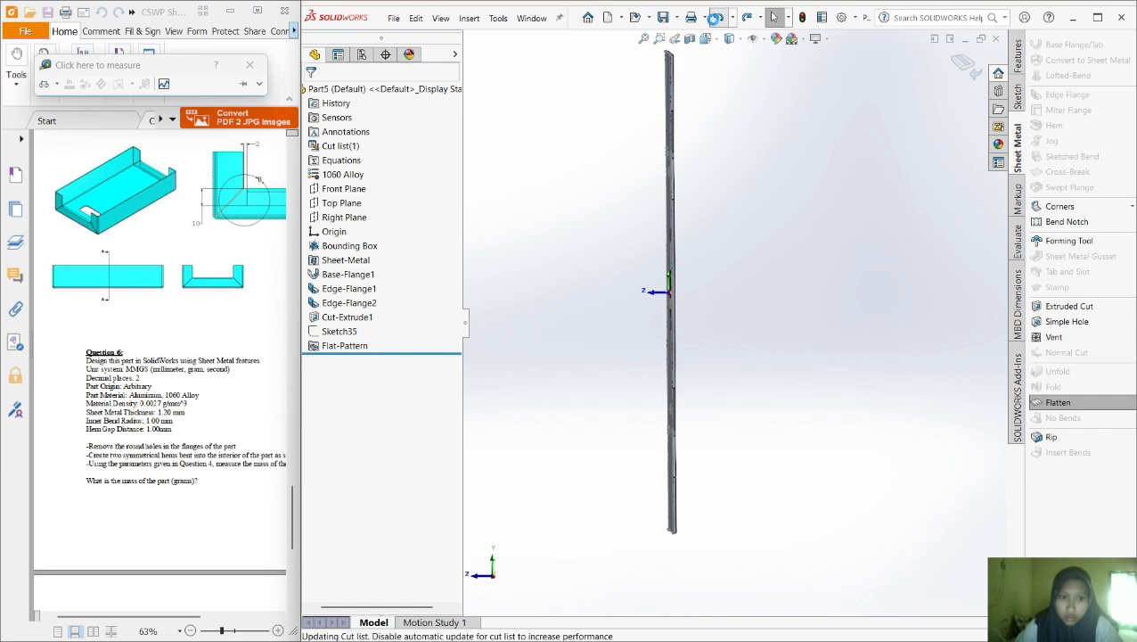
pyautogui.rightClick(770, 268)
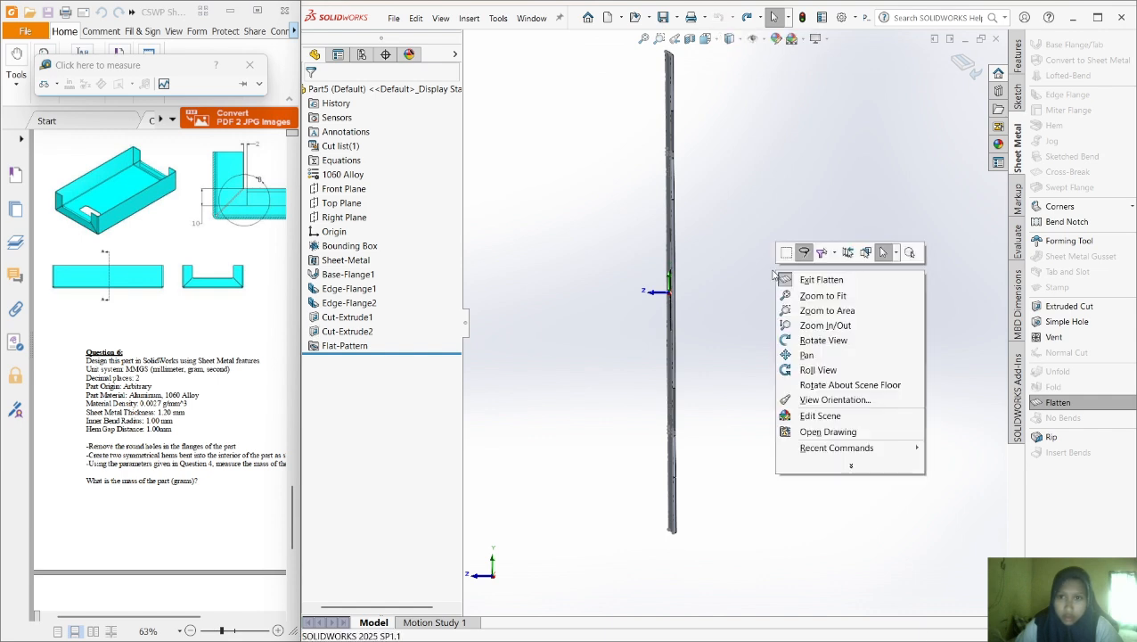
pyautogui.click(818, 341)
pyautogui.moveTo(818, 341); pyautogui.dragTo(458, 341)
pyautogui.scroll(3, 729, 325)
pyautogui.rightClick(712, 339)
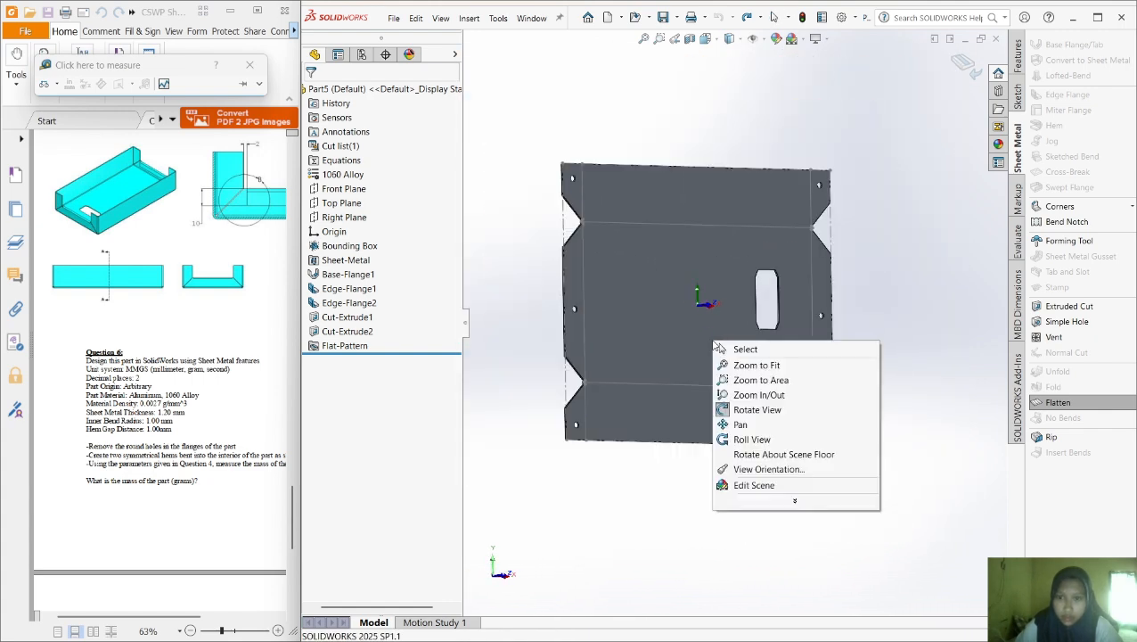
pyautogui.click(745, 349)
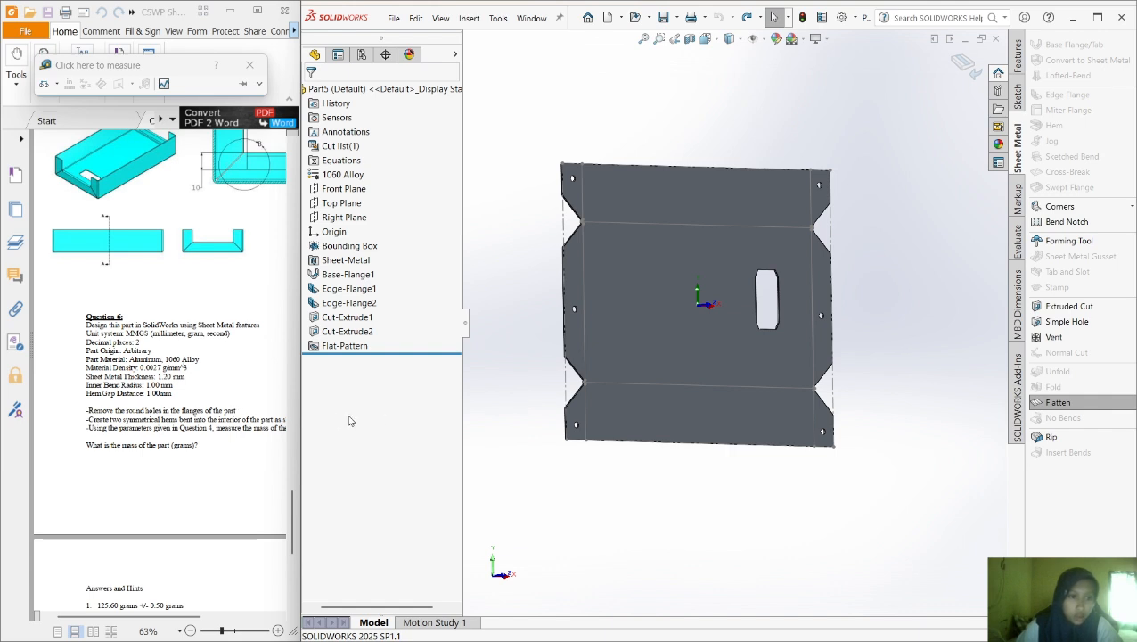
# Following Question 6, delete the Cut-Extrude2 round-hole cut and return the part to its folded state
pyautogui.click(277, 630)
pyautogui.click(277, 630)
pyautogui.click(278, 630)
pyautogui.moveTo(178, 615); pyautogui.dragTo(200, 618)
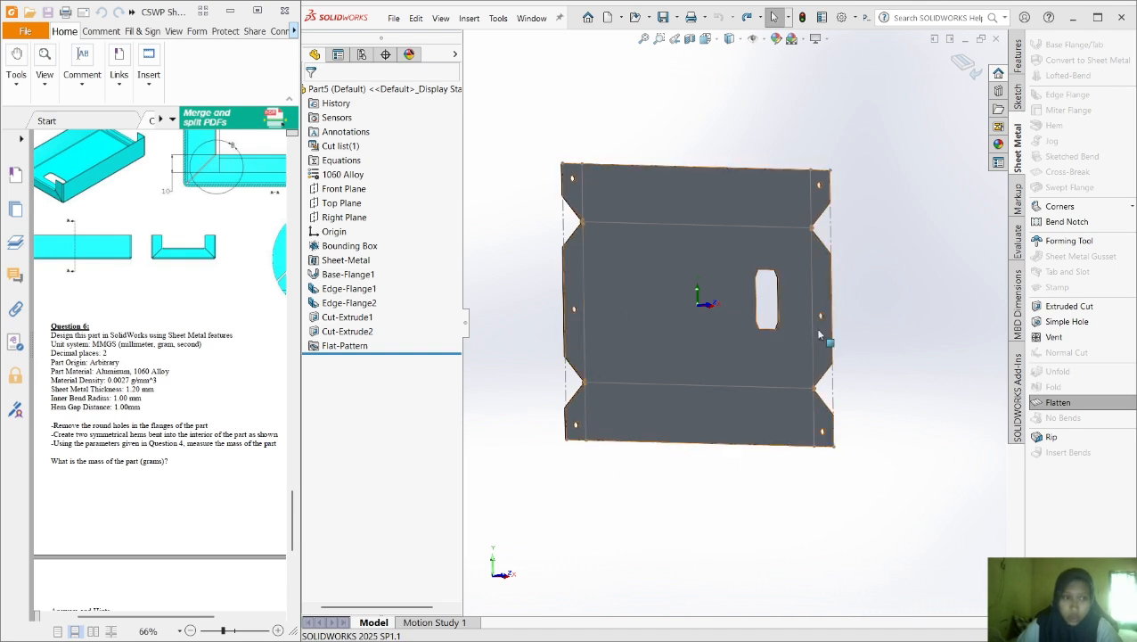
pyautogui.click(346, 330)
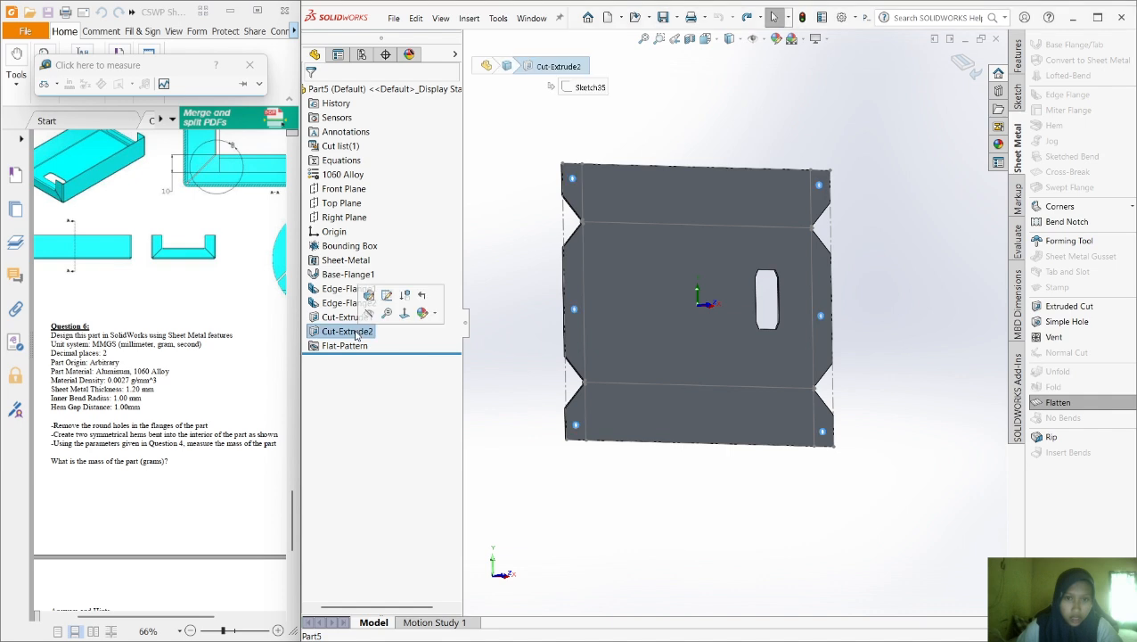
pyautogui.rightClick(354, 331)
pyautogui.click(401, 400)
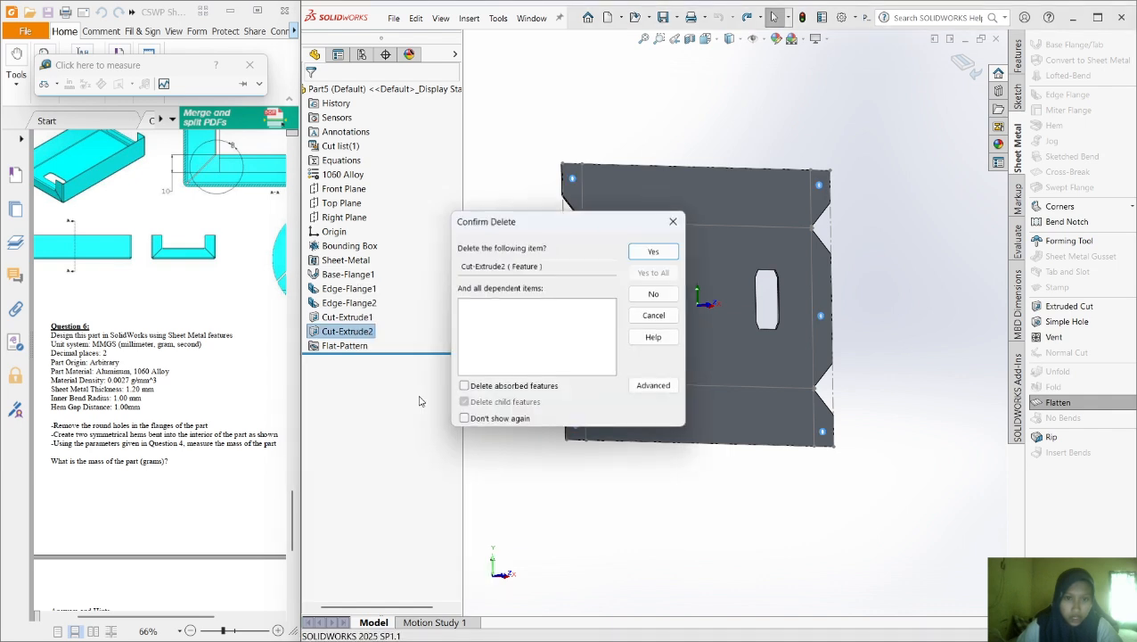
pyautogui.click(658, 253)
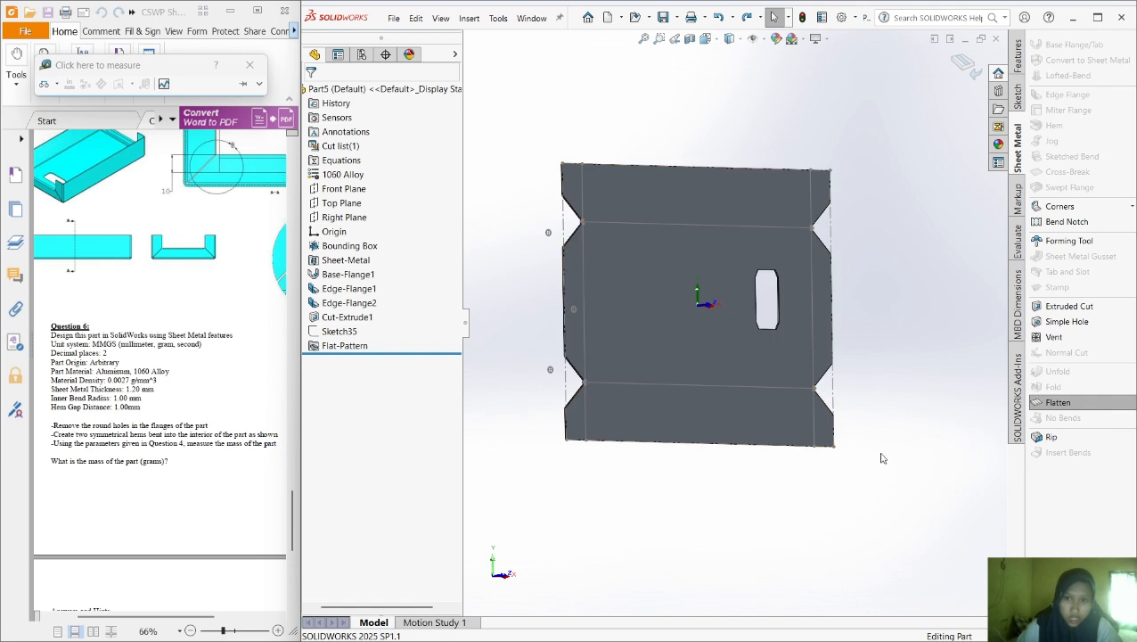
pyautogui.click(1052, 402)
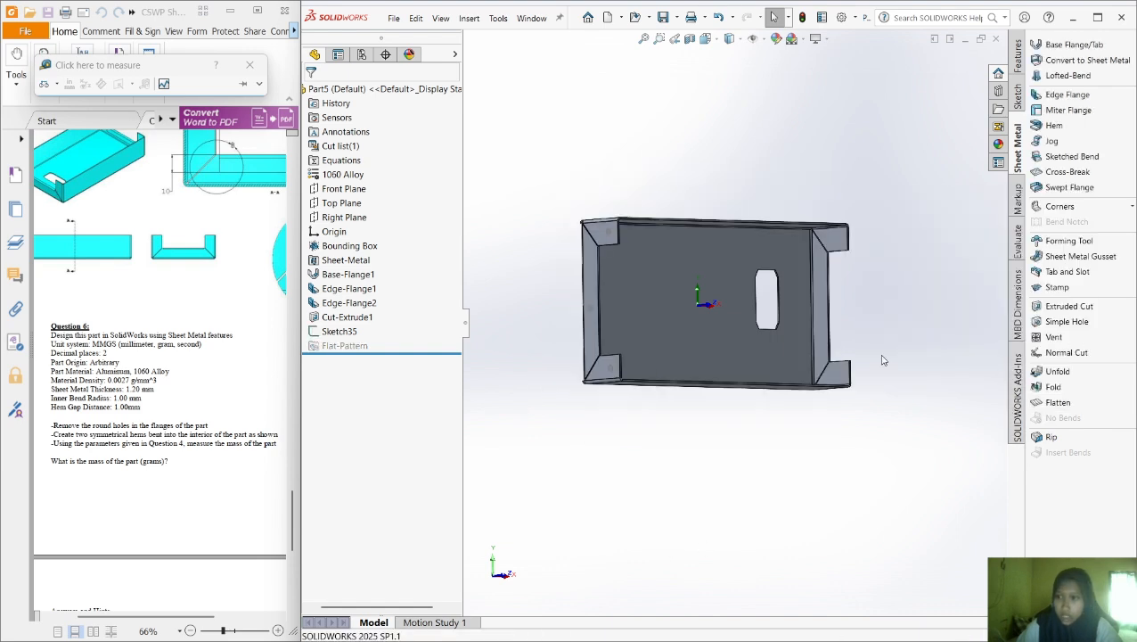
# Start an open hem with 10 mm length and 1 mm gap on the end-flange edge beside the slot, between the two return tabs
pyautogui.click(1070, 127)
pyautogui.rightClick(911, 320)
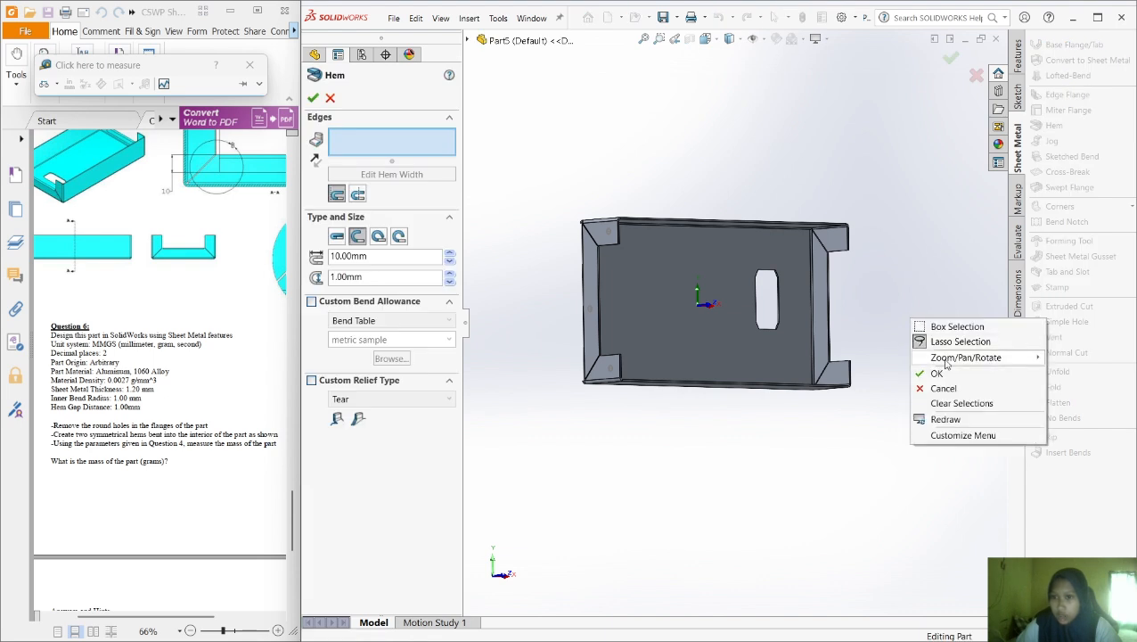
pyautogui.moveTo(947, 362)
pyautogui.click(840, 416)
pyautogui.moveTo(914, 304); pyautogui.dragTo(588, 338)
pyautogui.rightClick(638, 343)
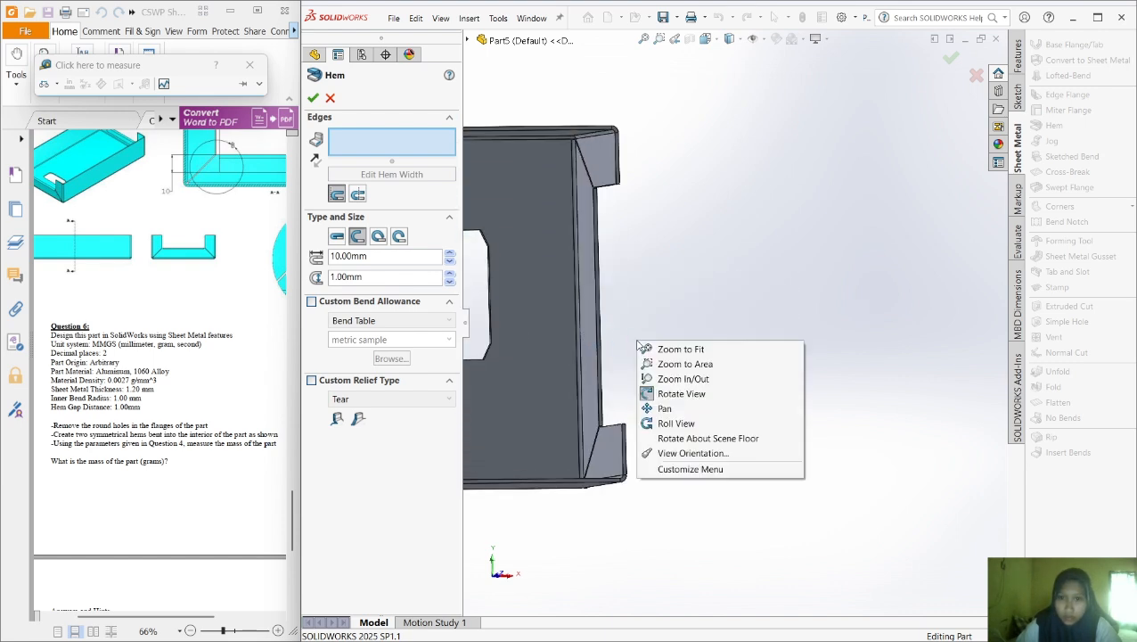
pyautogui.click(679, 393)
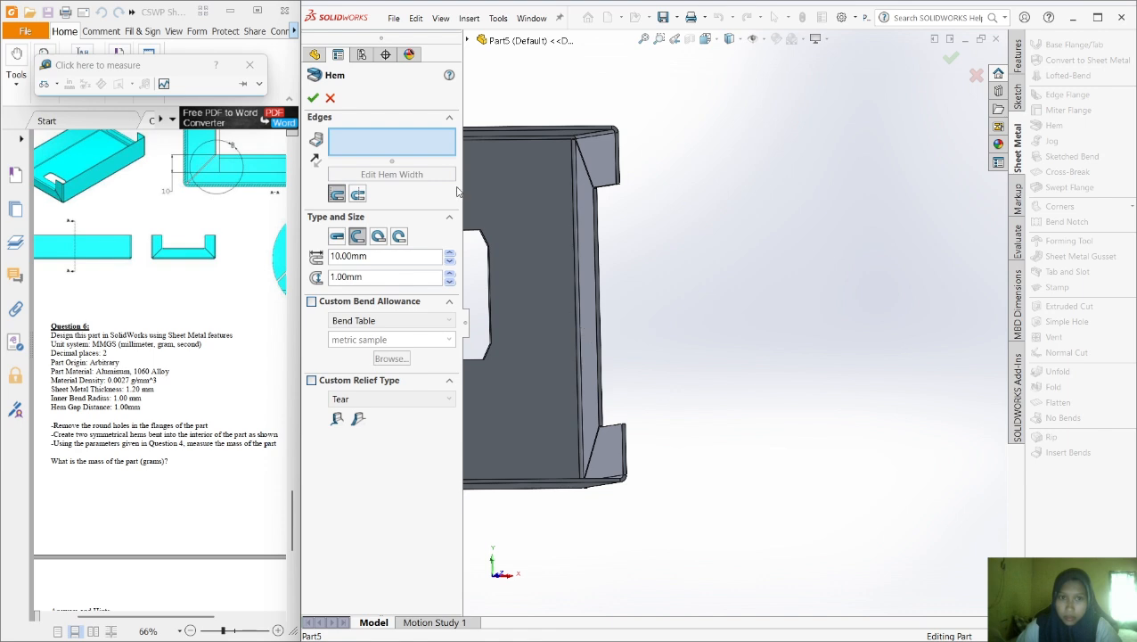
pyautogui.rightClick(725, 385)
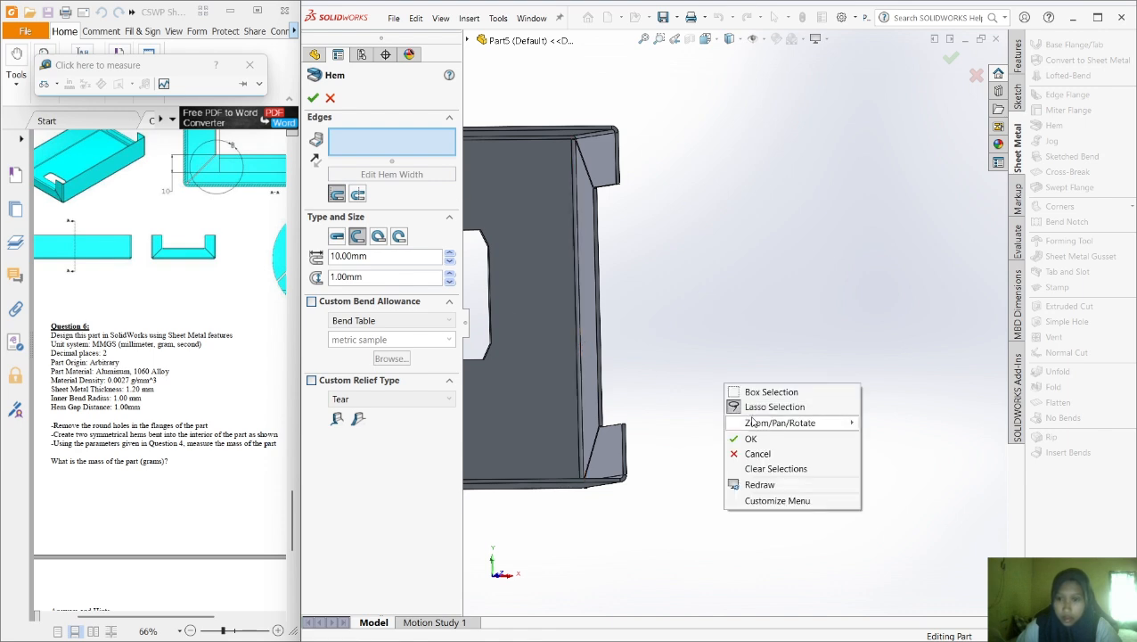
pyautogui.moveTo(780, 422)
pyautogui.click(909, 471)
pyautogui.moveTo(845, 403); pyautogui.dragTo(755, 402)
pyautogui.rightClick(755, 402)
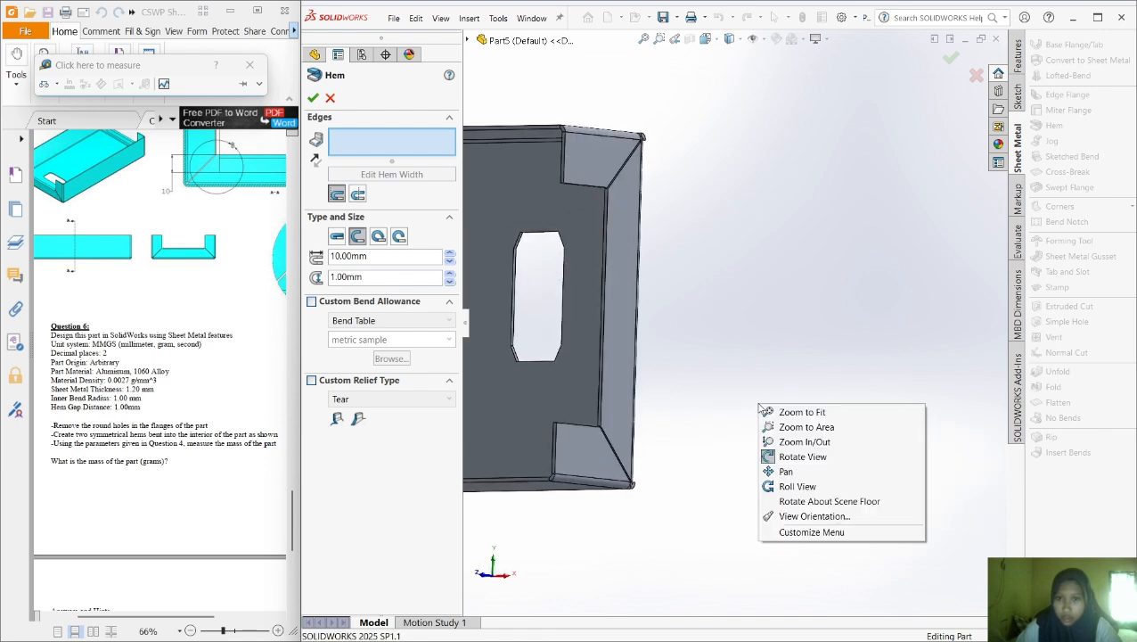
pyautogui.click(765, 455)
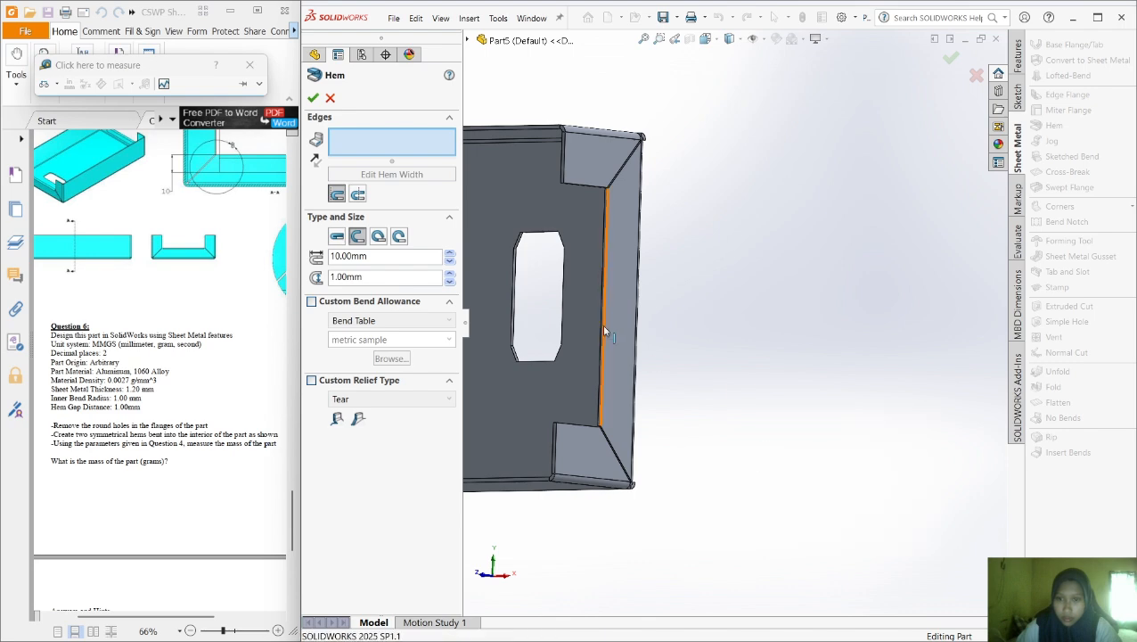
pyautogui.click(603, 325)
# Edit the hem's width profile, pulling one end inward and dimensioning it 2 mm from the flange corner as in the Question 6 drawing
pyautogui.click(390, 175)
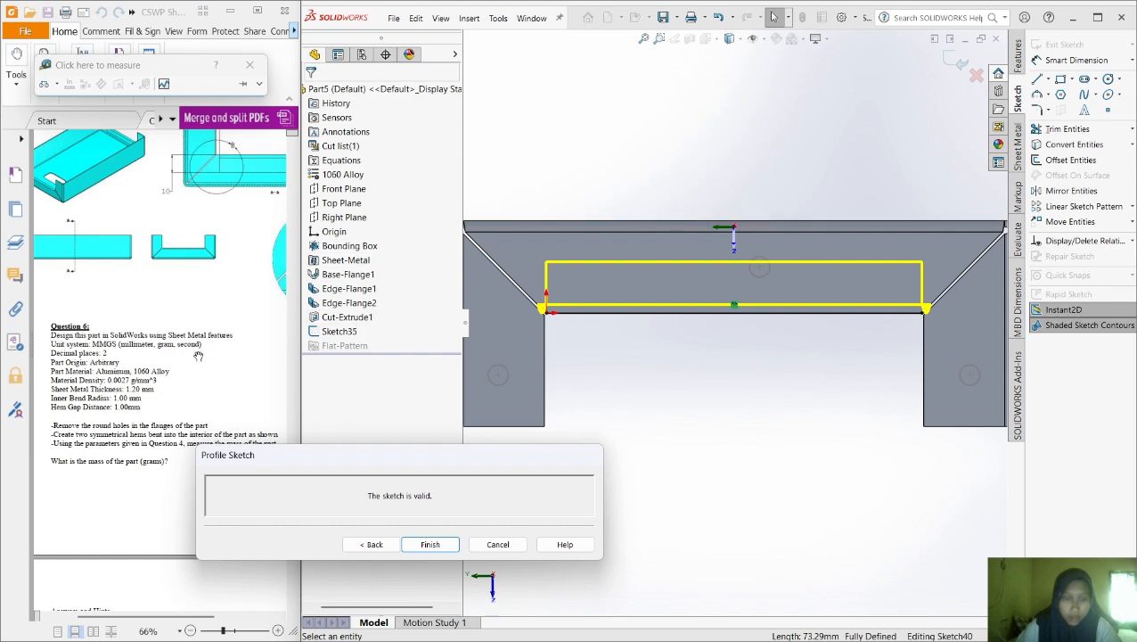
pyautogui.scroll(-3, 205, 413)
pyautogui.scroll(4, 252, 207)
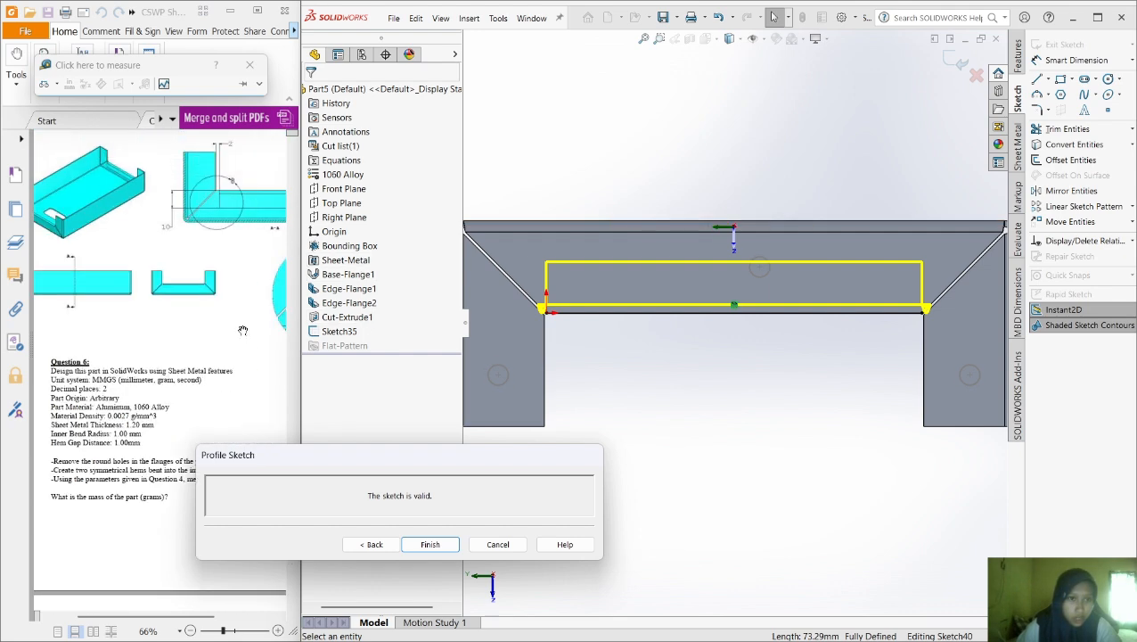
pyautogui.click(203, 621)
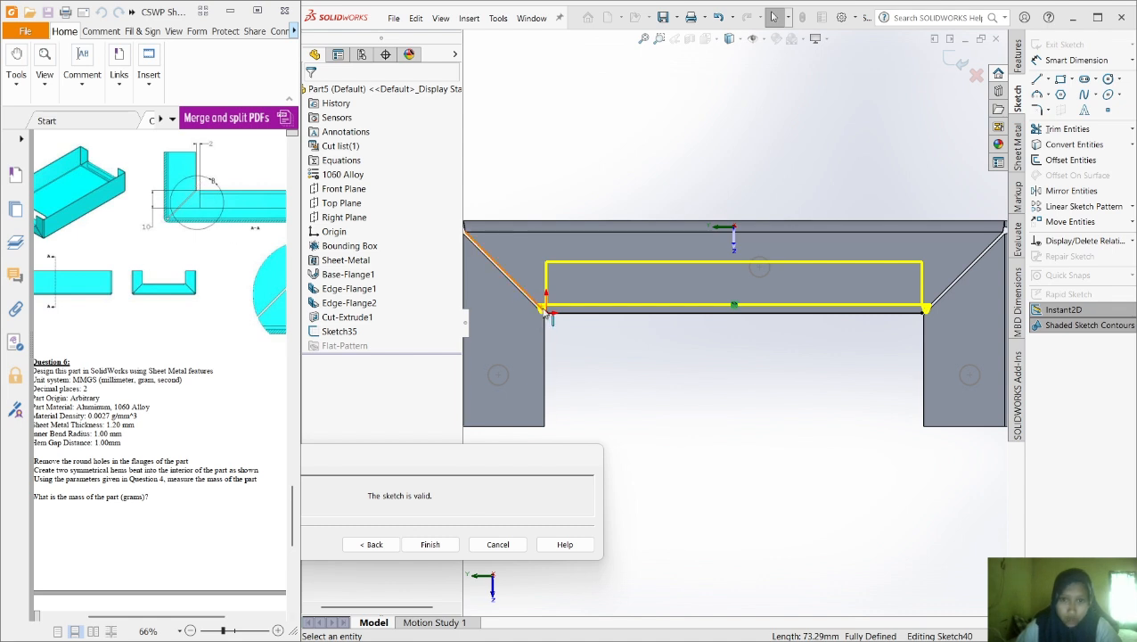
pyautogui.scroll(-5, 546, 316)
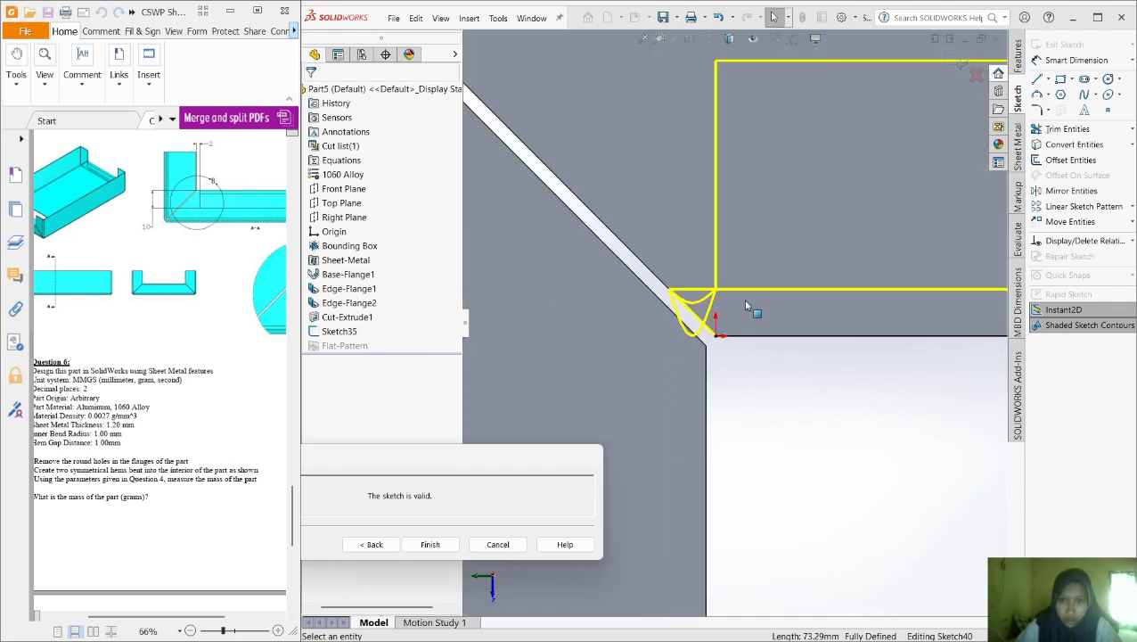
pyautogui.click(712, 294)
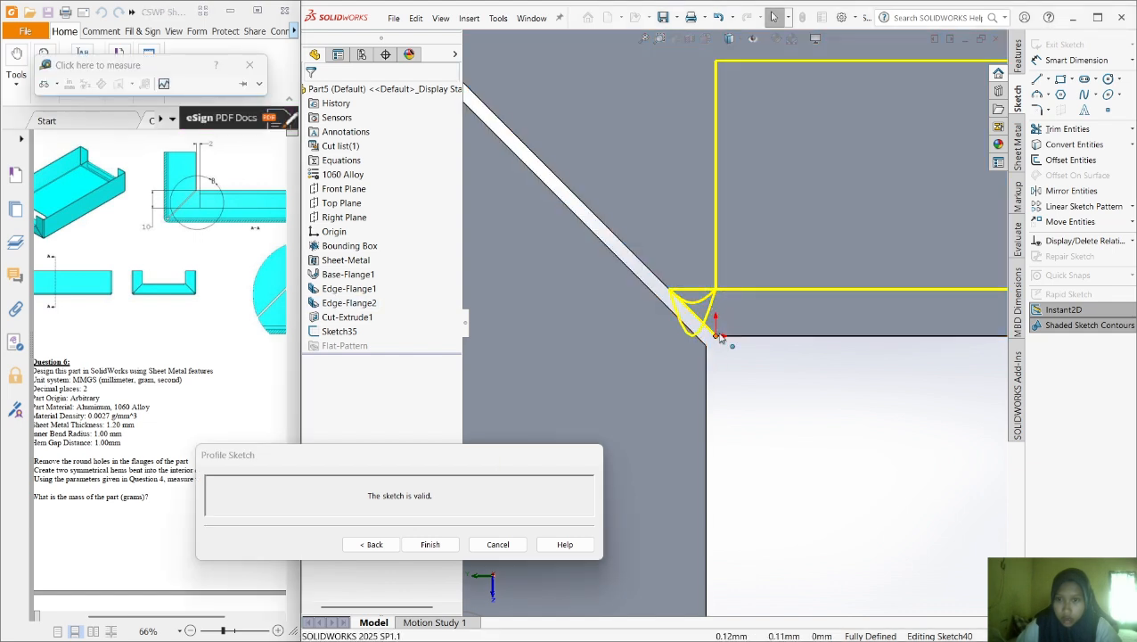
pyautogui.moveTo(720, 337)
pyautogui.mouseDown()
pyautogui.moveTo(764, 350)
pyautogui.moveTo(756, 338)
pyautogui.mouseUp()
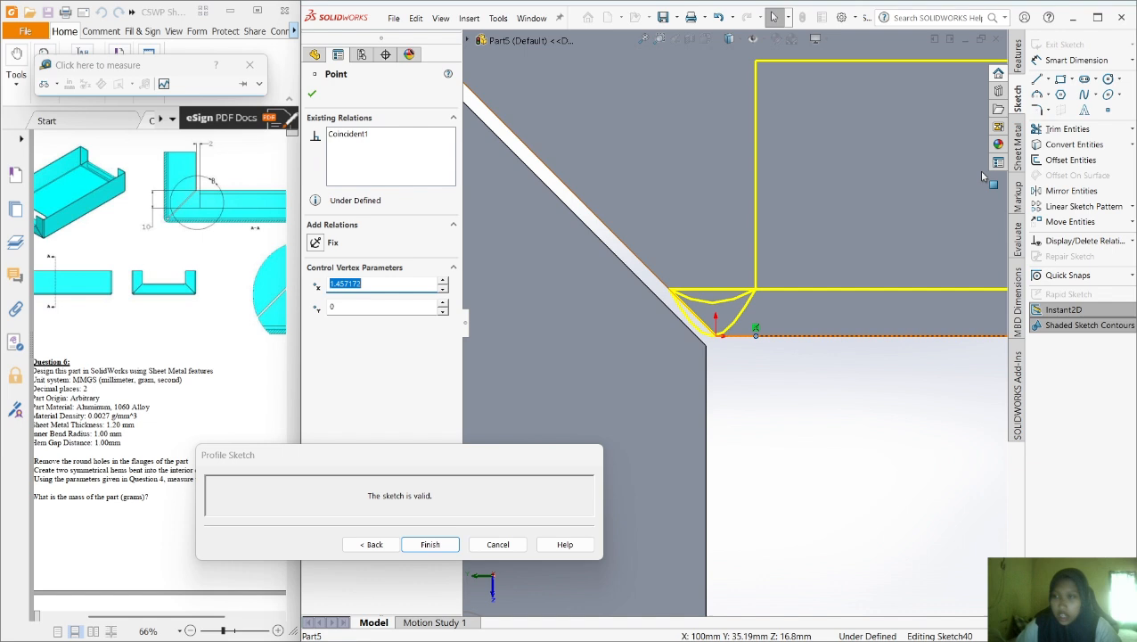
pyautogui.click(1060, 61)
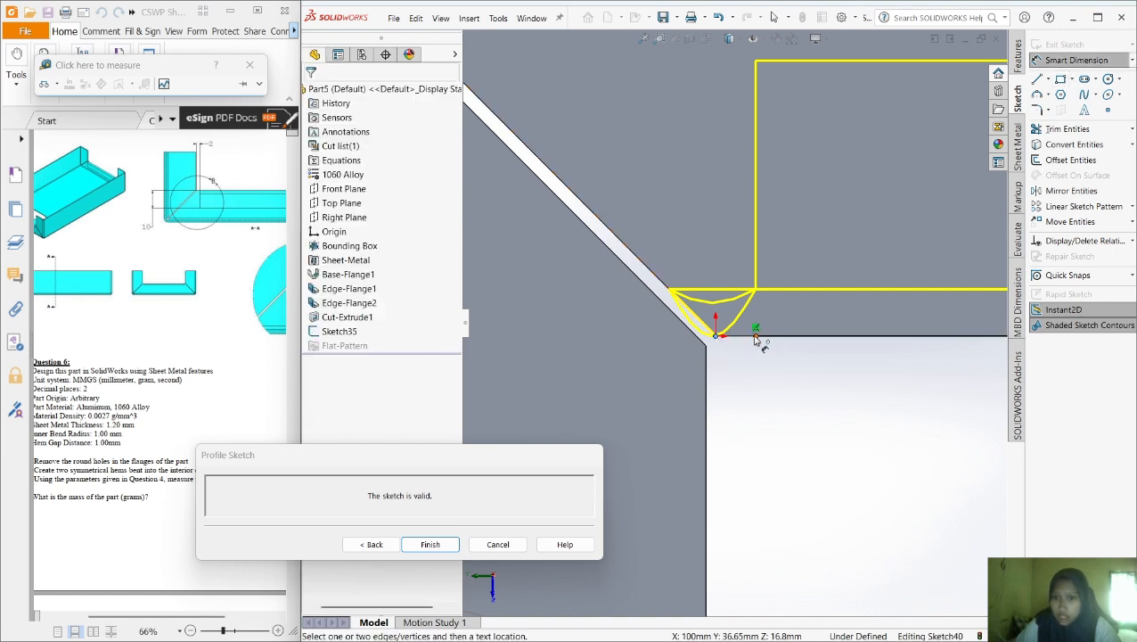
pyautogui.click(716, 336)
pyautogui.click(725, 205)
pyautogui.write('5')
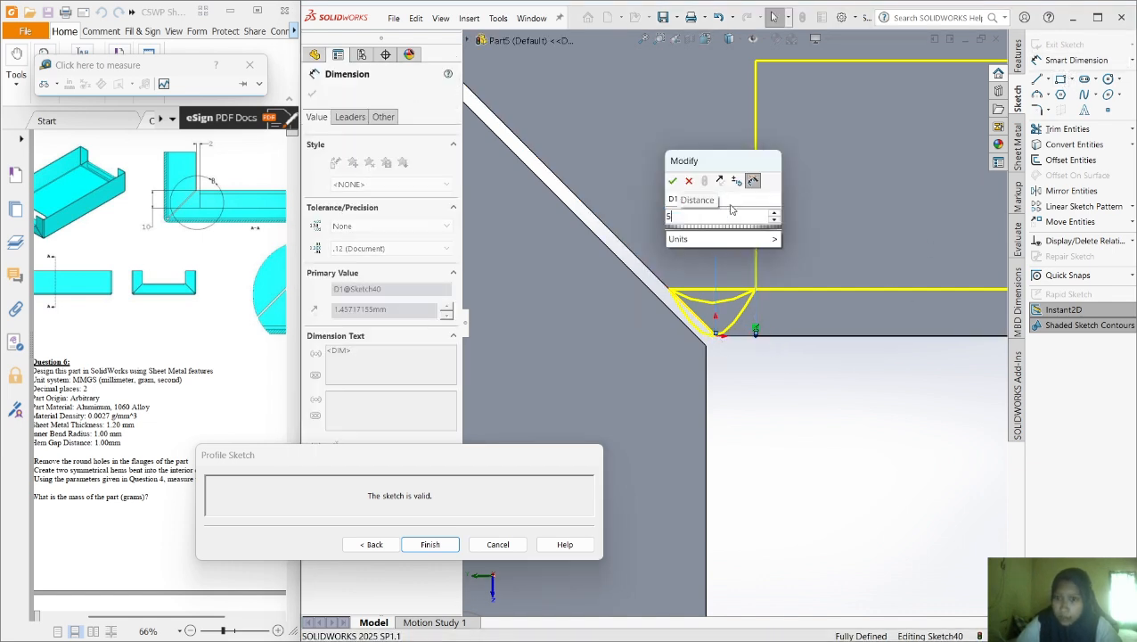
pyautogui.press('BackSpace')
pyautogui.write('2')
pyautogui.press('Return')
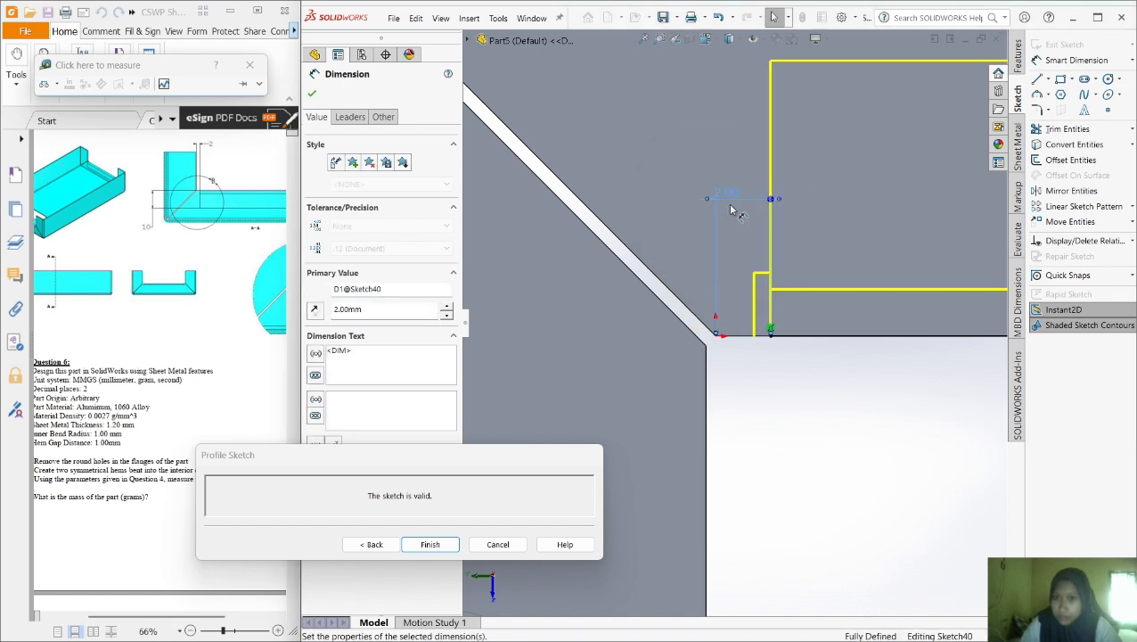
# Check the opposite end of the hem profile and finish the profile to create the hem
pyautogui.scroll(8, 886, 497)
pyautogui.scroll(-5, 967, 326)
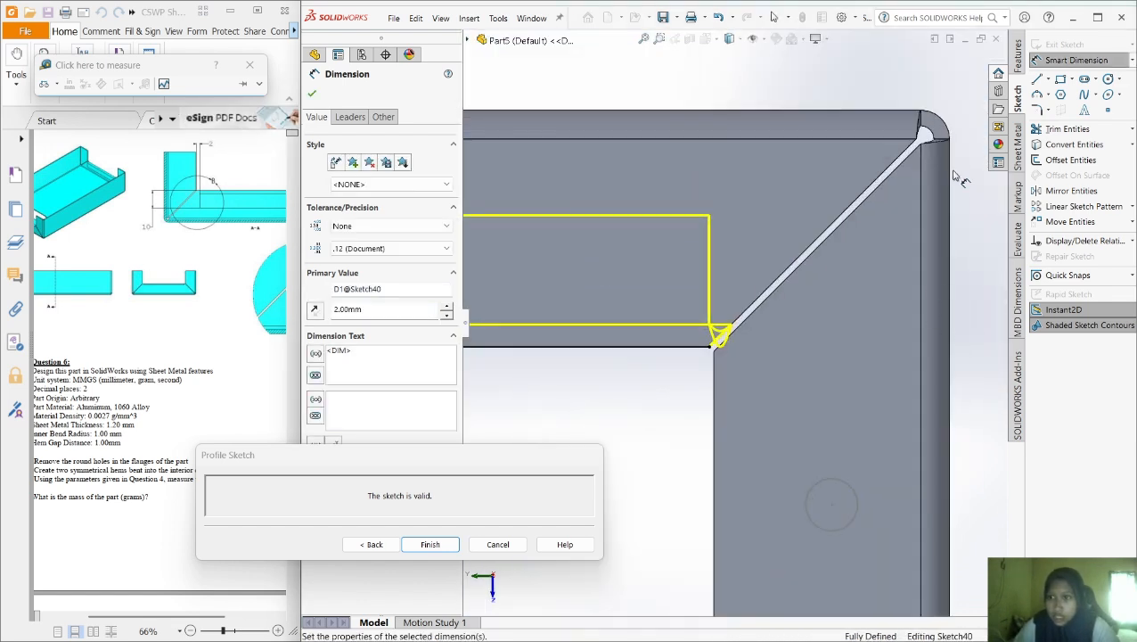
pyautogui.scroll(-2, 717, 329)
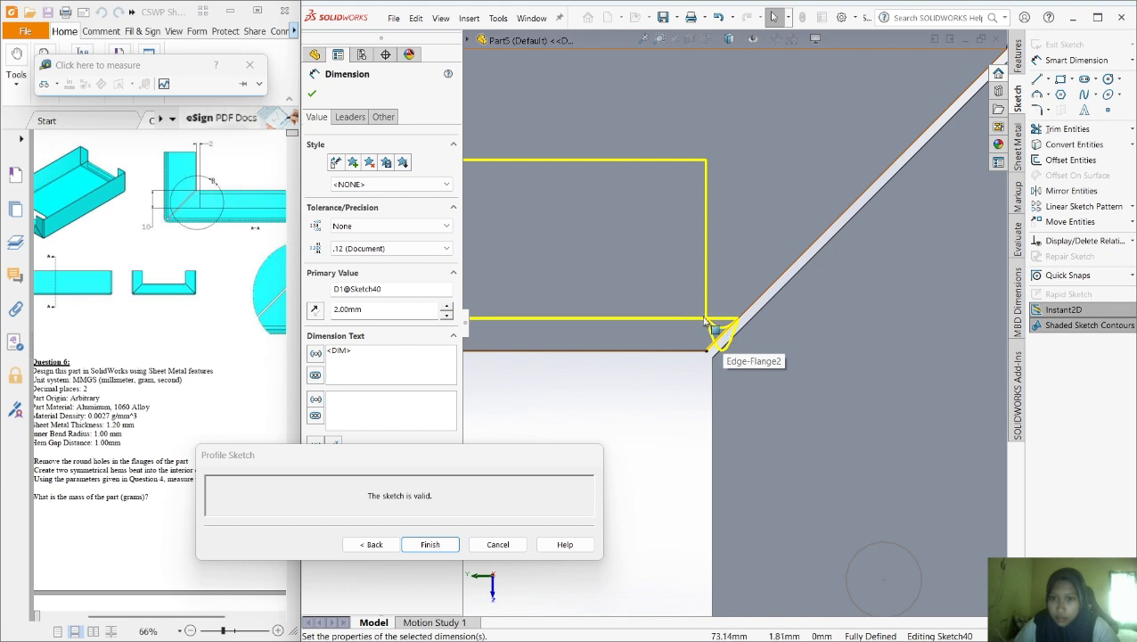
pyautogui.press('Escape')
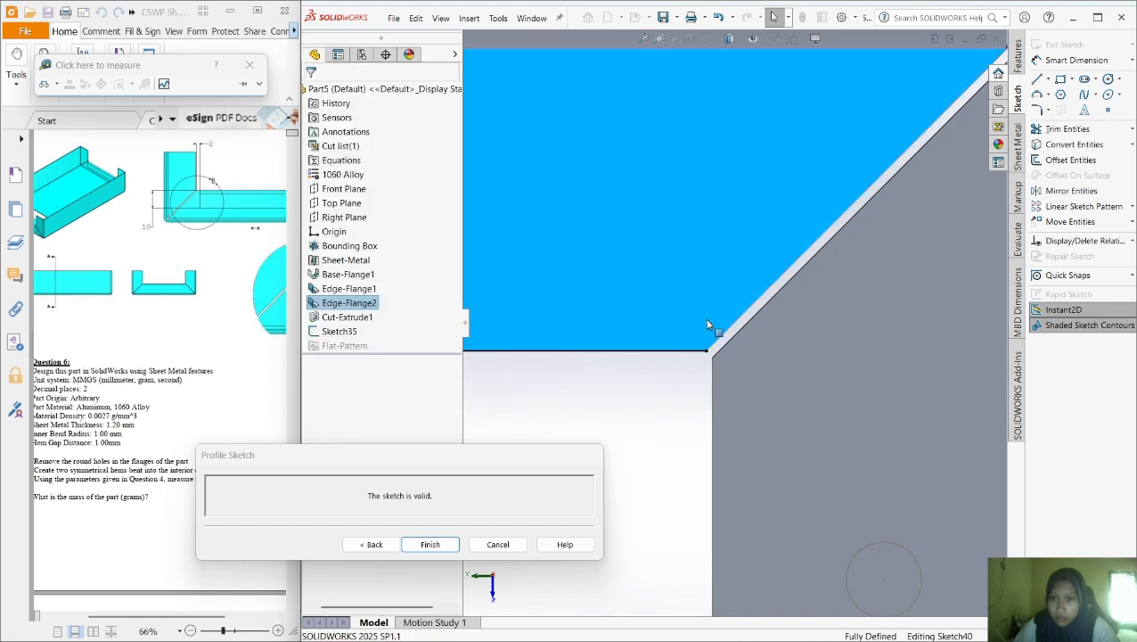
pyautogui.click(426, 548)
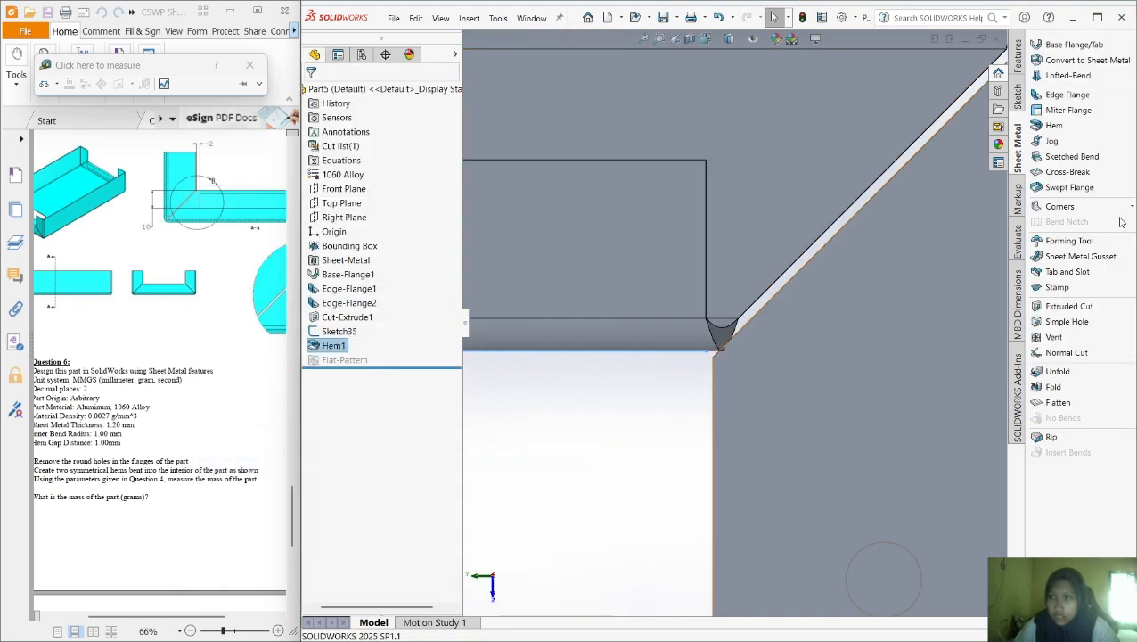
# Reopen the end flange's hem feature and its width profile for editing
pyautogui.click(1076, 125)
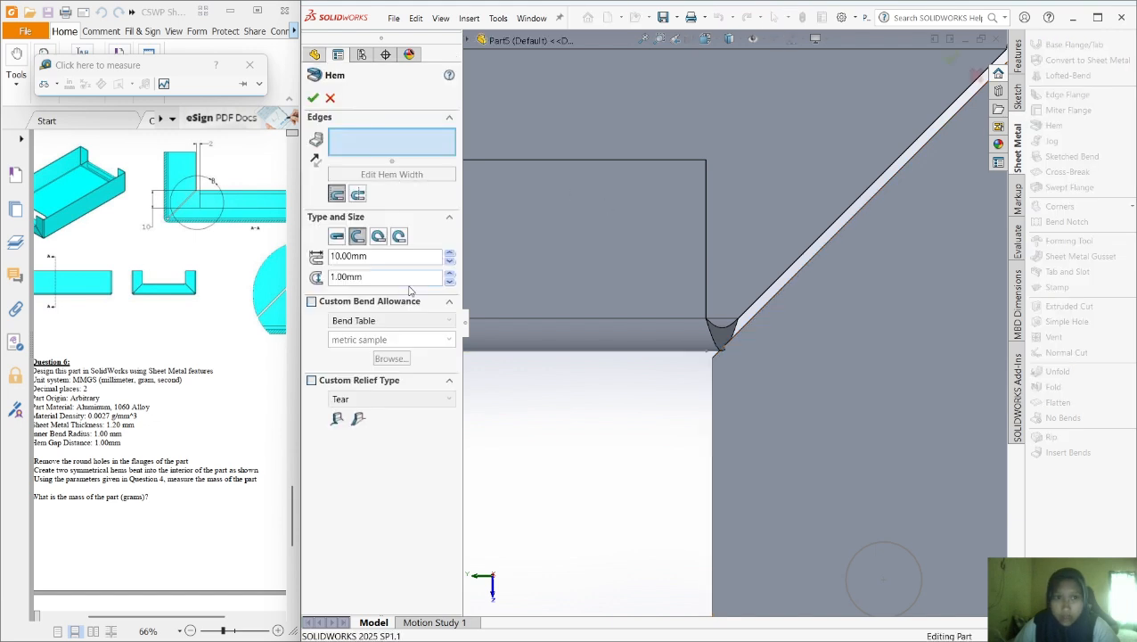
pyautogui.click(313, 98)
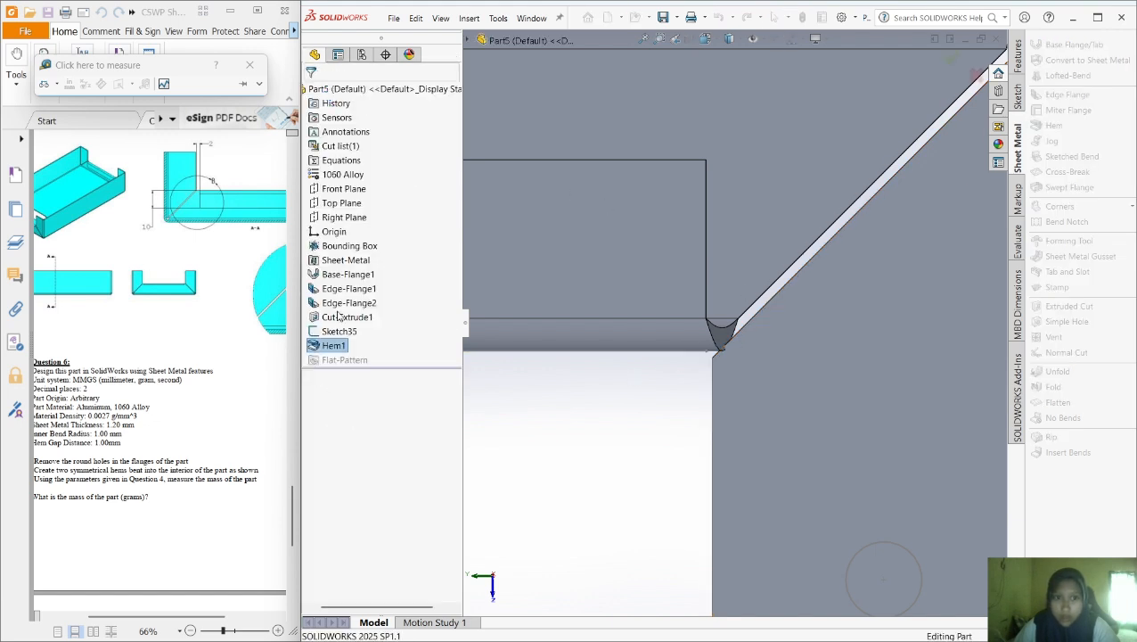
pyautogui.rightClick(343, 347)
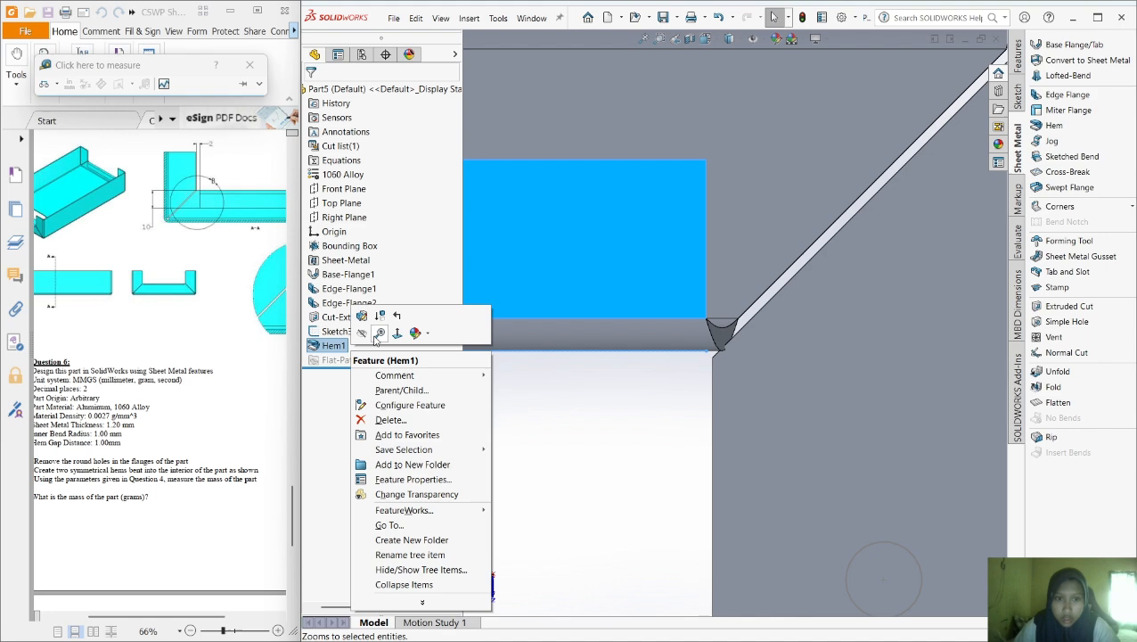
pyautogui.click(361, 316)
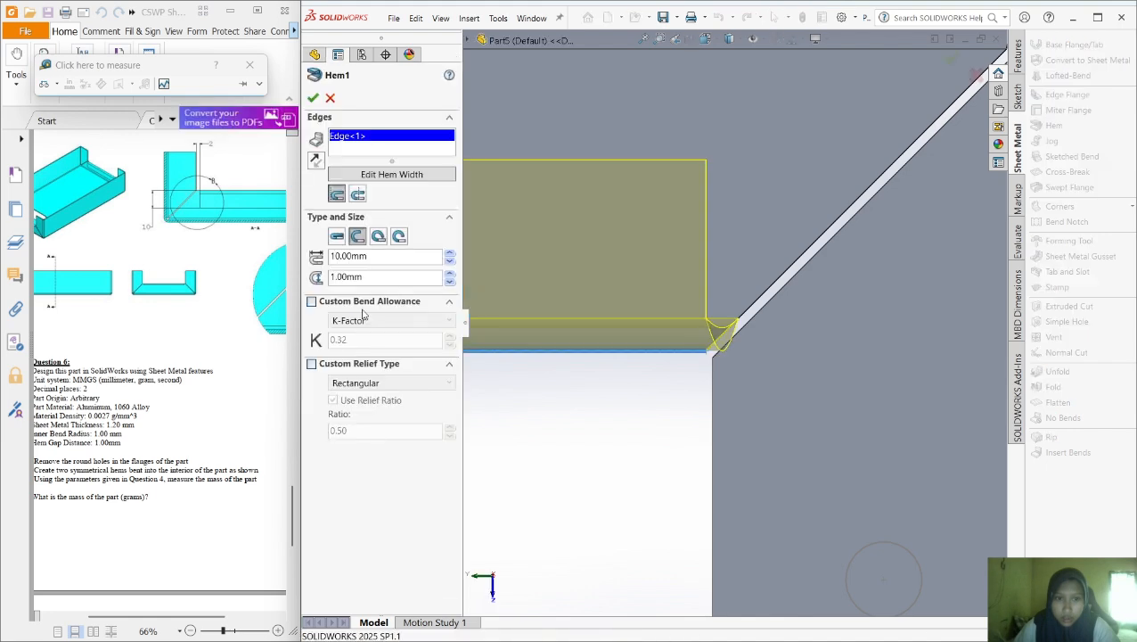
pyautogui.click(392, 175)
pyautogui.scroll(-5, 998, 321)
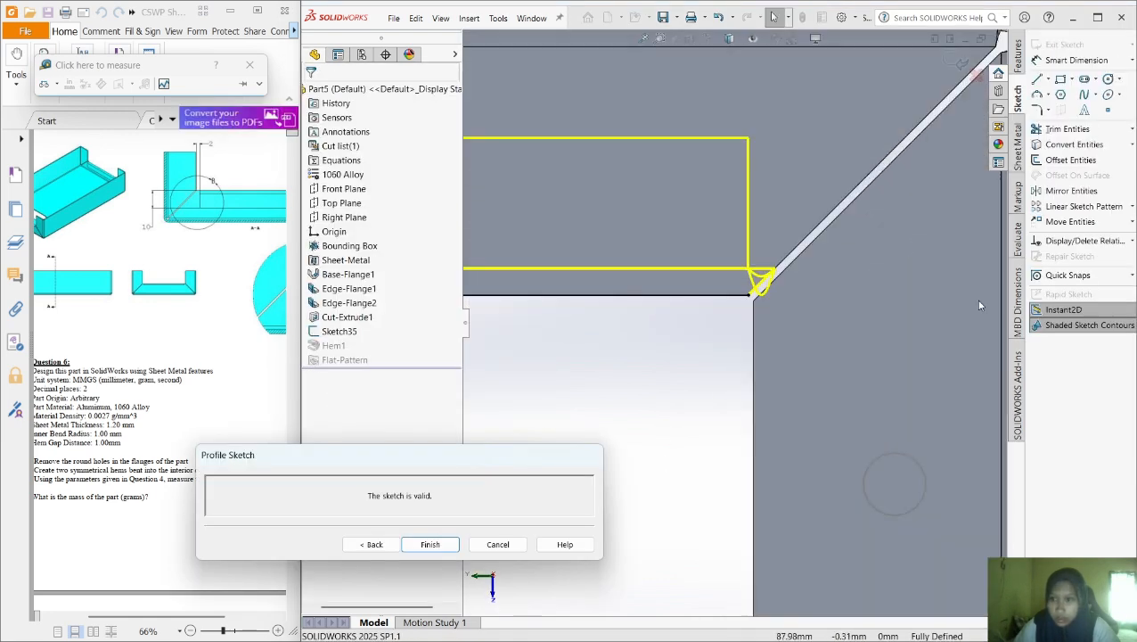
# Pull the opposite end of the hem profile inward, dimension it 2 mm from the flange corner, and finish the profile
pyautogui.moveTo(621, 297); pyautogui.dragTo(599, 297)
pyautogui.click(1055, 63)
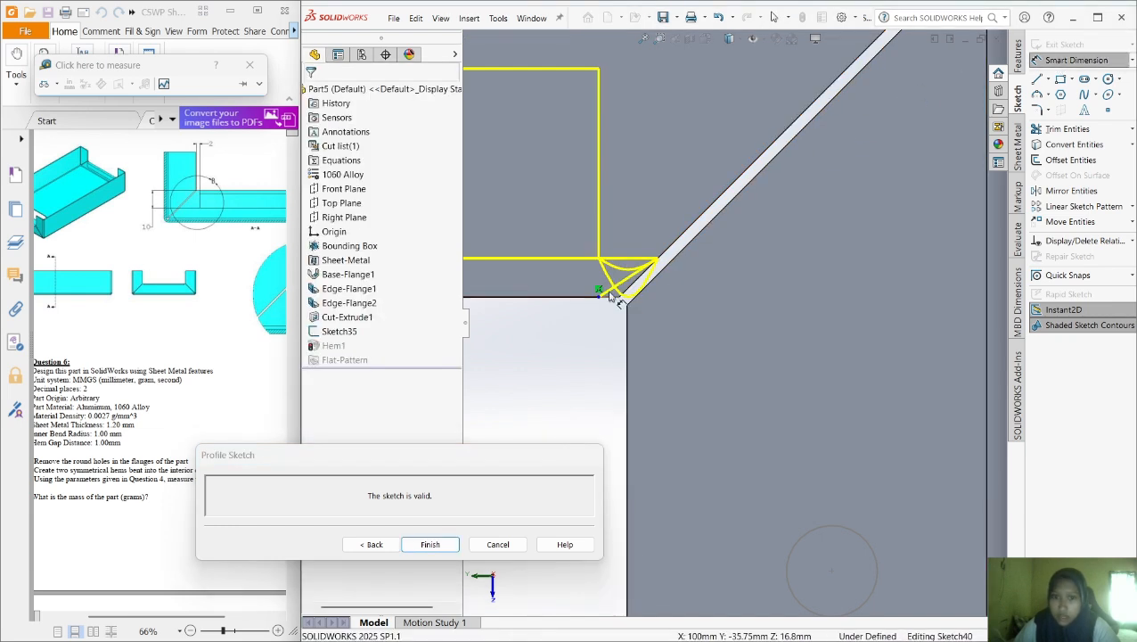
pyautogui.click(604, 294)
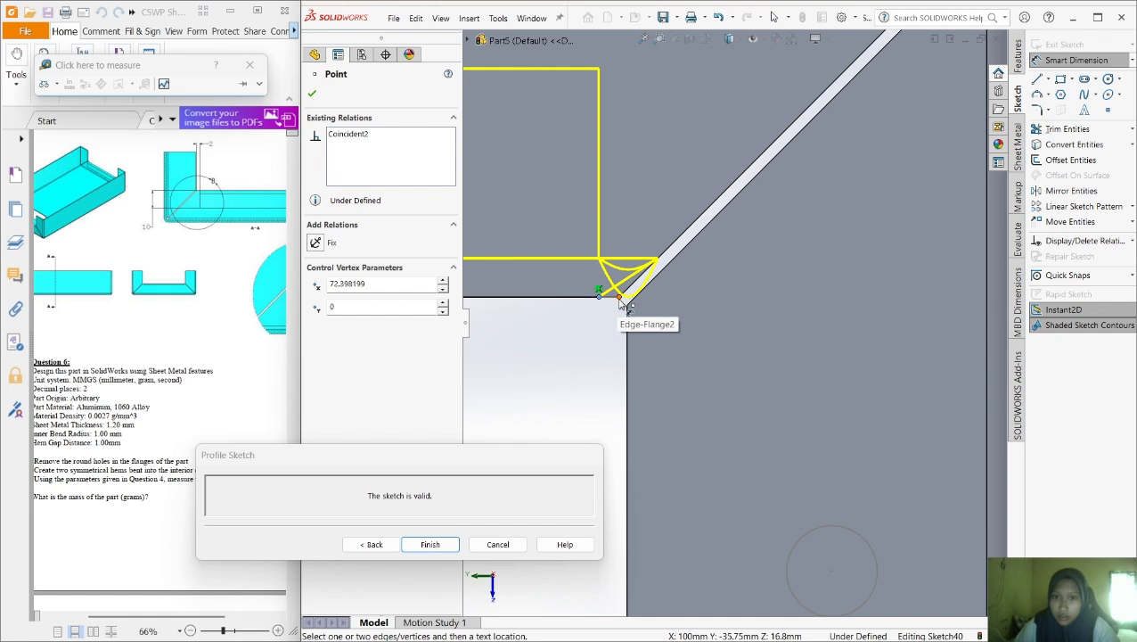
pyautogui.click(621, 303)
pyautogui.click(621, 166)
pyautogui.press('Return')
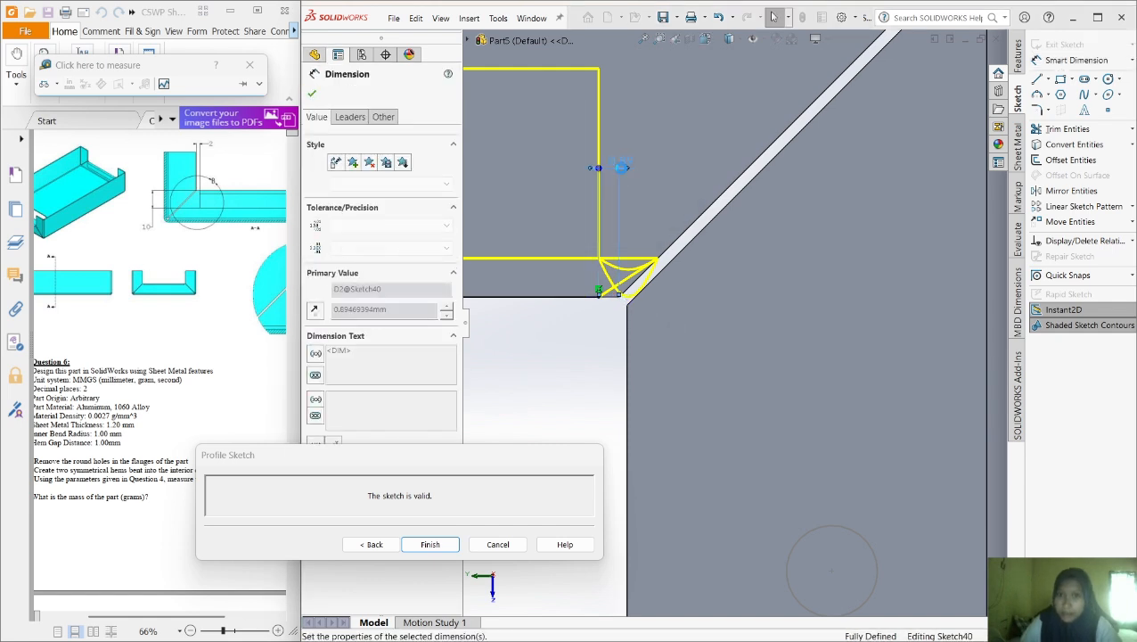
pyautogui.scroll(5, 545, 375)
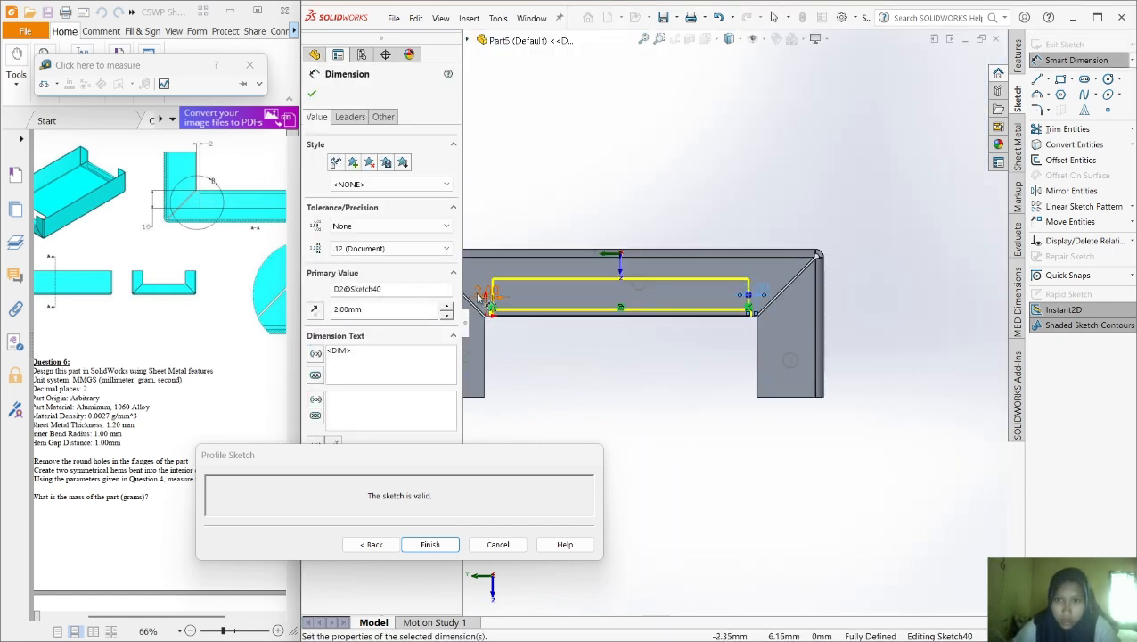
pyautogui.click(420, 544)
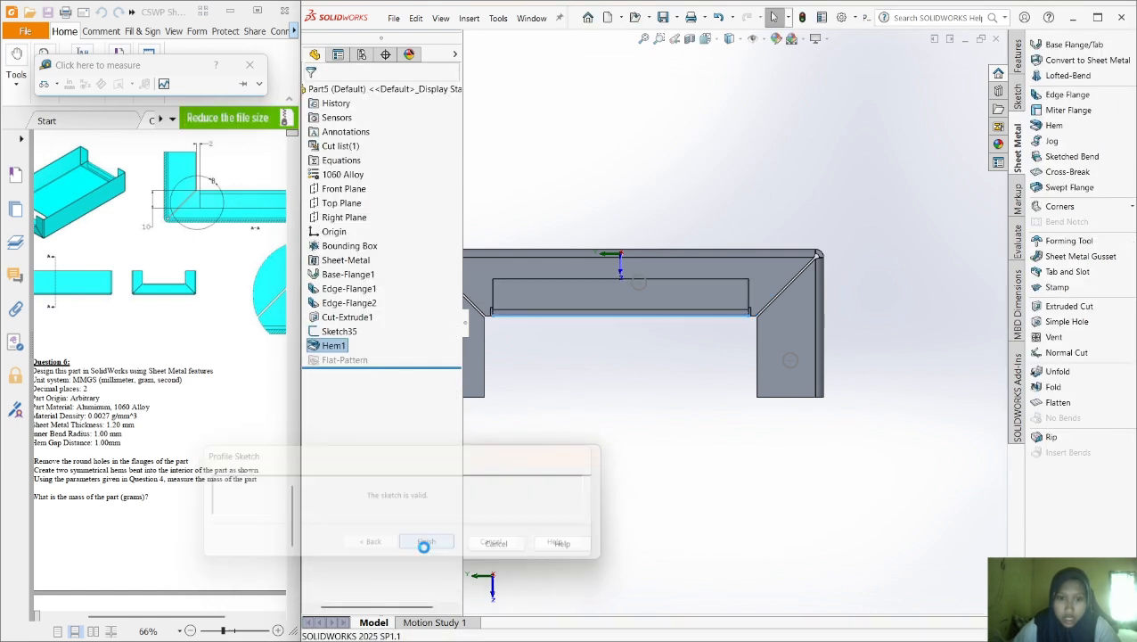
# Inspect the finished hem from inside the part and compare it with the Question 6 drawing
pyautogui.scroll(4, 603, 379)
pyautogui.rightClick(654, 378)
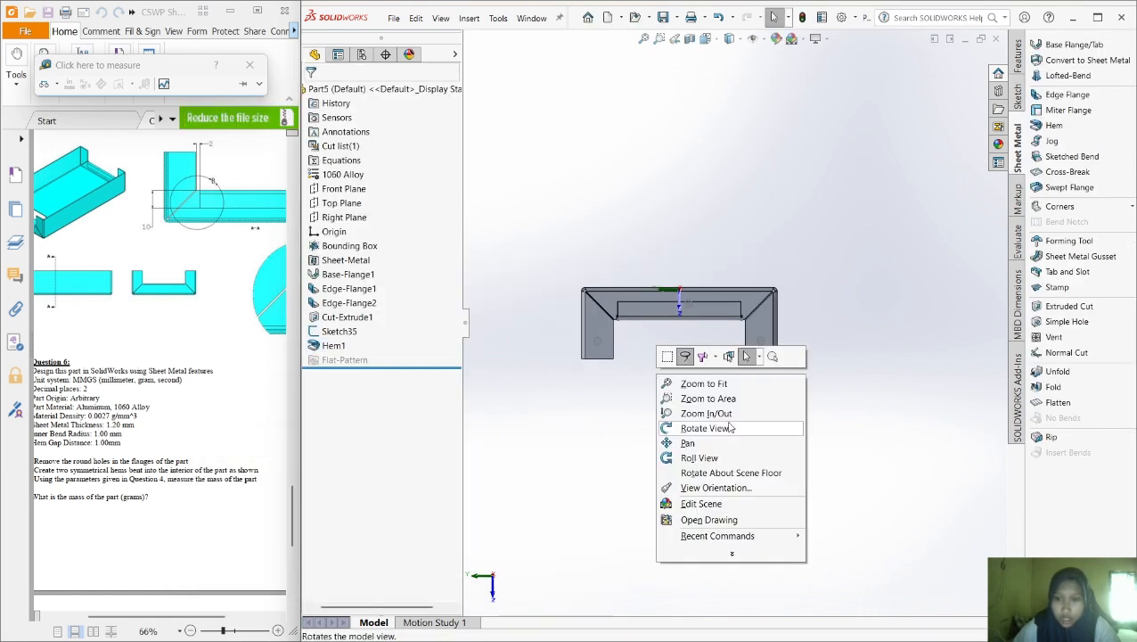
pyautogui.click(731, 428)
pyautogui.moveTo(731, 428); pyautogui.dragTo(740, 338)
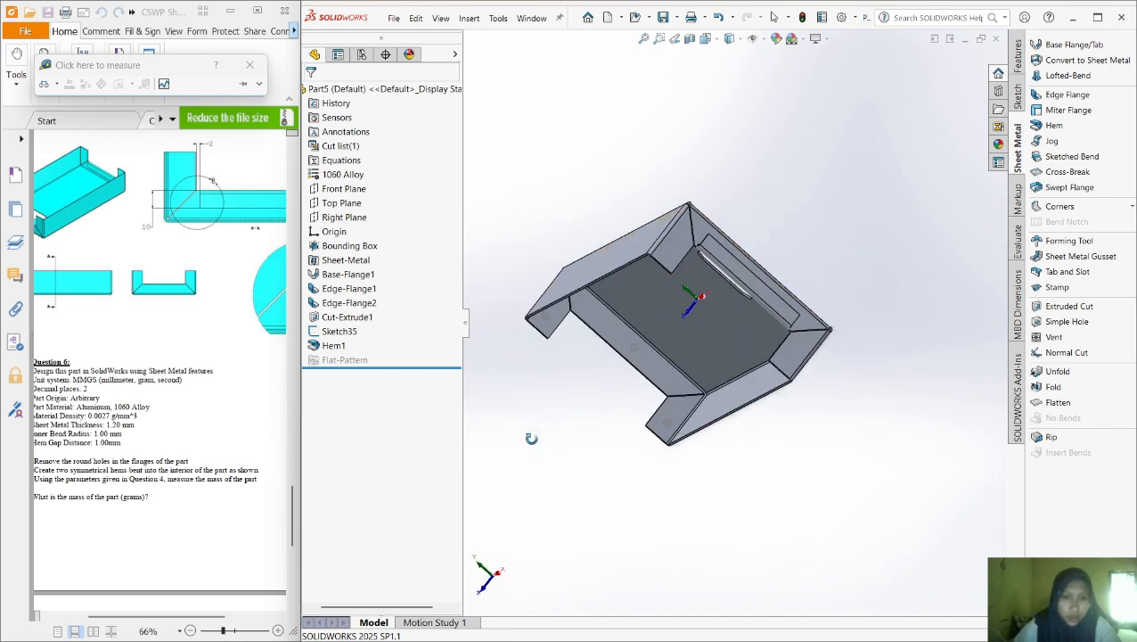
pyautogui.moveTo(169, 616); pyautogui.dragTo(145, 616)
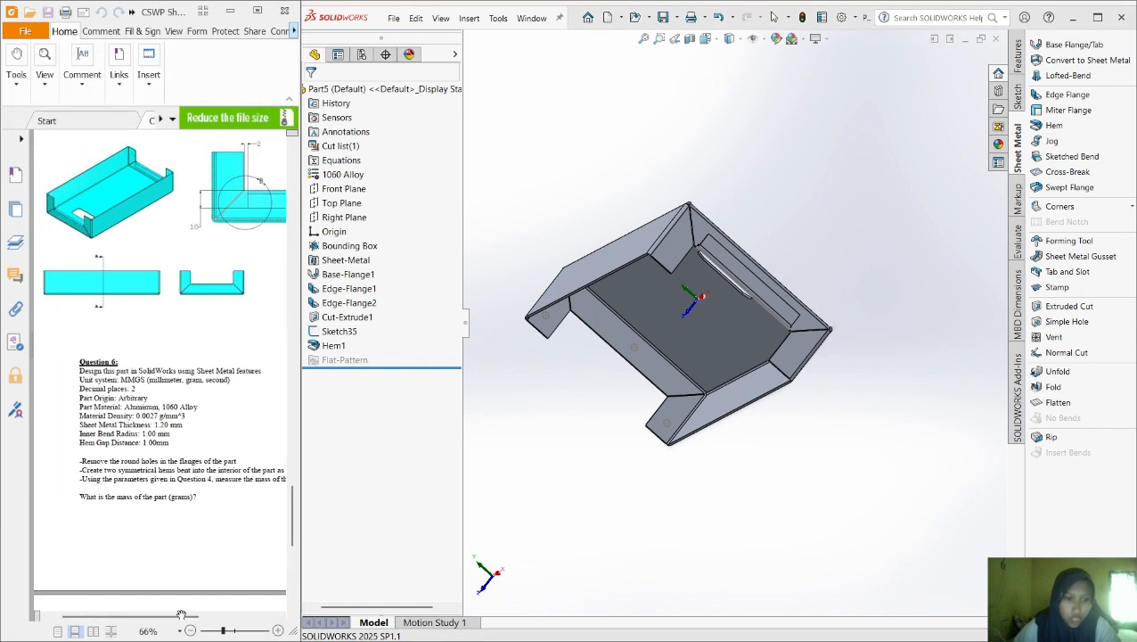
pyautogui.moveTo(185, 616)
pyautogui.mouseDown()
pyautogui.moveTo(236, 617)
pyautogui.moveTo(179, 617)
pyautogui.mouseUp()
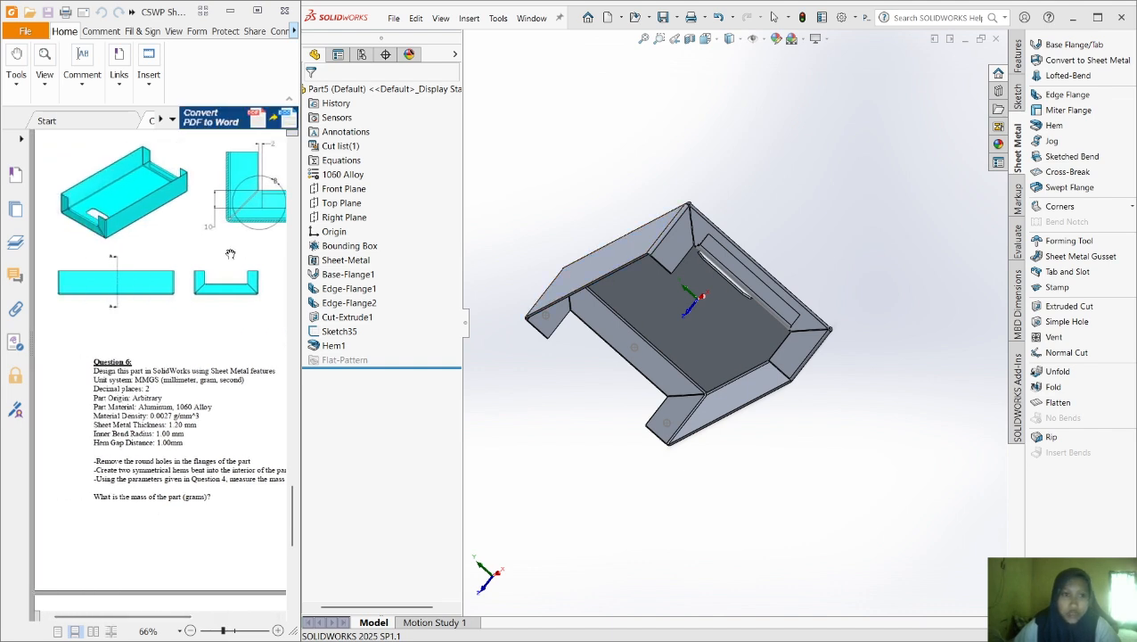
# Check the part's global variables and sheet-metal bend parameters against the values given in Question 4
pyautogui.scroll(8, 229, 252)
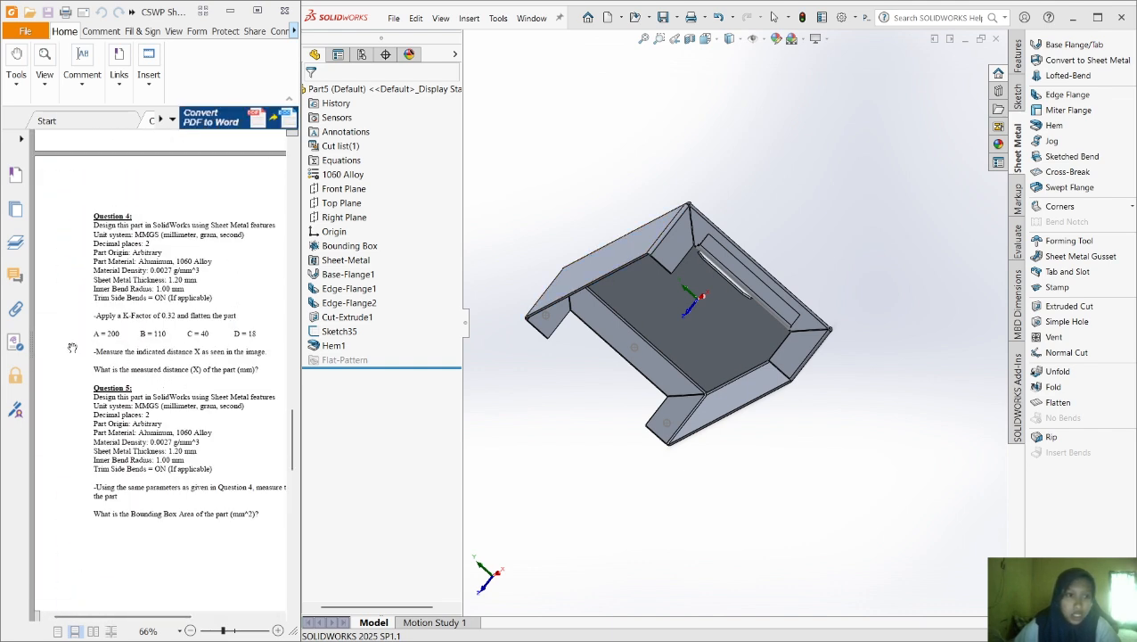
pyautogui.click(393, 19)
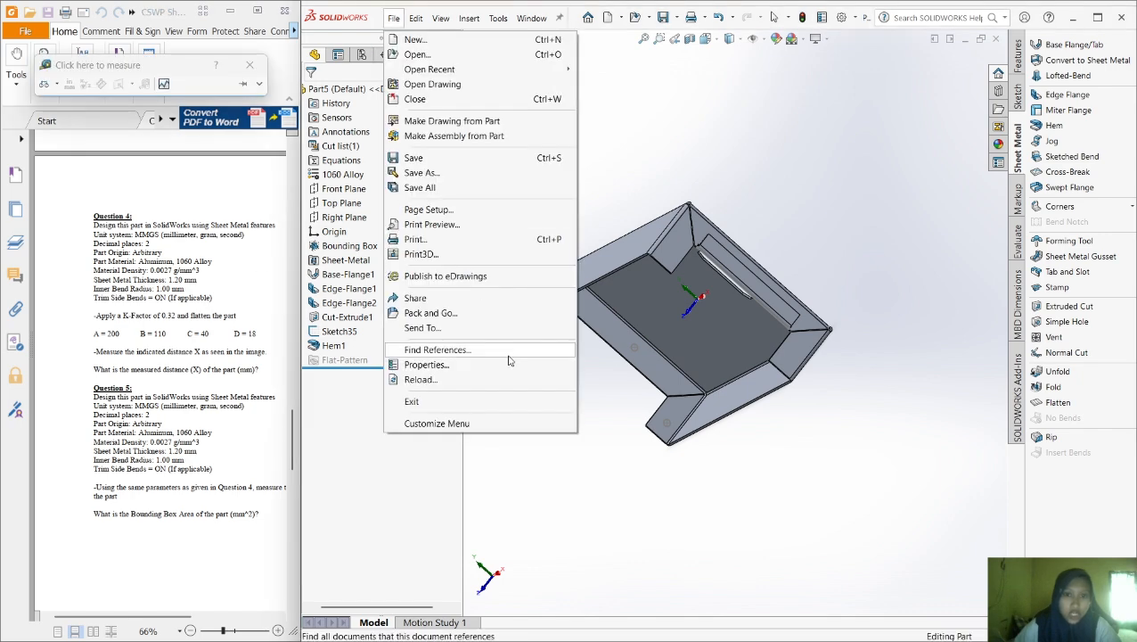
pyautogui.moveTo(498, 18)
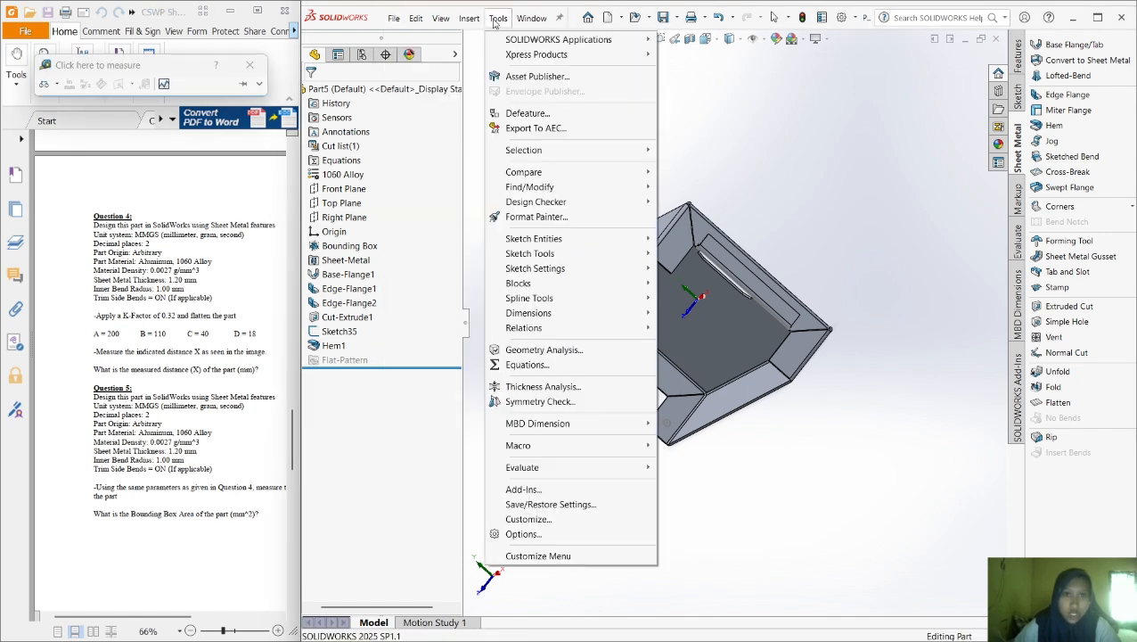
pyautogui.click(533, 365)
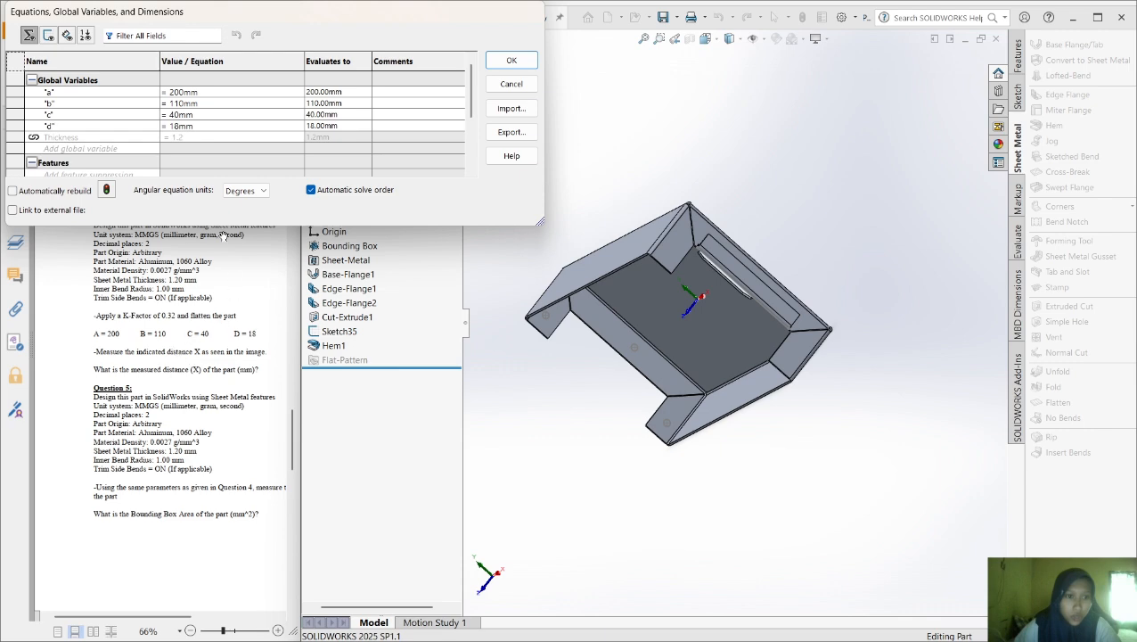
pyautogui.click(512, 59)
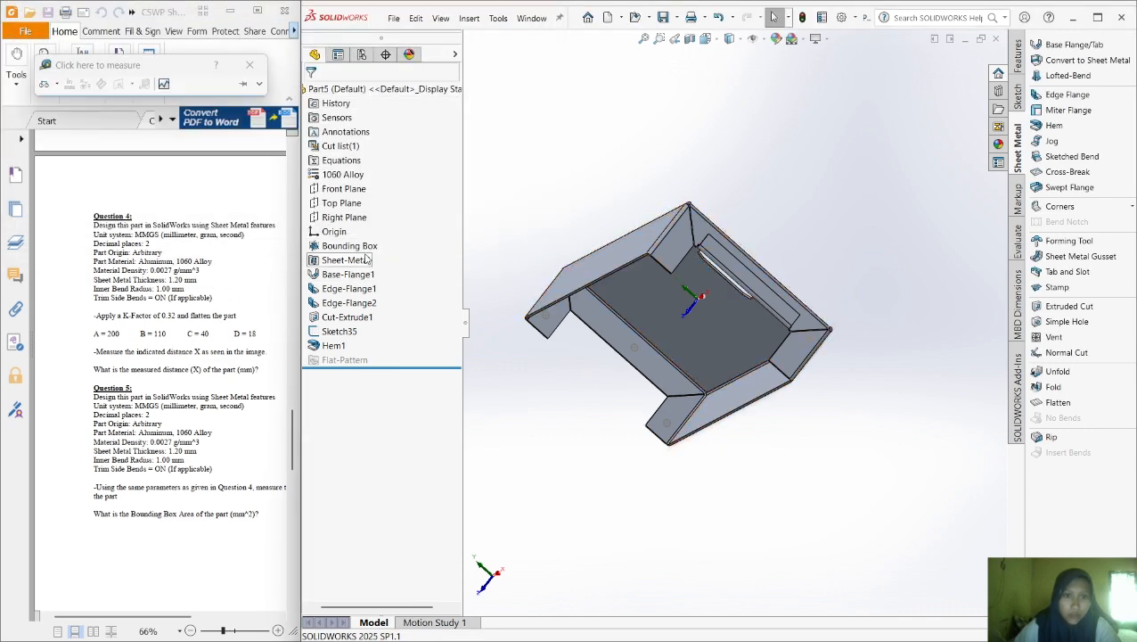
pyautogui.rightClick(350, 260)
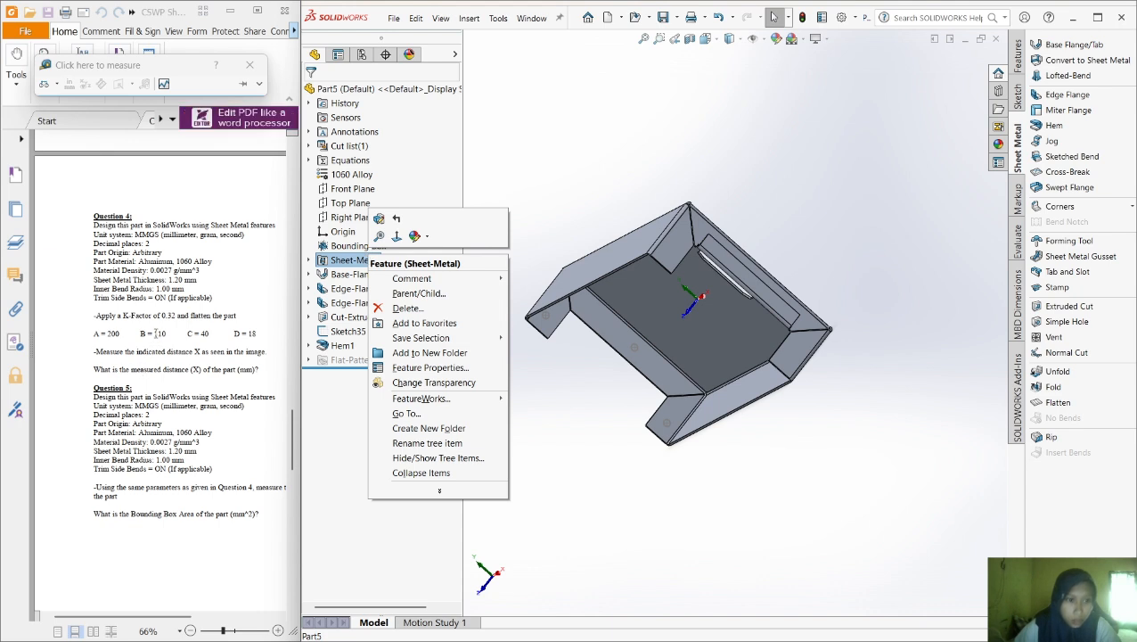
pyautogui.click(380, 219)
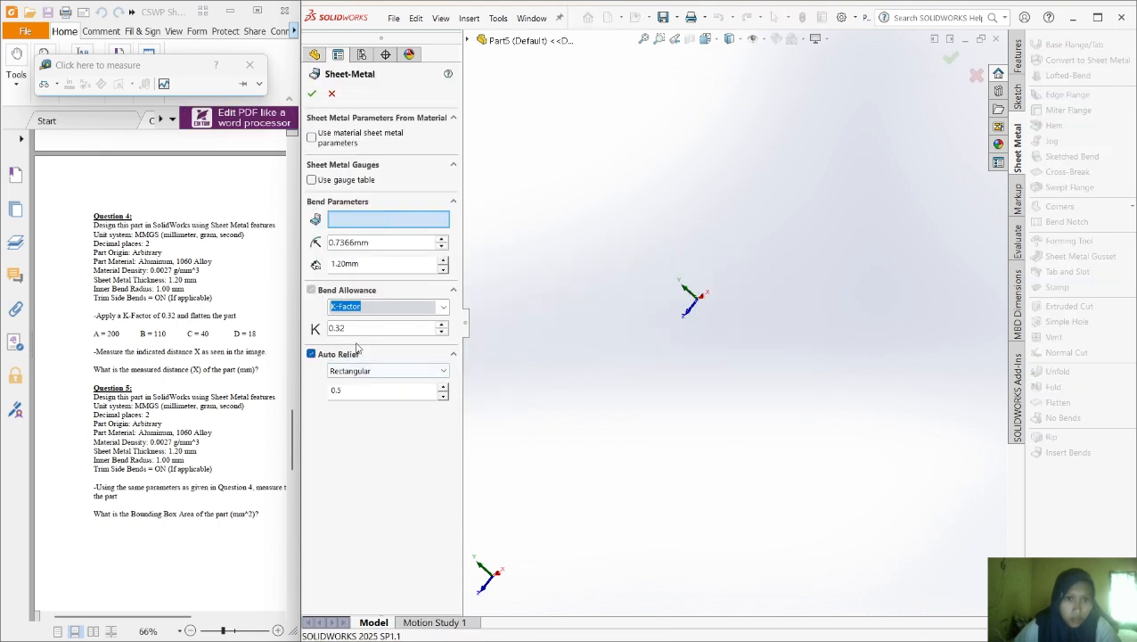
pyautogui.click(312, 95)
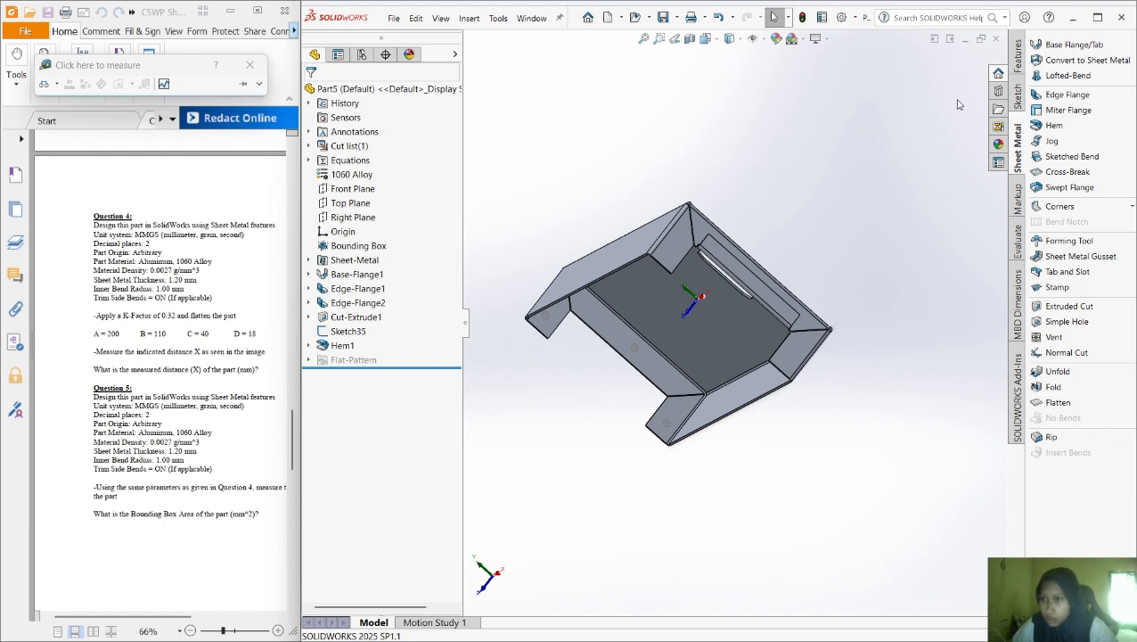
# Create a reference plane midway between the faces of the two opposite end flanges
pyautogui.click(1019, 97)
pyautogui.click(1019, 70)
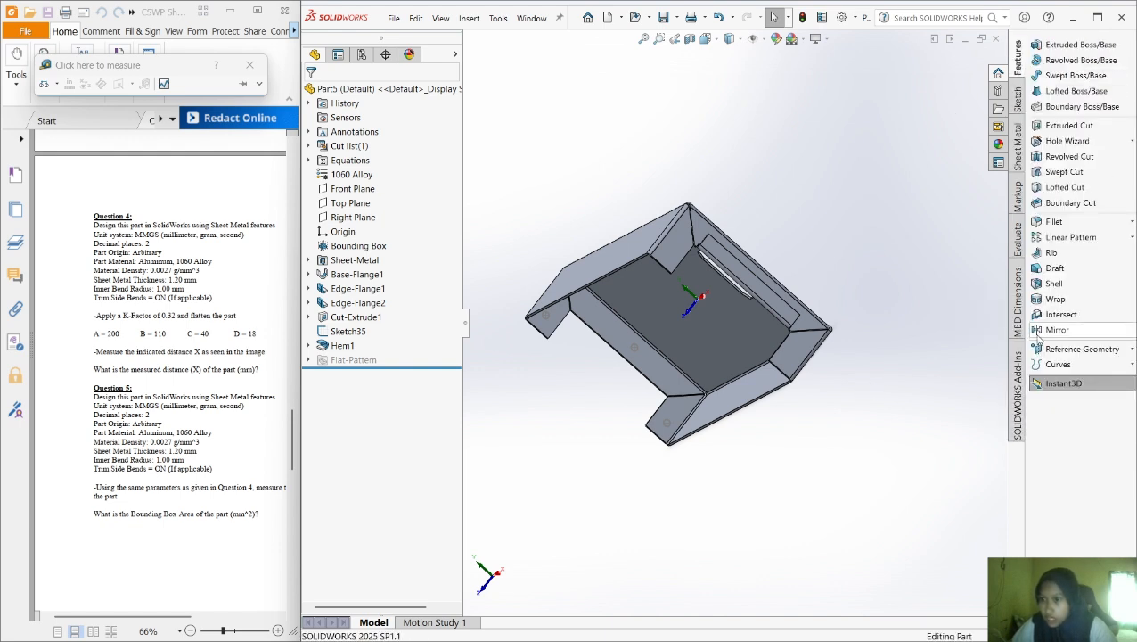
pyautogui.click(1133, 351)
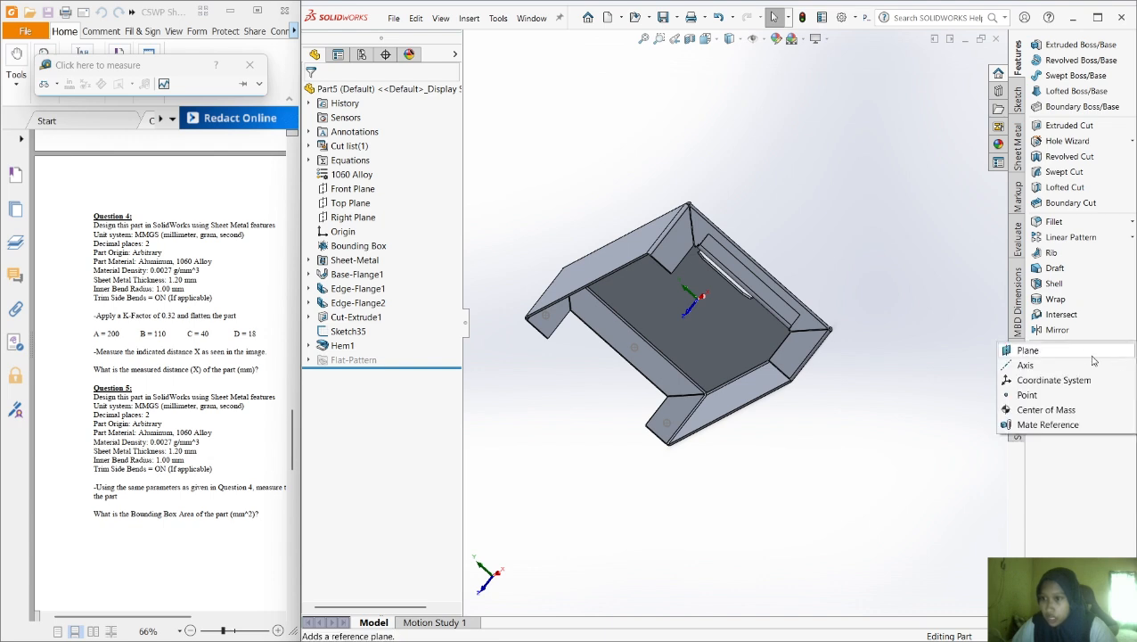
pyautogui.click(1020, 350)
pyautogui.click(701, 234)
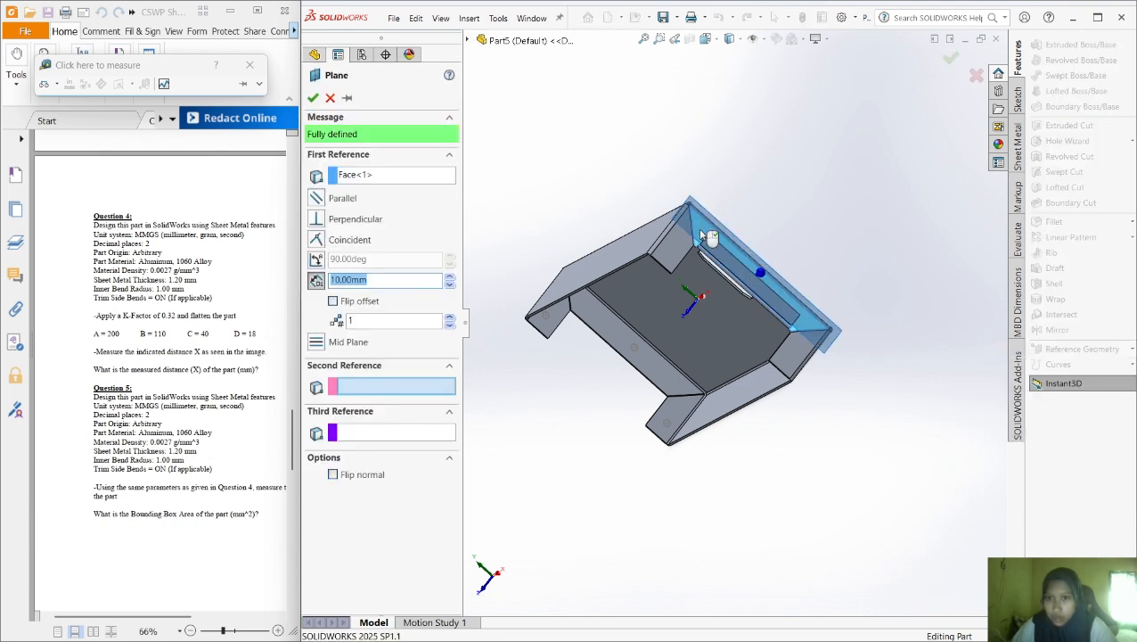
pyautogui.rightClick(769, 364)
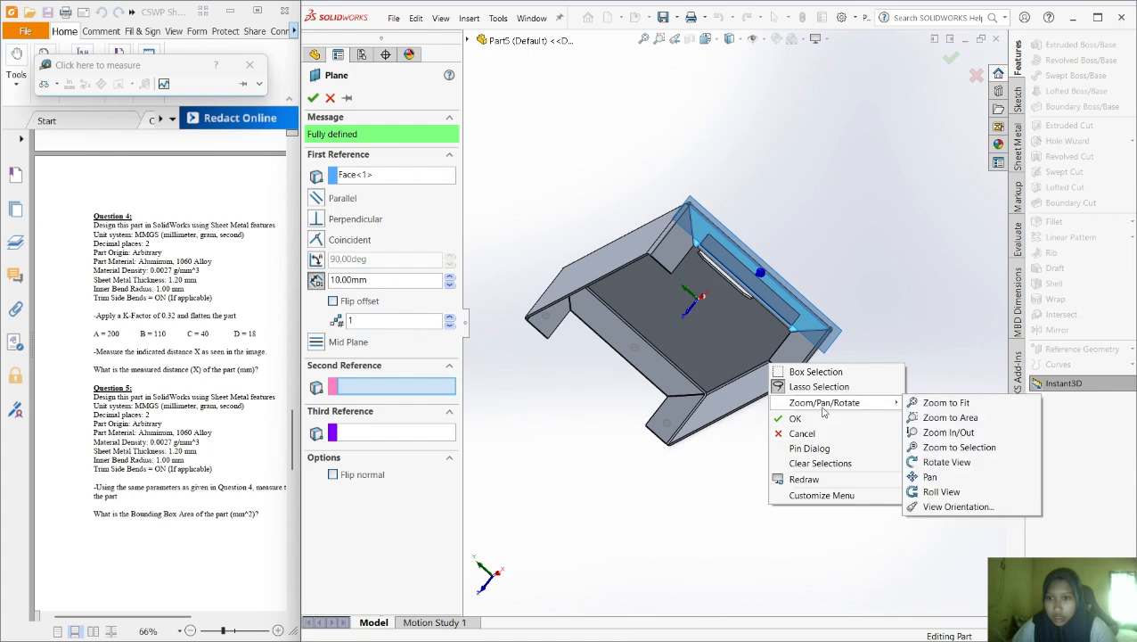
pyautogui.moveTo(793, 404)
pyautogui.click(946, 462)
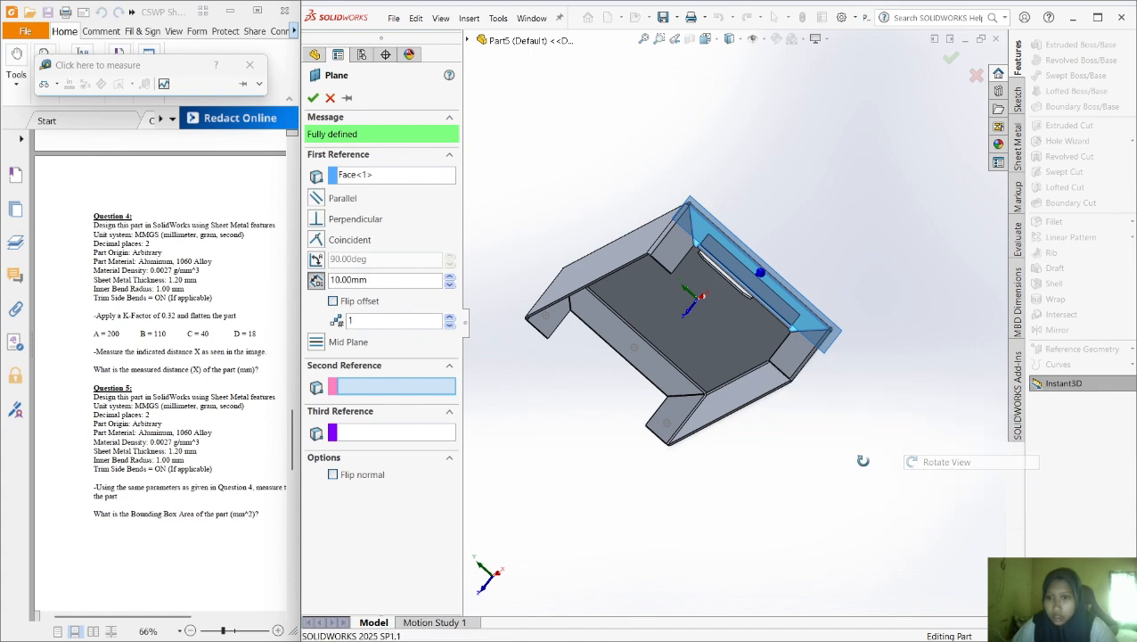
pyautogui.moveTo(946, 461); pyautogui.dragTo(941, 405)
pyautogui.rightClick(941, 405)
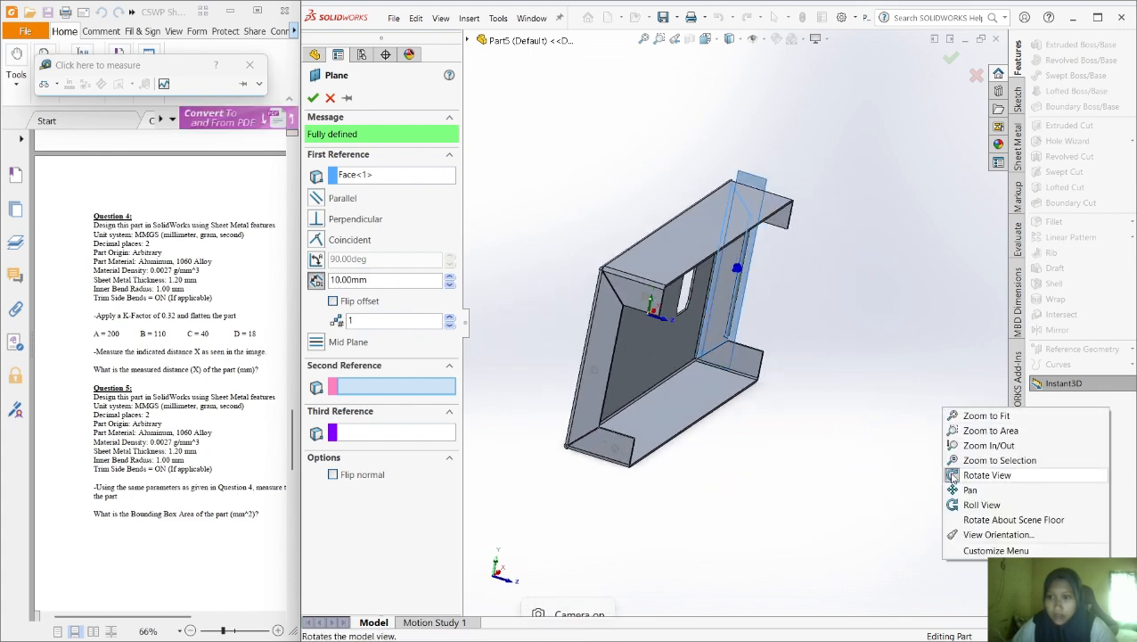
pyautogui.click(971, 473)
pyautogui.click(600, 352)
pyautogui.rightClick(818, 470)
pyautogui.moveTo(926, 512)
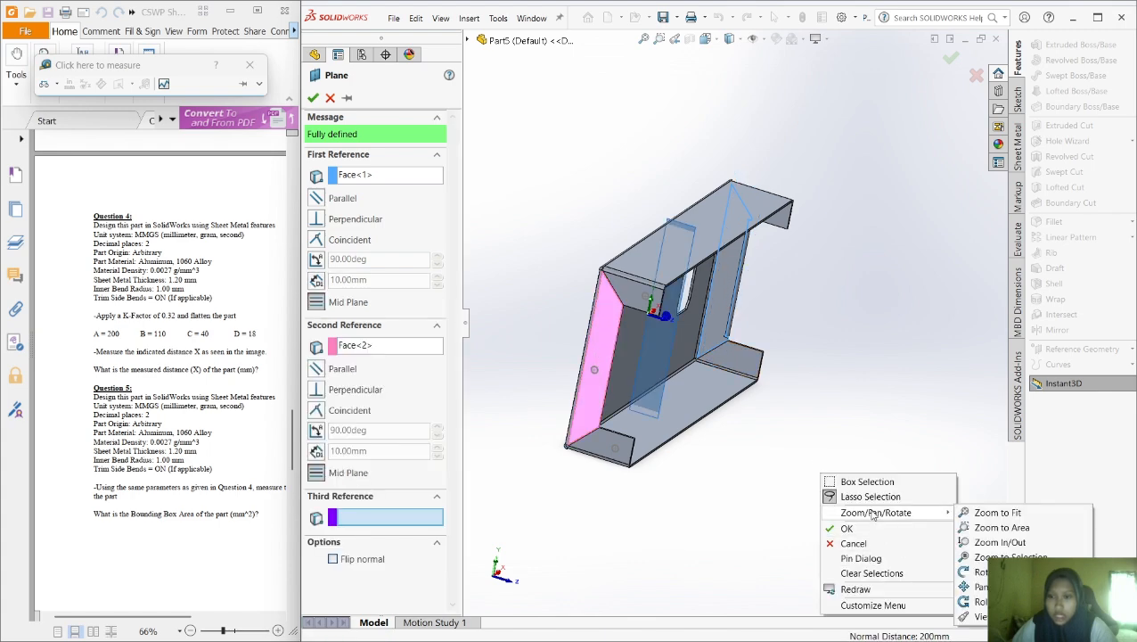
pyautogui.click(959, 550)
pyautogui.moveTo(959, 550); pyautogui.dragTo(918, 463)
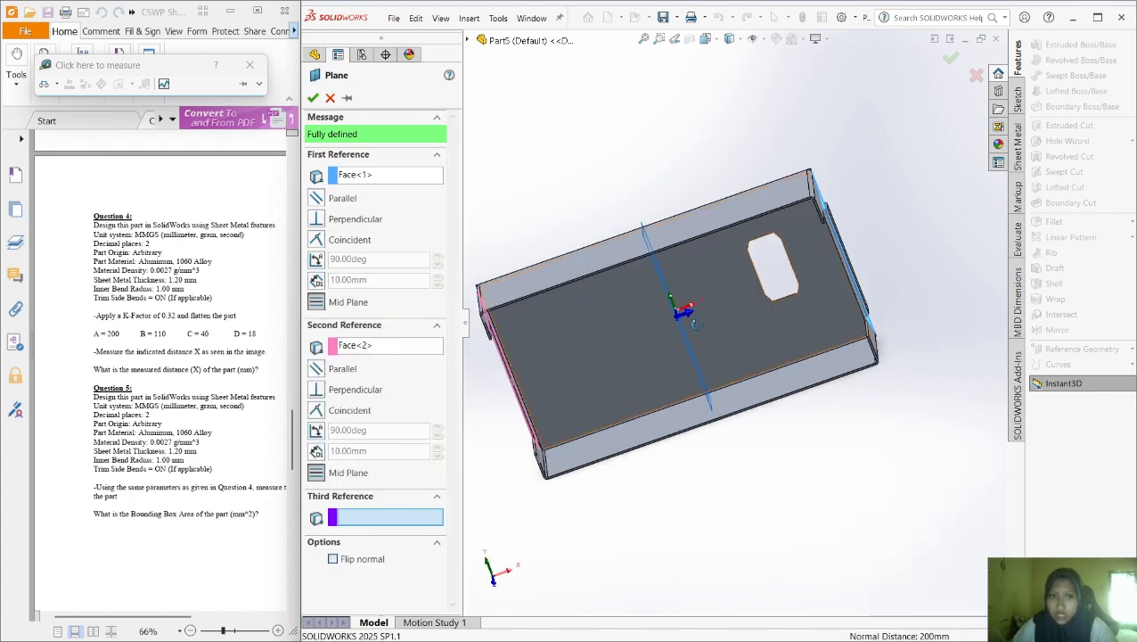
pyautogui.click(313, 99)
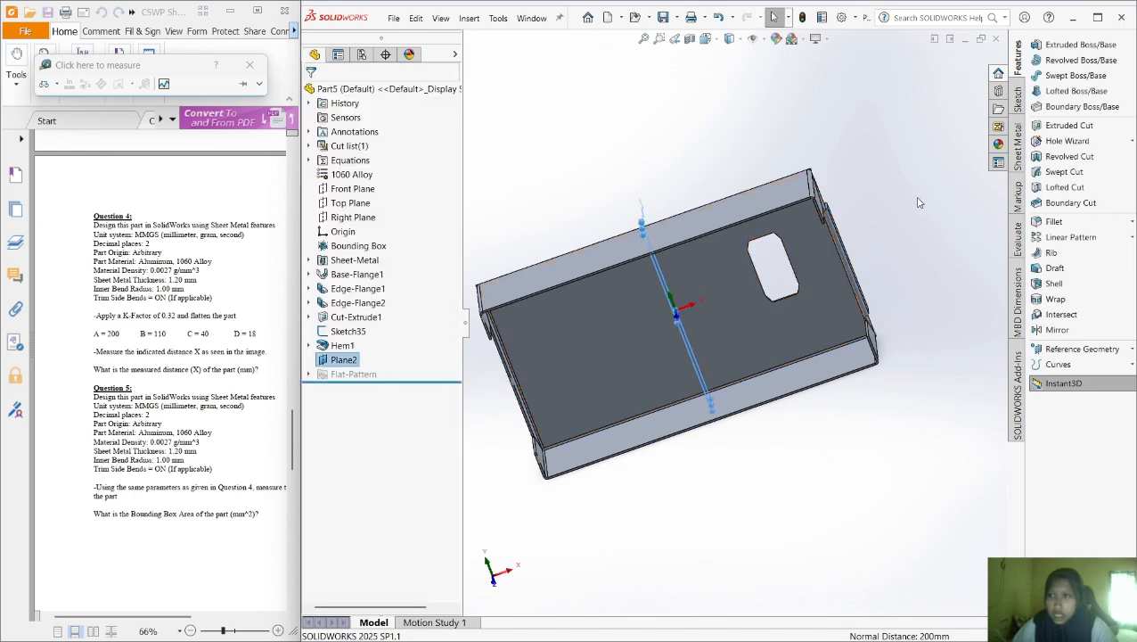
# Mirror the Hem1 feature about the new mid plane onto the opposite end flange
pyautogui.click(1057, 330)
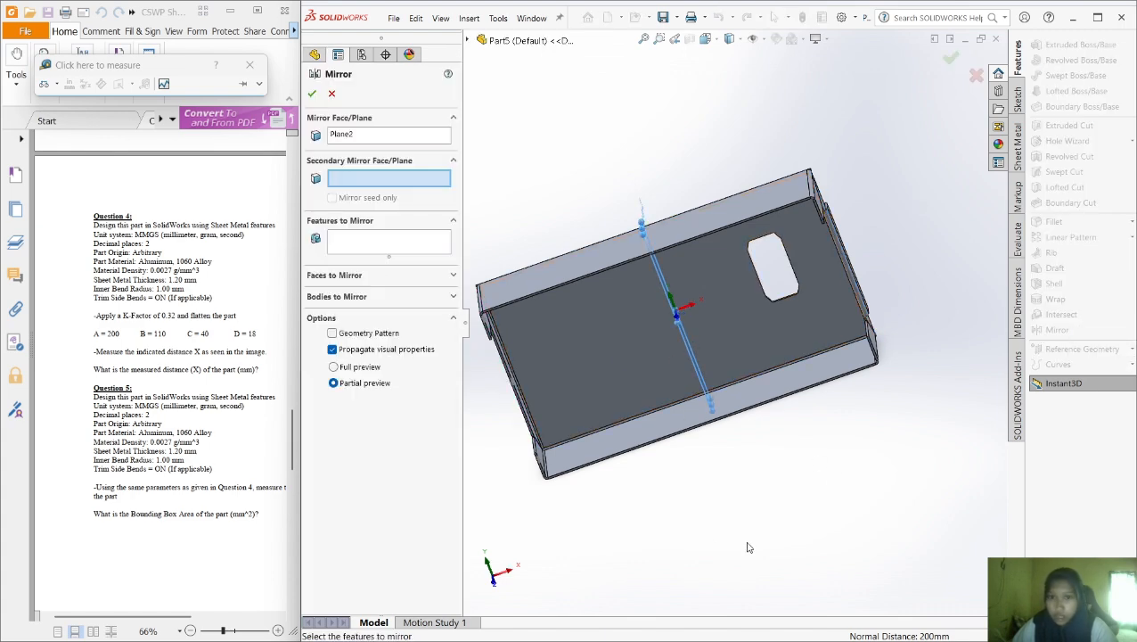
pyautogui.rightClick(384, 249)
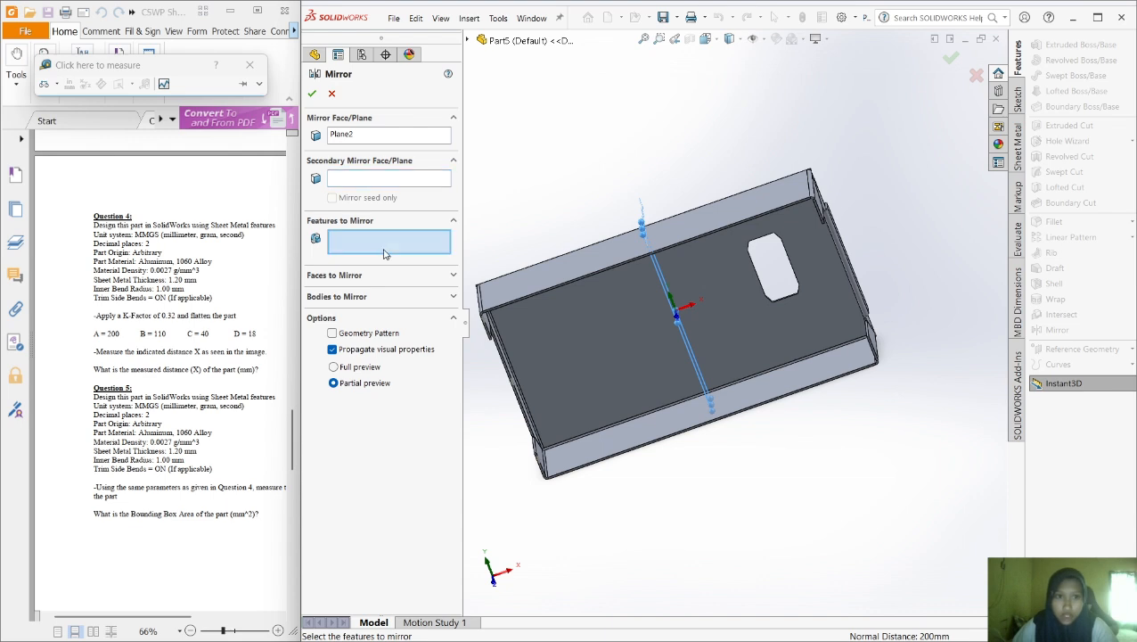
pyautogui.click(467, 41)
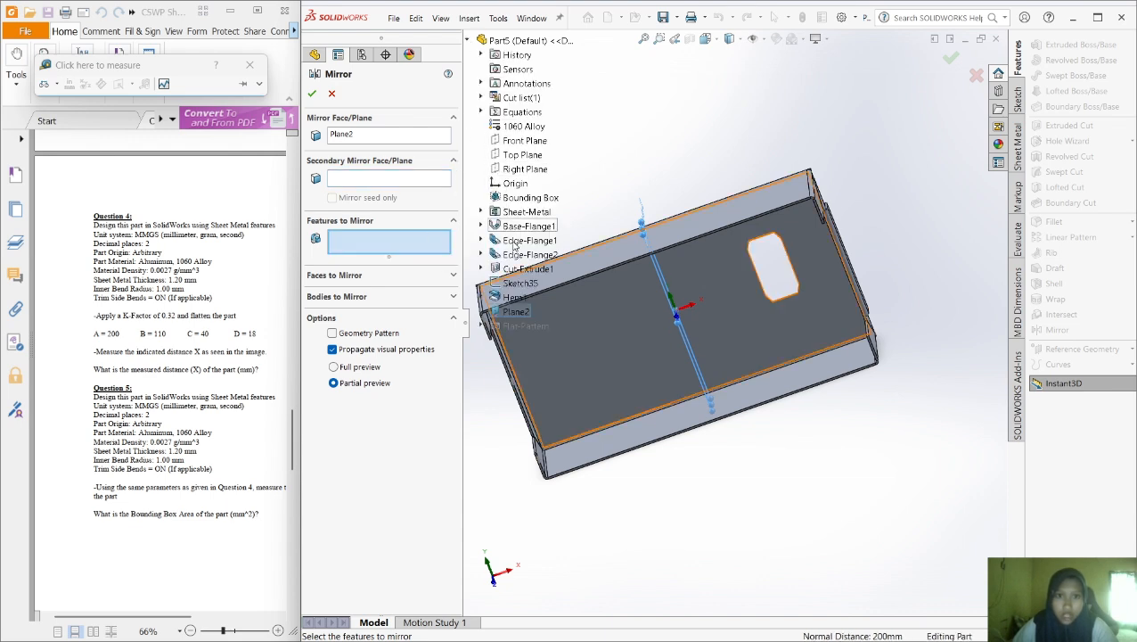
pyautogui.click(515, 297)
pyautogui.rightClick(631, 497)
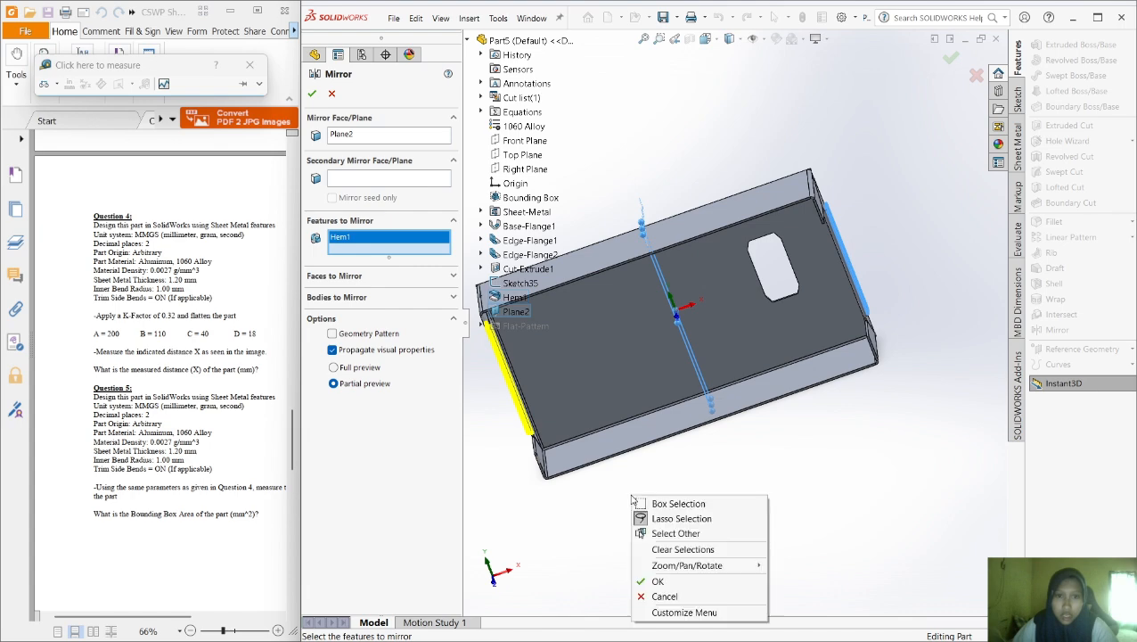
pyautogui.moveTo(702, 567)
pyautogui.click(812, 507)
pyautogui.moveTo(810, 506); pyautogui.dragTo(763, 492)
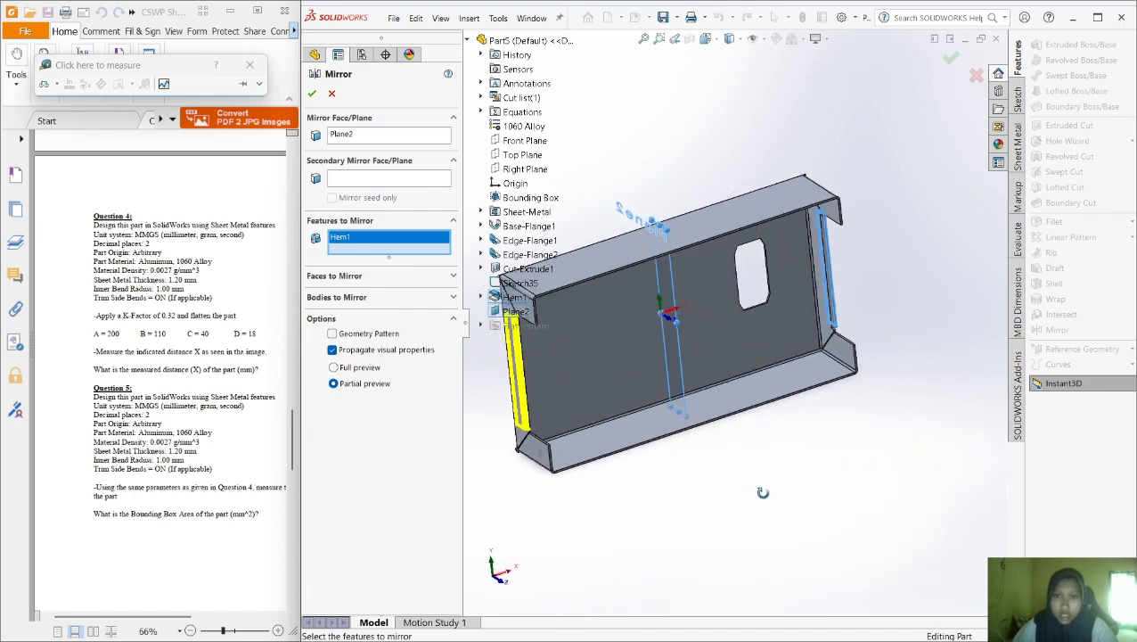
pyautogui.click(311, 94)
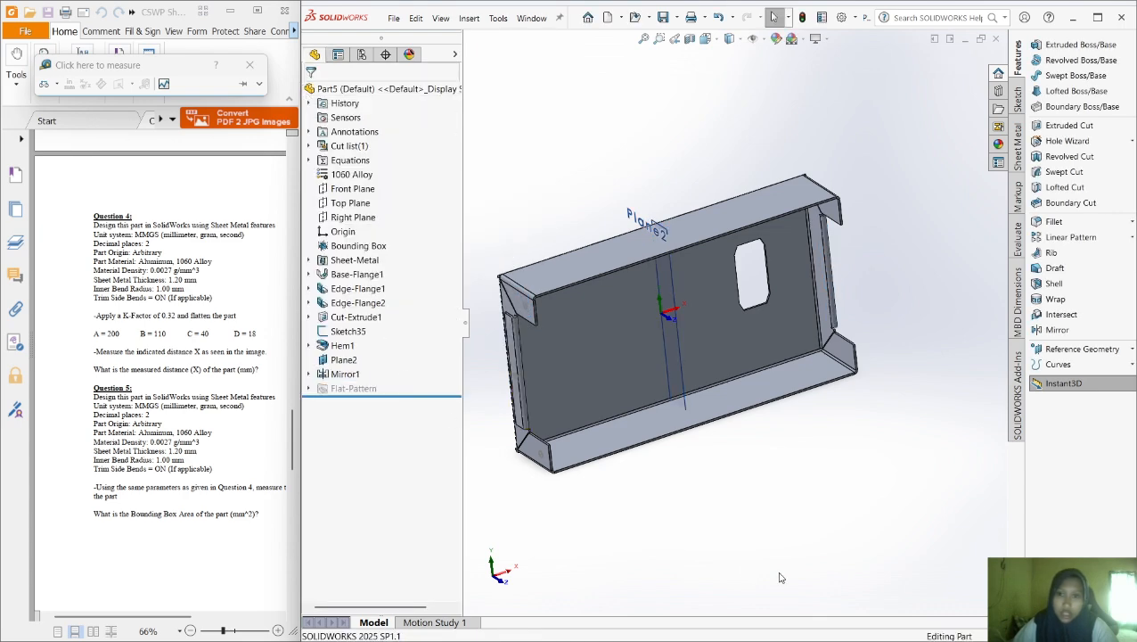
# Hide the mid plane and inspect the mirrored hem on the opposite end flange
pyautogui.click(655, 261)
pyautogui.rightClick(345, 360)
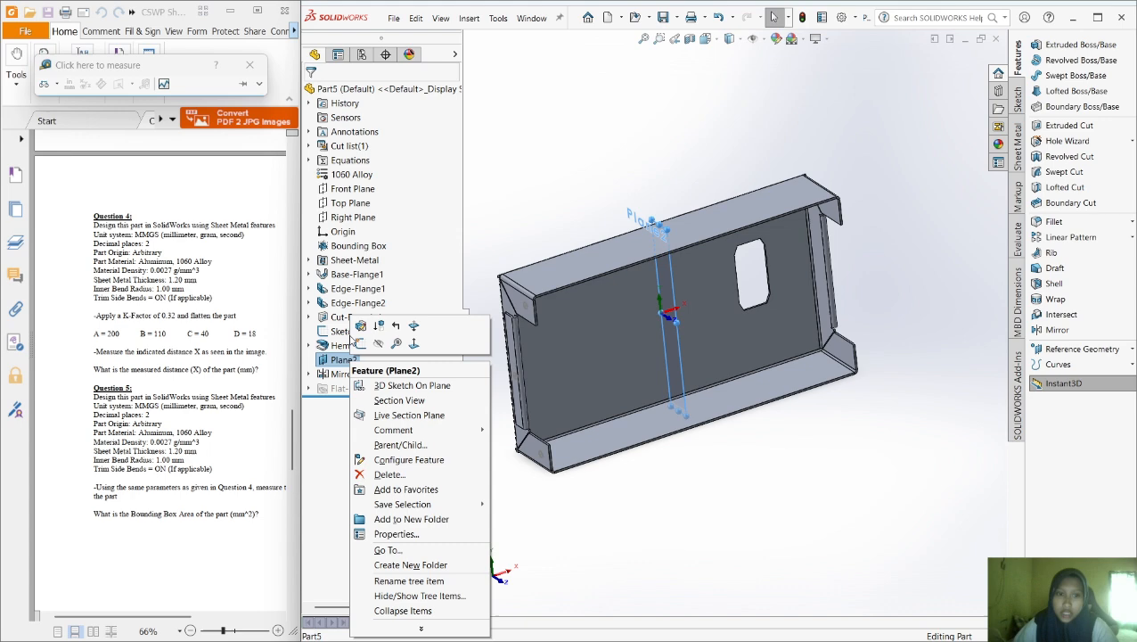
pyautogui.click(377, 351)
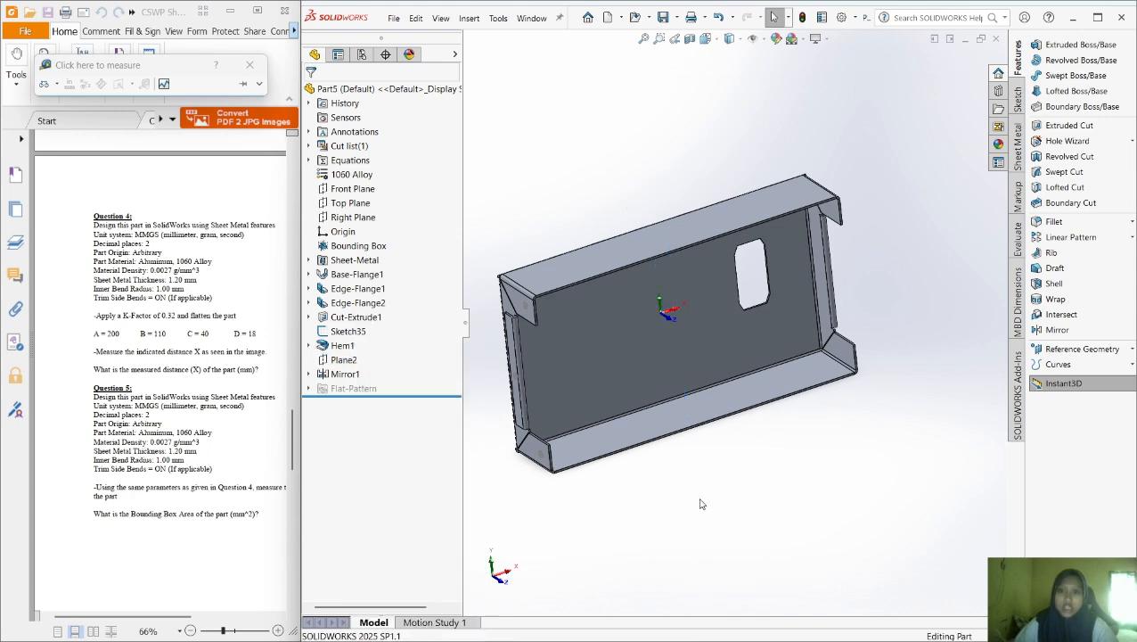
pyautogui.rightClick(704, 452)
pyautogui.click(750, 508)
pyautogui.moveTo(767, 499); pyautogui.dragTo(894, 403)
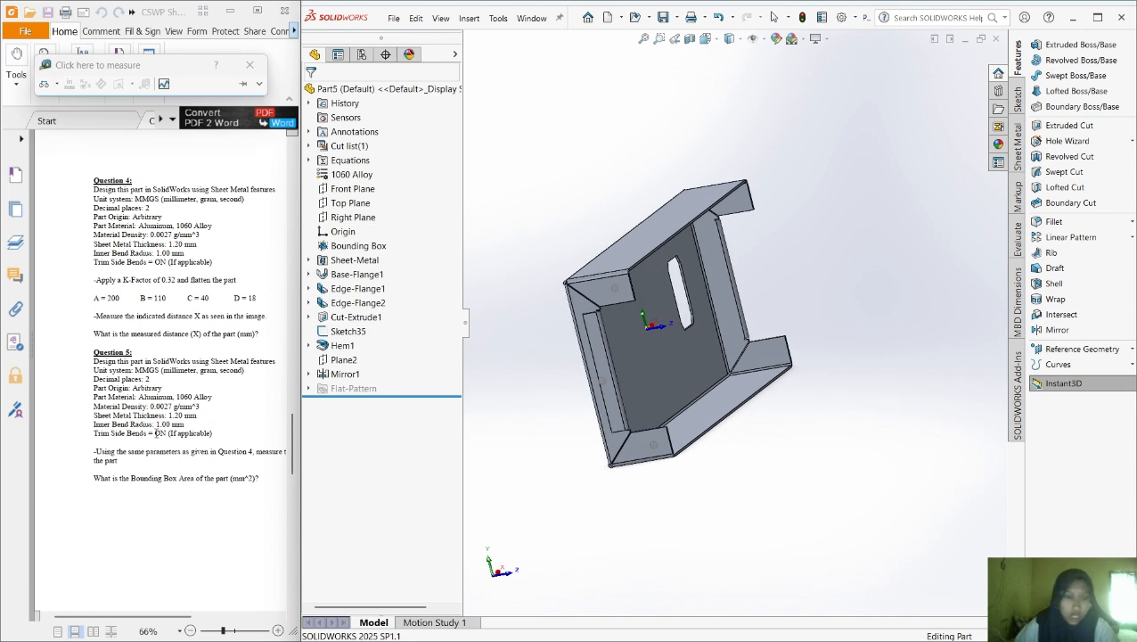
# Review the Question 6 requirements and look up its expected mass in the answer list
pyautogui.scroll(-10, 156, 434)
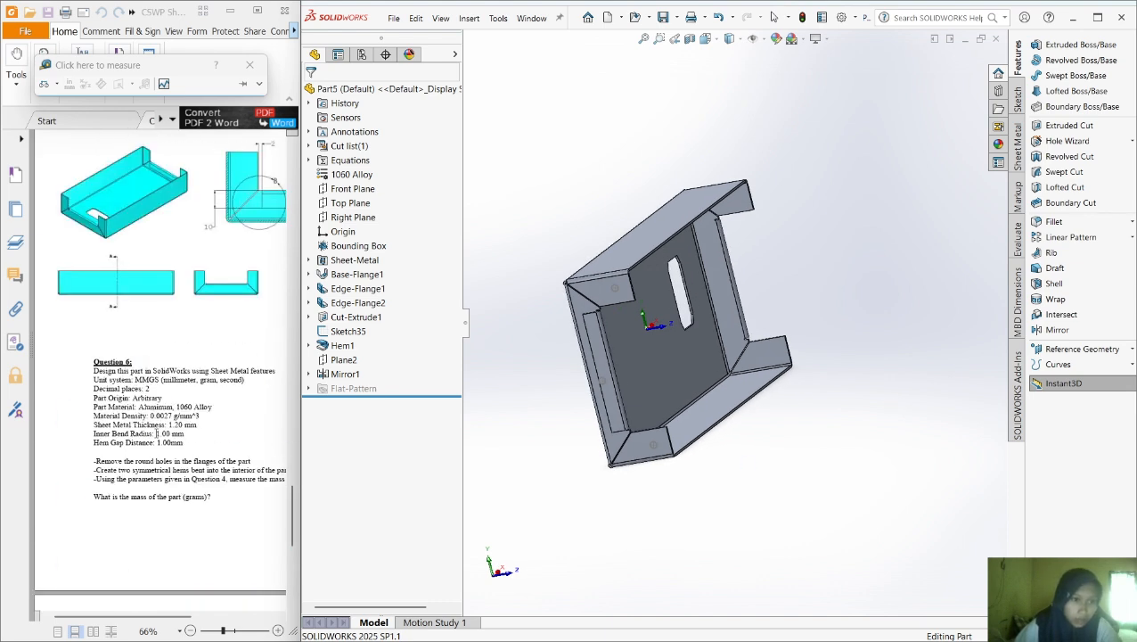
pyautogui.scroll(-1, 156, 434)
pyautogui.moveTo(179, 614)
pyautogui.mouseDown()
pyautogui.moveTo(259, 617)
pyautogui.moveTo(192, 617)
pyautogui.mouseUp()
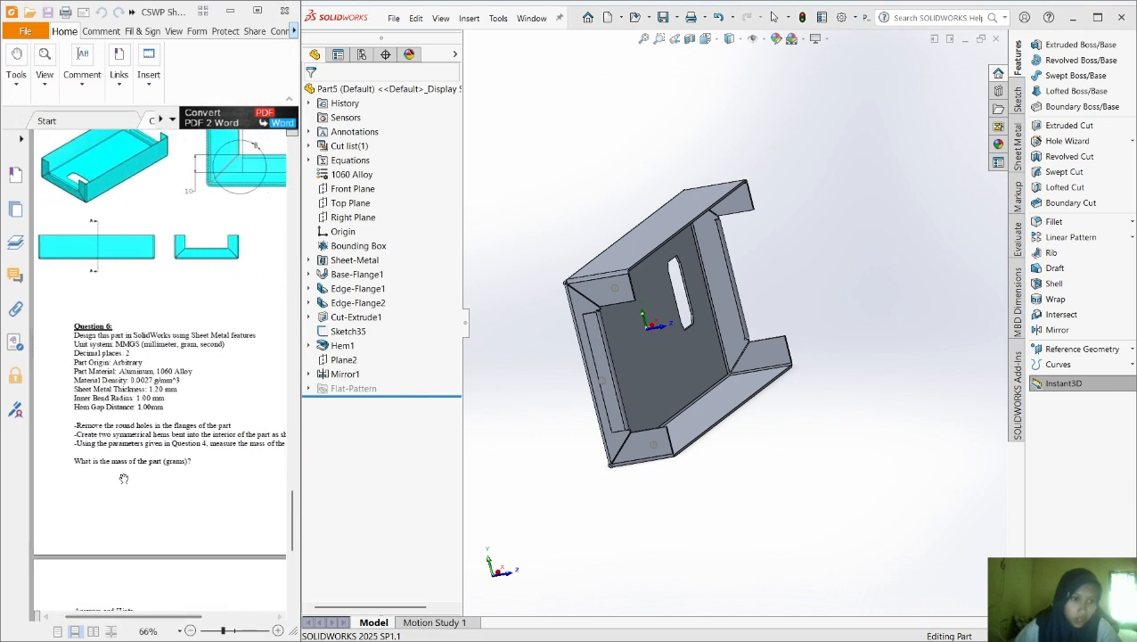
pyautogui.scroll(-5, 183, 469)
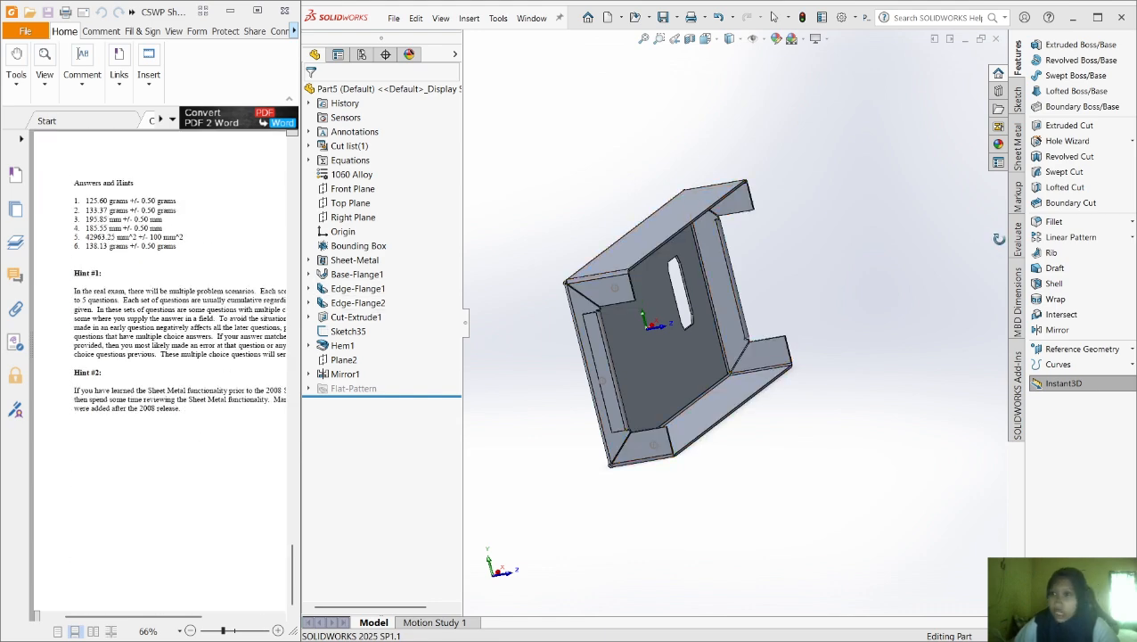
# Evaluate the part's mass properties and highlight the mass for comparison with the Question 6 answer
pyautogui.click(1017, 238)
pyautogui.click(1061, 94)
pyautogui.click(1074, 79)
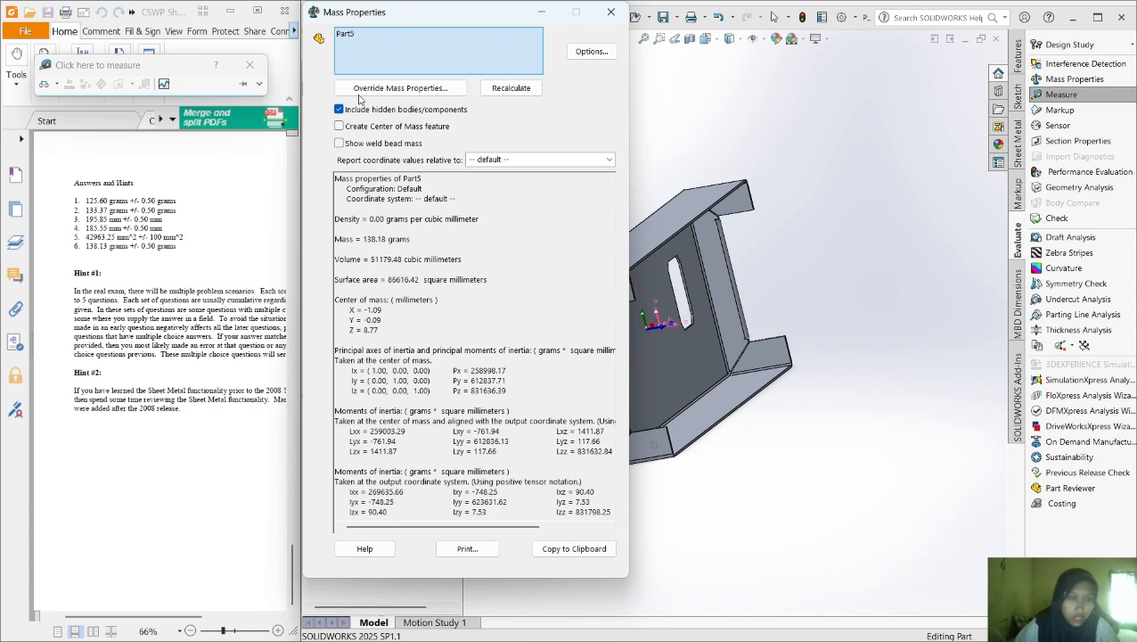
pyautogui.moveTo(395, 12); pyautogui.dragTo(388, 17)
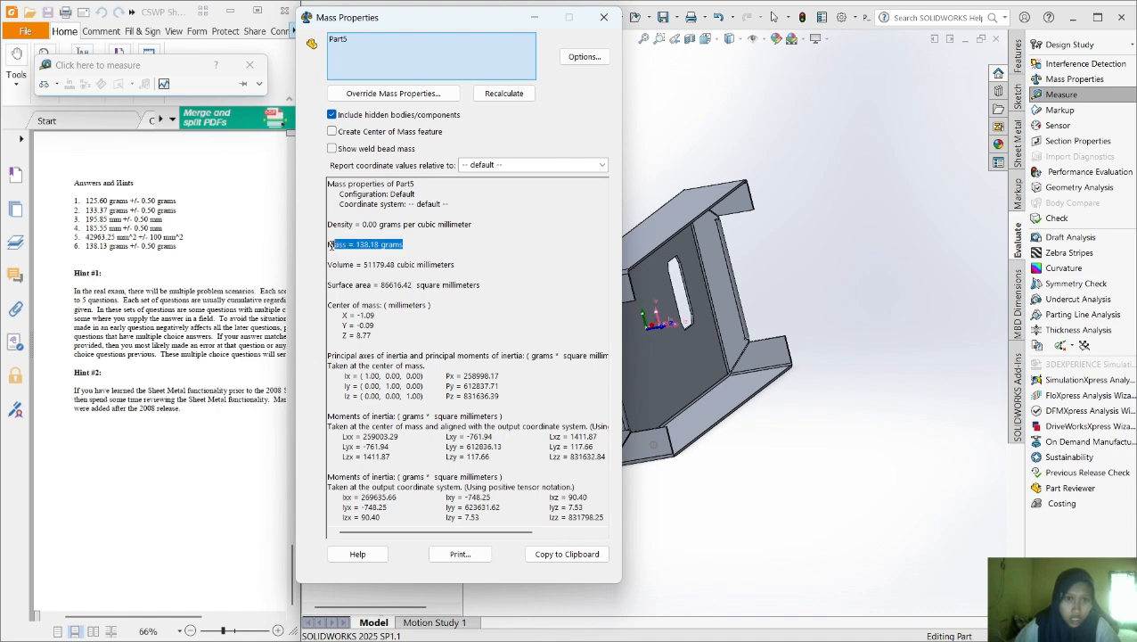
# Close the mass properties report and rotate the part to inspect the outer face of its slotted base
pyautogui.scroll(5, 735, 348)
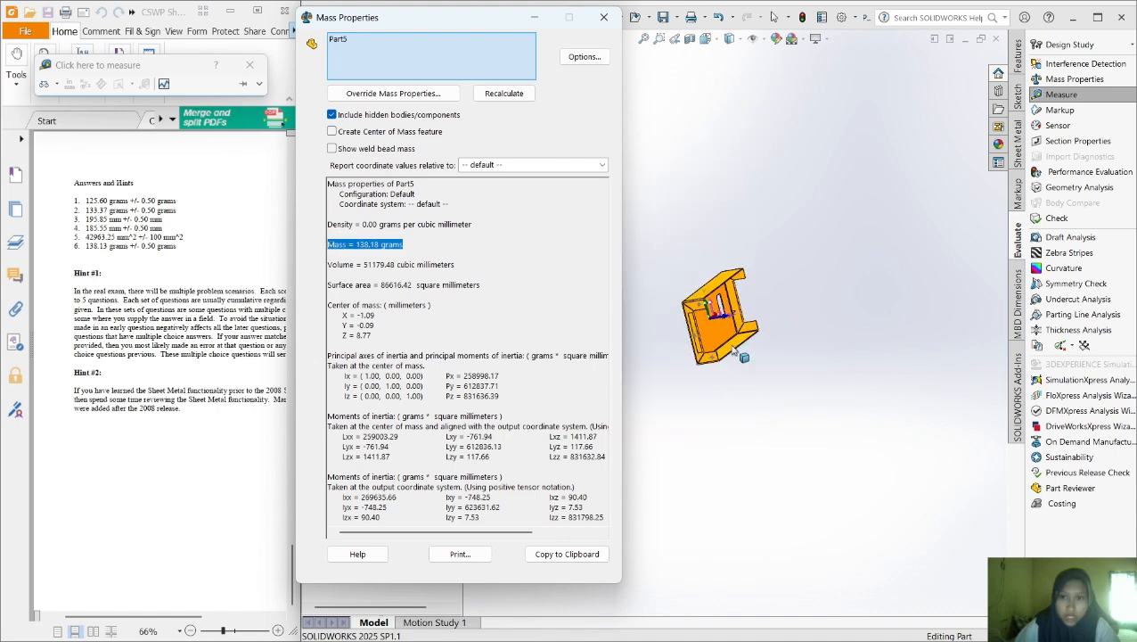
pyautogui.scroll(-4, 747, 320)
pyautogui.scroll(4, 681, 372)
pyautogui.click(663, 368)
pyautogui.scroll(-3, 668, 365)
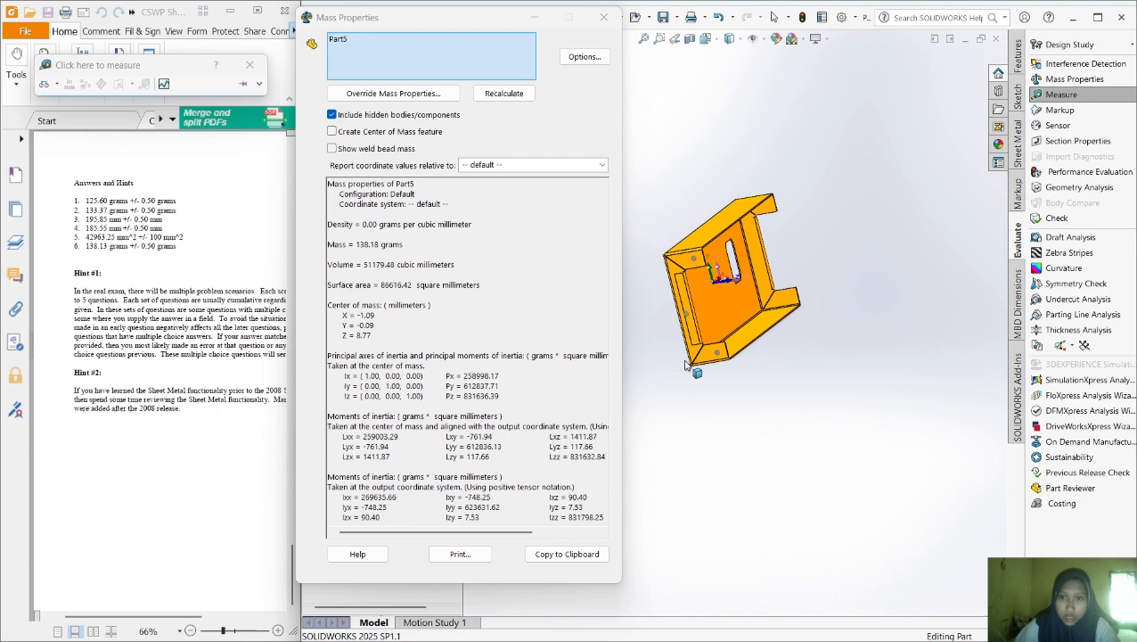
pyautogui.rightClick(802, 349)
pyautogui.click(603, 16)
pyautogui.rightClick(888, 370)
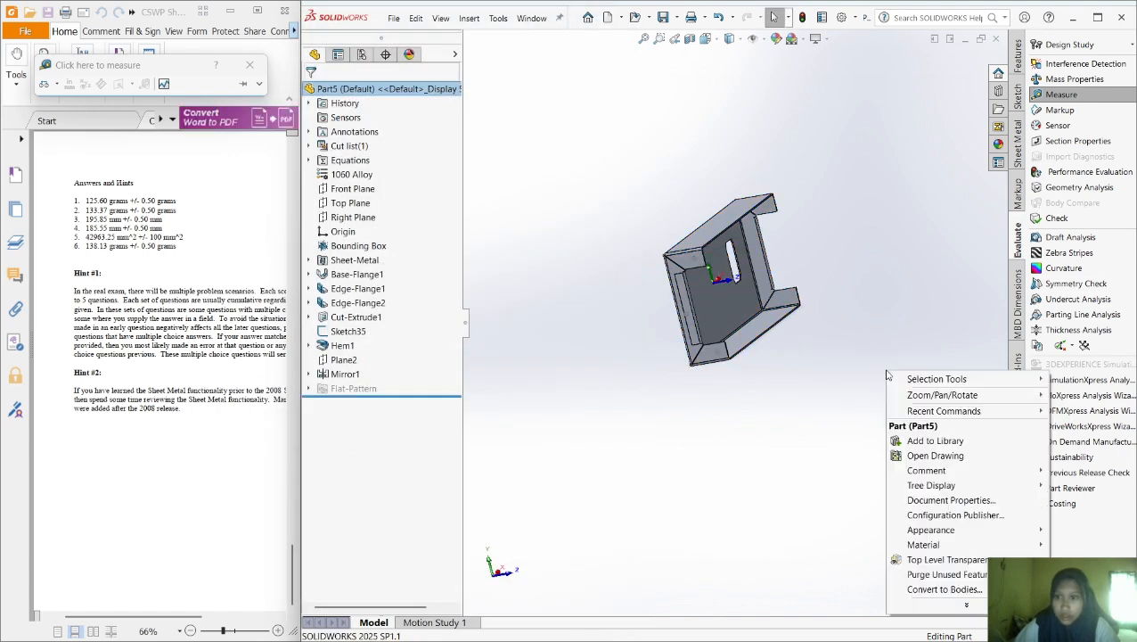
pyautogui.click(765, 454)
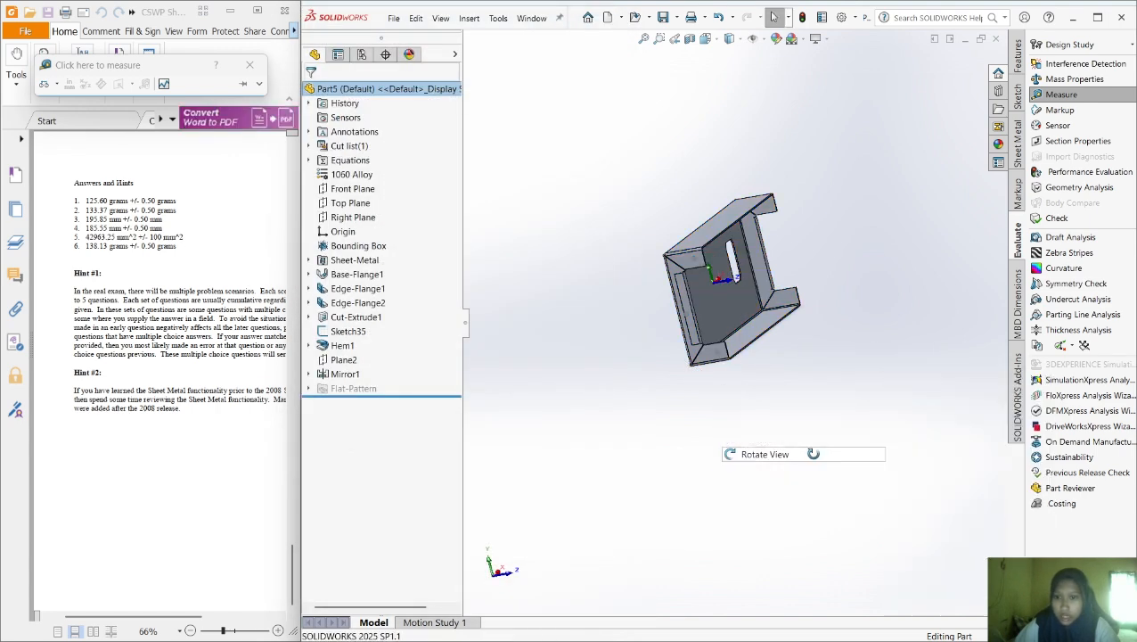
pyautogui.moveTo(765, 454); pyautogui.dragTo(533, 260)
pyautogui.rightClick(533, 260)
pyautogui.click(557, 267)
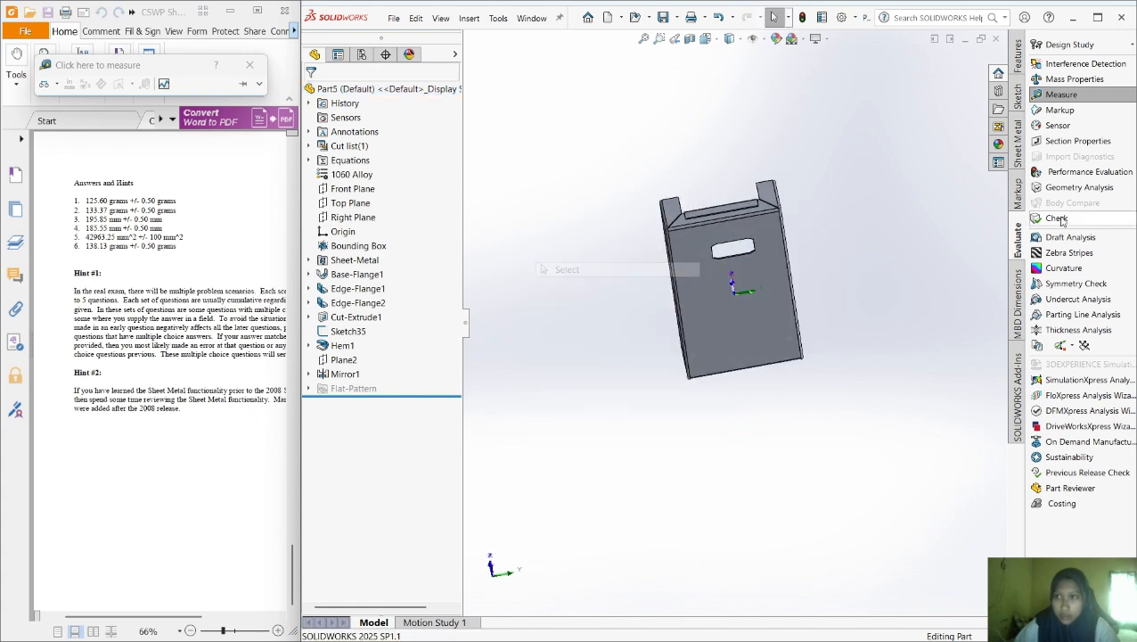
# Evaluate the part's mass properties again and highlight the mass together with answer 6 in the PDF for comparison
pyautogui.click(1074, 79)
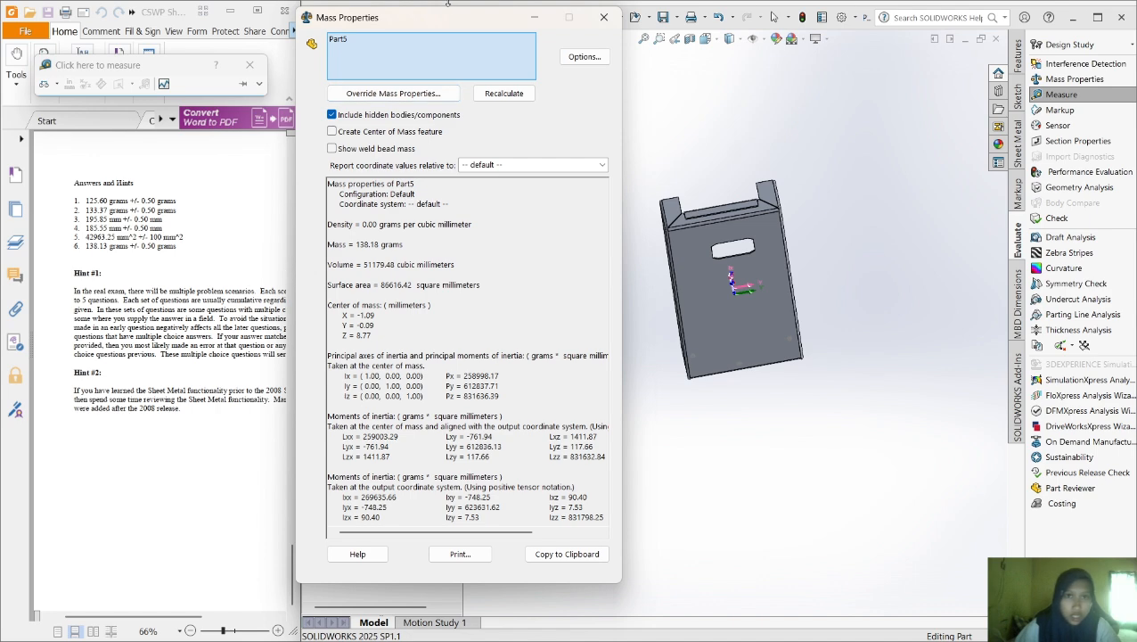
pyautogui.moveTo(448, 20); pyautogui.dragTo(451, 23)
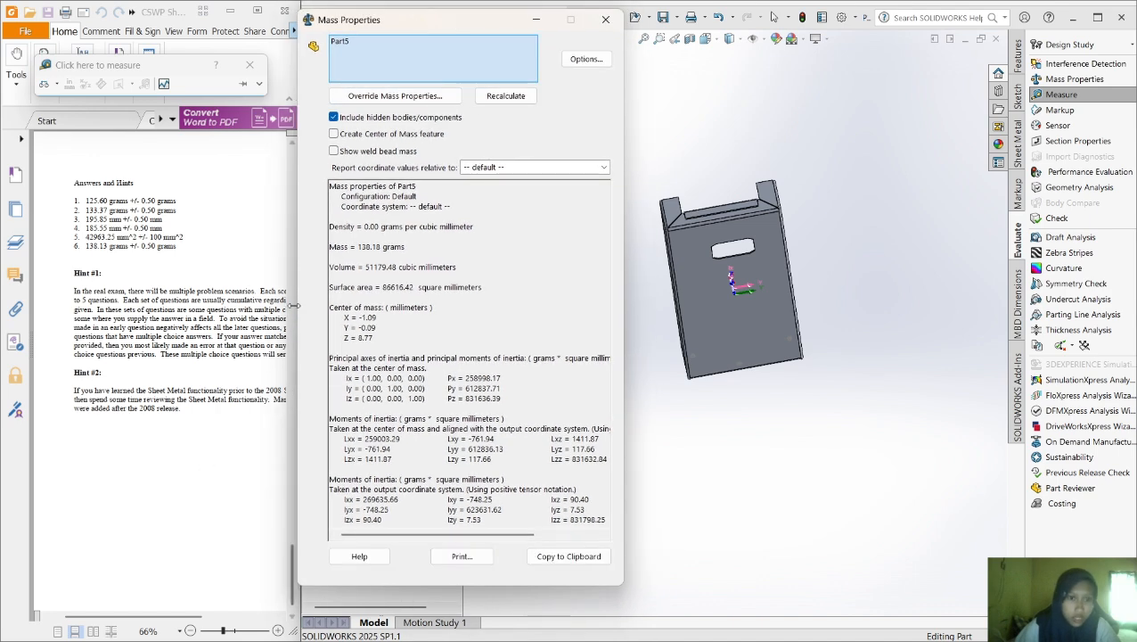
pyautogui.moveTo(317, 251); pyautogui.dragTo(314, 237)
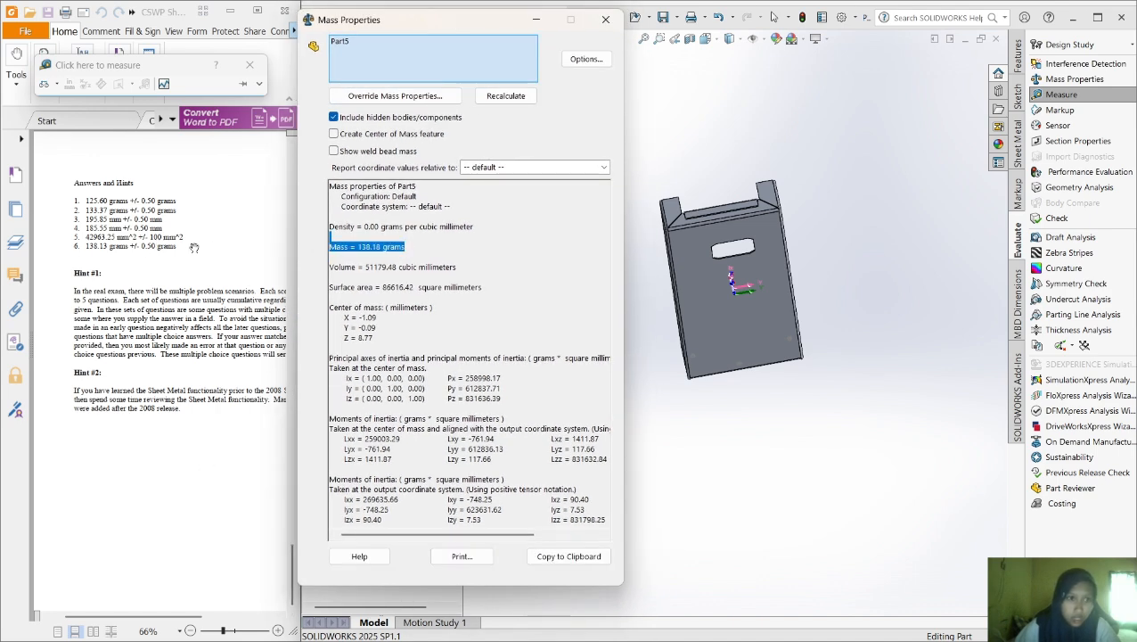
pyautogui.moveTo(176, 246); pyautogui.dragTo(98, 253)
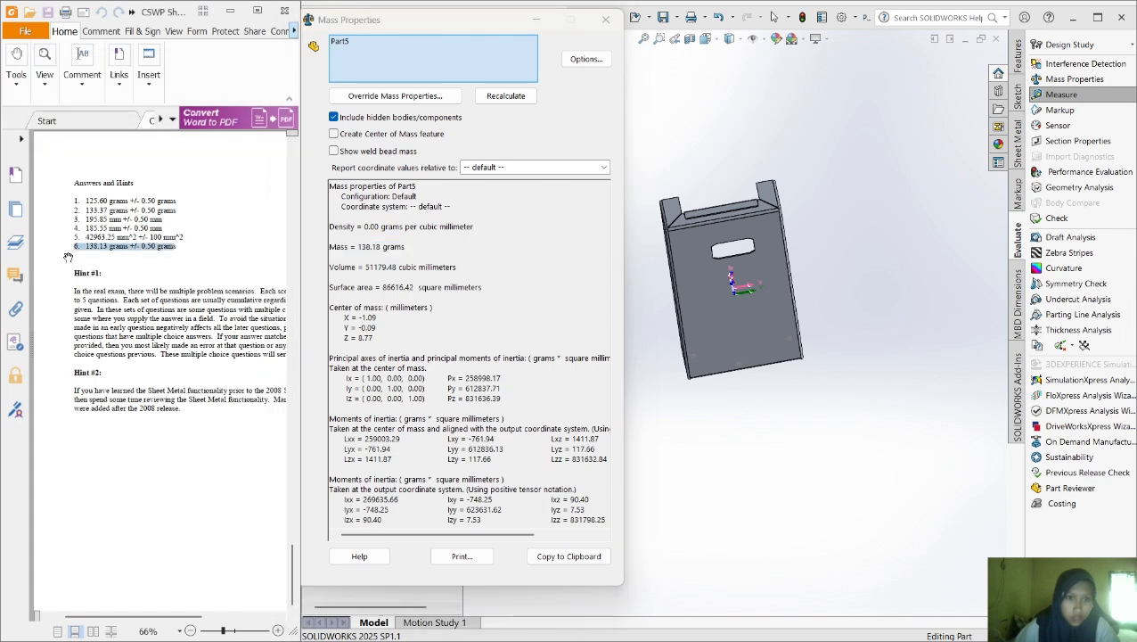
pyautogui.moveTo(413, 250); pyautogui.dragTo(334, 250)
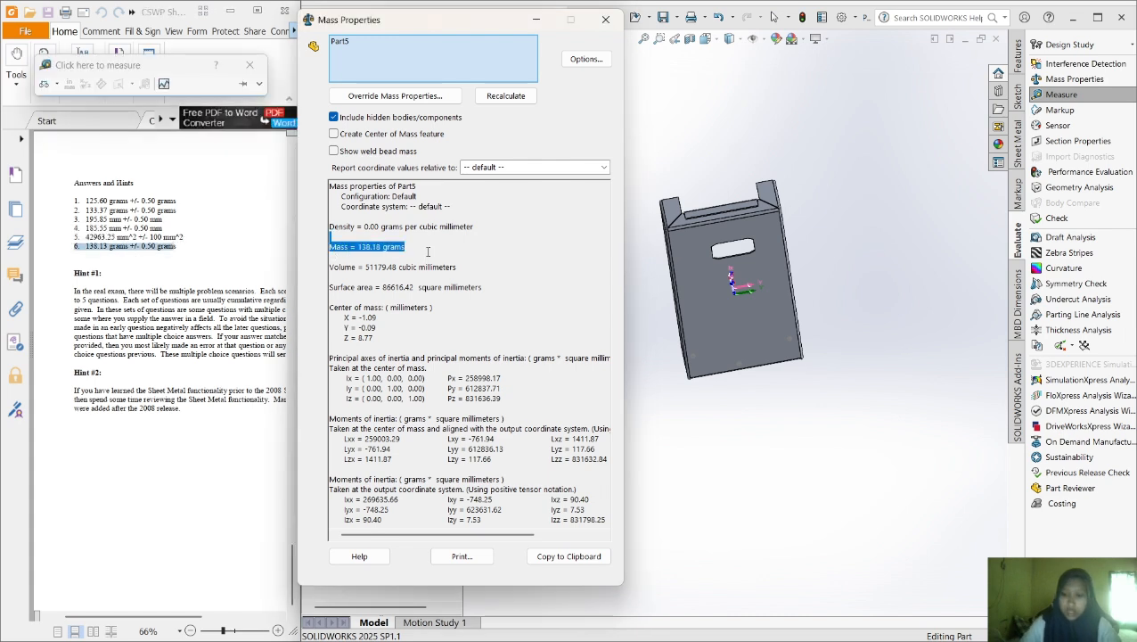
# Capture a screenshot of the highlighted mass beside the Question 6 answer and close the mass properties report
pyautogui.press('super+shift+s')
pyautogui.press('Escape')
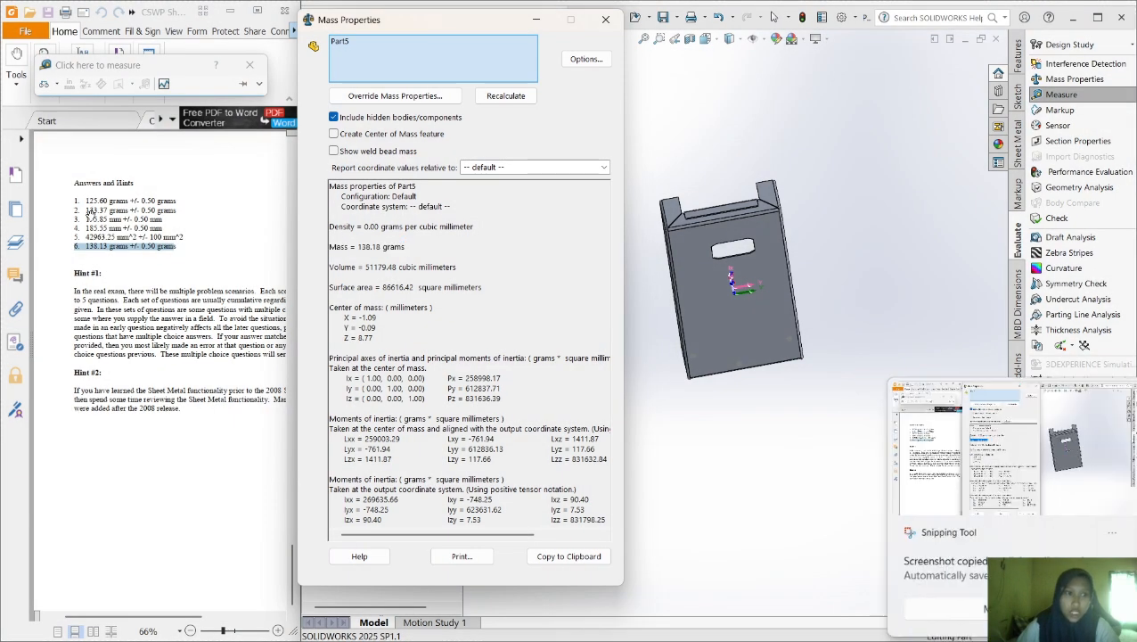
pyautogui.click(605, 19)
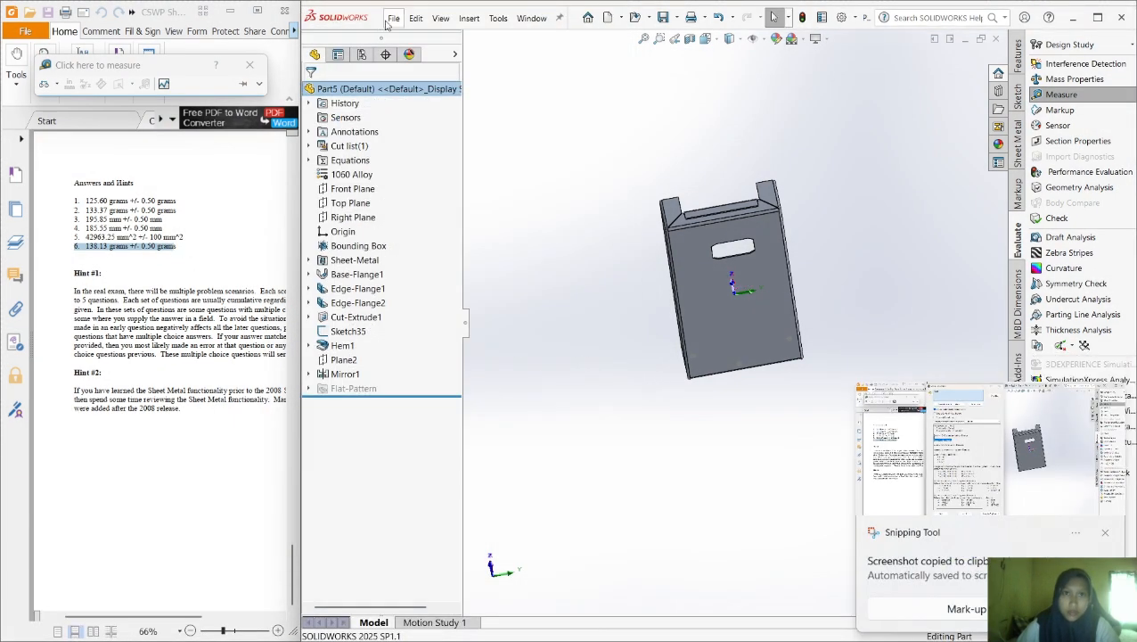
# Save the part under the new name Part6 in the modul 8 folder and return to the Question 6 requirements in the PDF
pyautogui.click(393, 17)
pyautogui.click(443, 173)
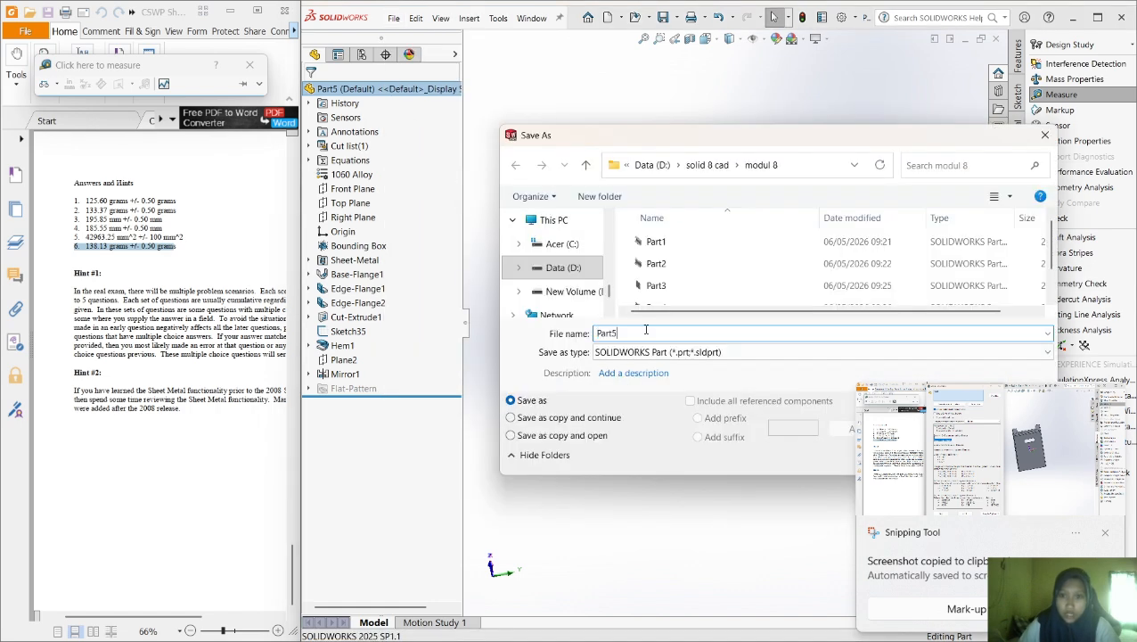
pyautogui.press('BackSpace')
pyautogui.write('6')
pyautogui.press('Return')
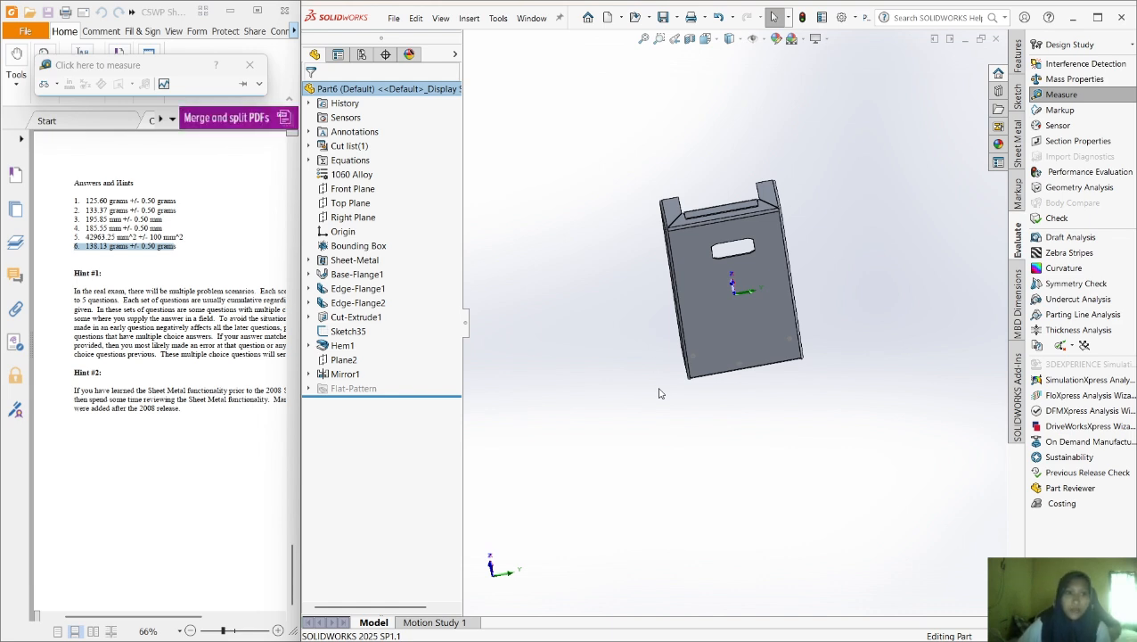
pyautogui.press('Escape')
pyautogui.scroll(5, 196, 392)
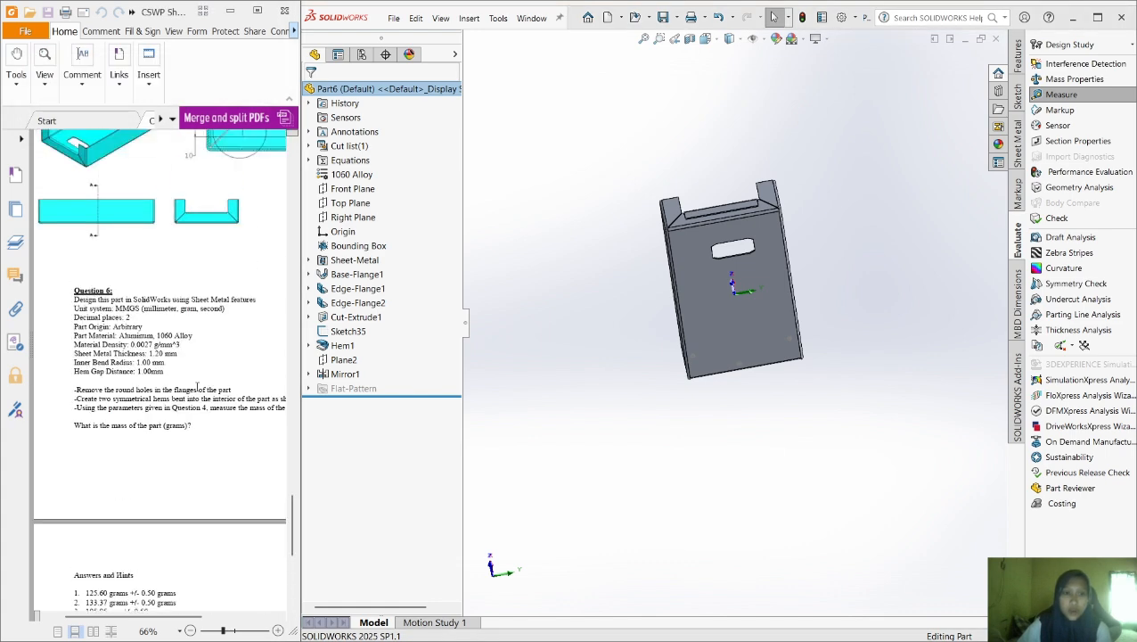